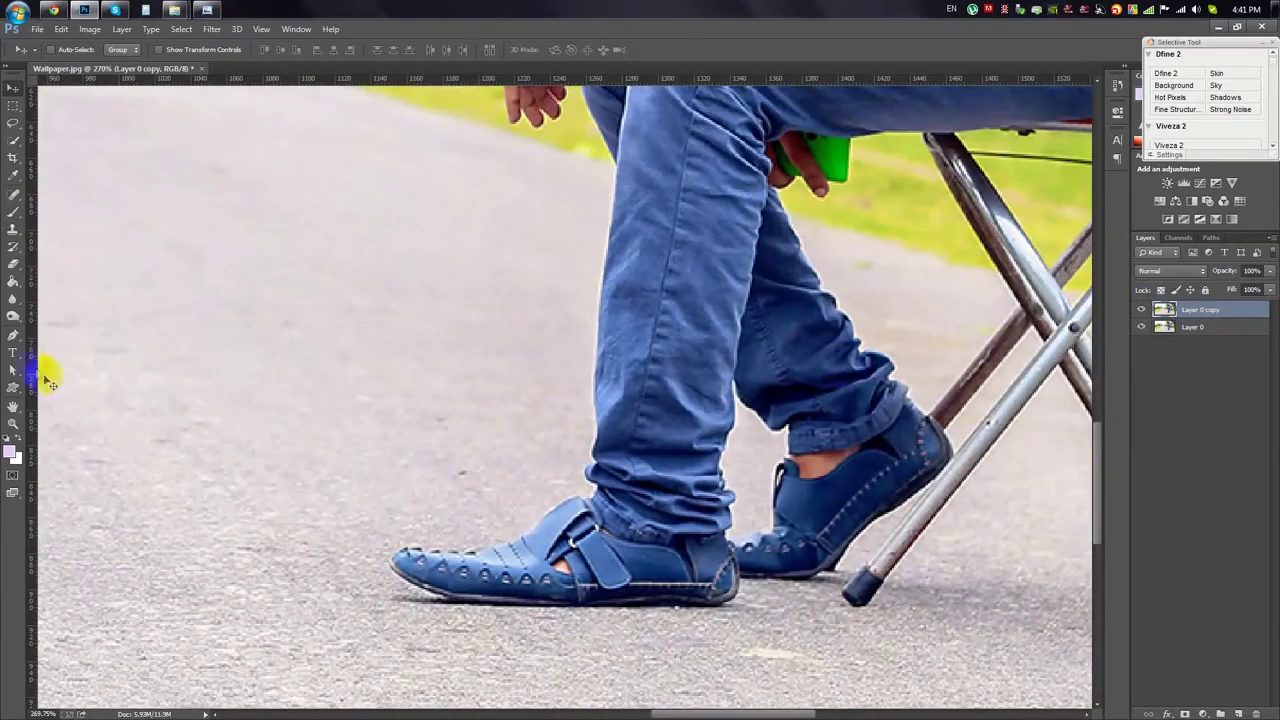
Step: With the Quick Selection Tool in Add mode, select the man's back leg and thigh
left_click(13, 337)
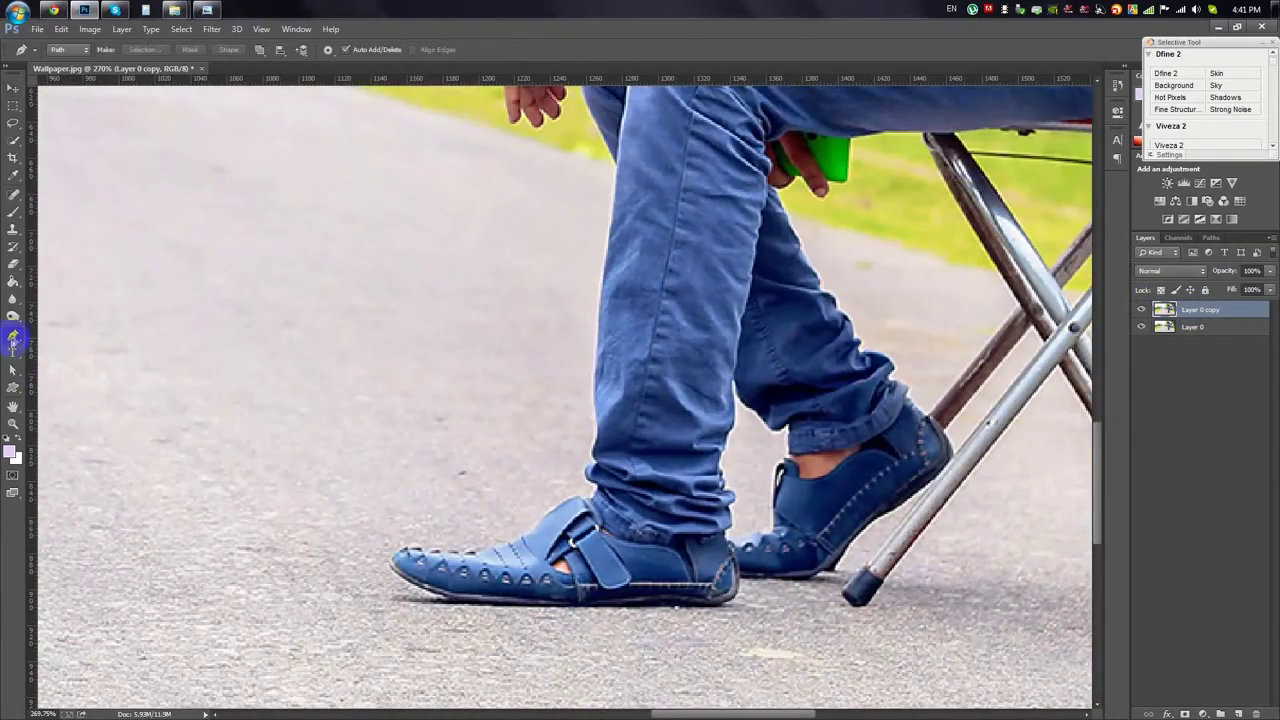
left_click(13, 140)
left_click(55, 140)
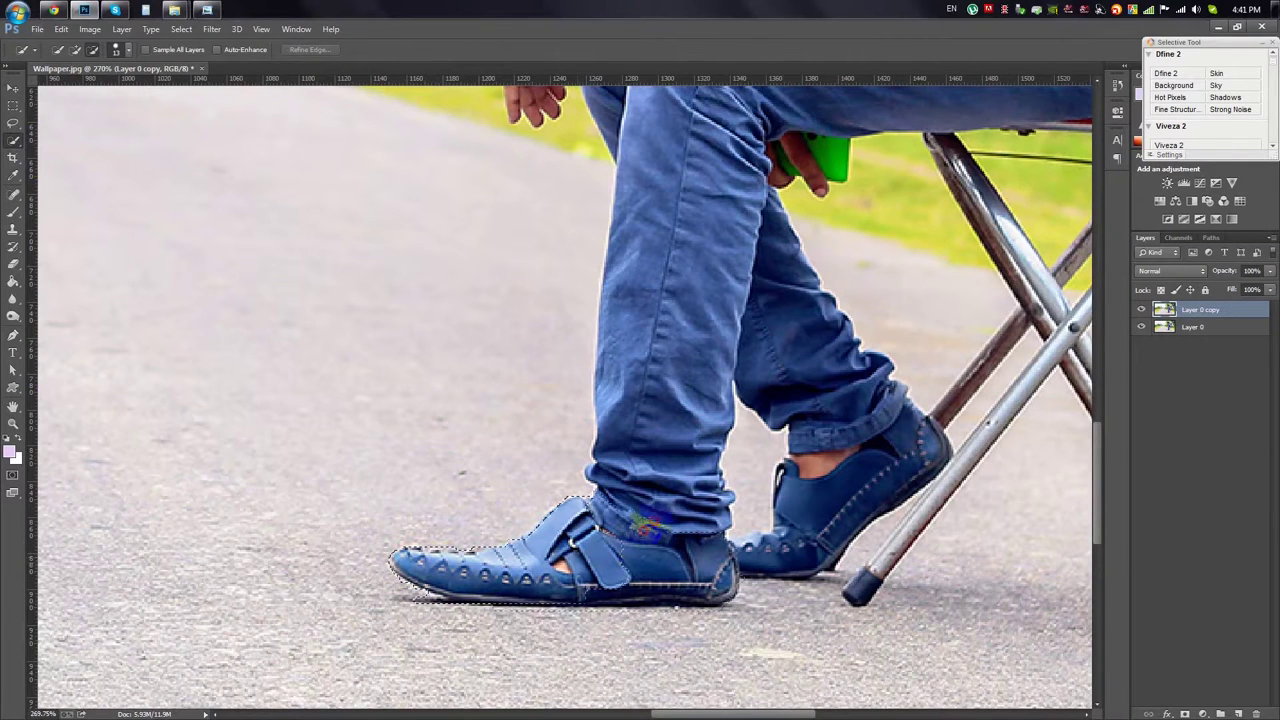
left_click_drag(765, 195, 830, 395)
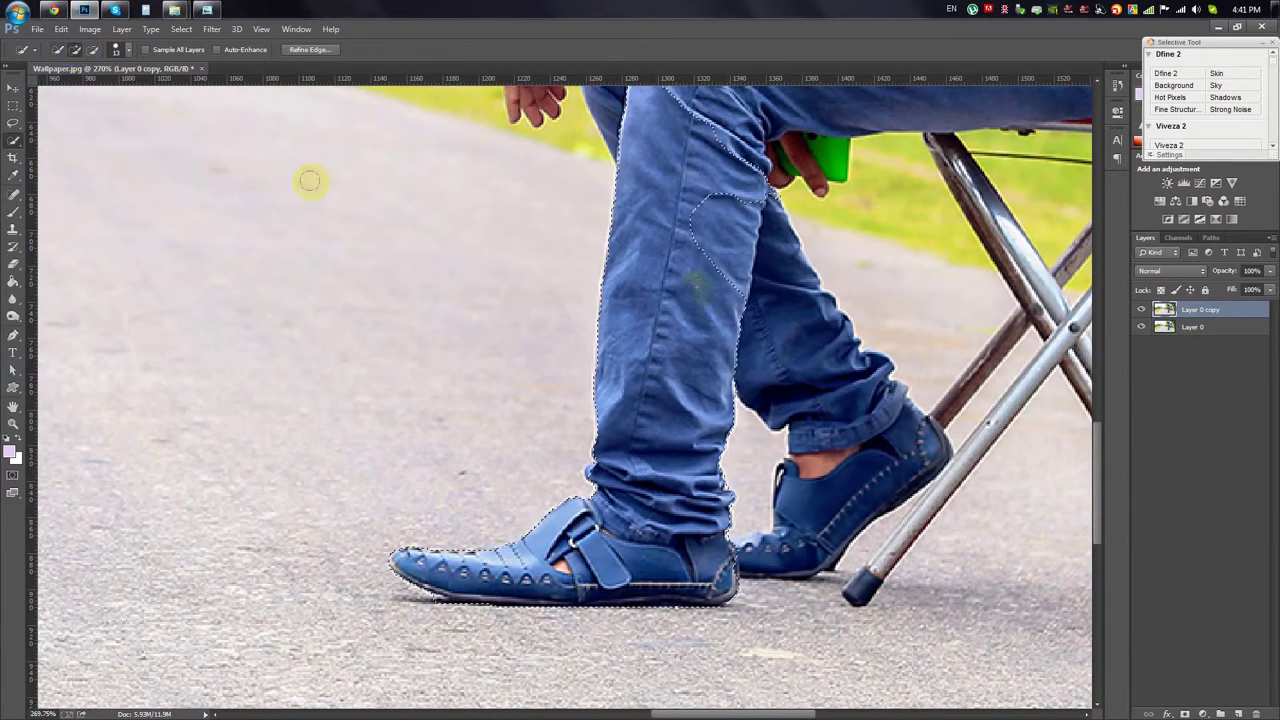
left_click(697, 211)
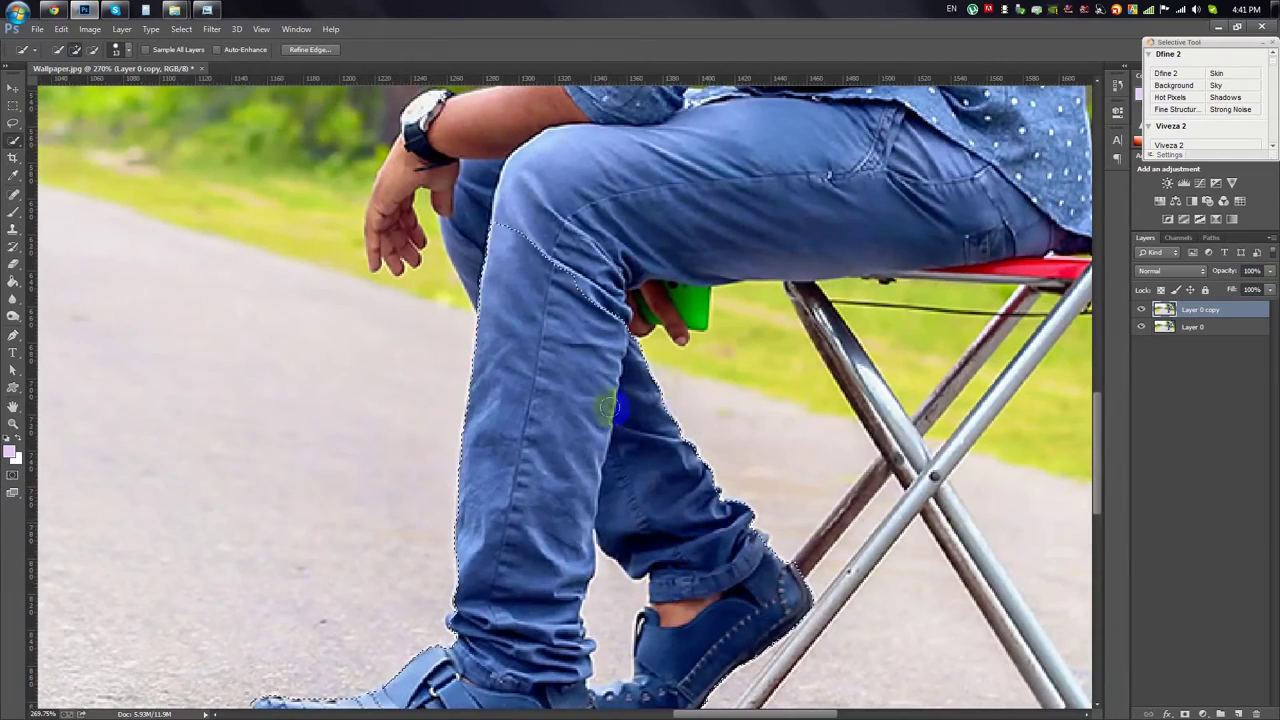
left_click_drag(608, 407, 620, 250)
left_click(684, 311)
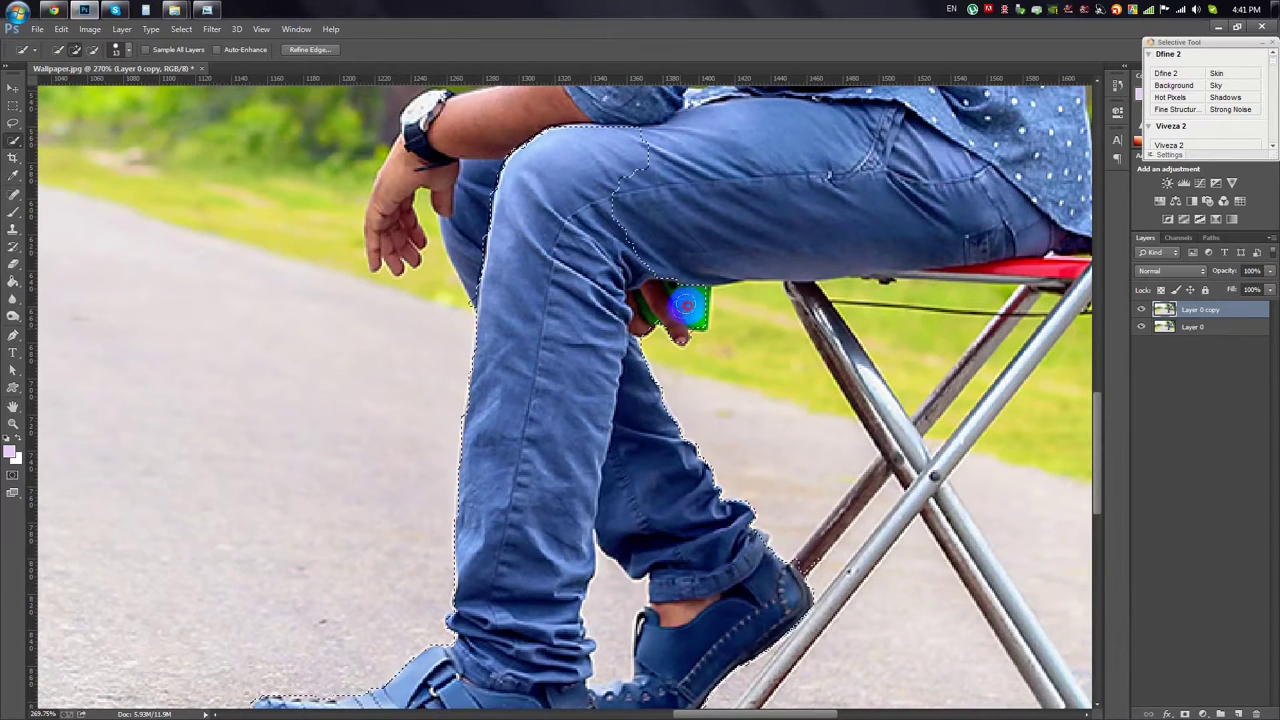
Step: Add the man's hand, shirt, upper body, hair and ear to the selection
left_click_drag(441, 196, 396, 207)
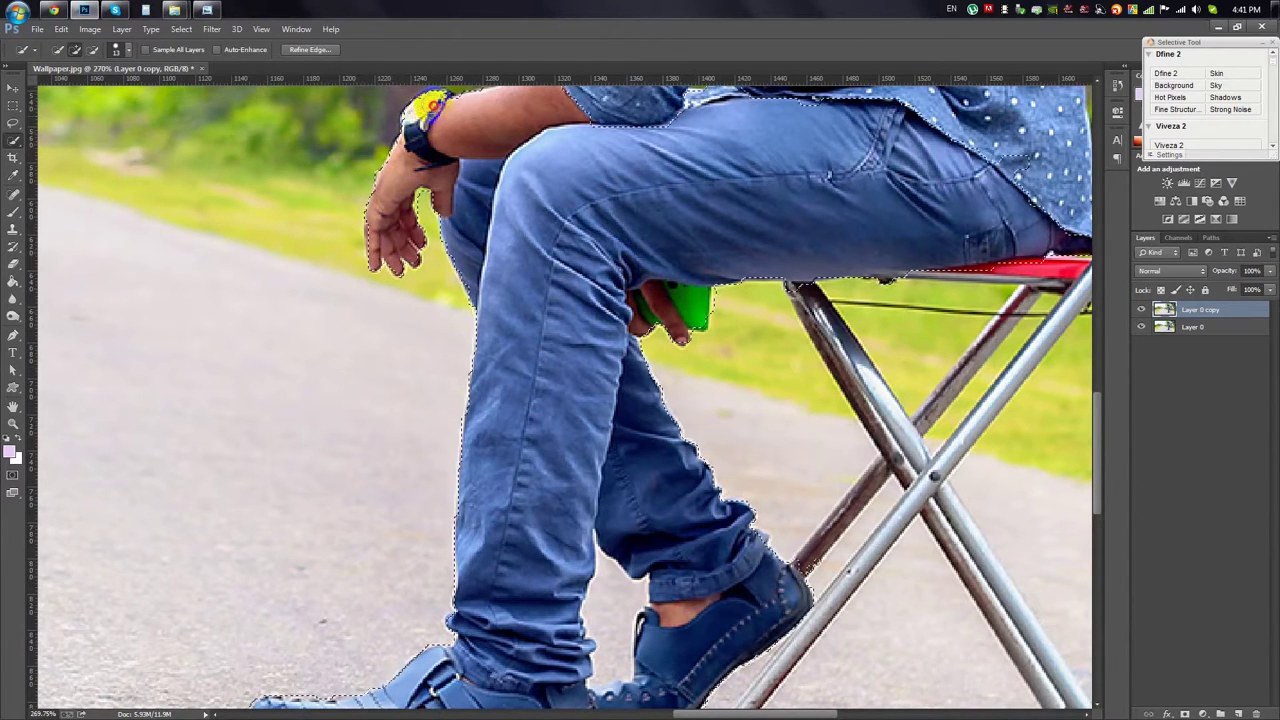
left_click_drag(420, 120, 343, 243)
left_click_drag(578, 180, 850, 262)
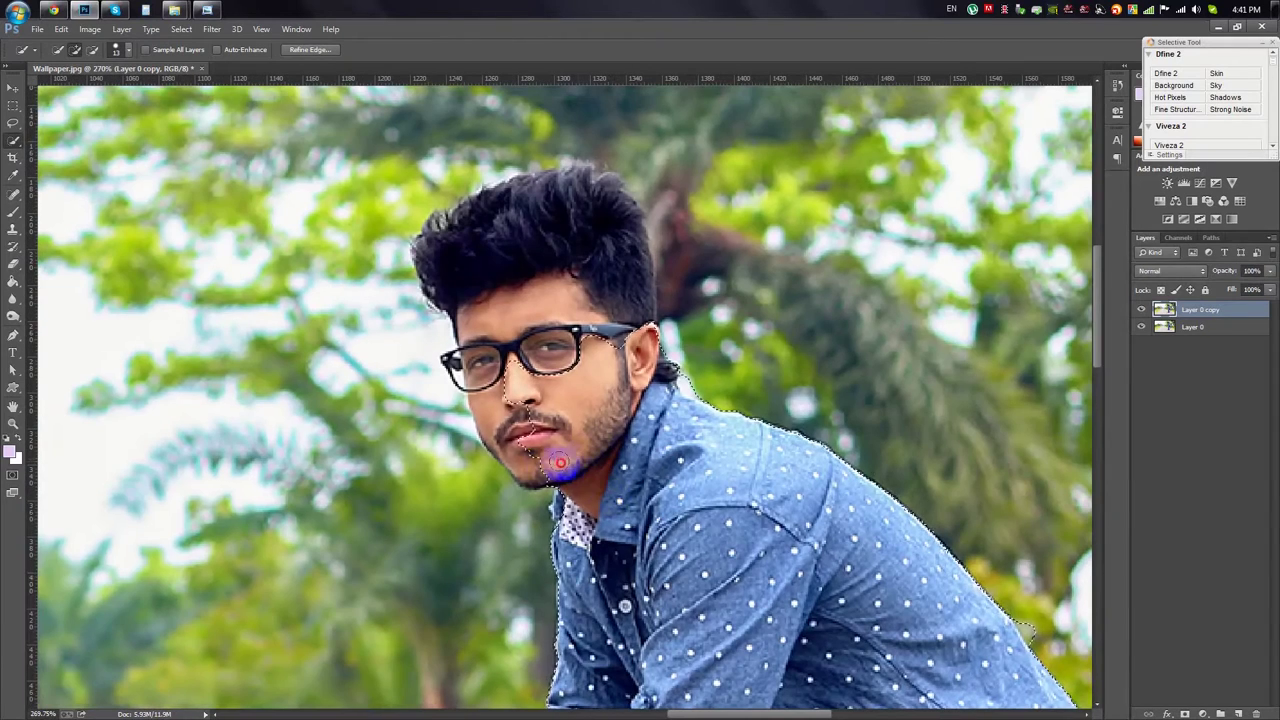
left_click_drag(473, 322, 505, 240)
mouse_move(601, 192)
left_mouse_down()
mouse_move(600, 271)
mouse_move(651, 300)
mouse_move(663, 366)
mouse_move(572, 490)
mouse_move(240, 88)
left_mouse_up()
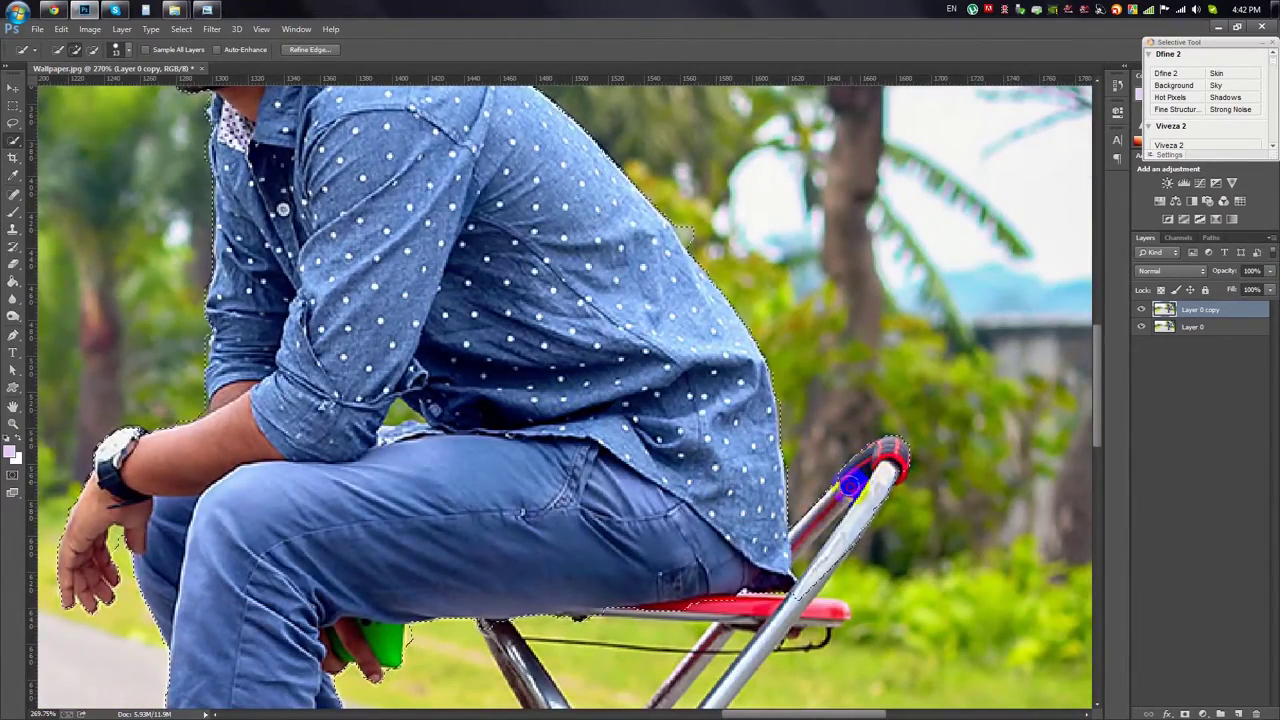
Step: Add the red stool seat, refine the ground edge, and mask out everything but man and stool
scroll(822, 462, "down", 3)
left_click_drag(790, 495, 795, 512)
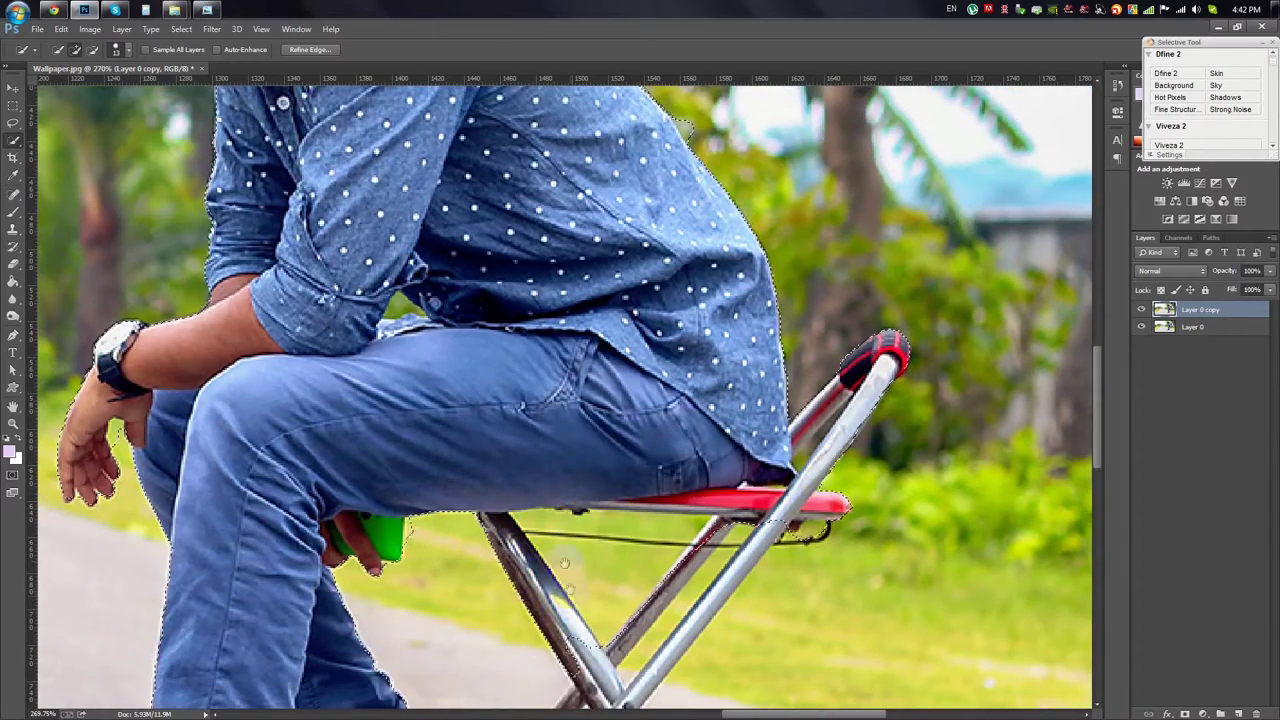
scroll(612, 625, "down", 6)
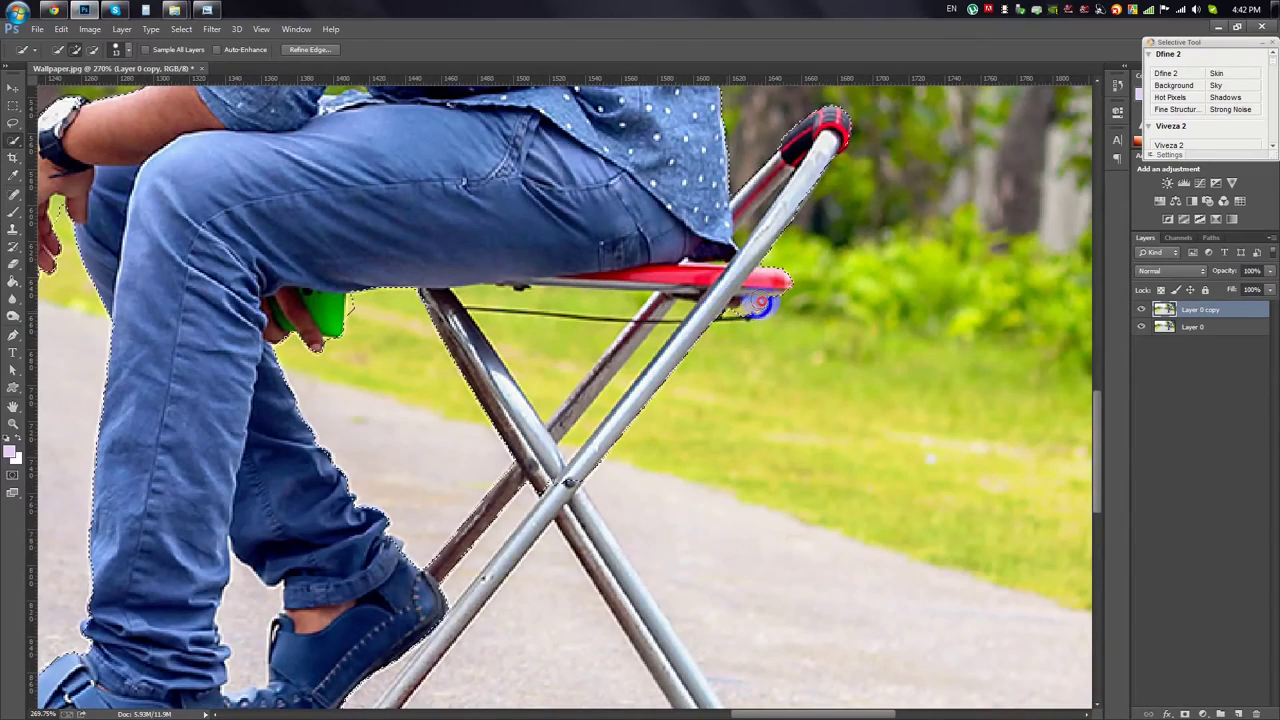
scroll(700, 380, "down", 5)
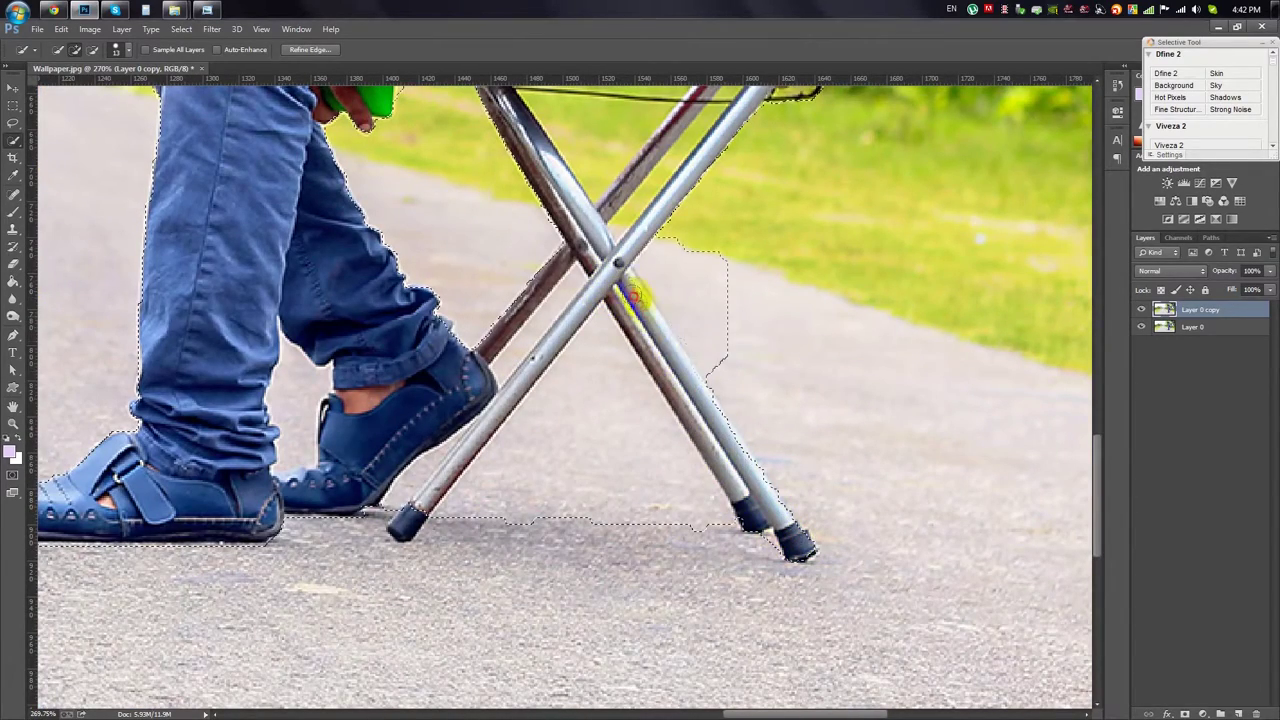
left_click_drag(400, 522, 790, 525)
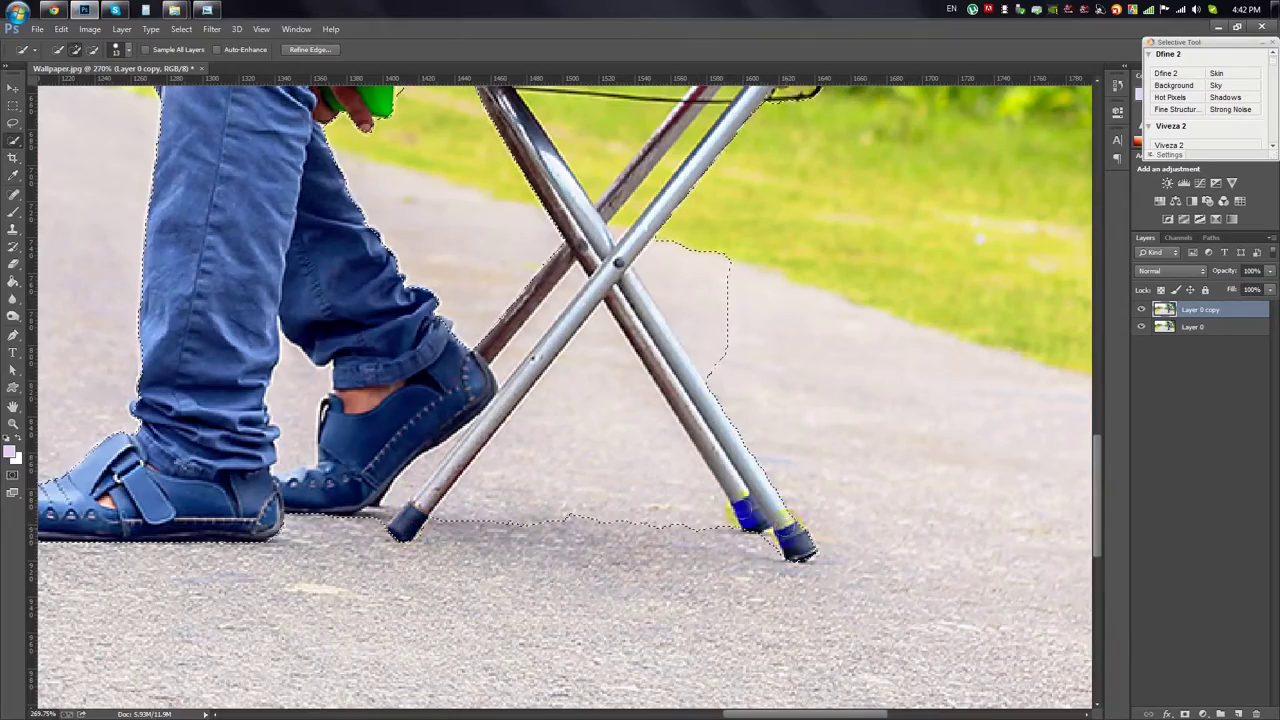
scroll(788, 525, "down", 3)
scroll(500, 466, "down", 3)
scroll(455, 250, "up", 3)
scroll(455, 250, "up", 3)
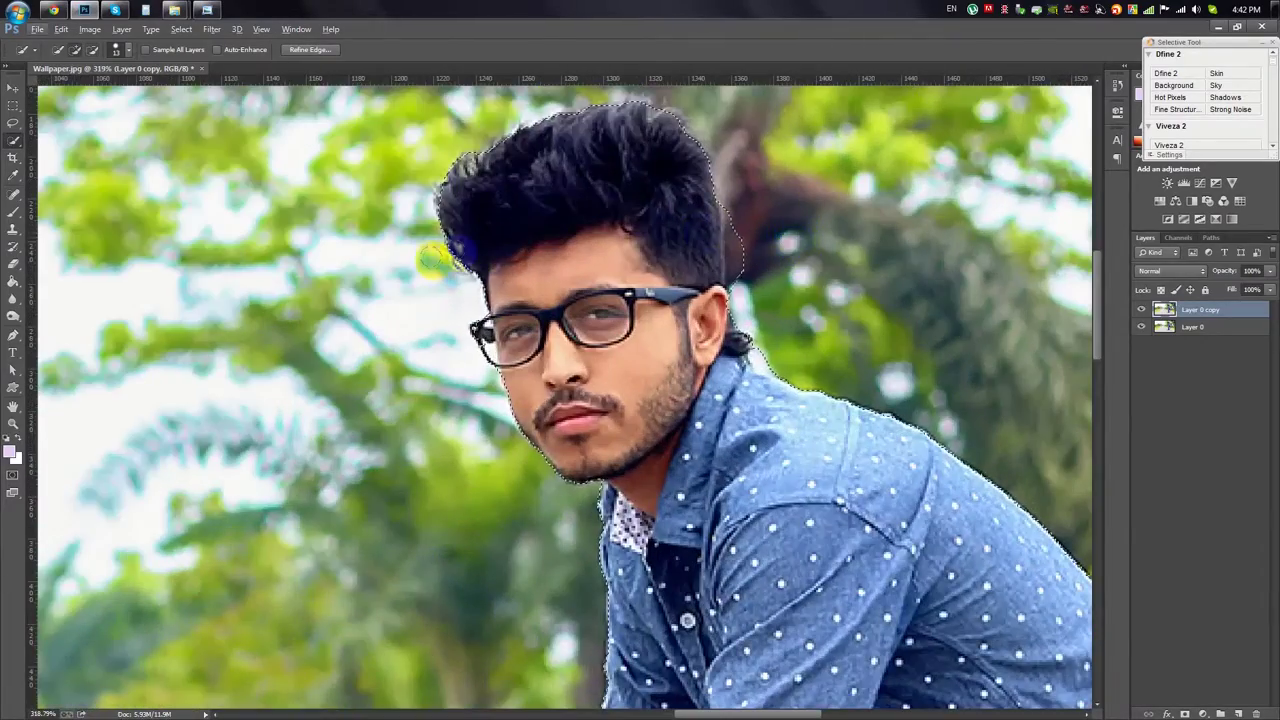
scroll(503, 251, "down", 3)
scroll(749, 459, "up", 2)
scroll(749, 459, "up", 3)
scroll(700, 400, "up", 2)
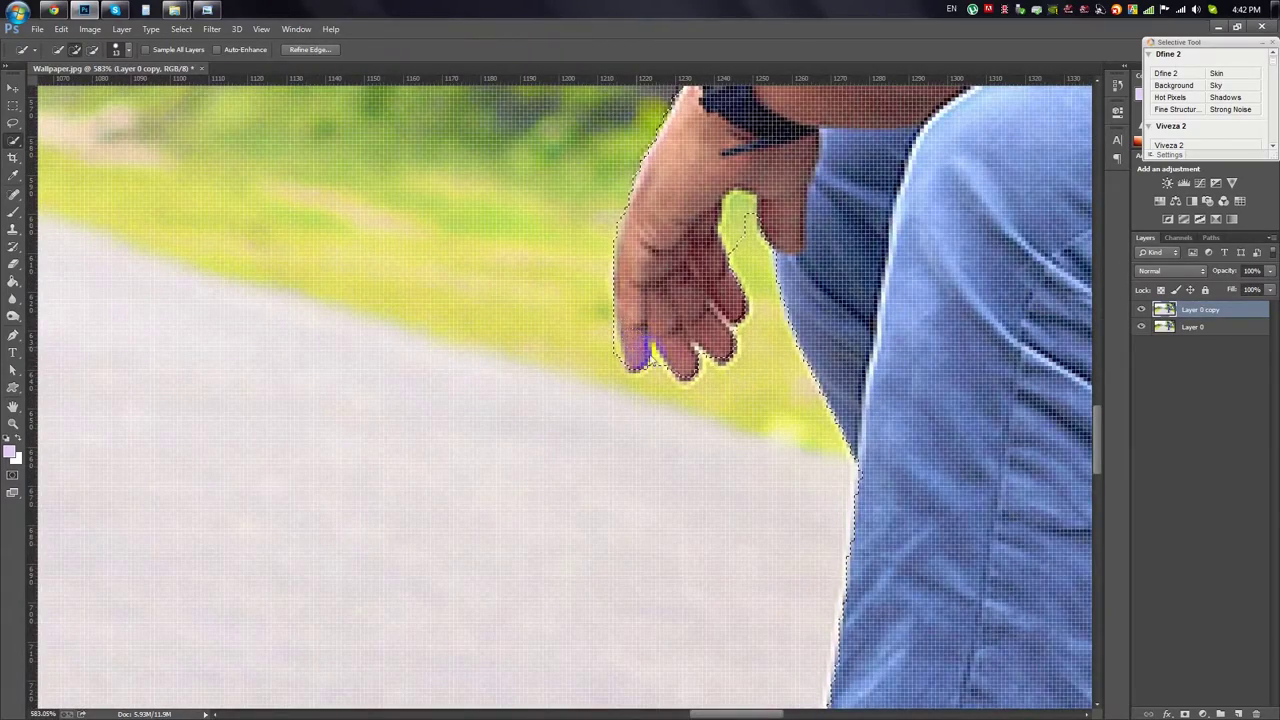
scroll(715, 335, "down", 3)
scroll(715, 335, "down", 3)
scroll(908, 334, "down", 1)
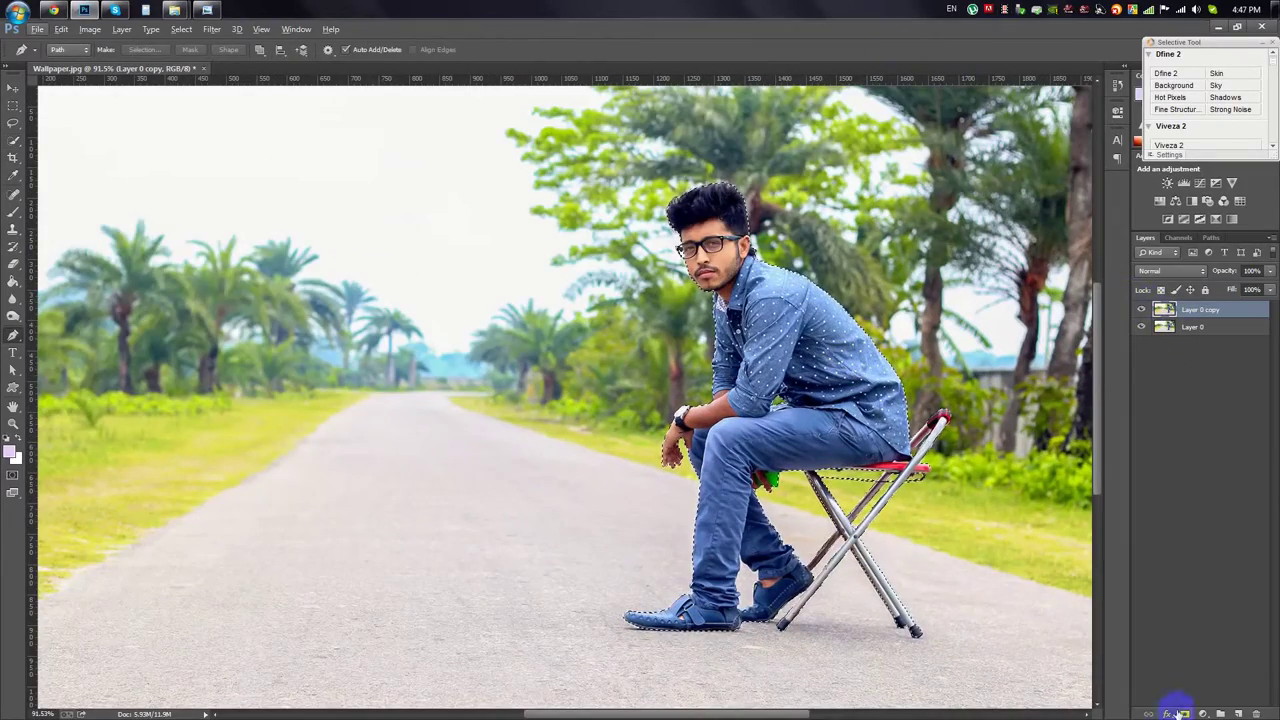
left_click(1180, 712)
Step: Mask Layer 0 copy, delete the road between the legs, then show Layer 0 and hide the copy
left_click(1141, 326)
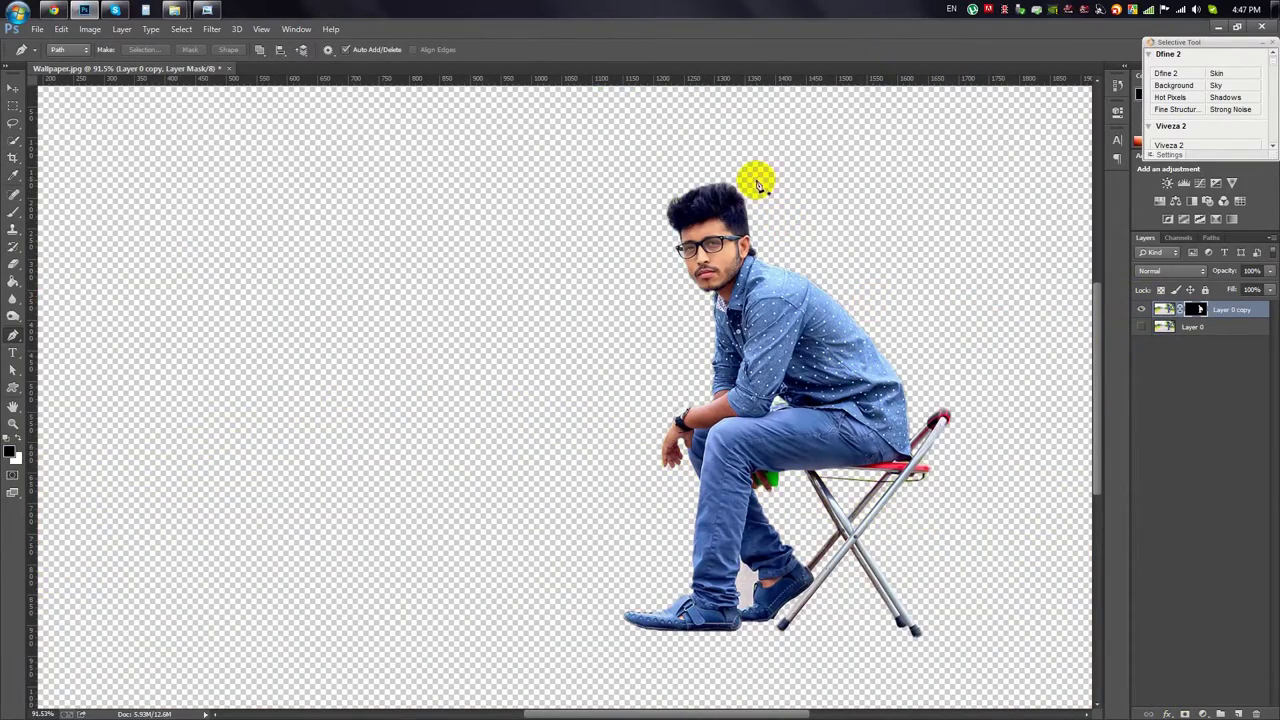
scroll(734, 459, "up", 2)
scroll(734, 459, "up", 2)
scroll(734, 459, "up", 2)
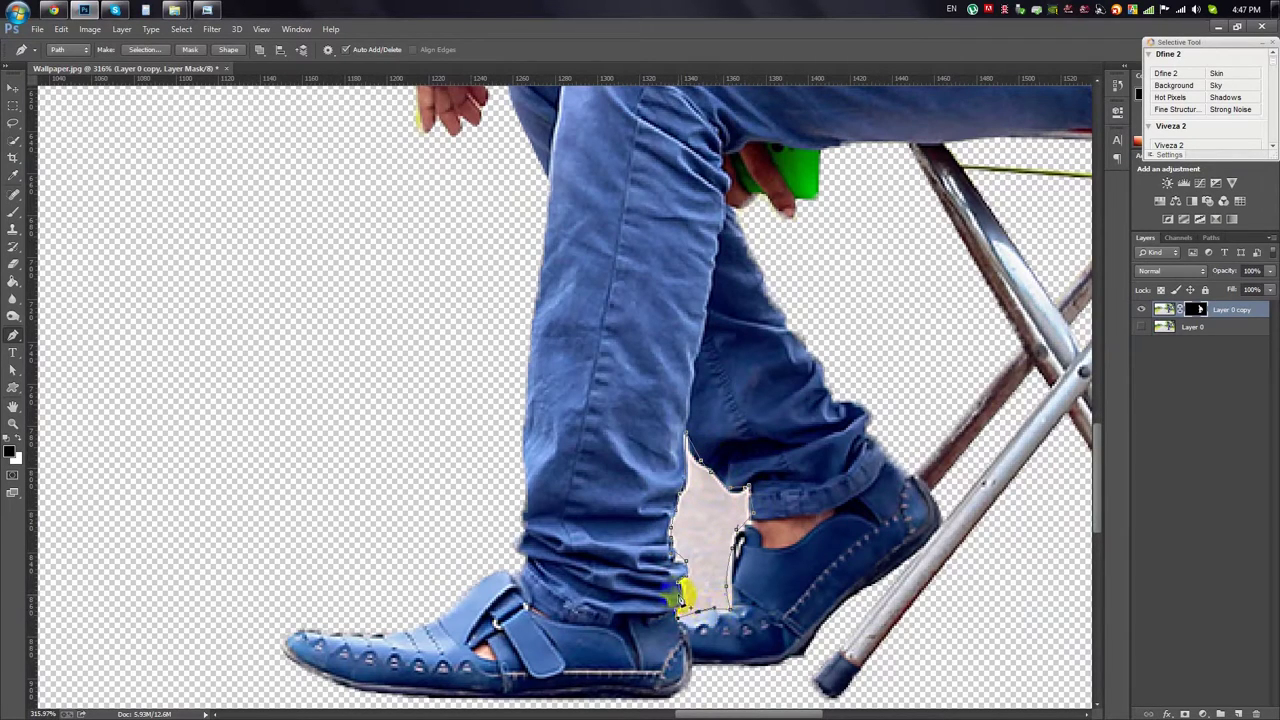
key("Delete")
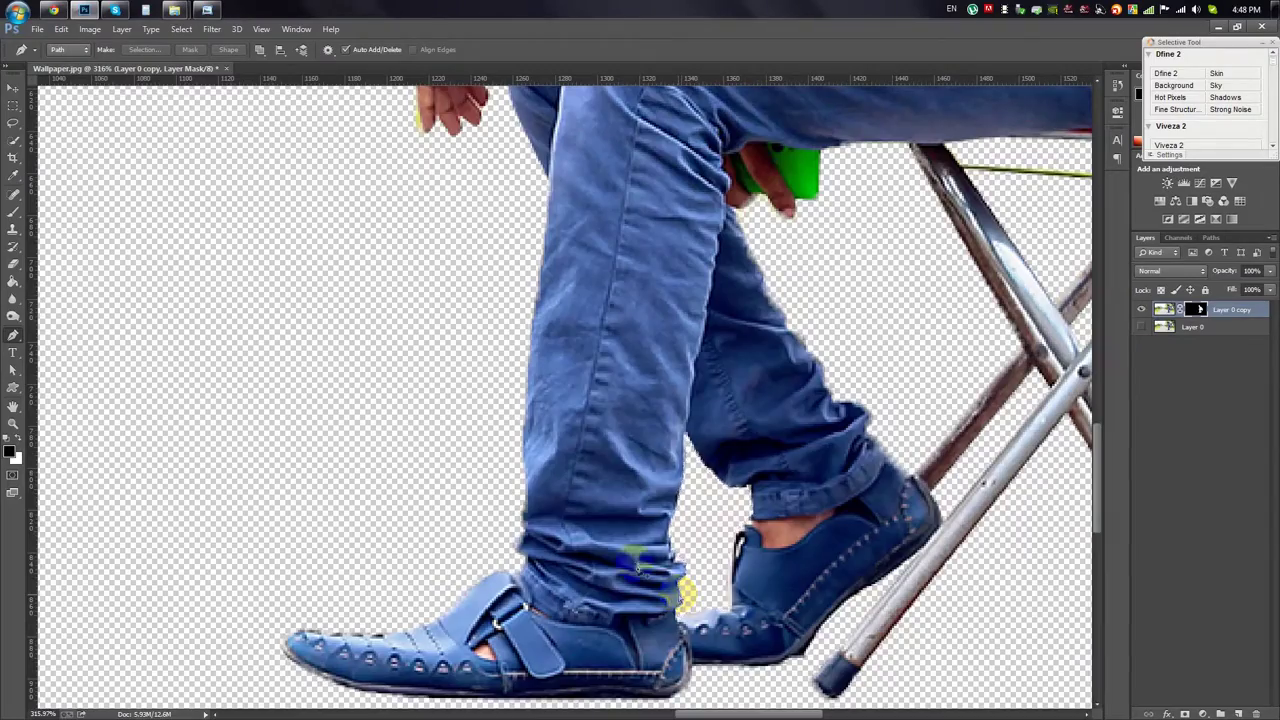
key("ctrl+0")
left_click(1141, 326)
left_click(1144, 310)
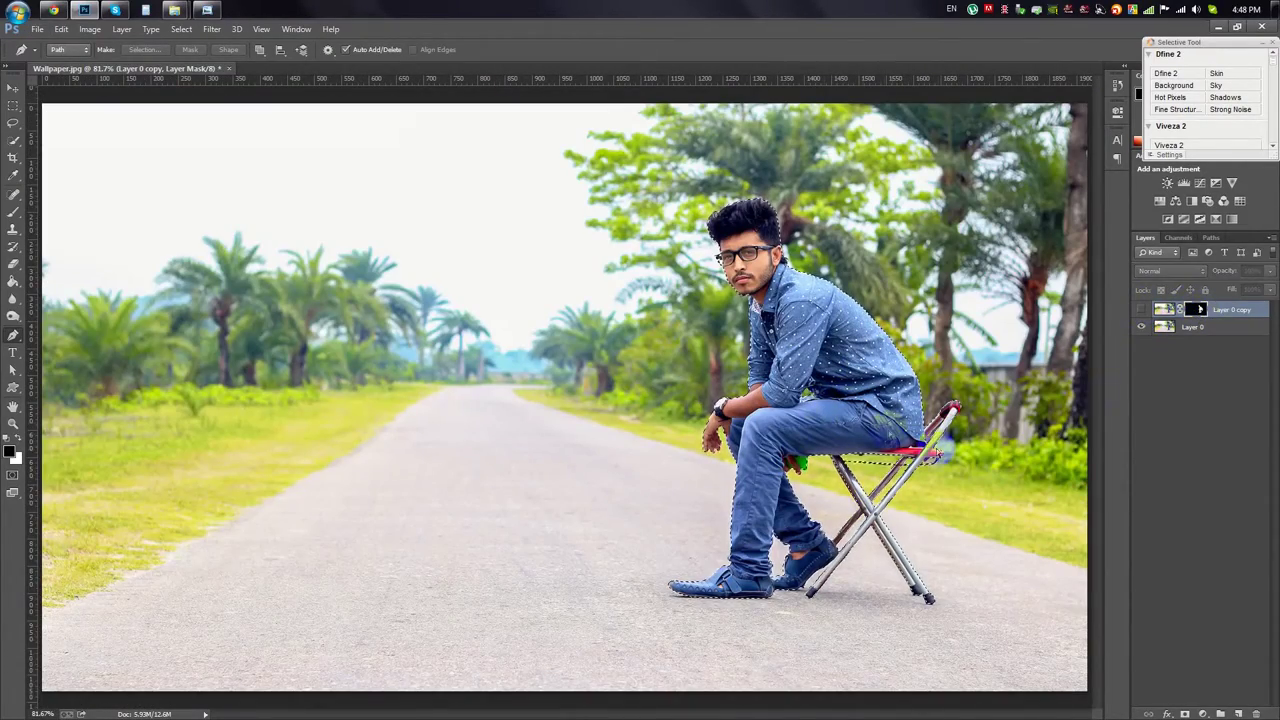
Step: Load the man's mask as a selection on Layer 0, try a Content-Aware Fill, and undo it
left_click(1170, 327)
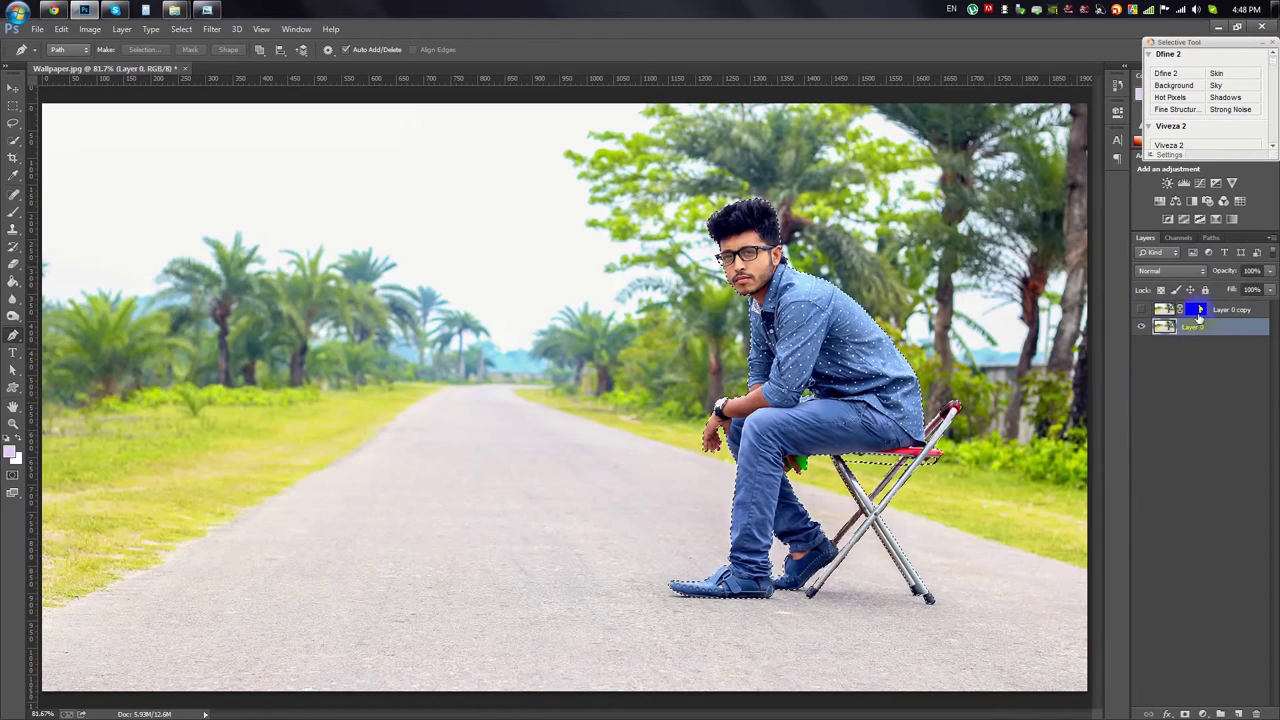
left_click(1198, 311)
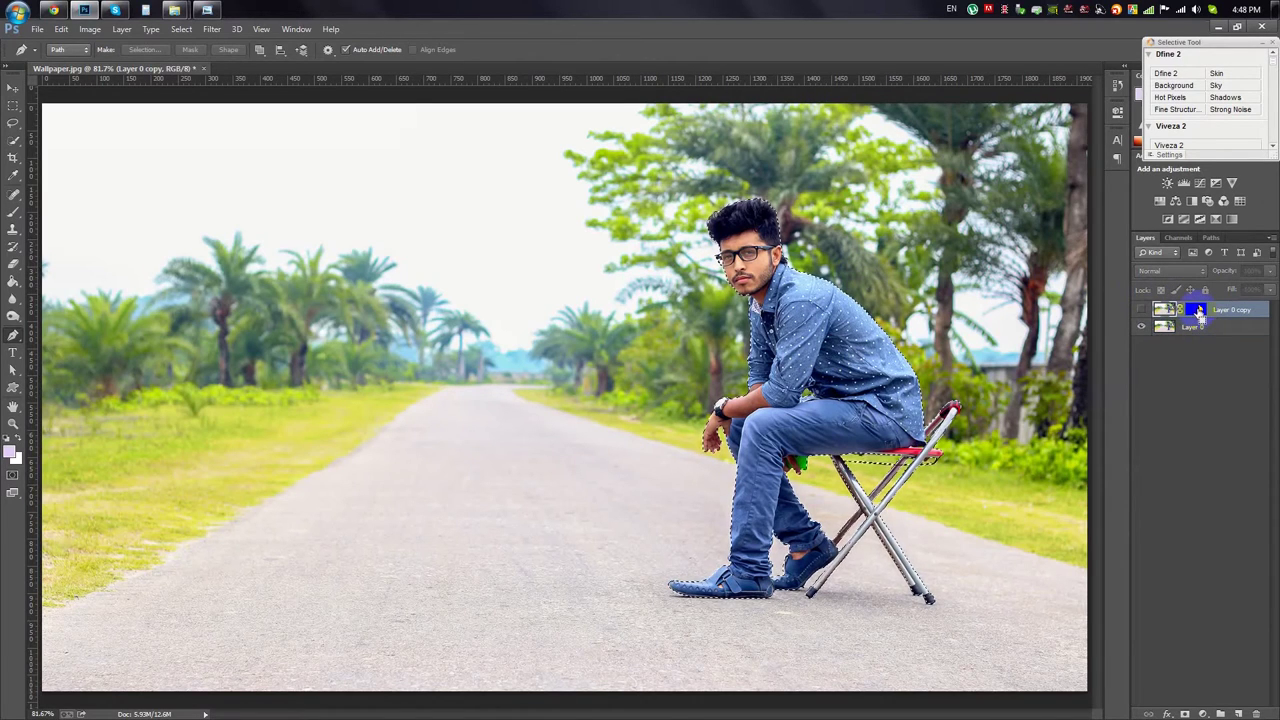
left_click(1194, 330)
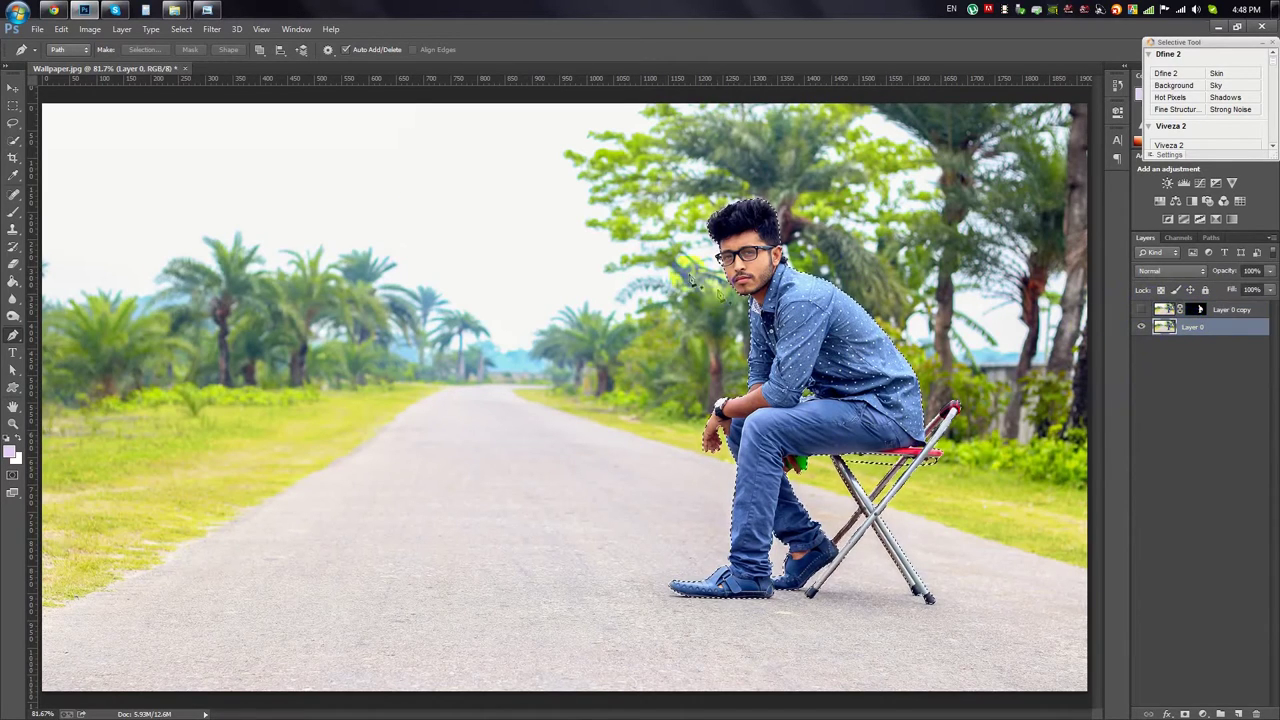
left_click(61, 29)
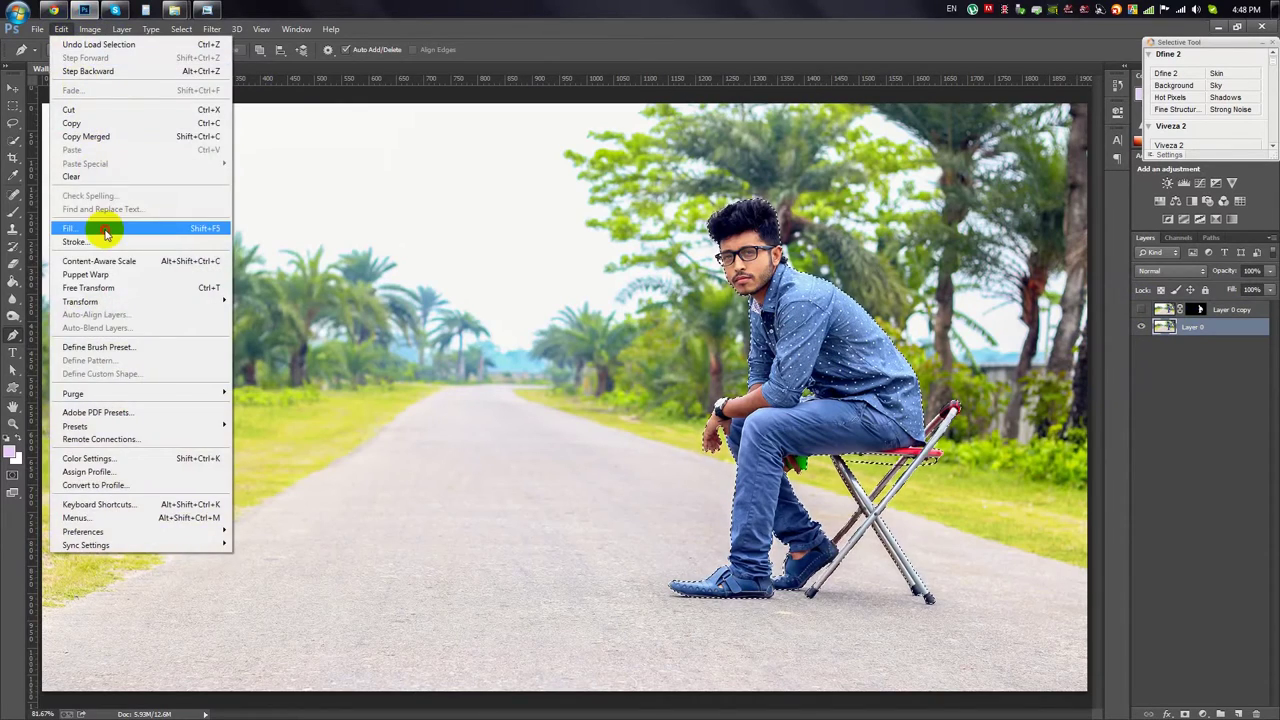
left_click(104, 229)
left_click(714, 207)
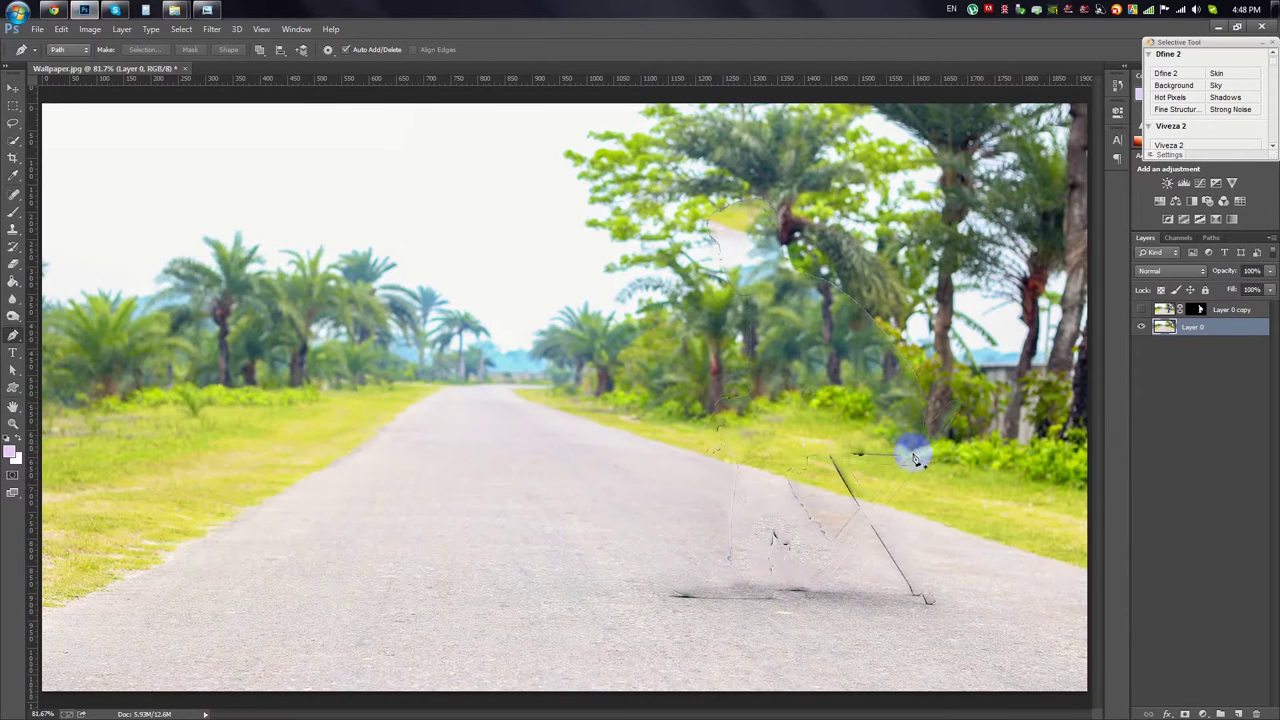
key("ctrl+z")
Step: Reapply Content-Aware Fill on Layer 0 to erase the man and stool
left_click(61, 29)
left_click(110, 69)
left_click(1203, 333)
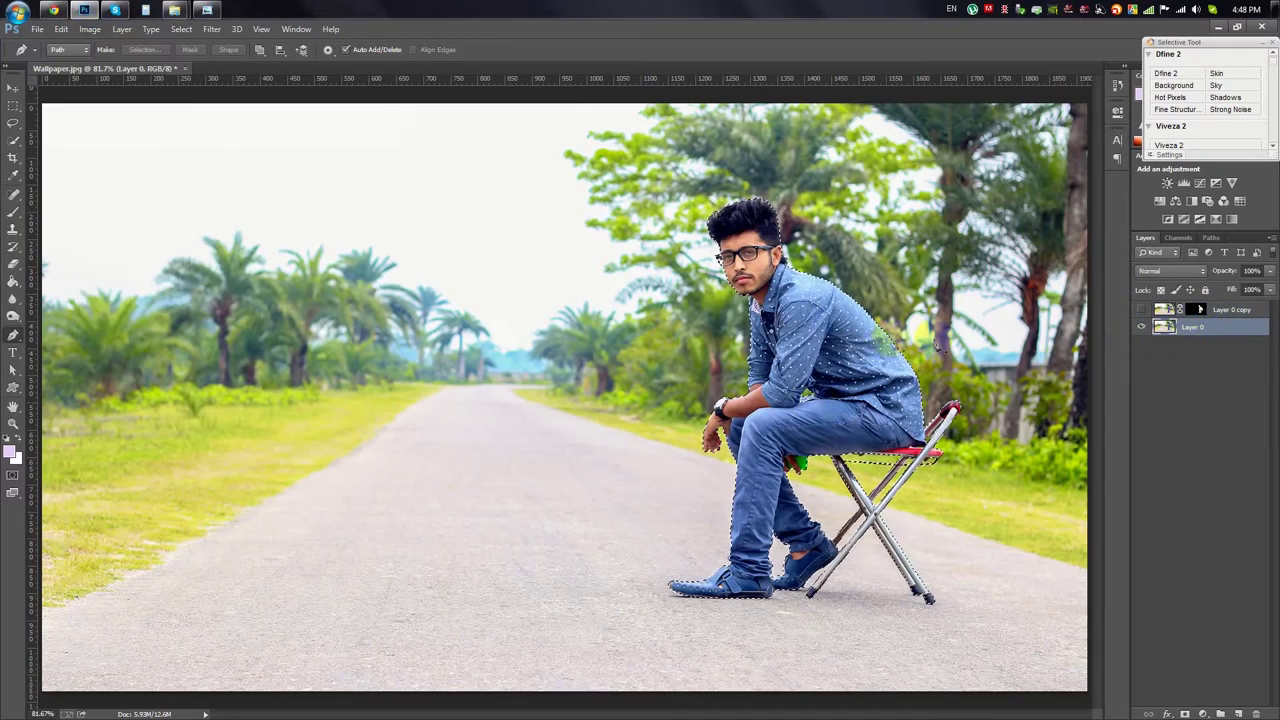
left_click(89, 29)
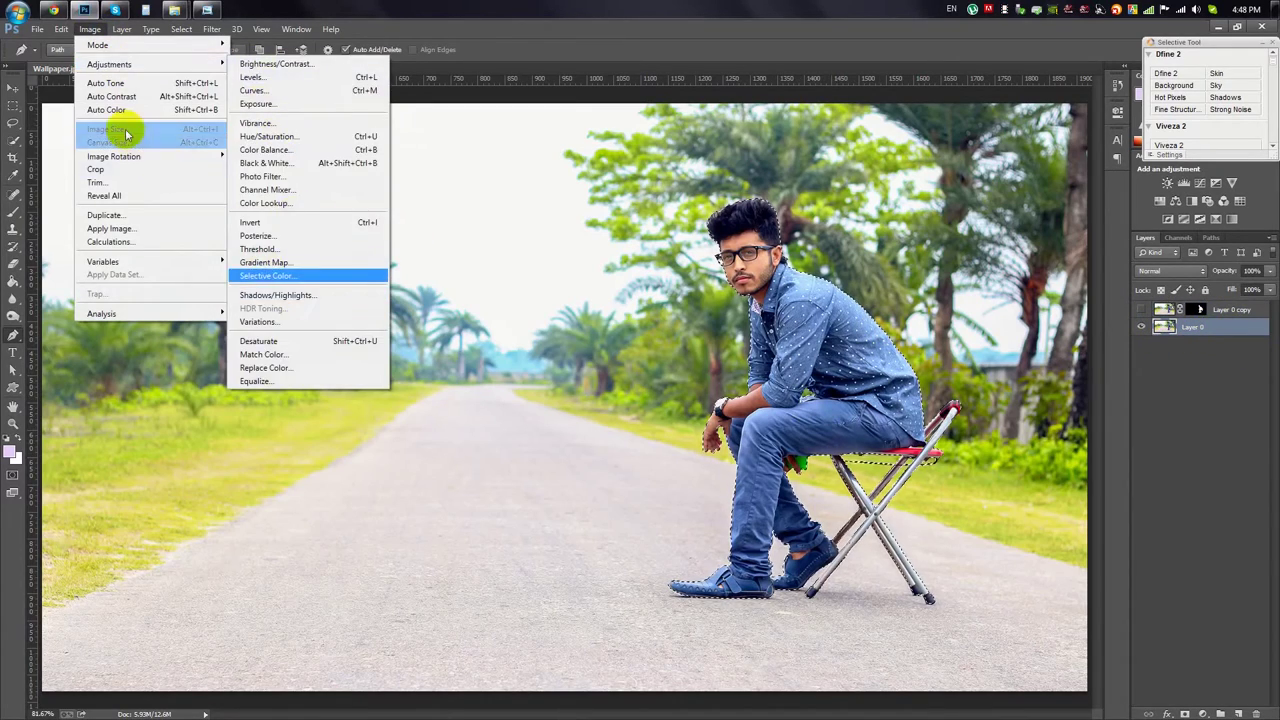
mouse_move(61, 29)
left_click(70, 221)
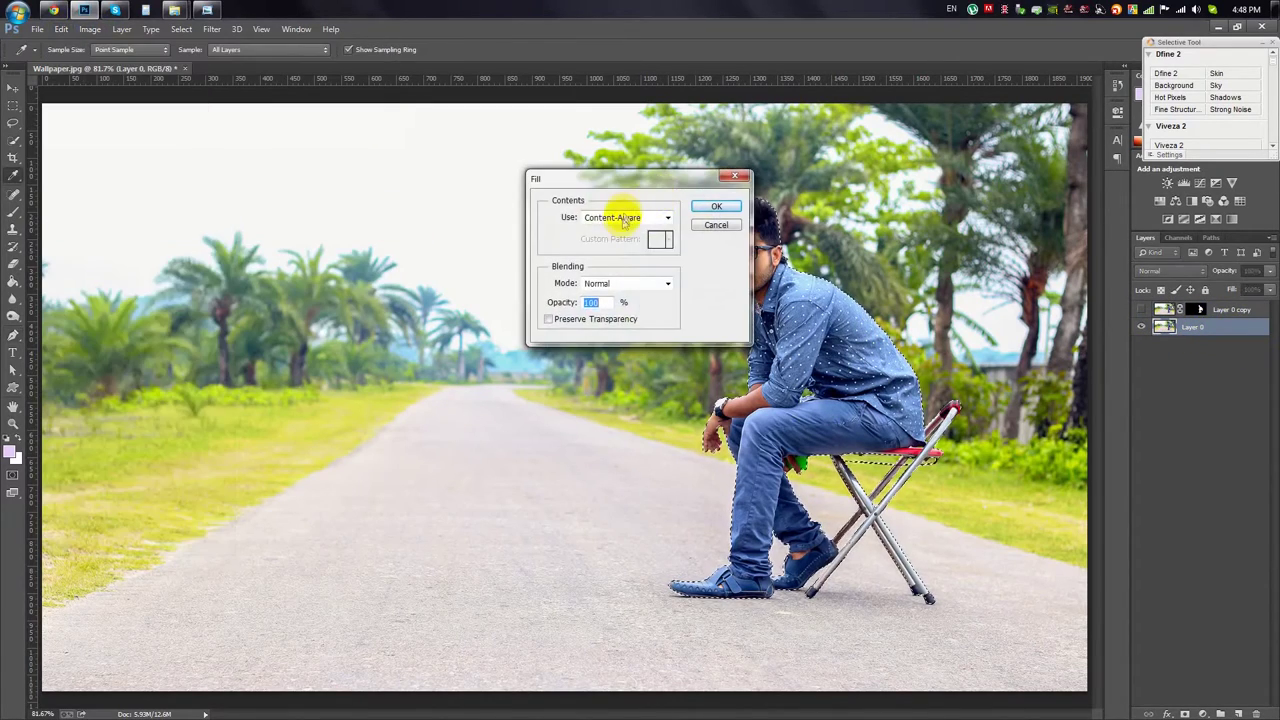
left_click(712, 206)
key("p")
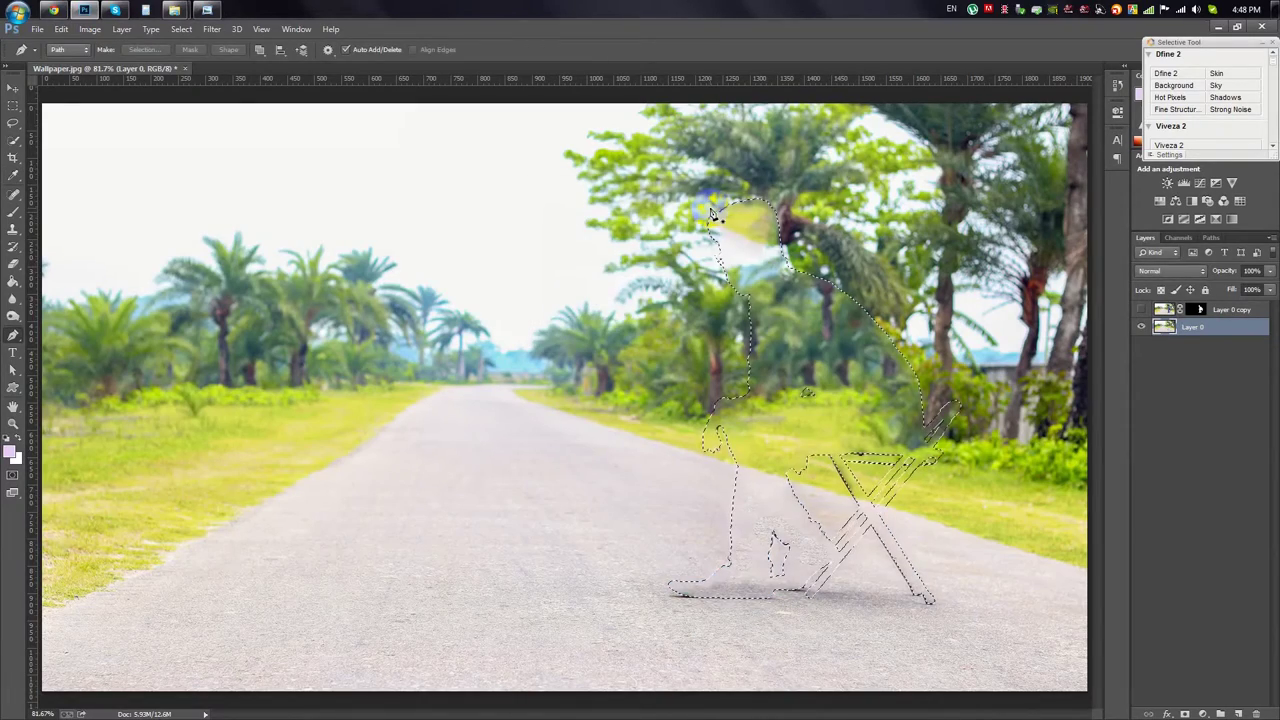
scroll(807, 392, "up", 3)
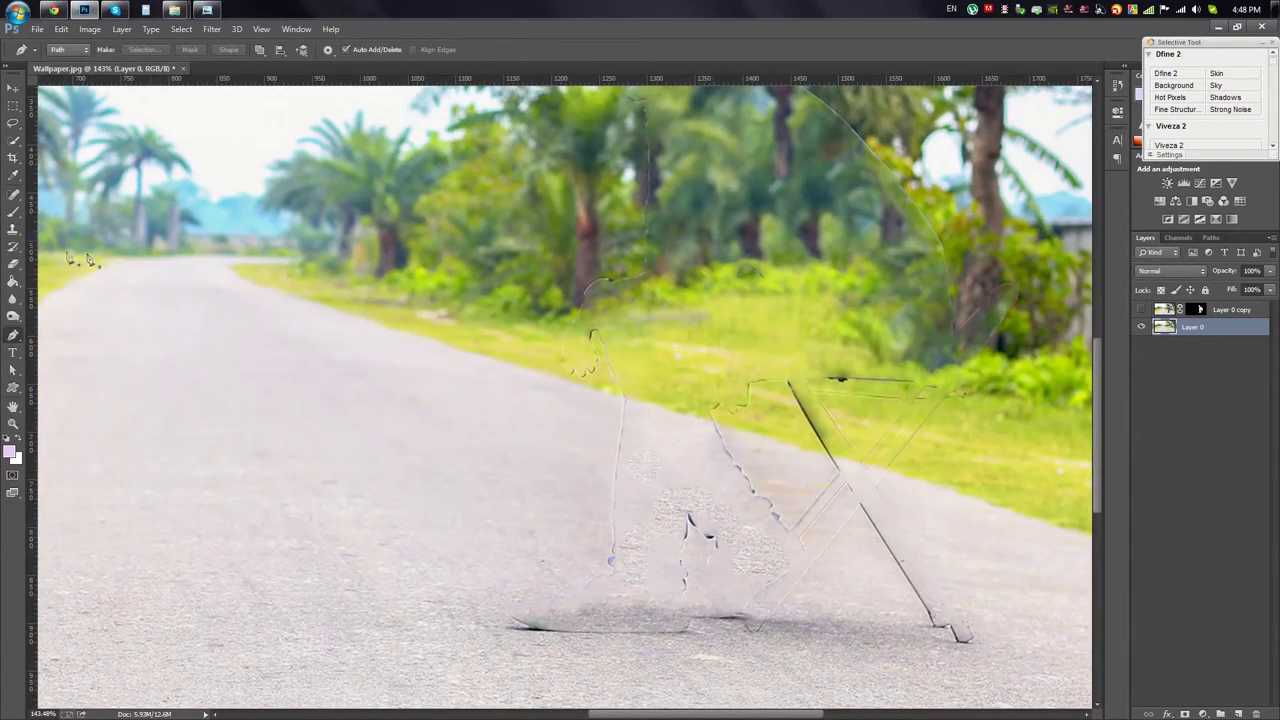
Step: Heal away the leftover stool leg and its shadow with the Spot Healing Brush
right_click(13, 195)
left_click(70, 196)
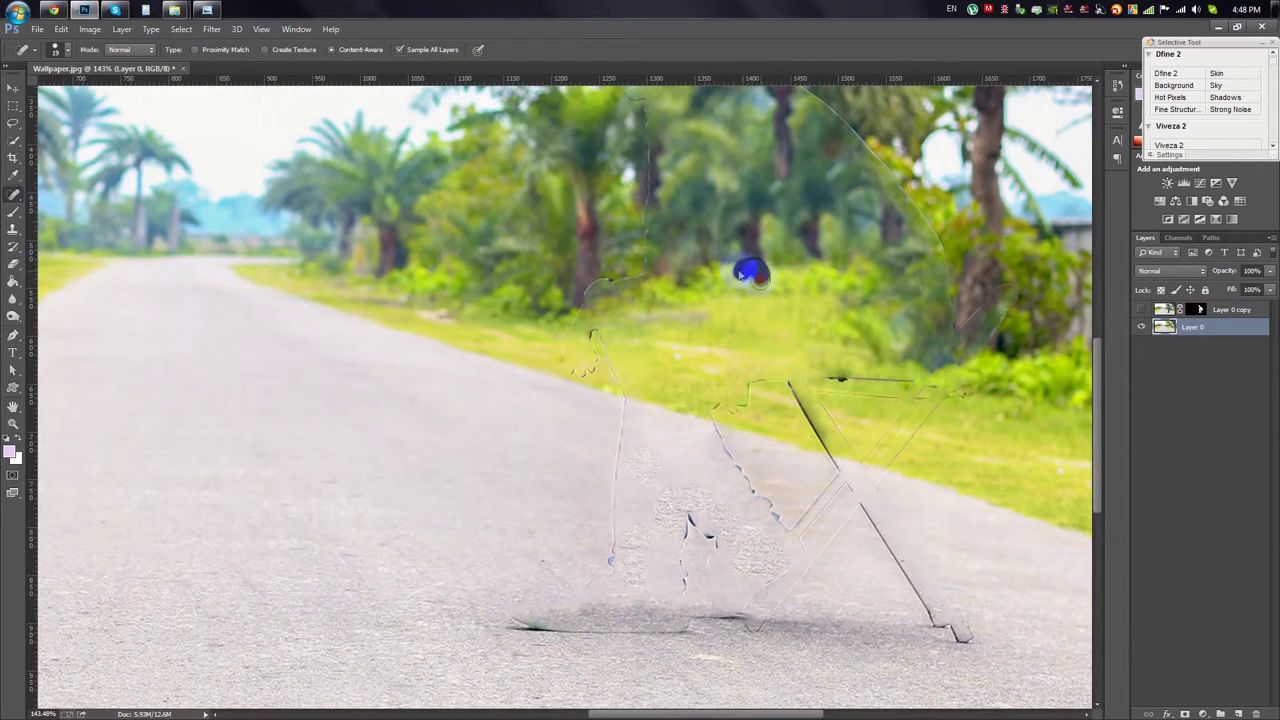
scroll(776, 294, "down", 3)
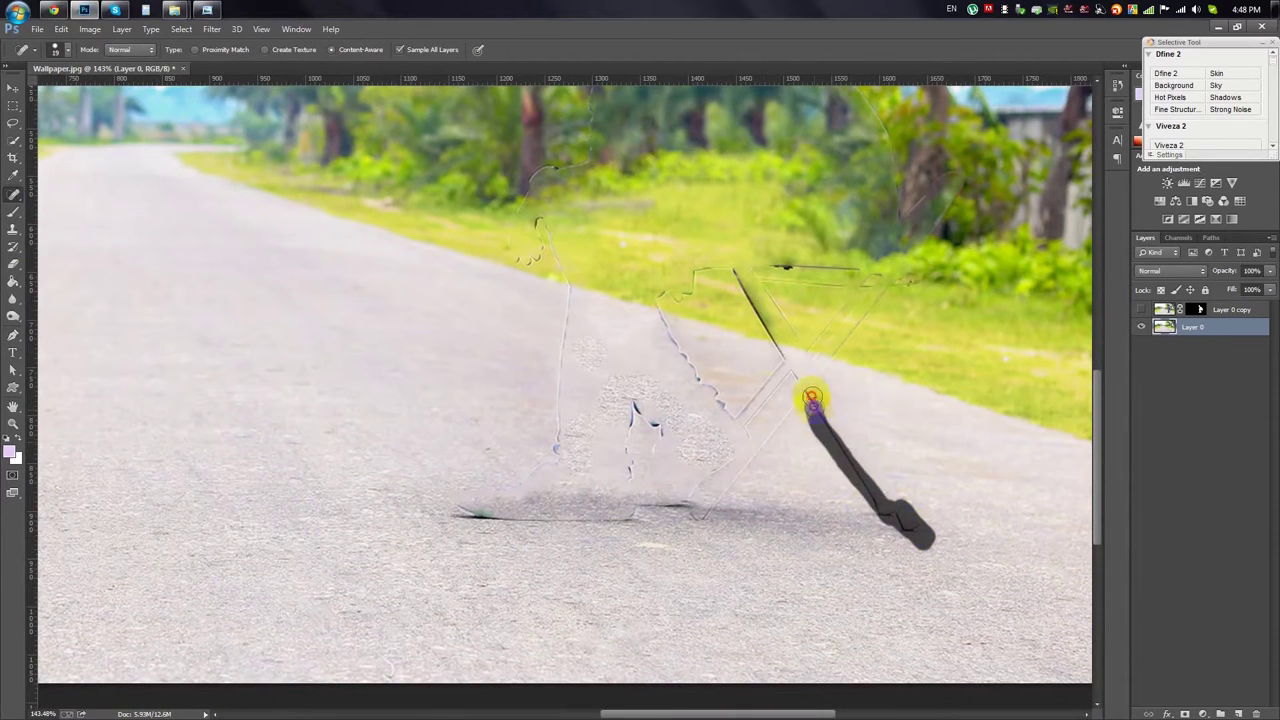
left_click_drag(880, 505, 906, 514)
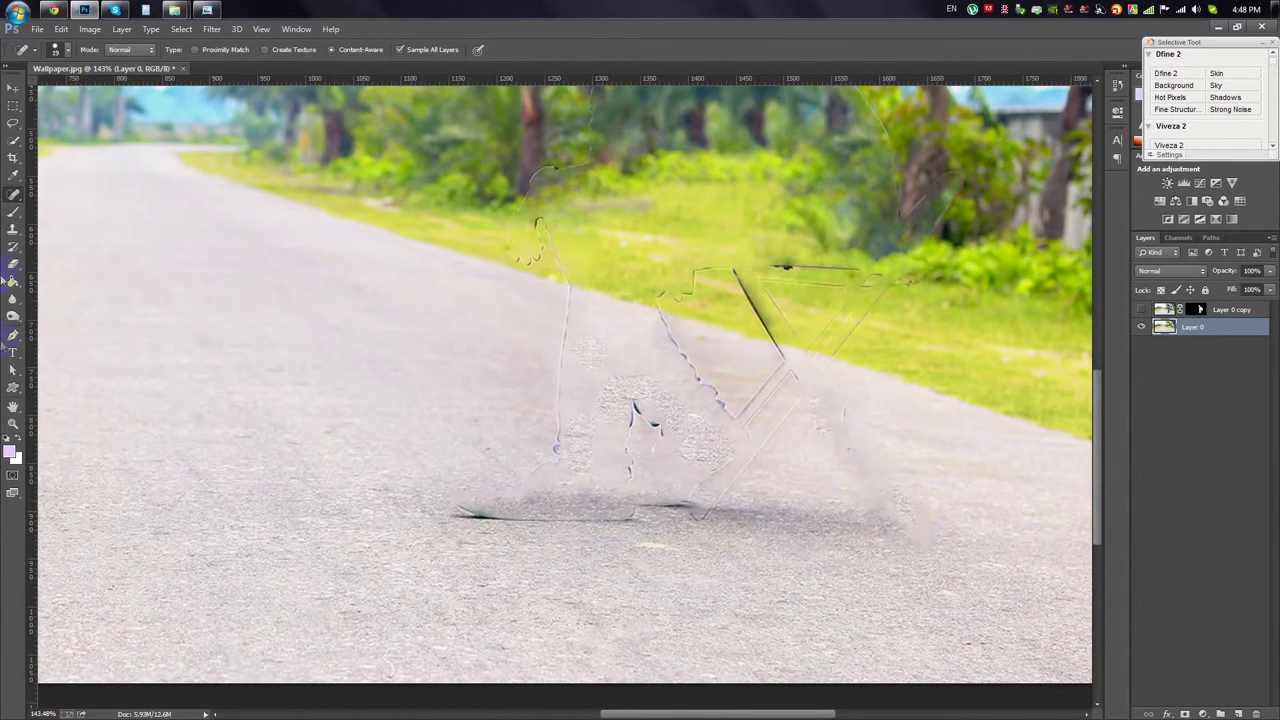
Step: Patch the shoe shadows on the road using clean road texture from the left
right_click(13, 195)
left_click(70, 219)
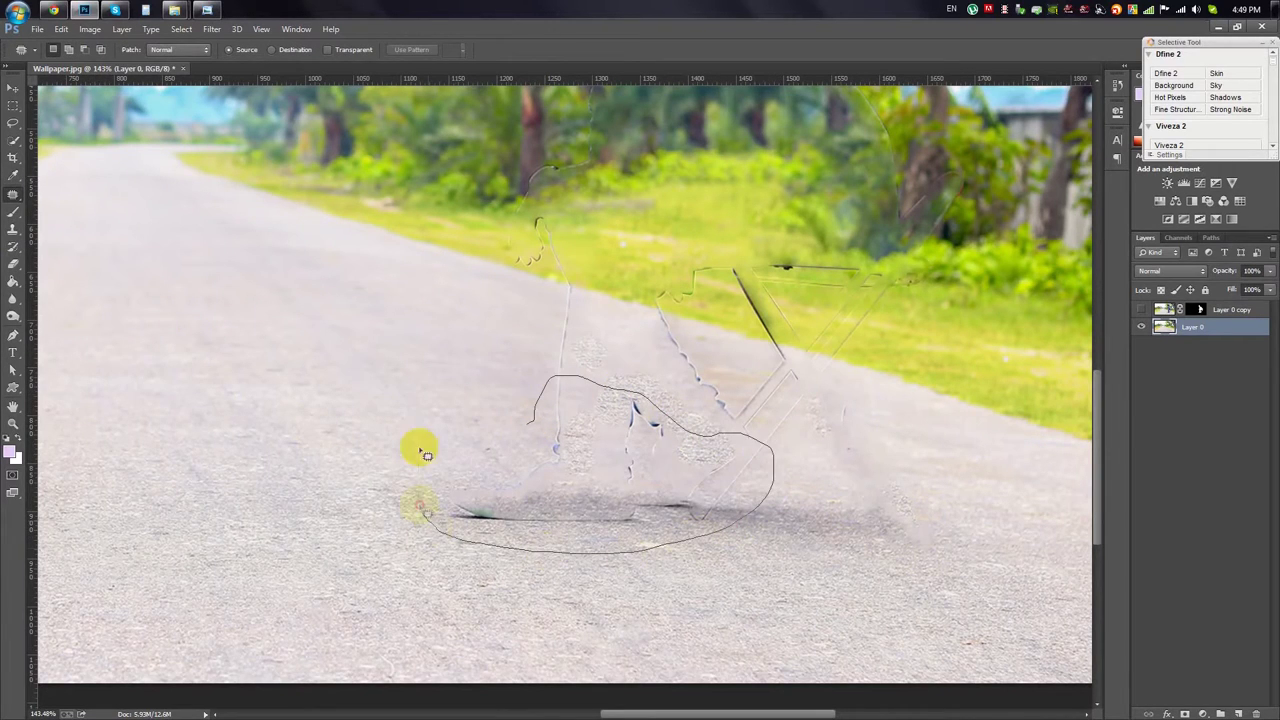
left_click_drag(420, 510, 428, 512)
left_click_drag(600, 470, 391, 391)
left_click_drag(715, 497, 963, 537)
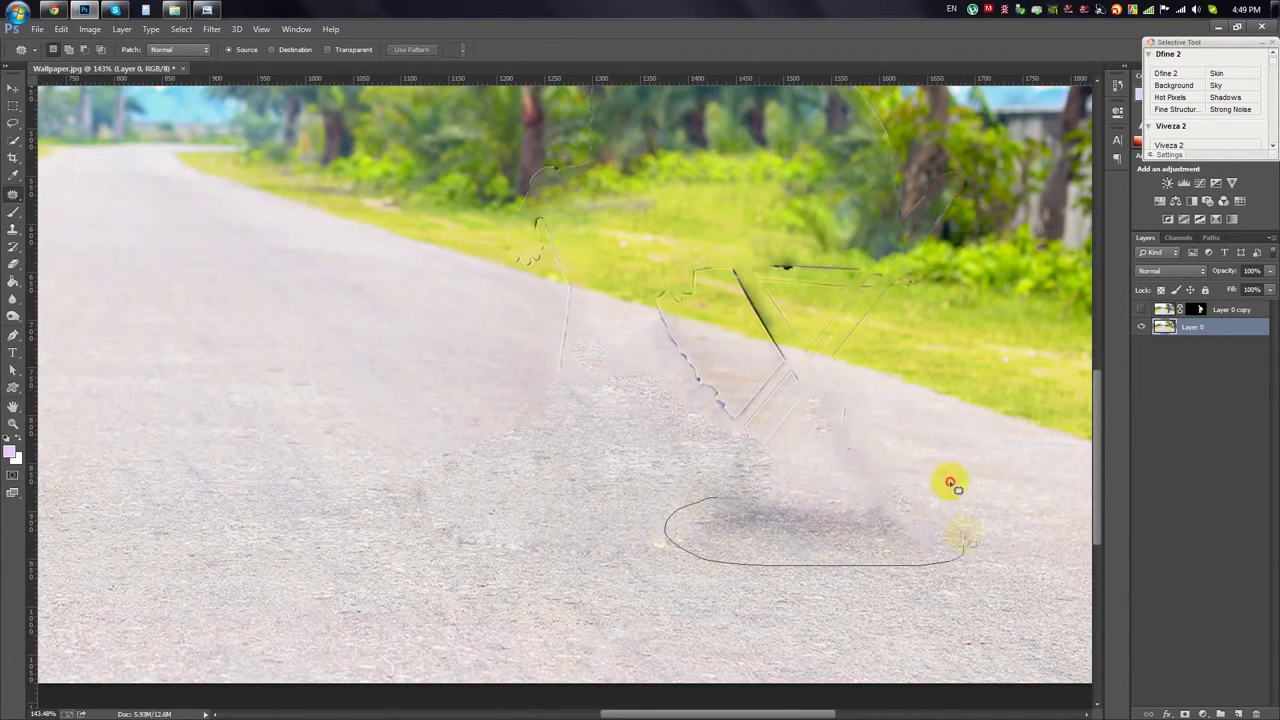
mouse_move(887, 356)
left_mouse_down()
mouse_move(914, 423)
mouse_move(737, 383)
left_mouse_up()
left_click_drag(648, 325, 871, 580)
left_click_drag(780, 480, 457, 451)
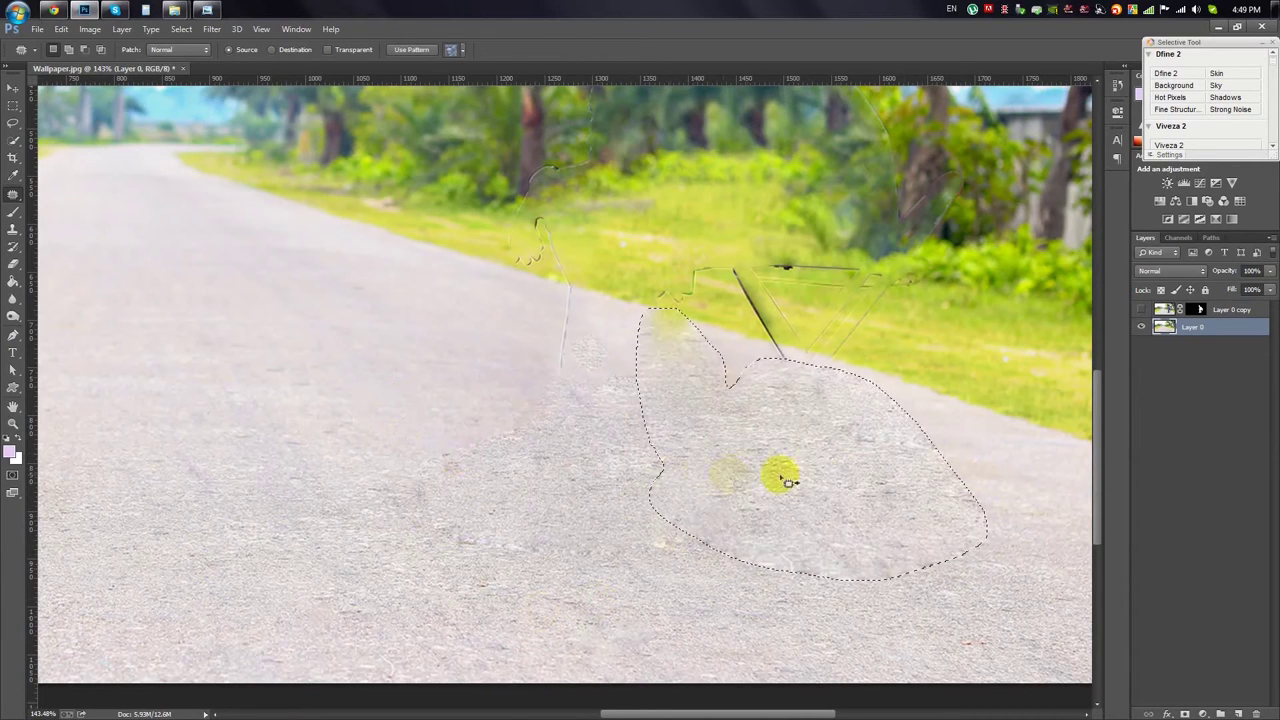
left_click_drag(737, 483, 431, 494)
left_click(614, 429)
Step: Content-Aware Fill the ghost outlines near the grass edge and in the trees
left_click_drag(685, 402, 690, 552)
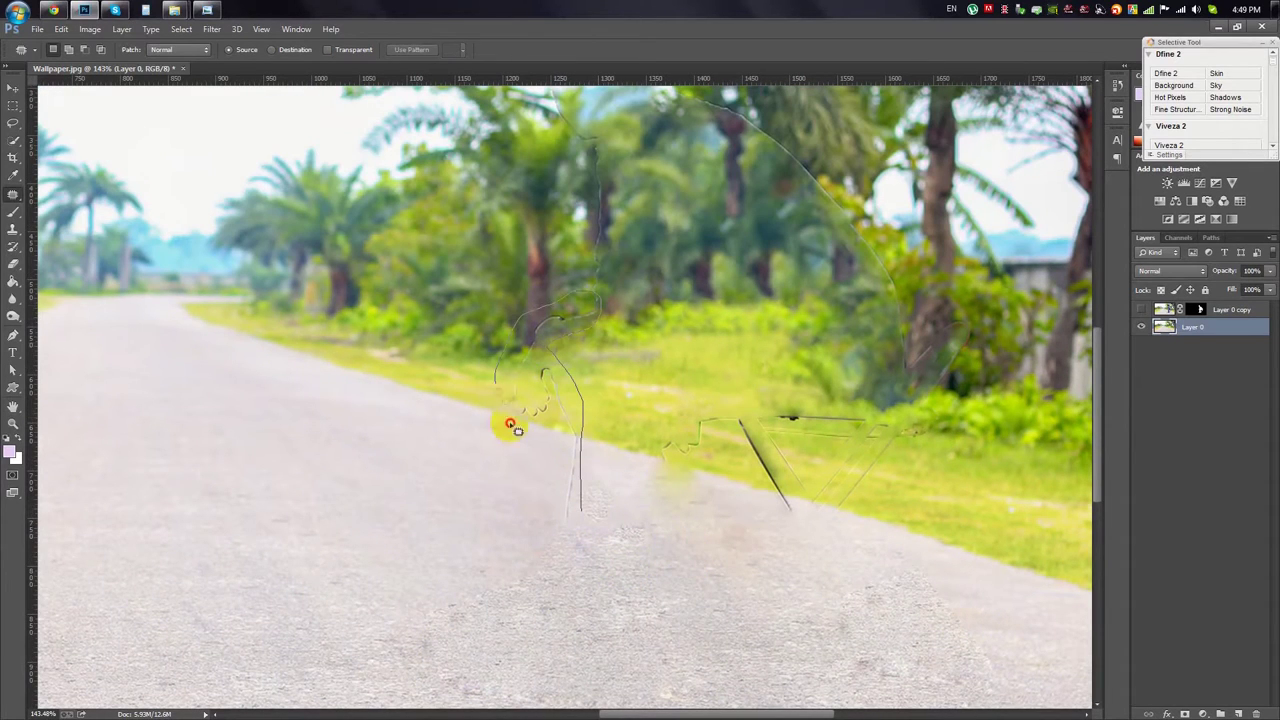
left_click_drag(505, 400, 545, 450)
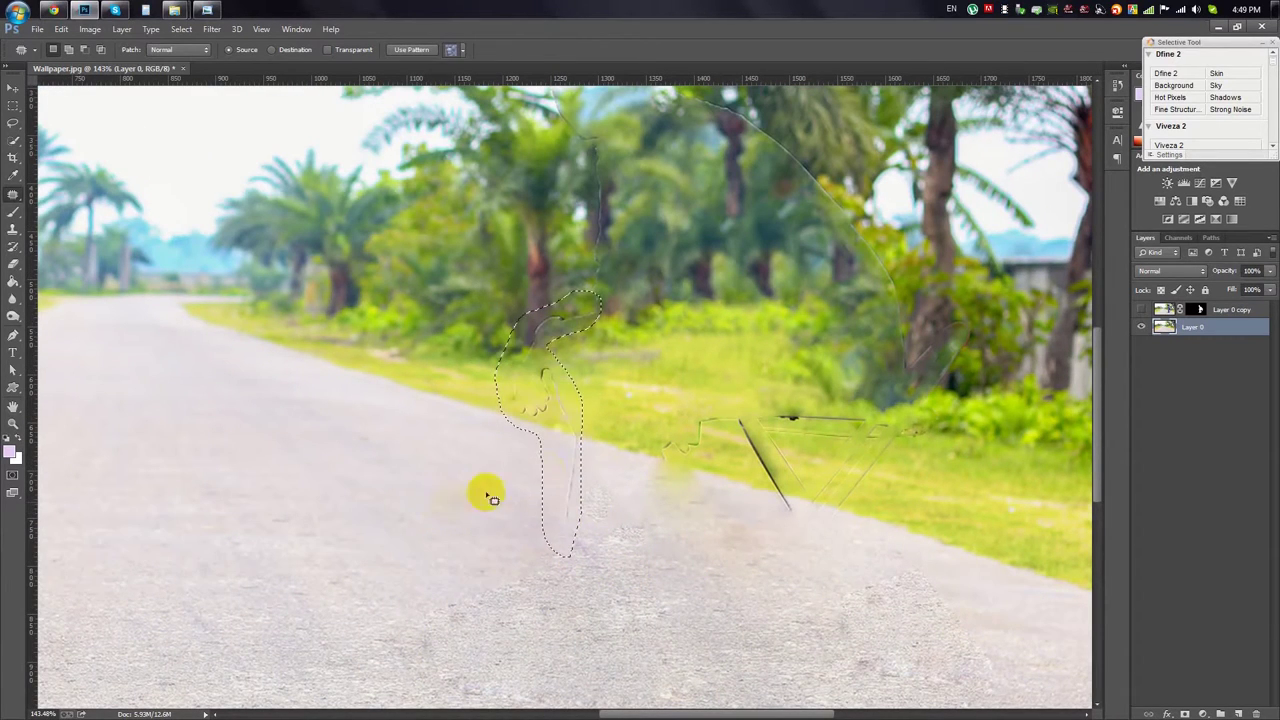
key("shift+F5")
left_click(700, 197)
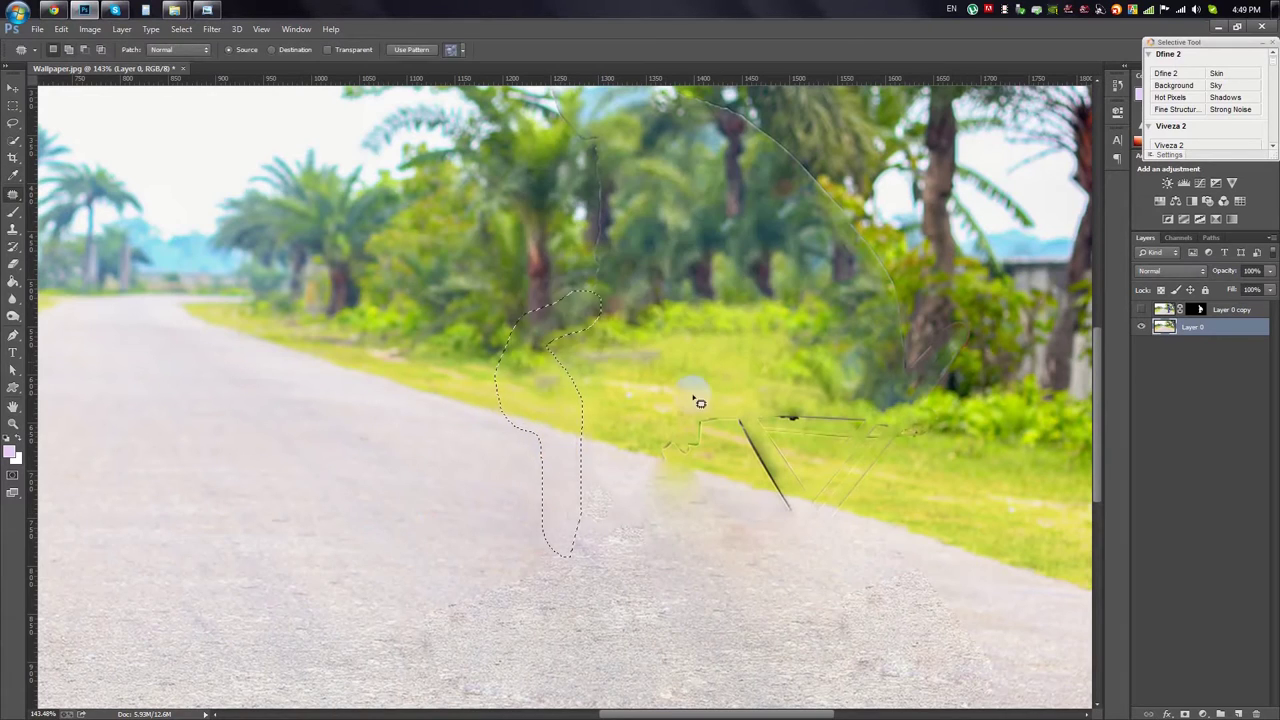
left_click(696, 400)
left_click_drag(657, 471, 560, 588)
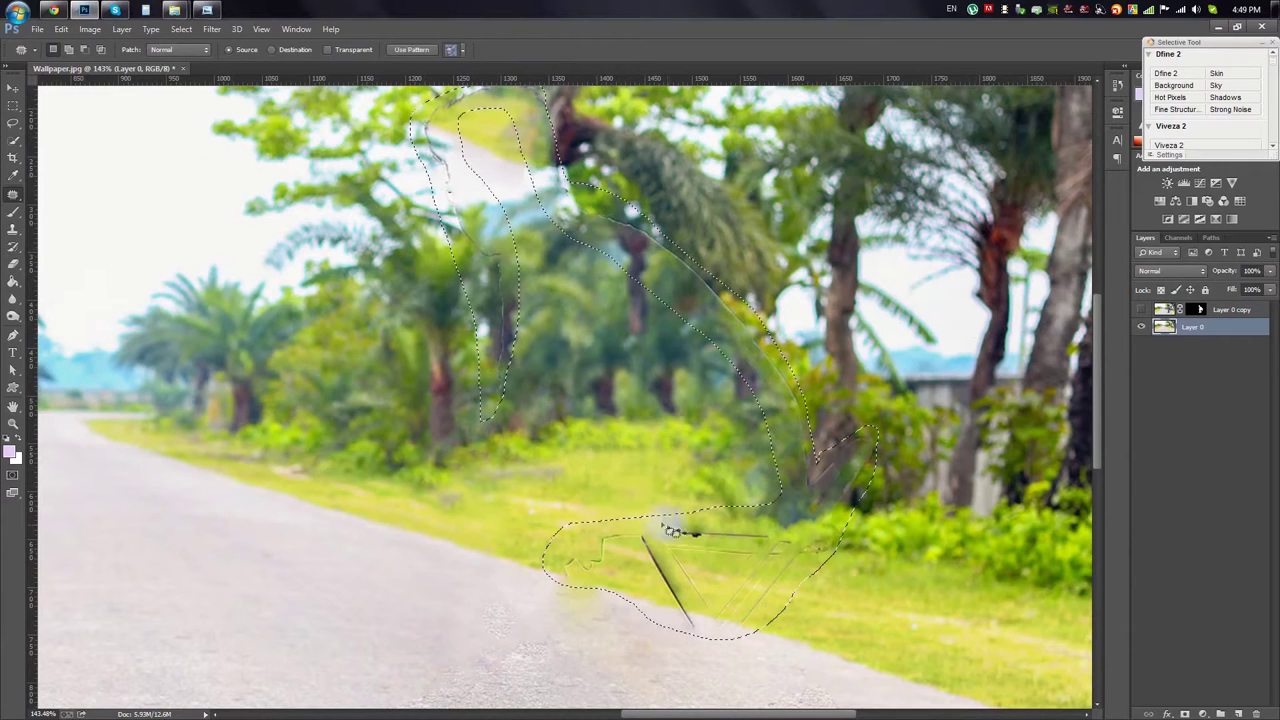
key("shift+F5")
Step: Confirm the last fill, show Layer 0 copy, and move the man about 435 px left
left_click(714, 206)
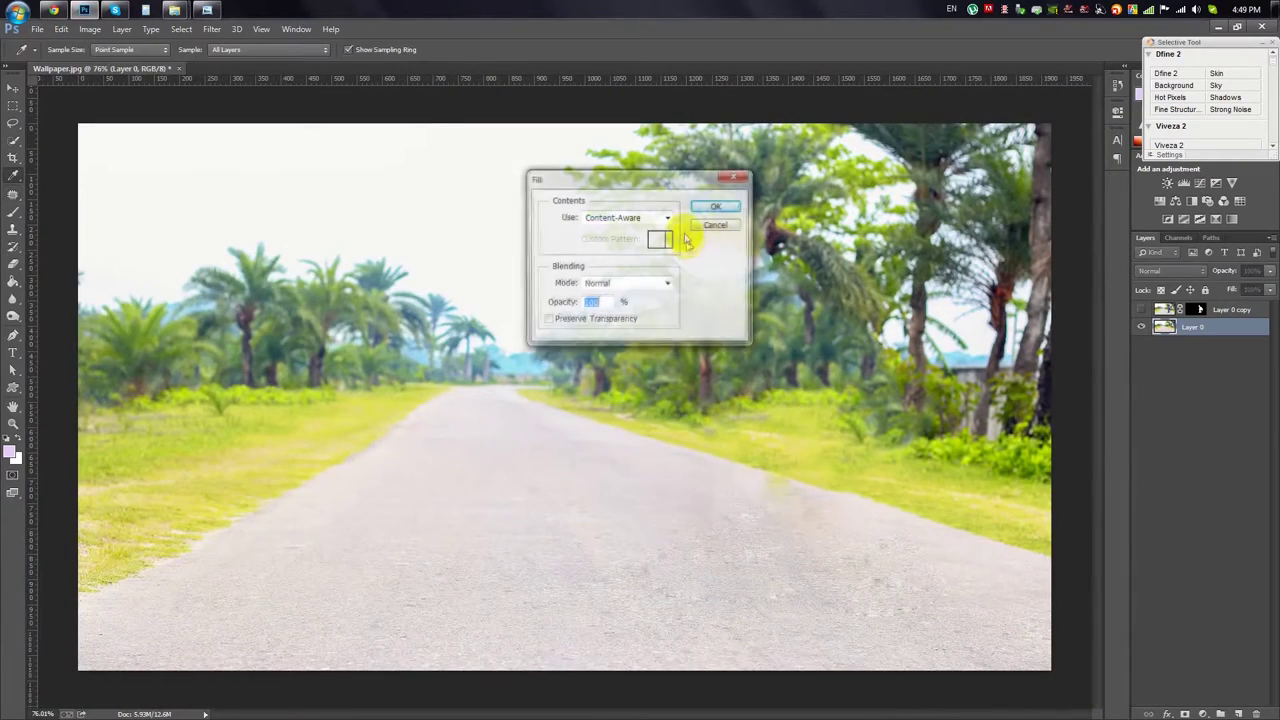
left_click(1141, 309)
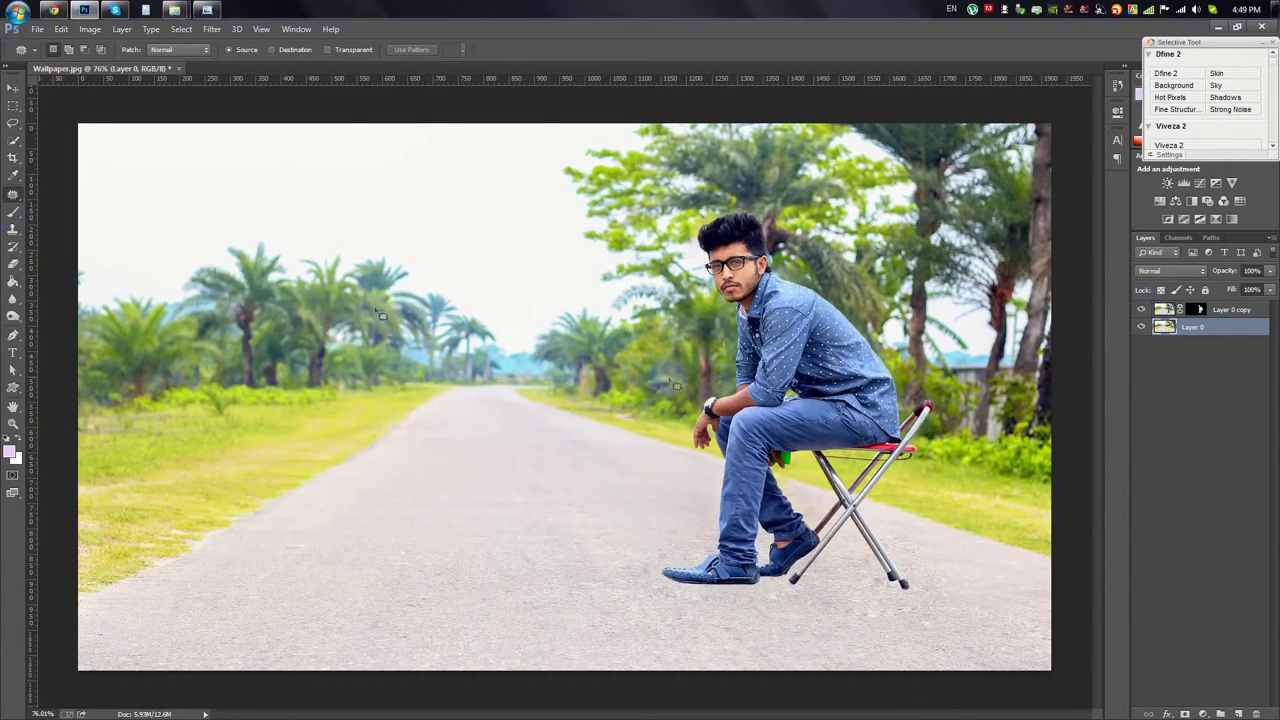
left_click(16, 88)
left_click(1231, 309)
left_click_drag(925, 410, 705, 410)
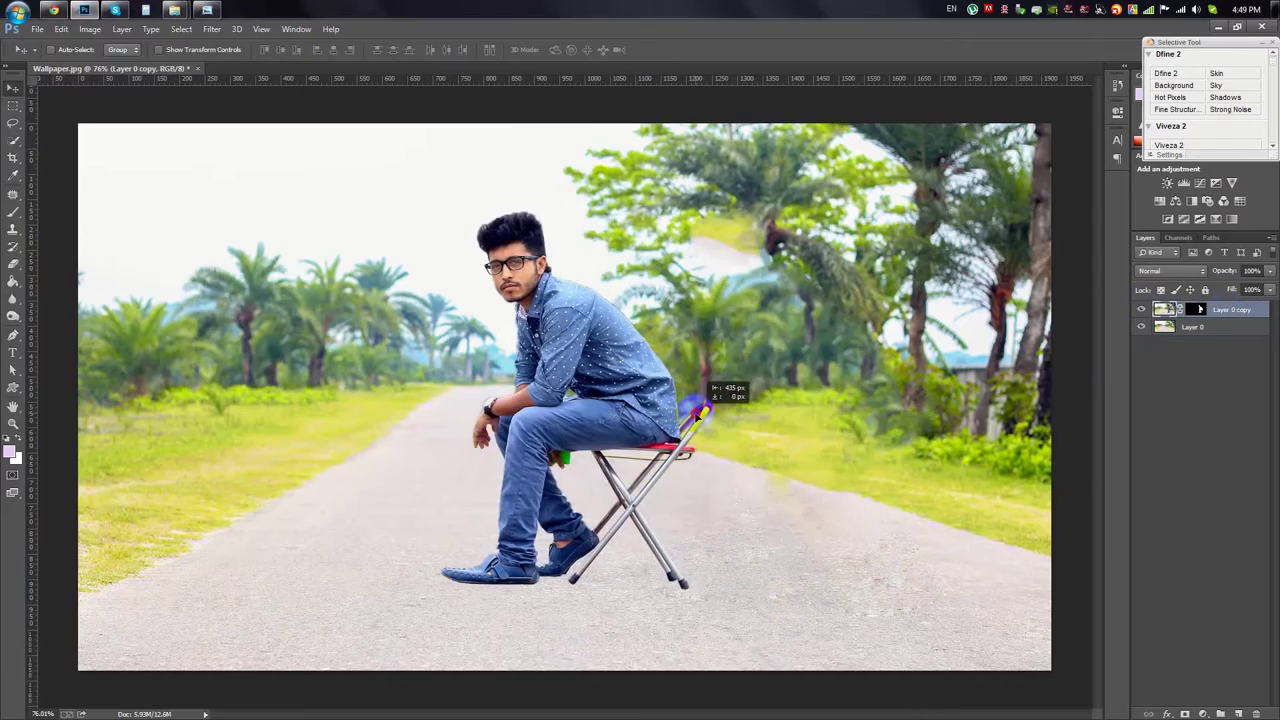
Step: Zoom in on the man's shoulder edge and load his mask as a selection
left_click_drag(668, 313, 652, 320)
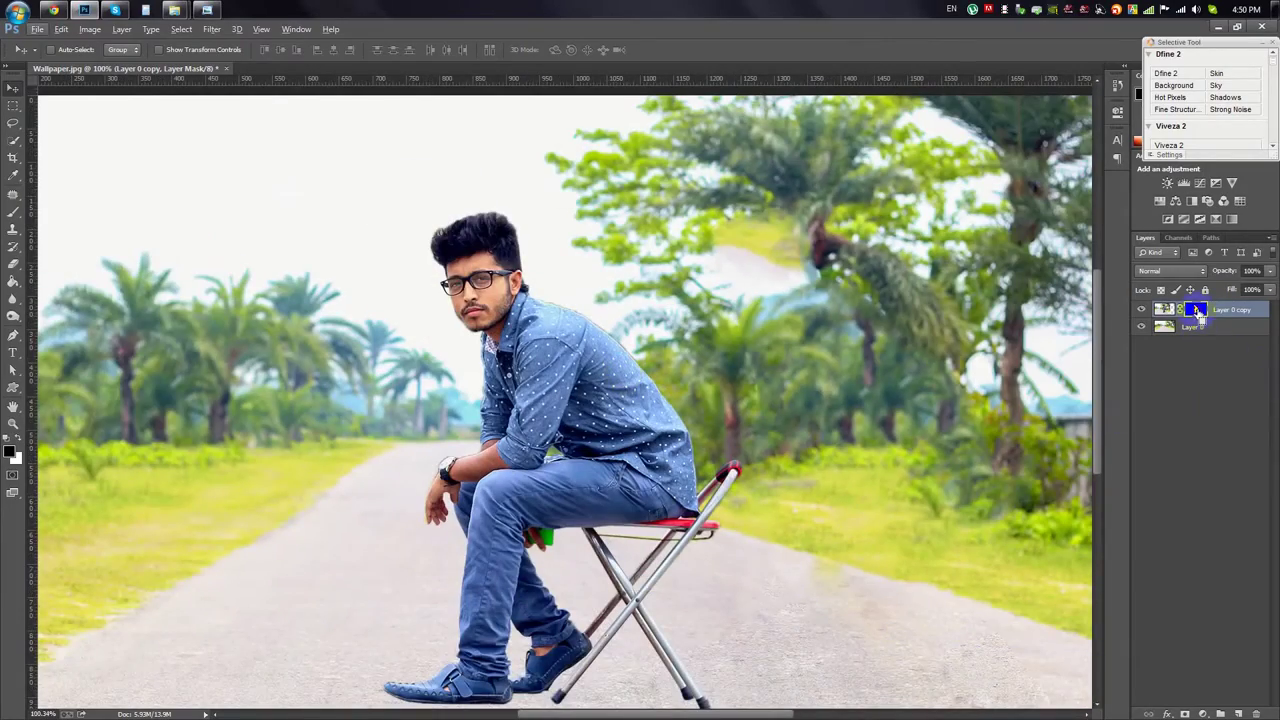
left_click(1197, 311, "ctrl")
left_click_drag(551, 294, 598, 318)
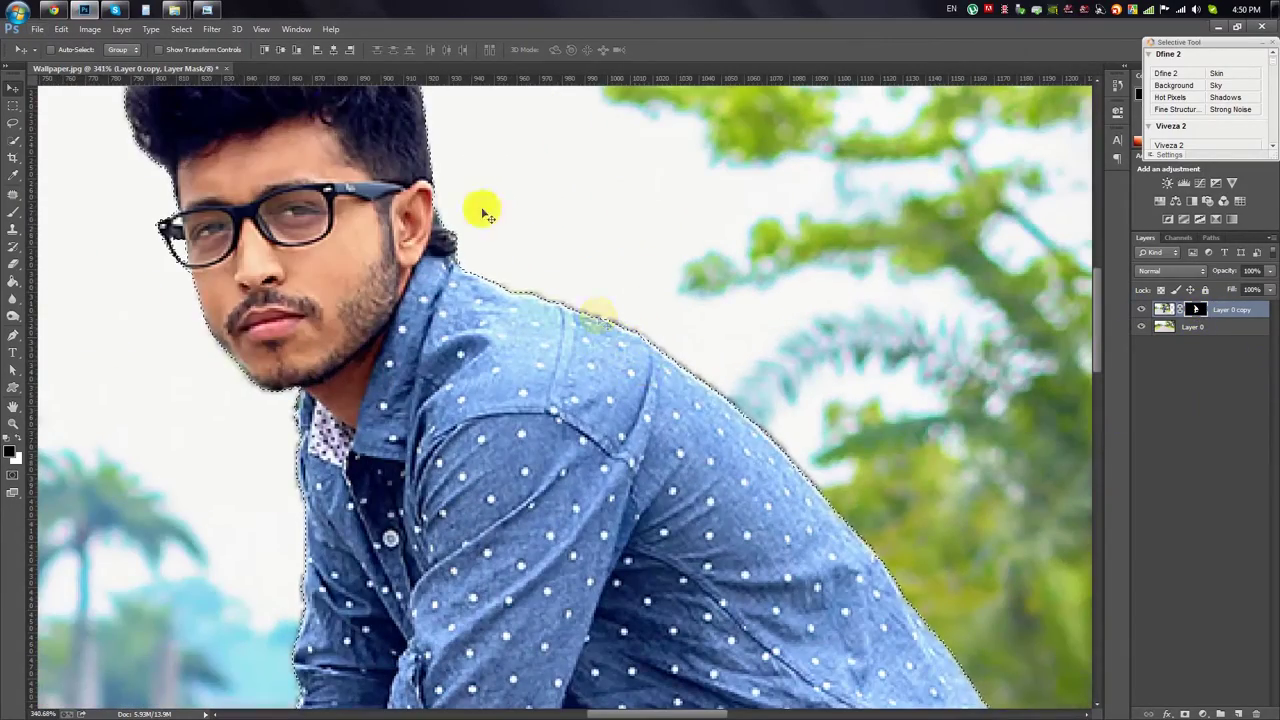
Step: Contract the man's mask selection by 8 px
left_click(181, 29)
left_click(195, 196)
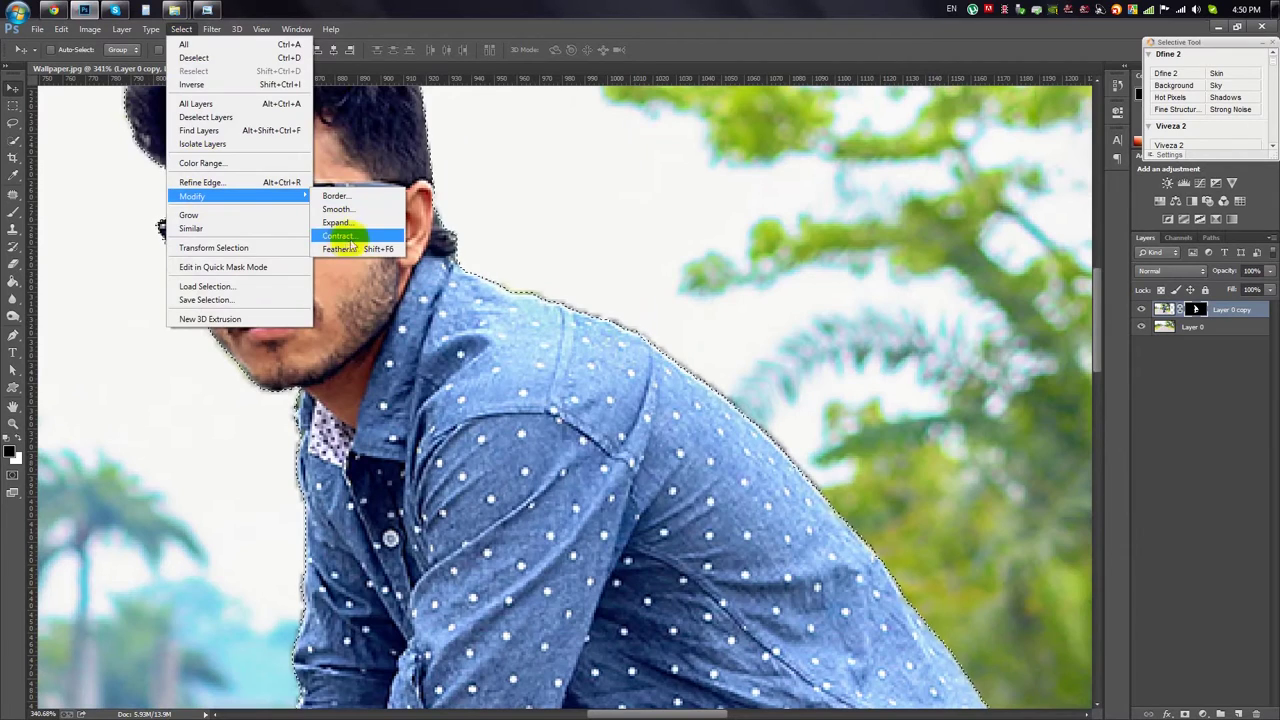
left_click(346, 242)
left_click(700, 237)
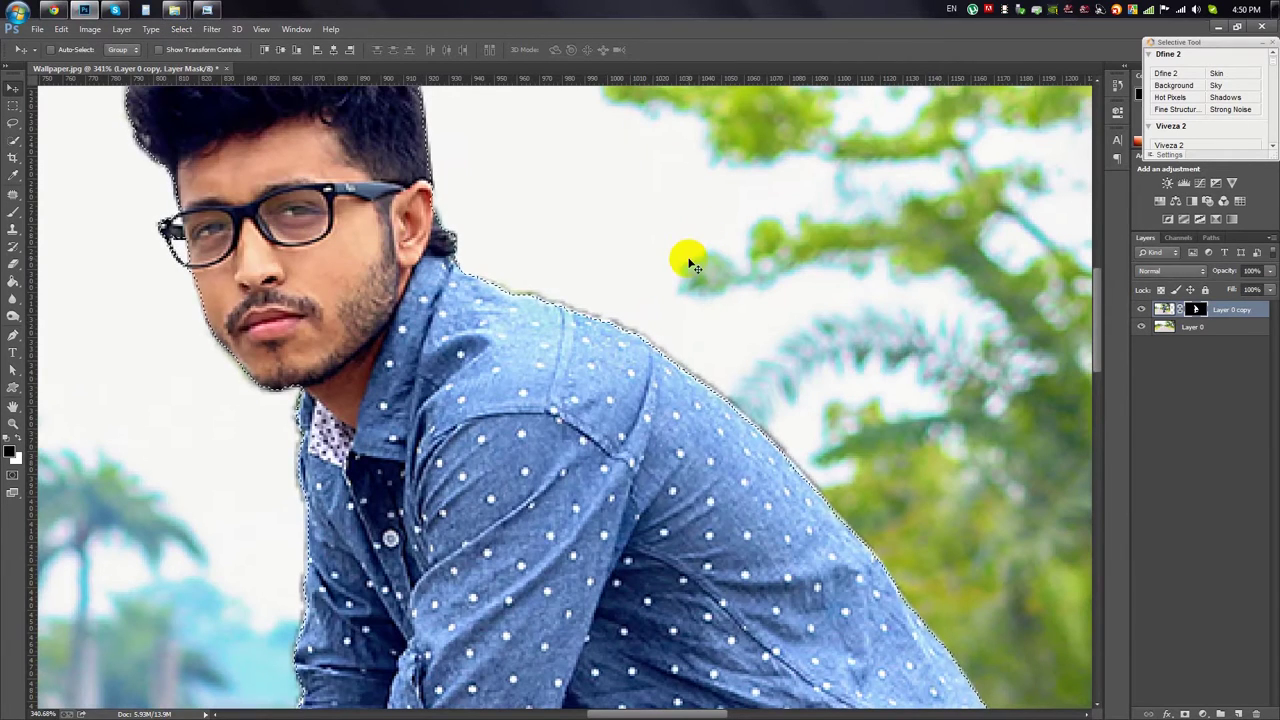
left_click(181, 29)
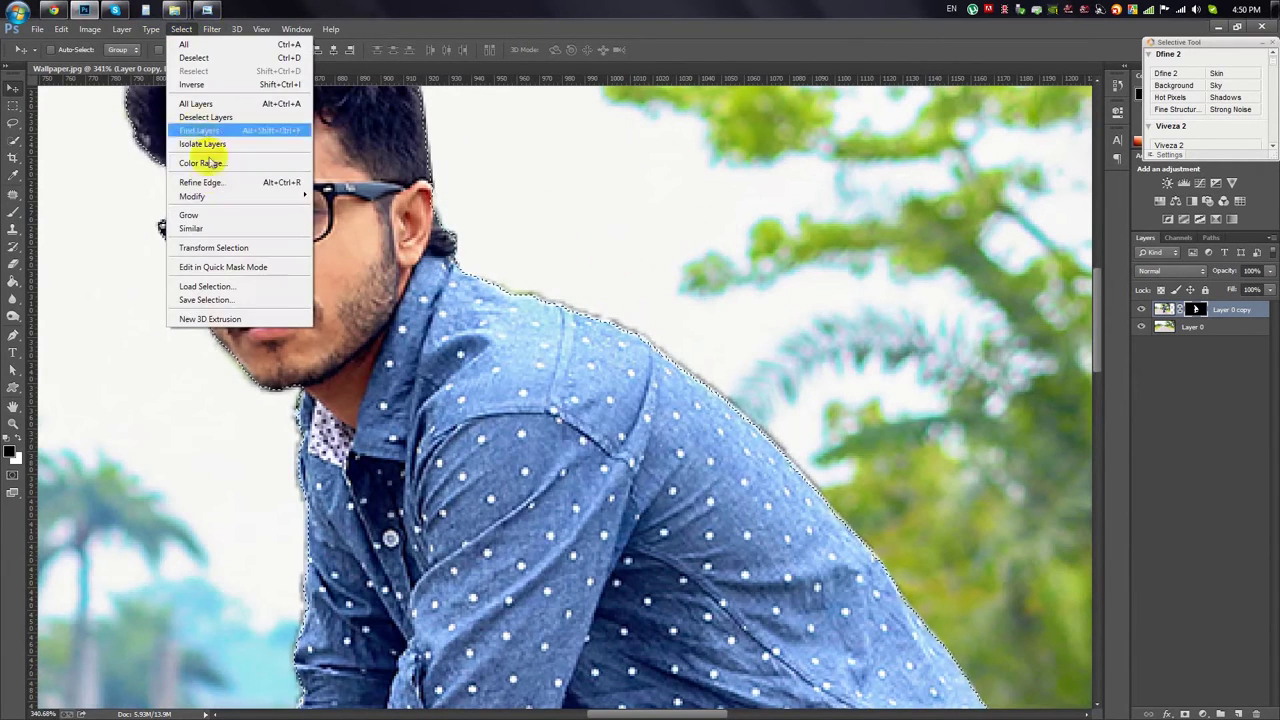
left_click(345, 236)
left_click(703, 242)
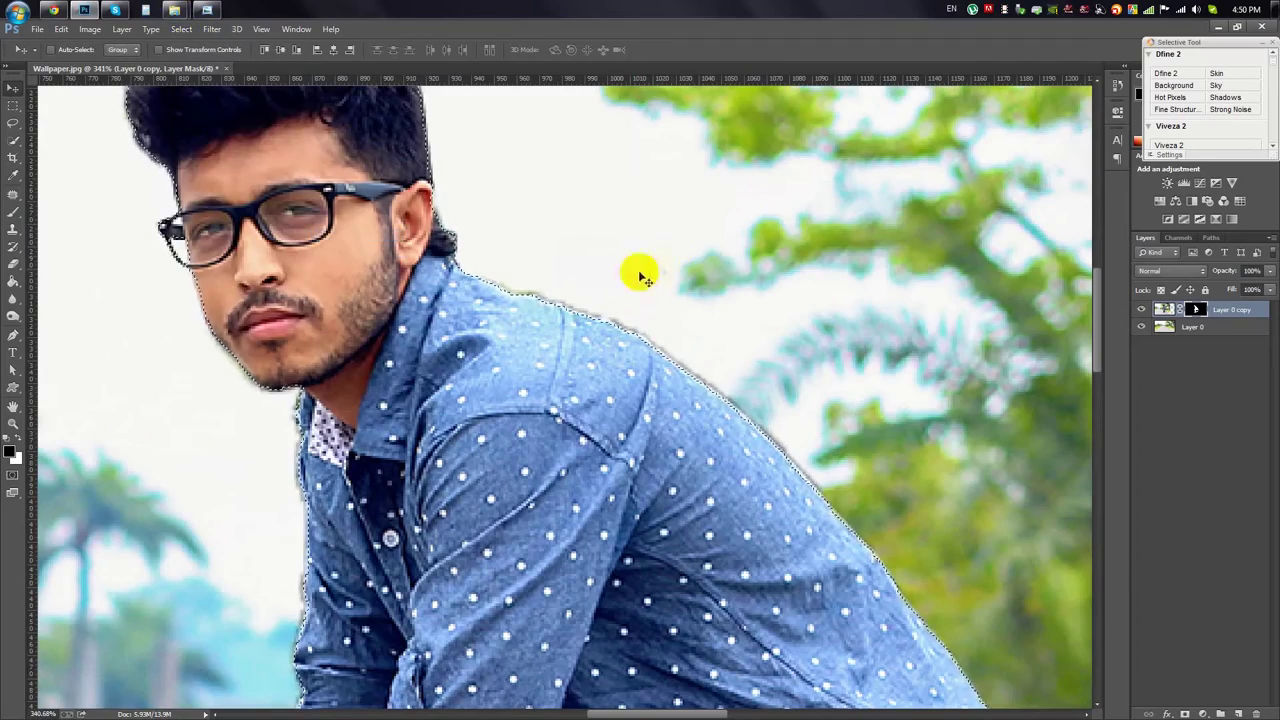
scroll(663, 272, "down", 3)
Step: Invert the selection and paint the edge fringe on the mask with a 100% opacity brush
left_click(12, 212)
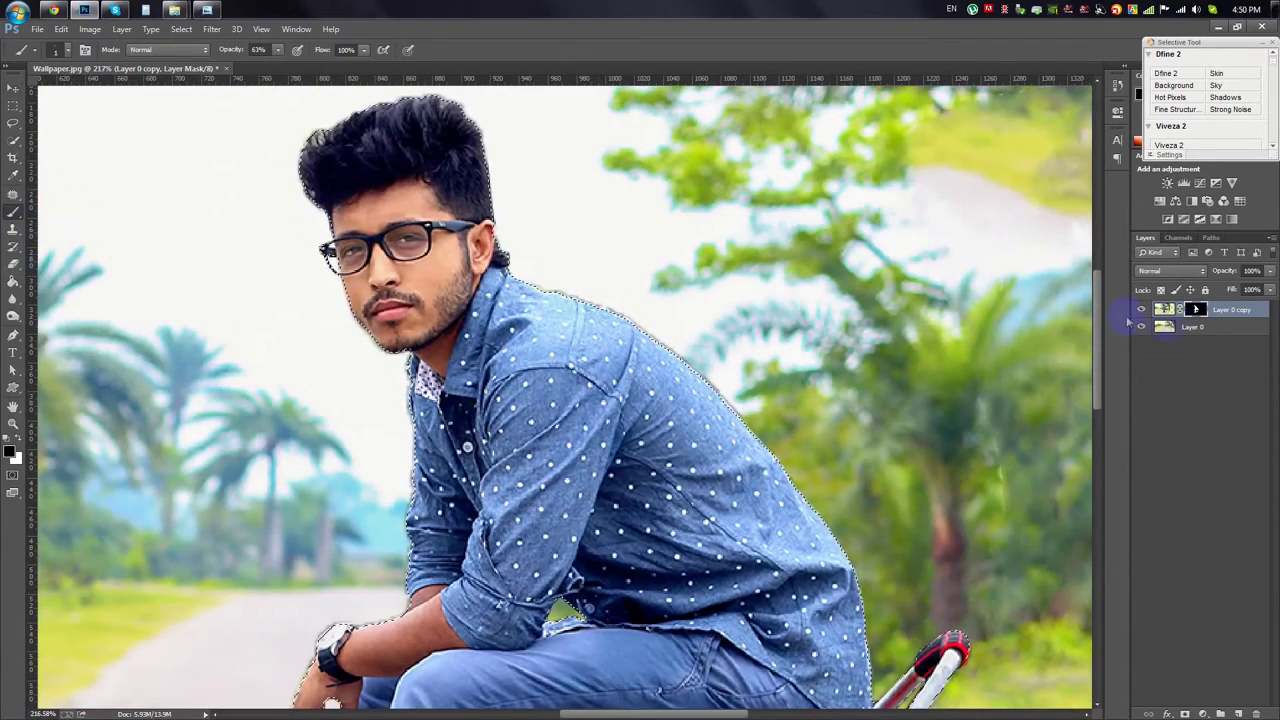
right_click(706, 346)
key("Return")
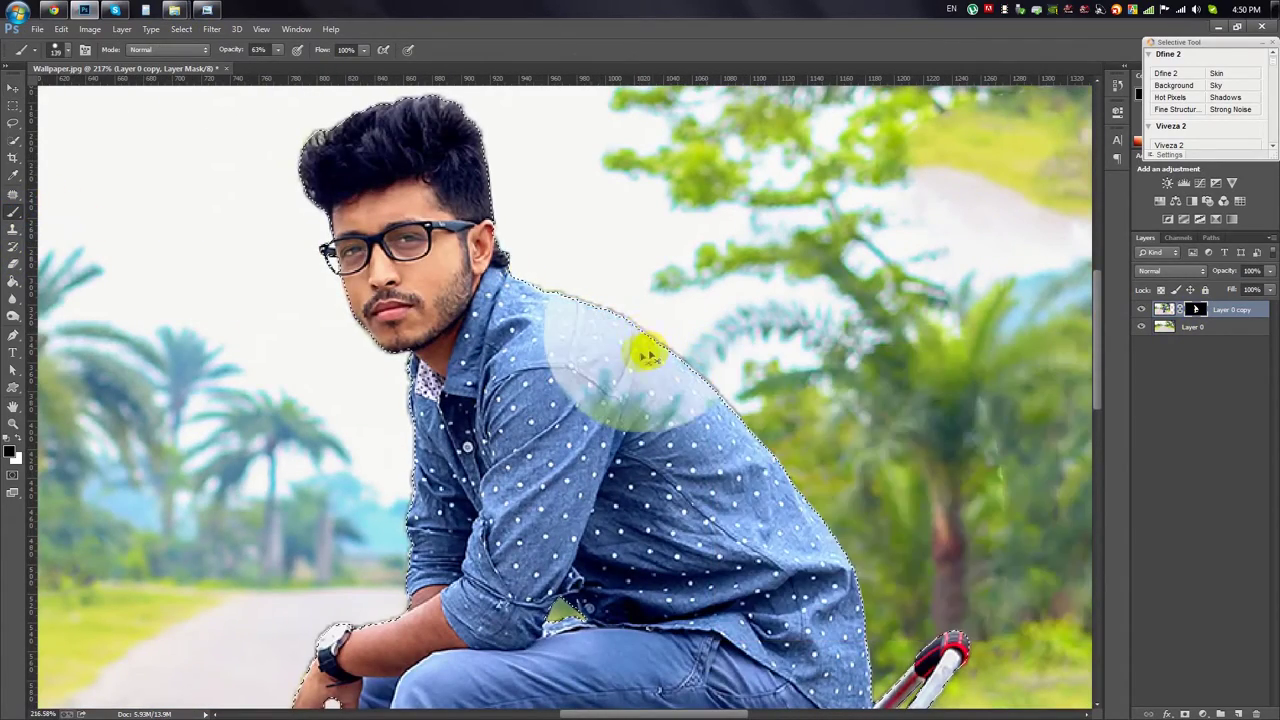
left_click(181, 29)
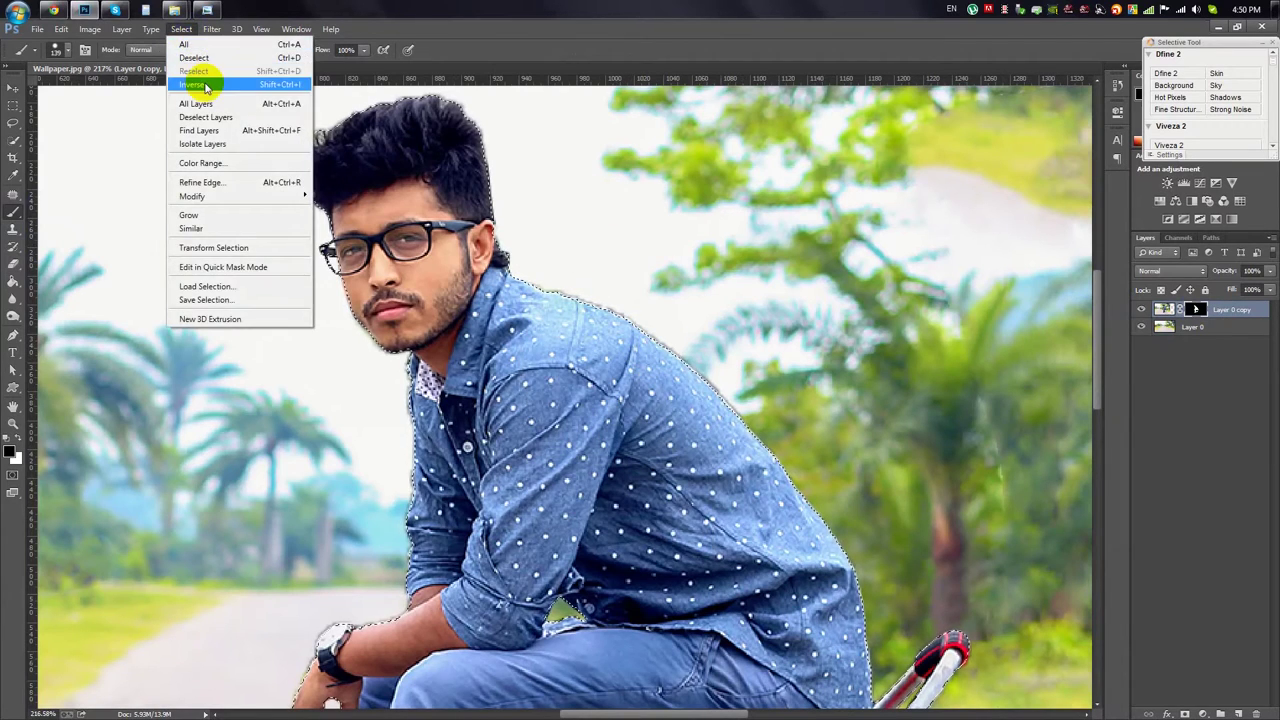
right_click(250, 238)
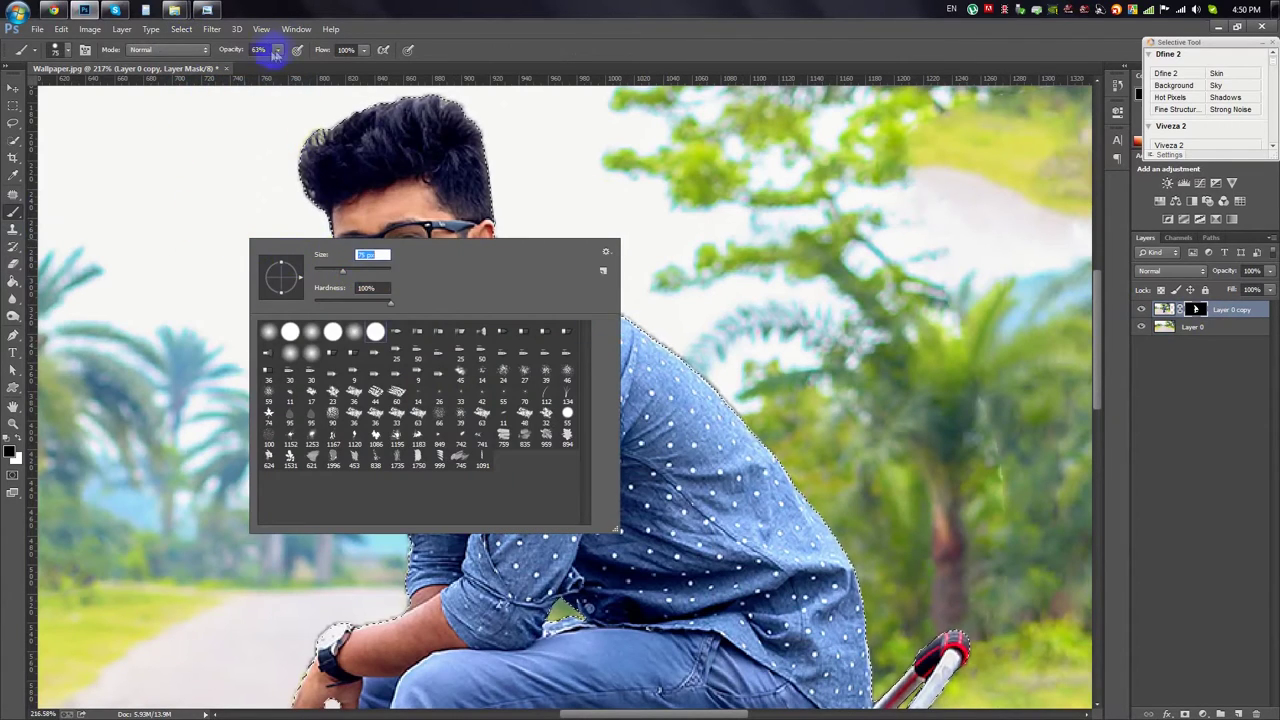
left_click_drag(275, 55, 300, 57)
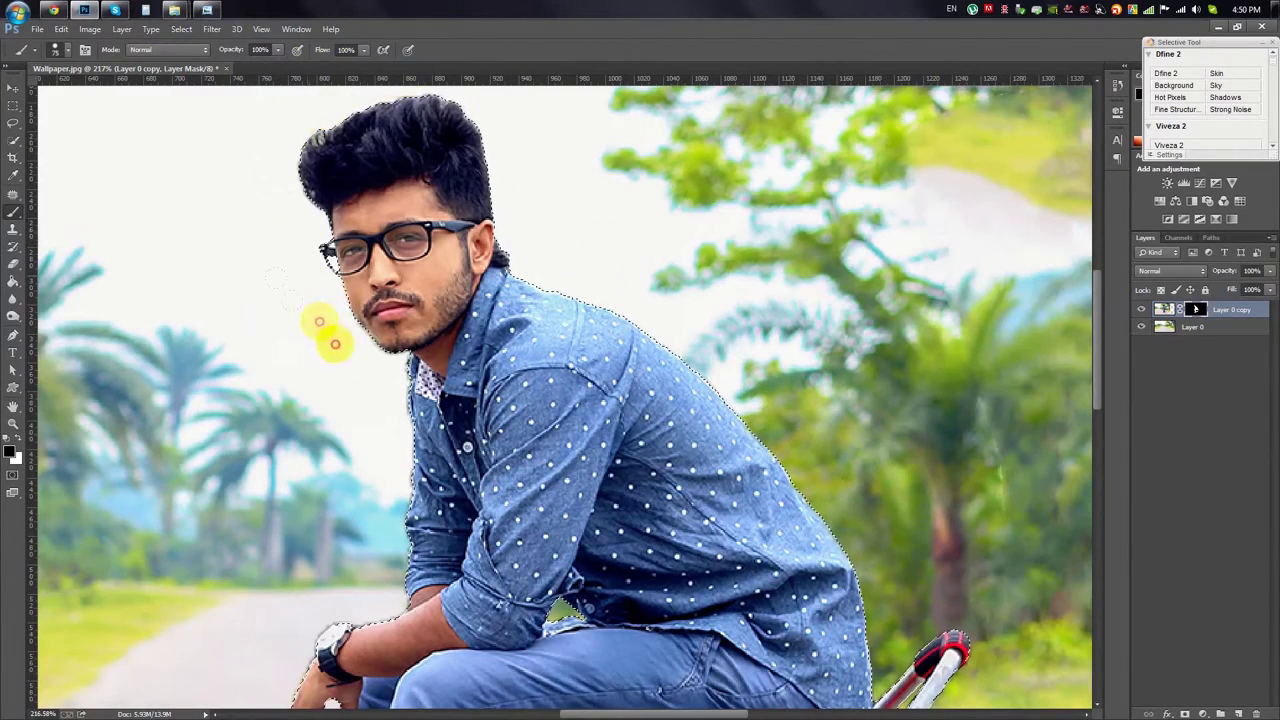
scroll(374, 406, "down", 1)
left_click_drag(300, 565, 450, 320)
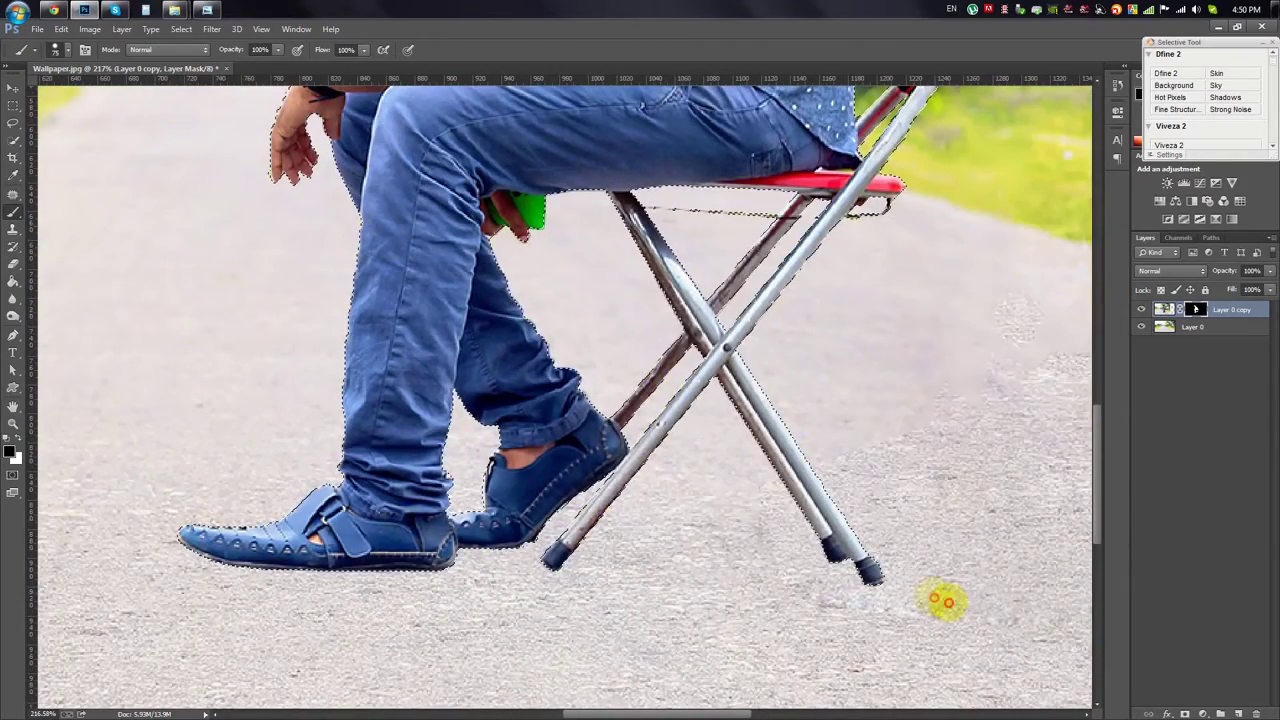
scroll(550, 460, "up", 4)
scroll(488, 400, "left", 5)
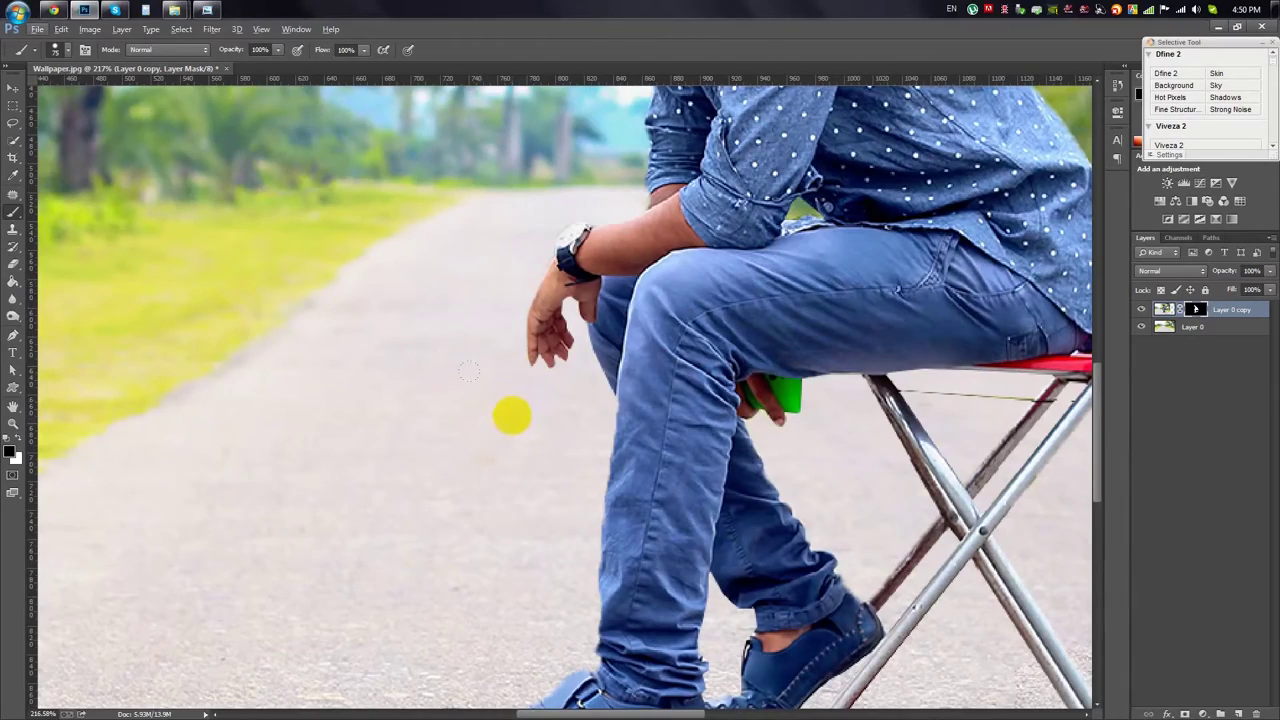
key("ctrl+0")
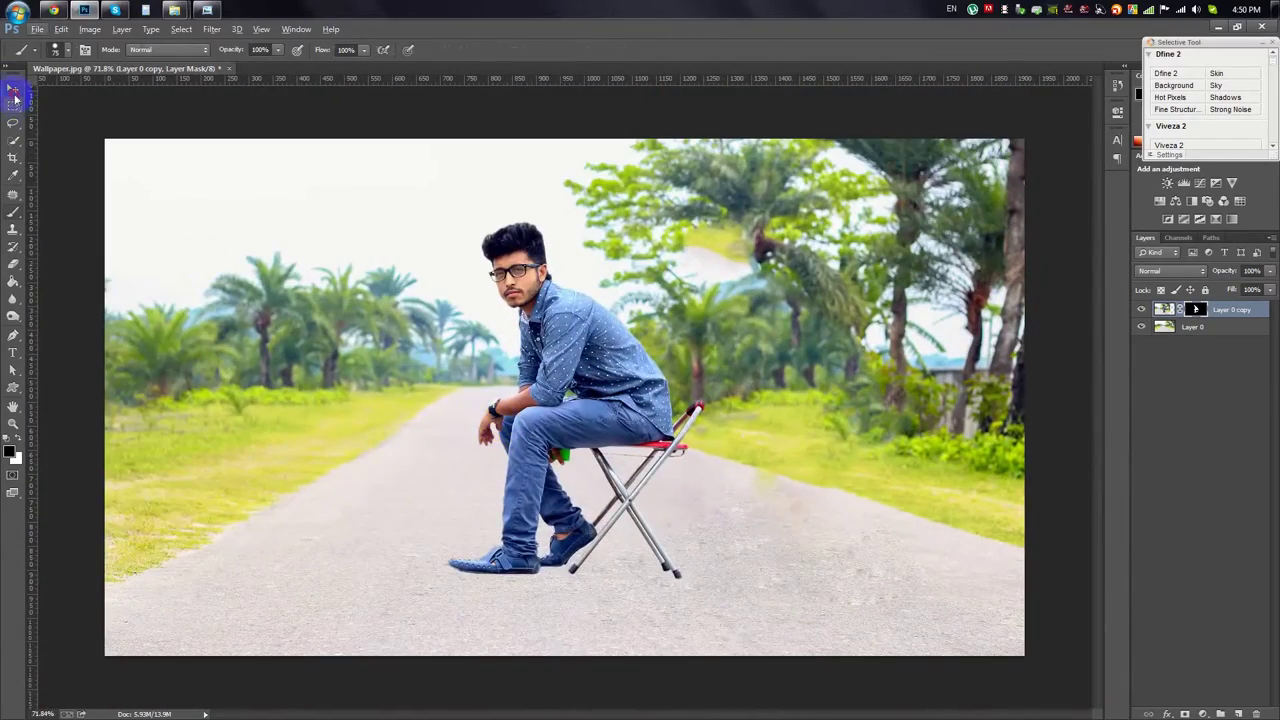
Step: Hide the man, duplicate Layer 0, and flip the copy horizontally
left_click(13, 88)
left_click(1141, 309)
left_click(1192, 327)
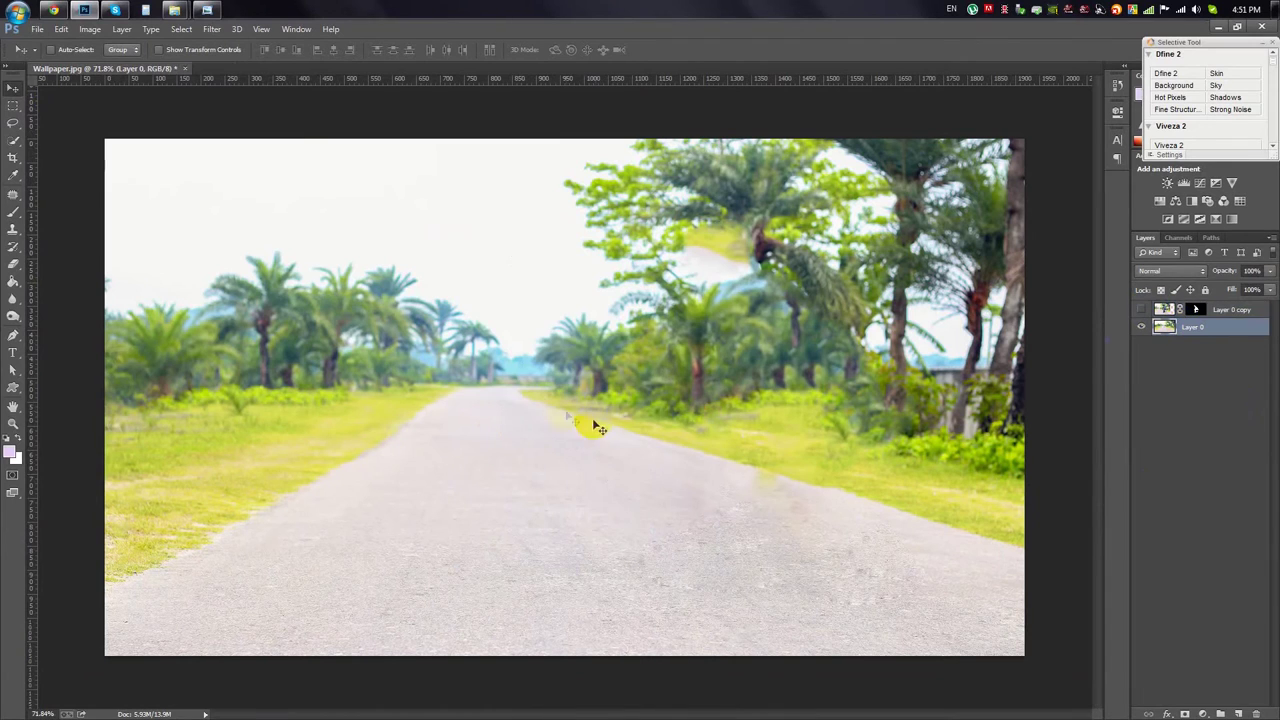
right_click(1197, 334)
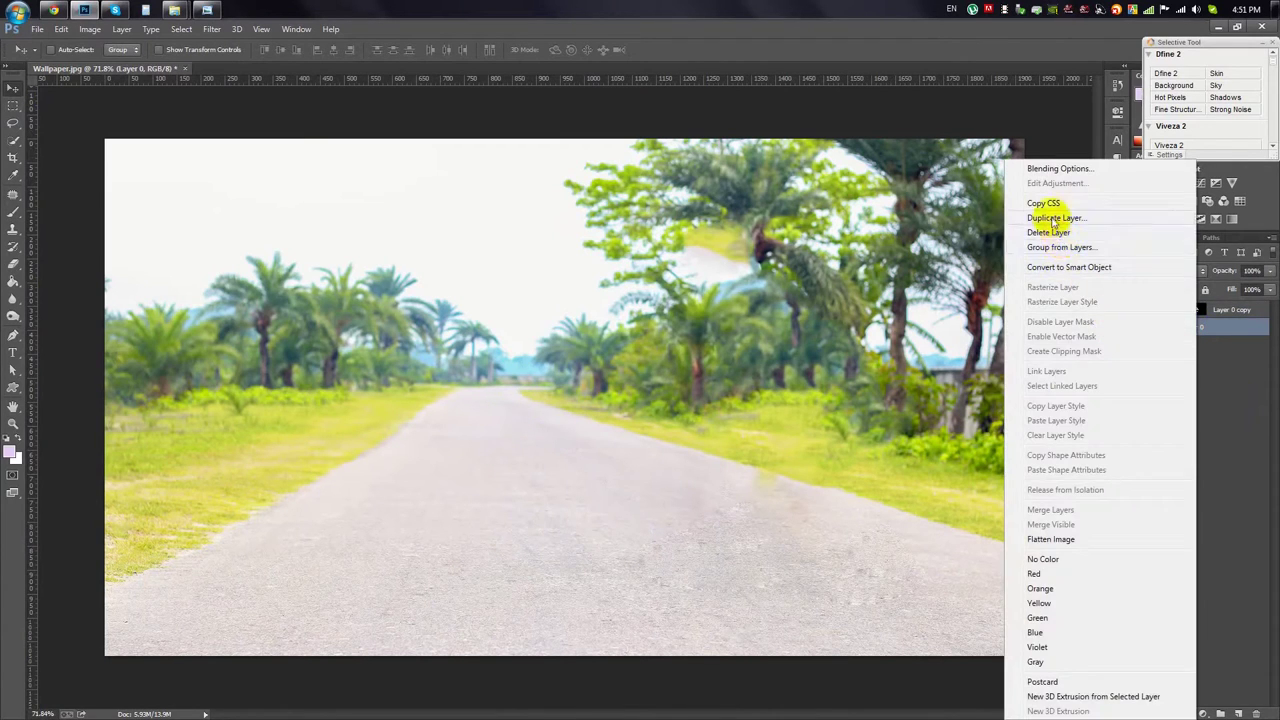
left_click(1052, 222)
left_click(765, 212)
key("ctrl+t")
right_click(678, 343)
left_click(740, 542)
left_click(668, 49)
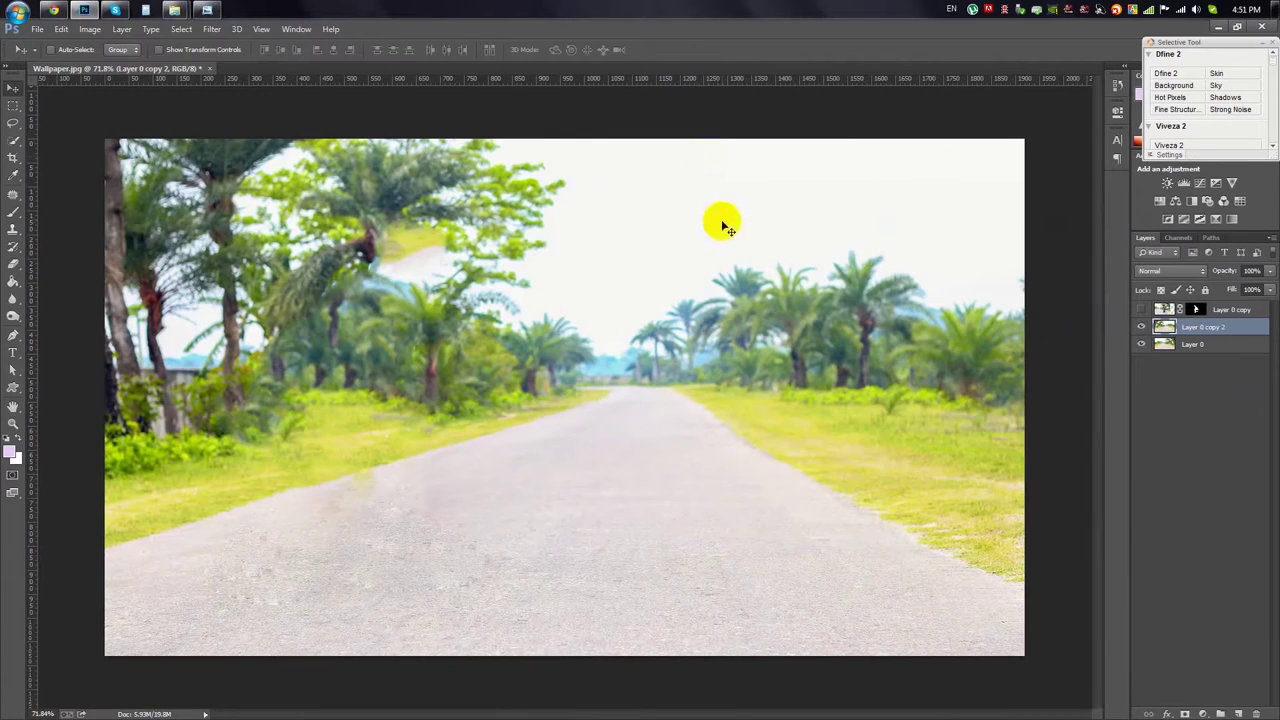
Step: Mask the flipped copy and paint out the left trees, blending the palms and grass
left_click(1184, 712)
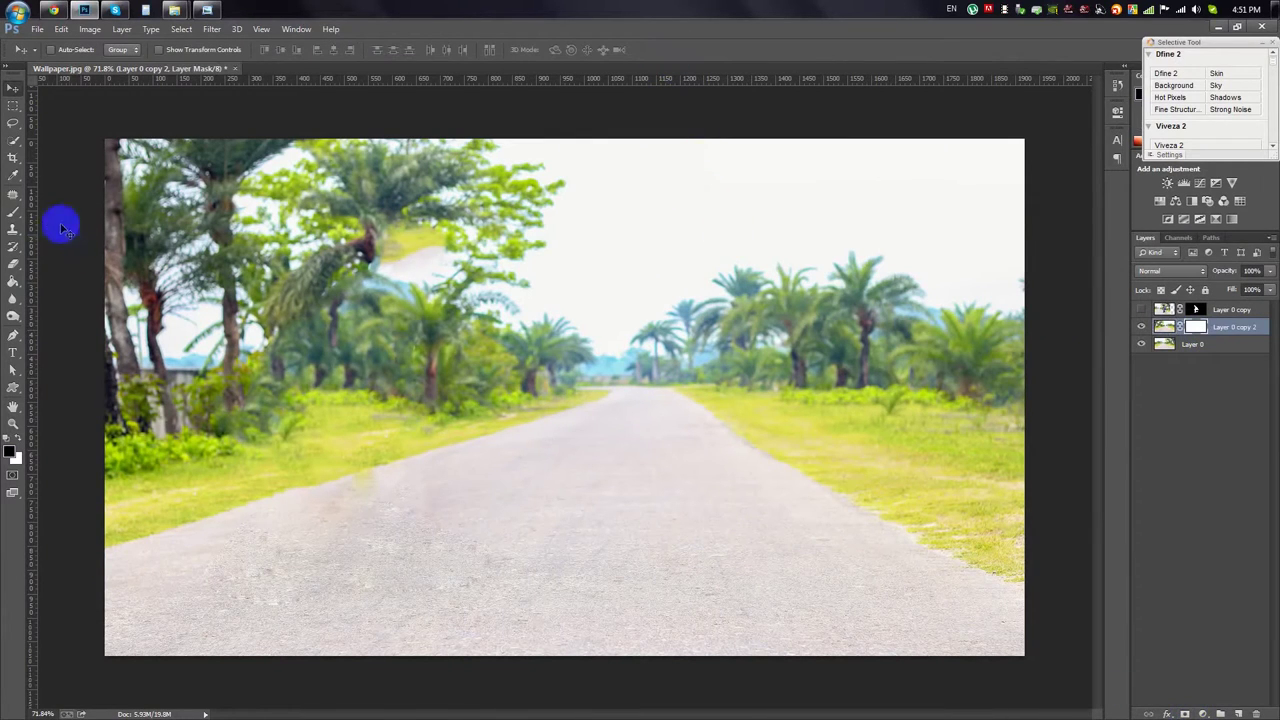
left_click(13, 212)
right_click(212, 236)
left_click_drag(125, 140, 123, 286)
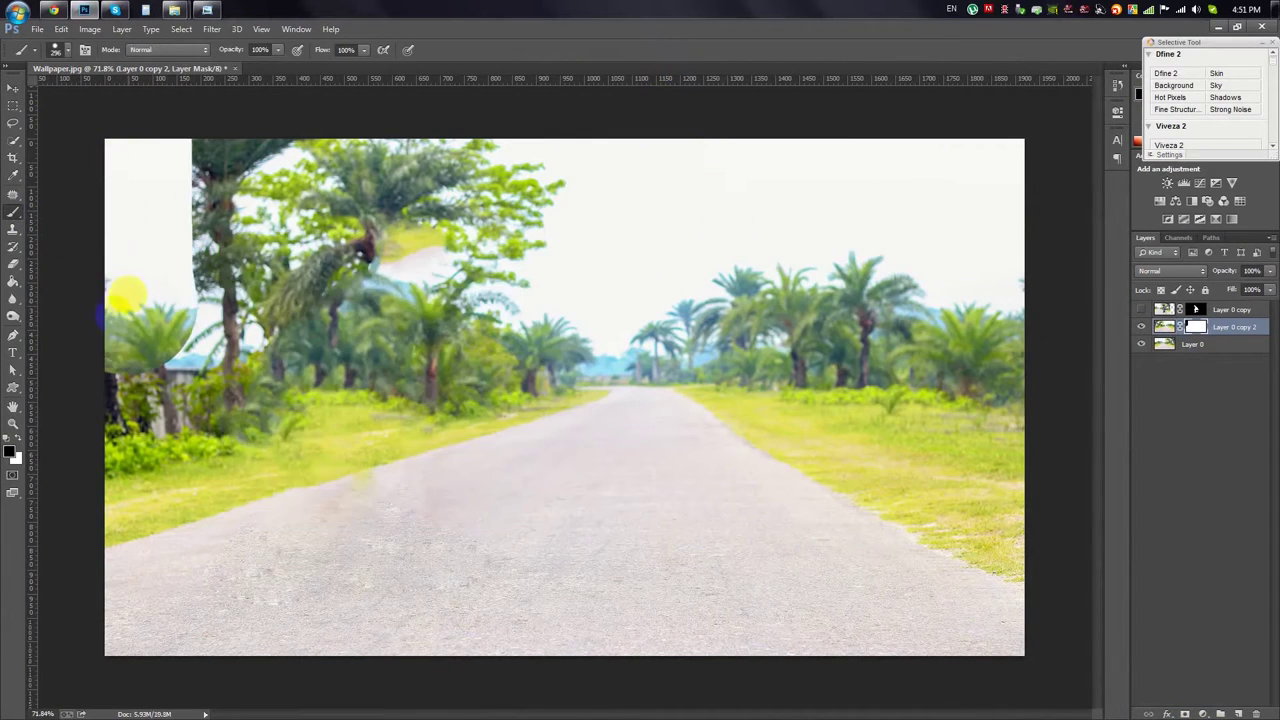
right_click(243, 386)
mouse_move(120, 150)
left_mouse_down()
mouse_move(496, 178)
mouse_move(520, 385)
left_mouse_up()
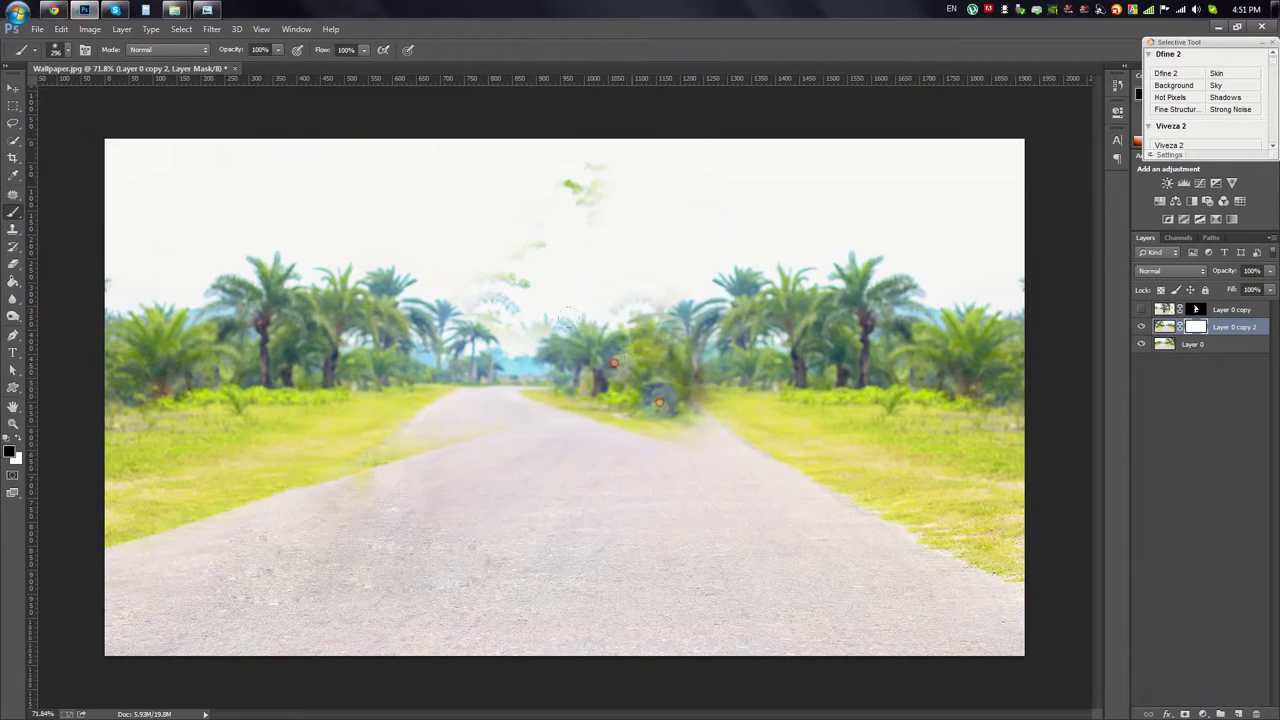
left_click_drag(520, 385, 681, 407)
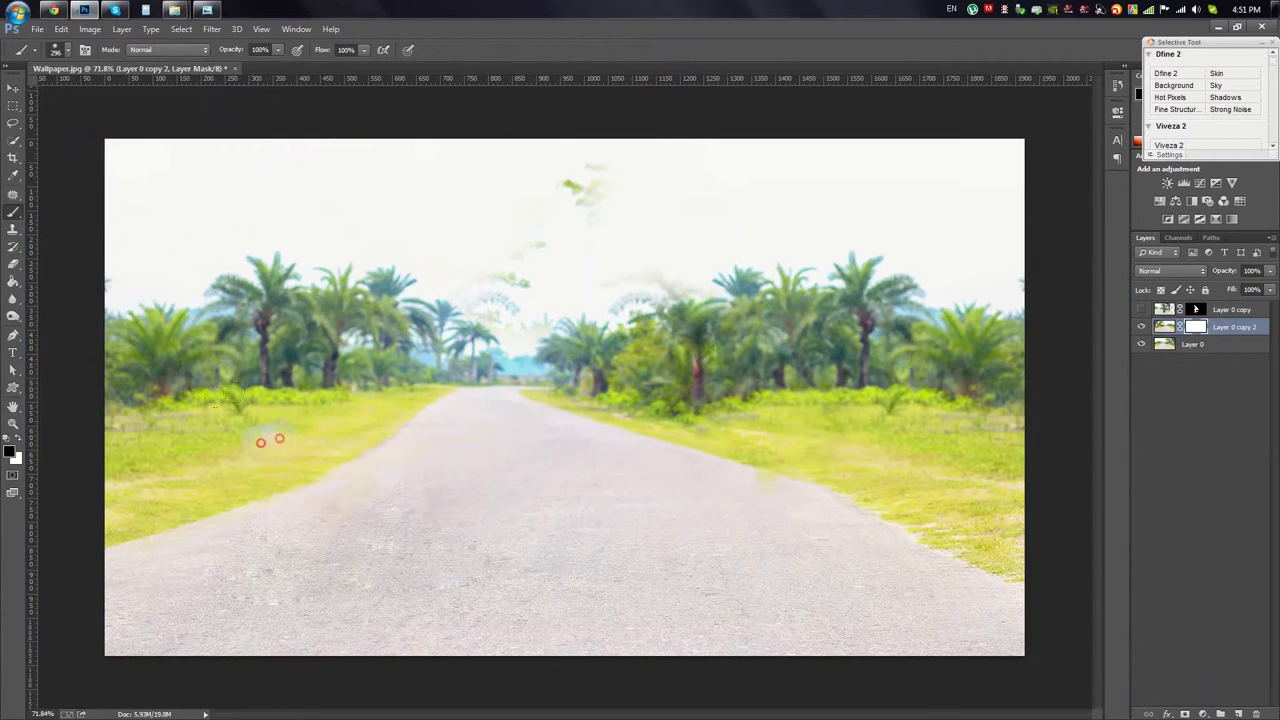
left_click_drag(760, 430, 1040, 560)
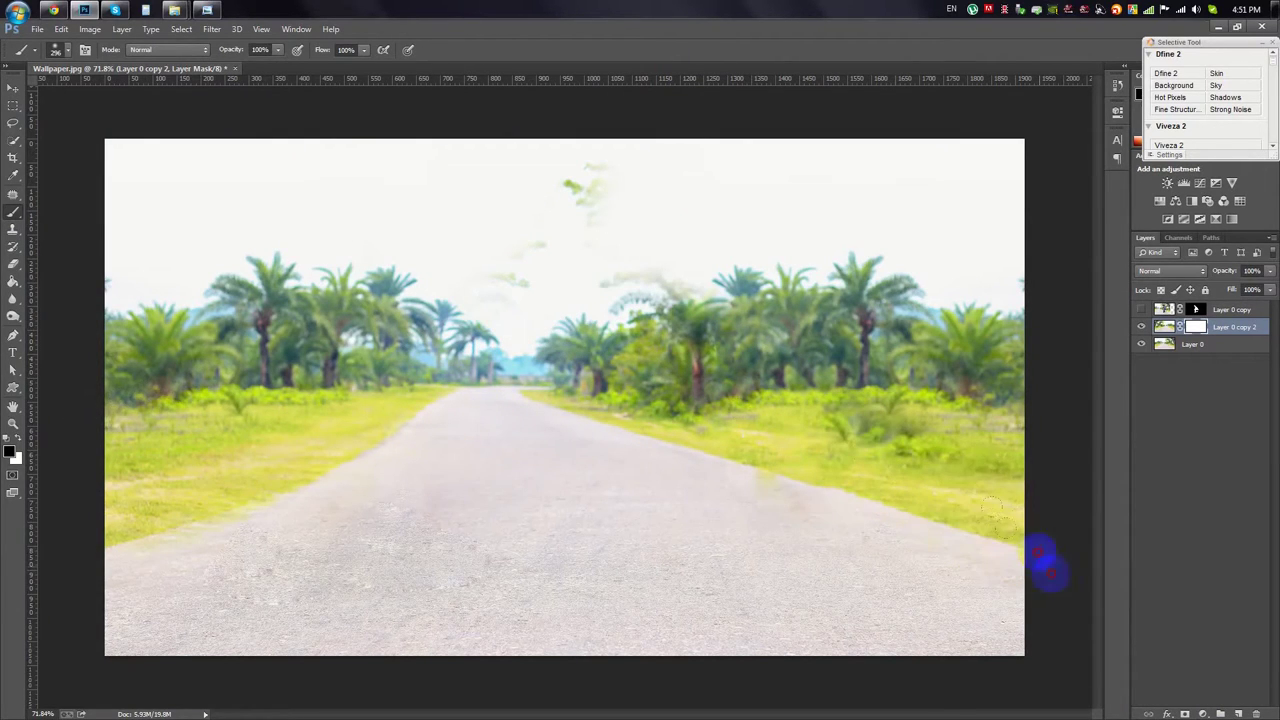
left_click_drag(126, 509, 124, 547)
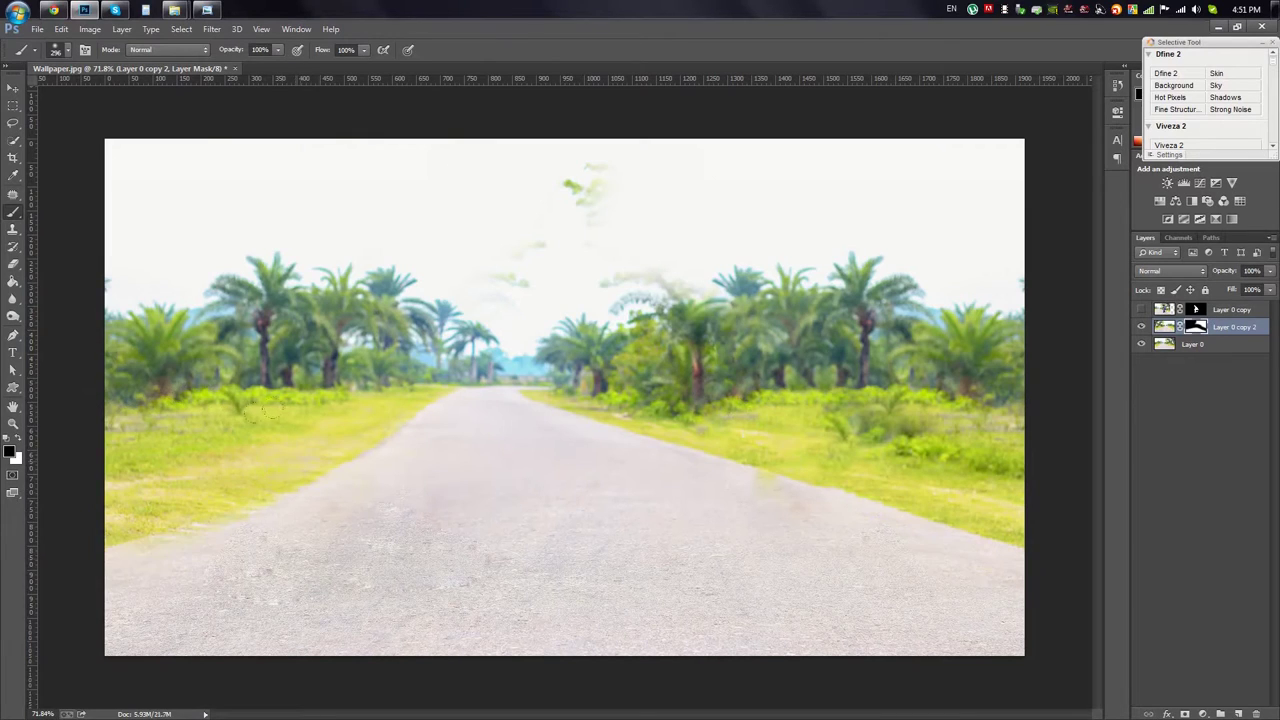
key("ctrl+BackSpace")
Step: Lower the mirrored layer to 52% opacity, distort its corners, then raise it to 92%
left_click_drag(1226, 272, 1202, 272)
key("ctrl+t")
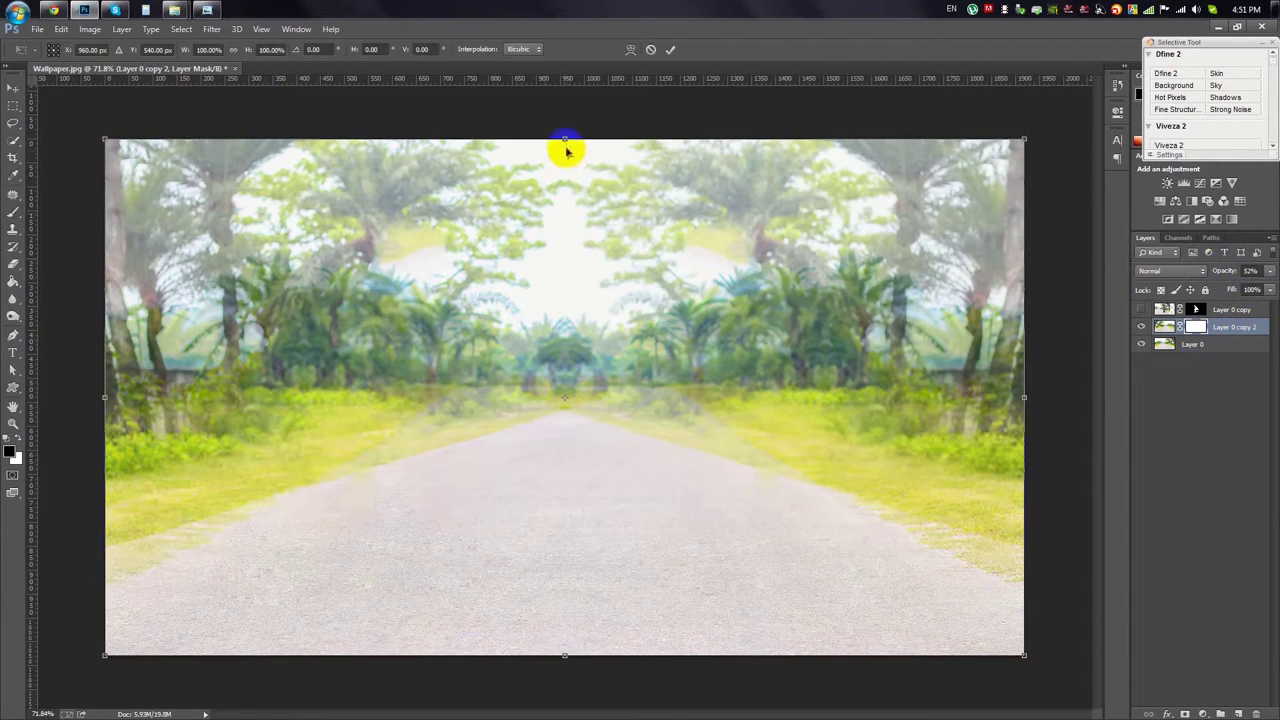
left_click_drag(565, 140, 407, 164)
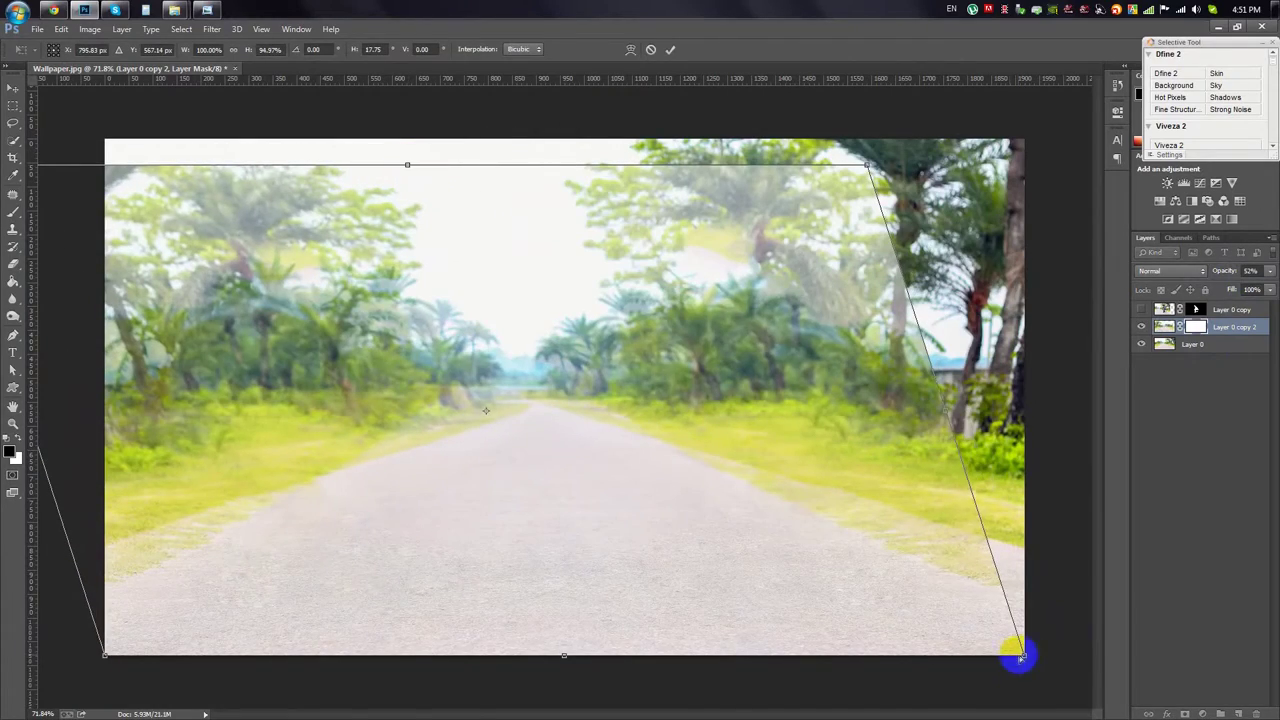
left_click_drag(1018, 657, 1169, 666)
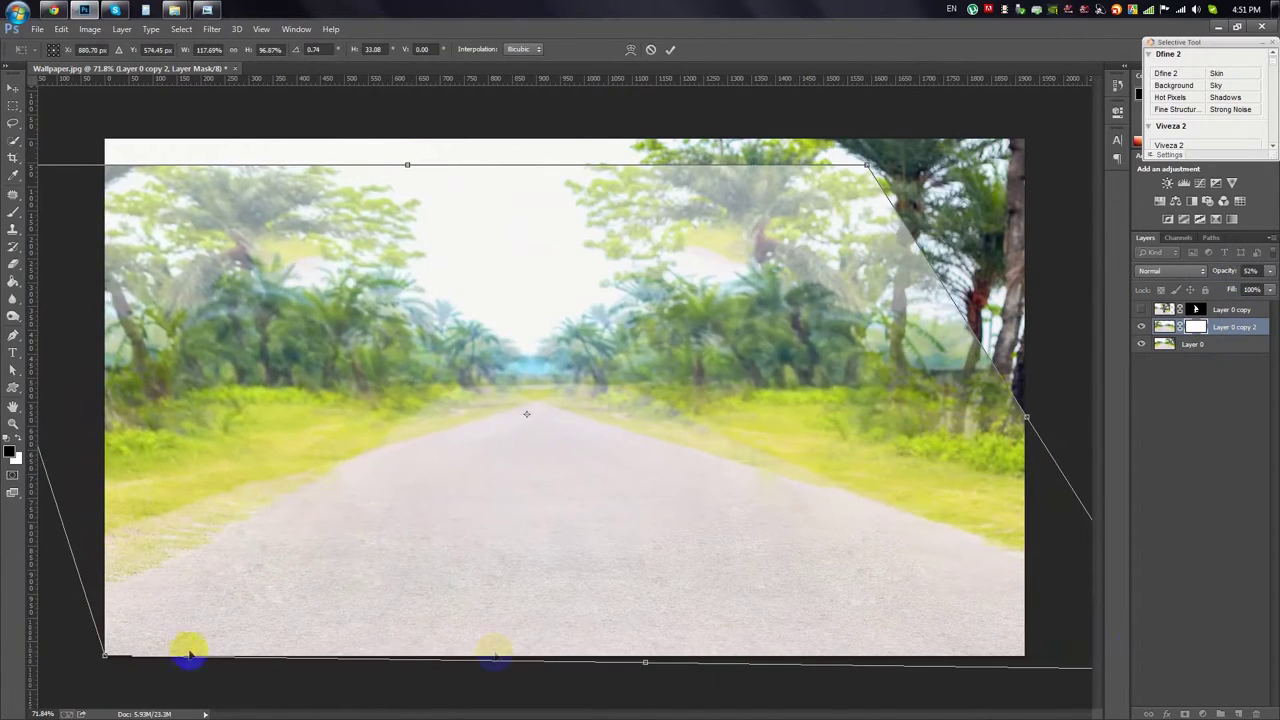
left_click_drag(107, 658, 112, 710)
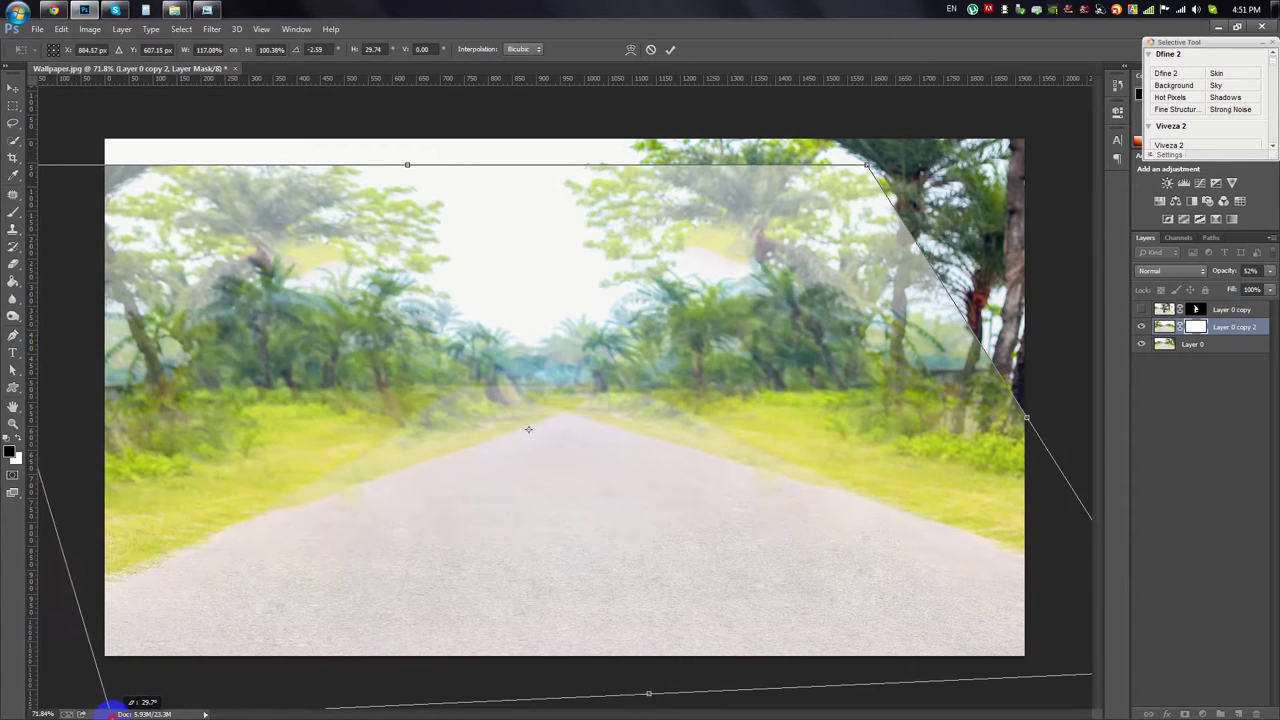
key("Return")
key("9")
key("2")
key("b")
scroll(806, 435, "down", 3)
mouse_move(806, 435)
left_mouse_down()
mouse_move(446, 228)
mouse_move(371, 229)
left_mouse_up()
Step: Skew the mirrored layer's edges again, then delete Layer 0 copy 2 and fit the view
key("ctrl+t")
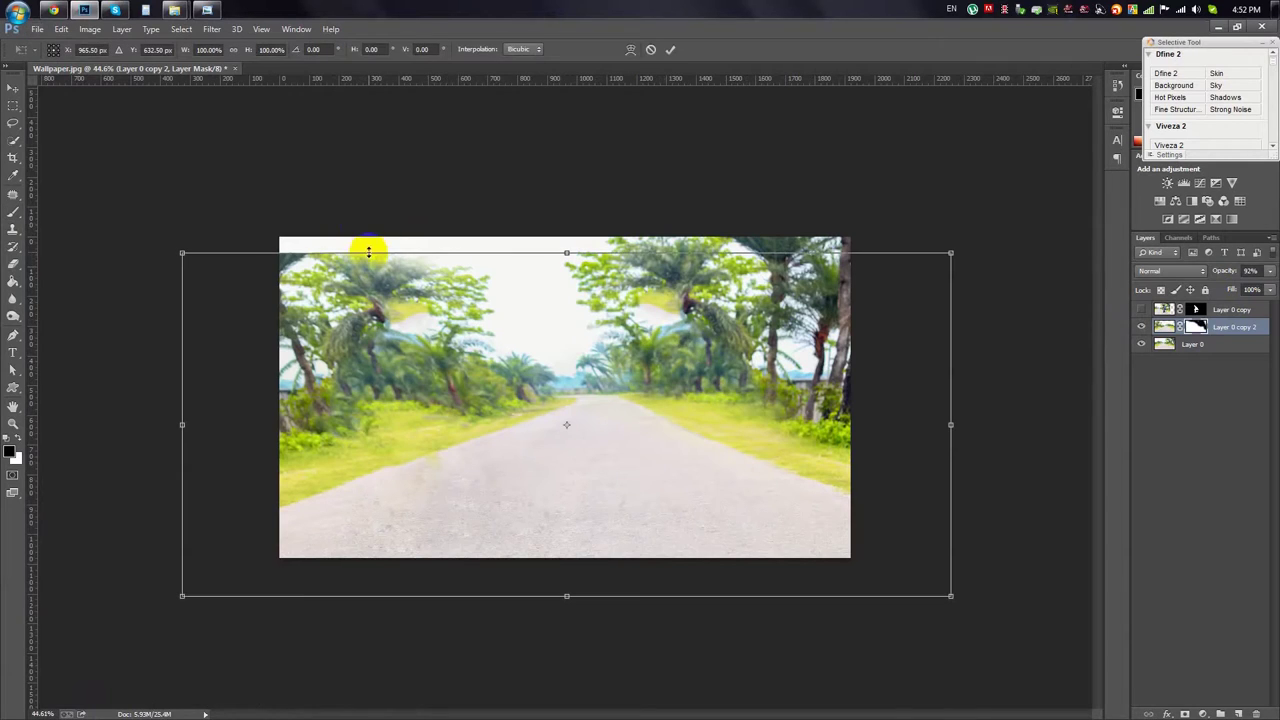
left_click_drag(182, 237, 234, 231)
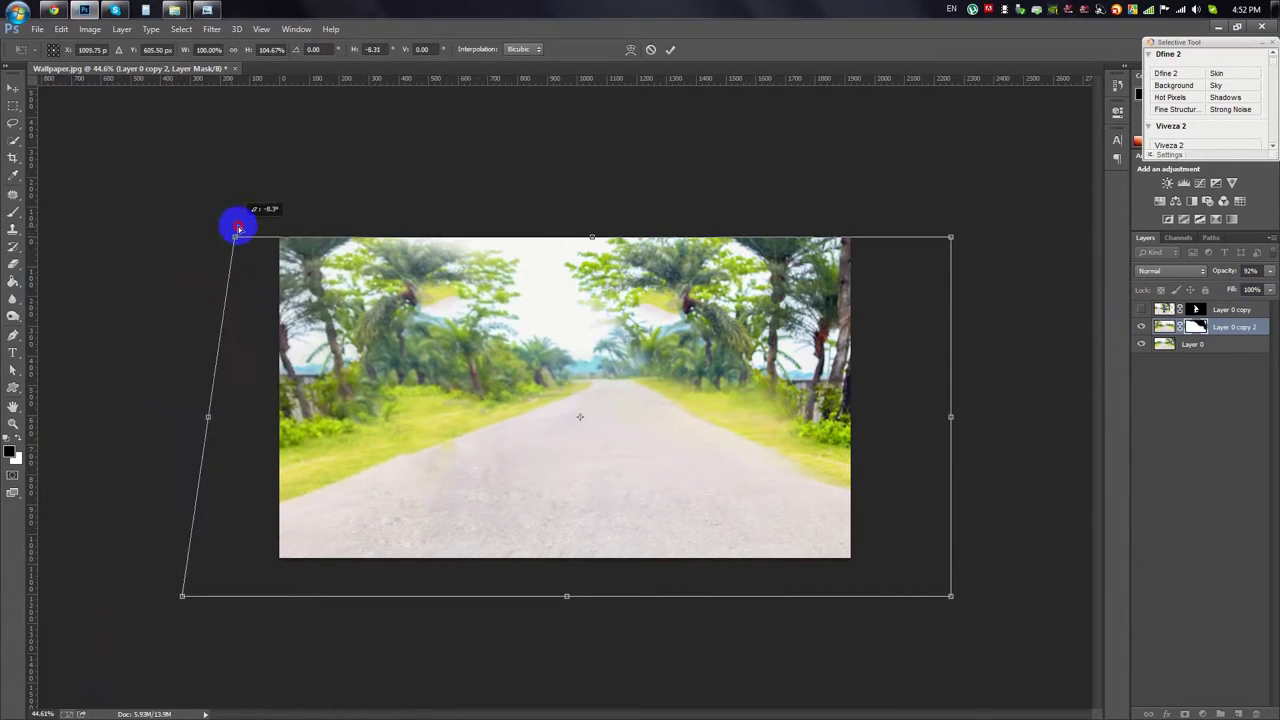
left_click_drag(950, 237, 934, 250)
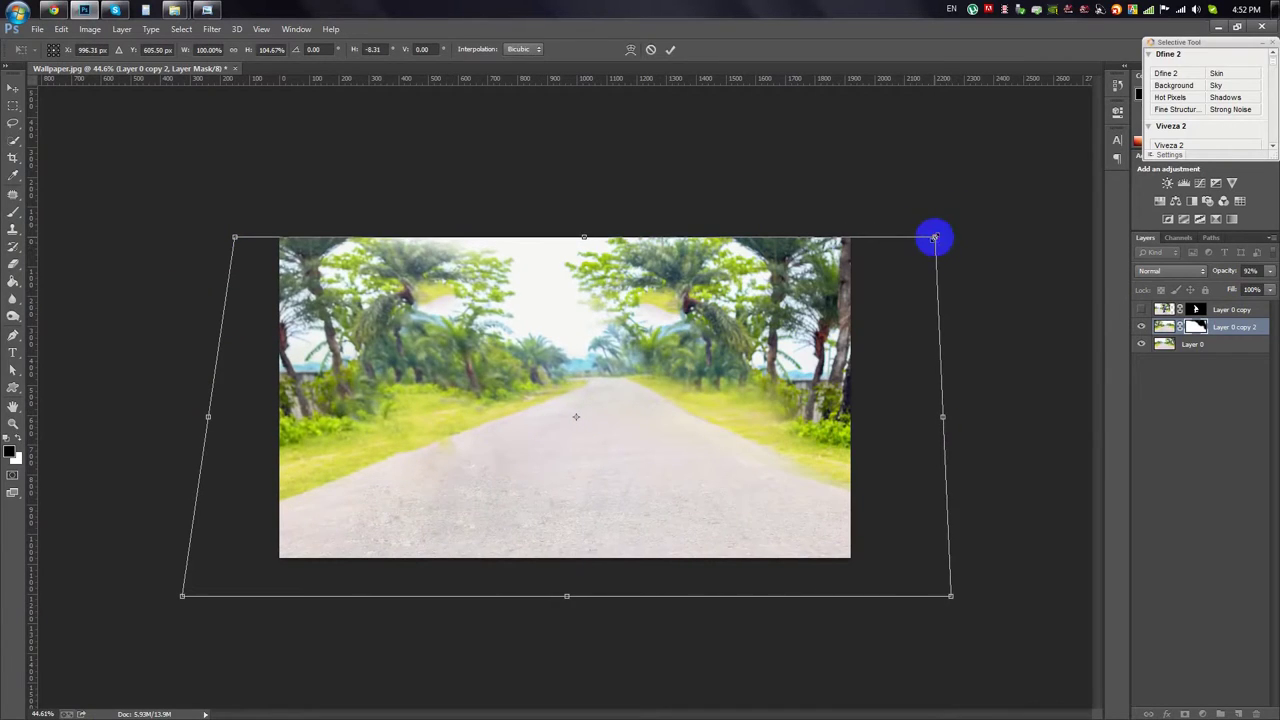
key("Return")
key("Delete")
key("ctrl+0")
left_click(12, 88)
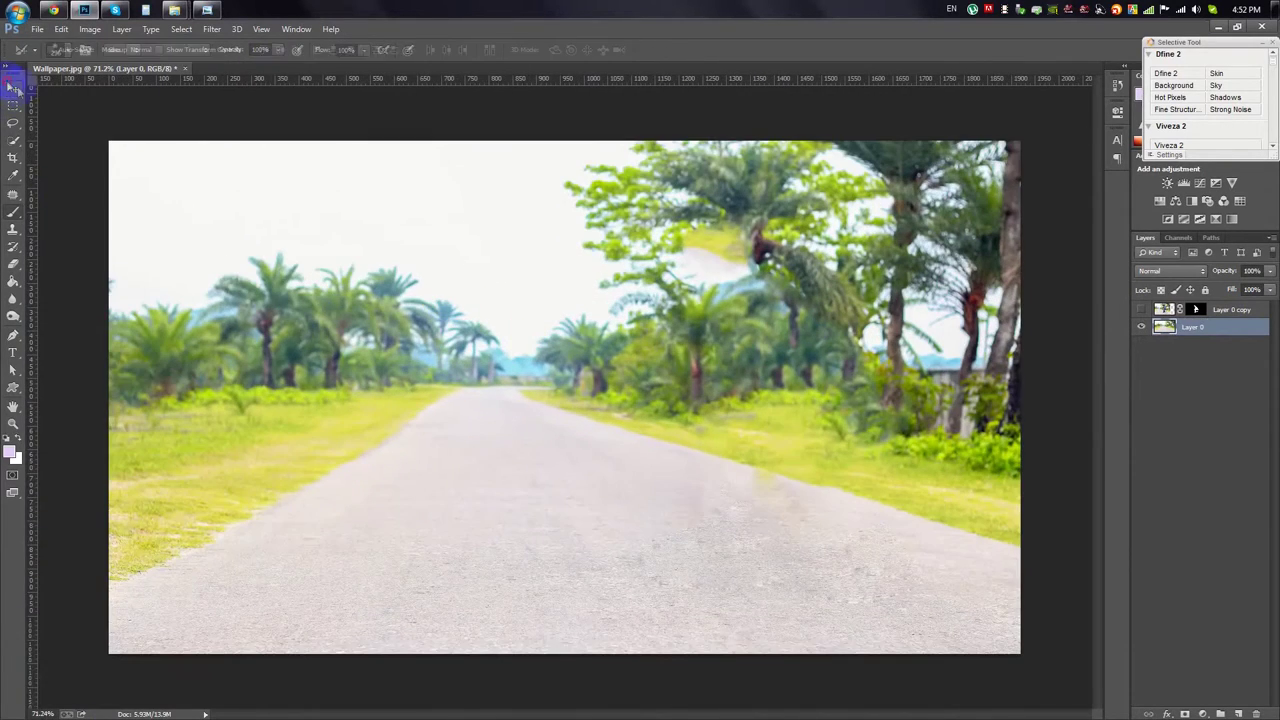
Step: Drag the Houston city-view image from the desktop onto the road poster canvas
scroll(503, 234, "down", 2)
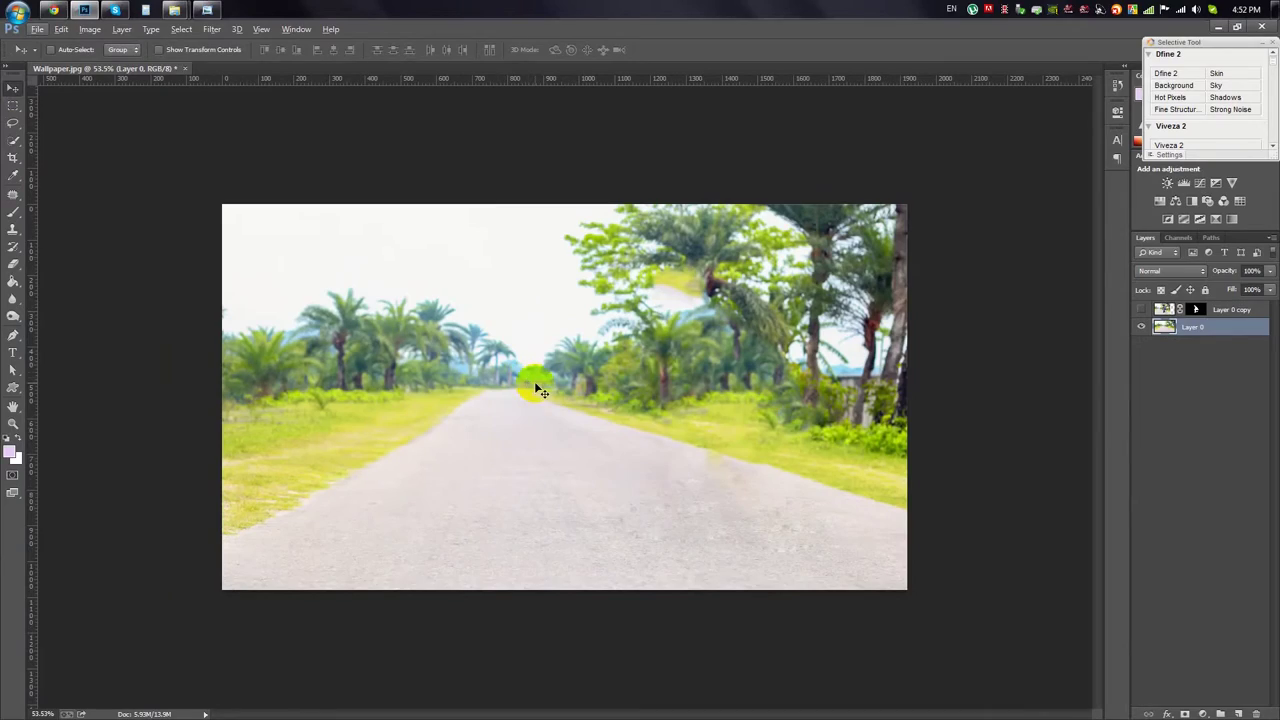
left_click(1218, 27)
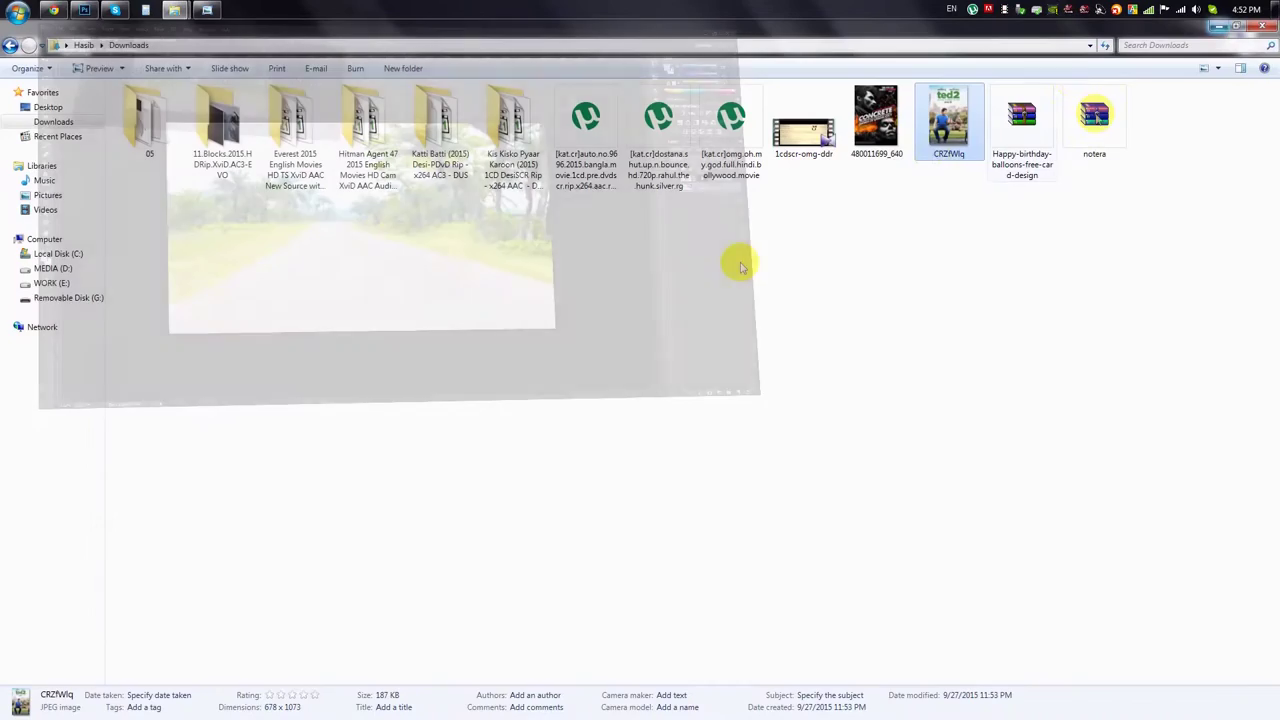
left_click(1203, 11)
left_click(1203, 11)
left_click(90, 282)
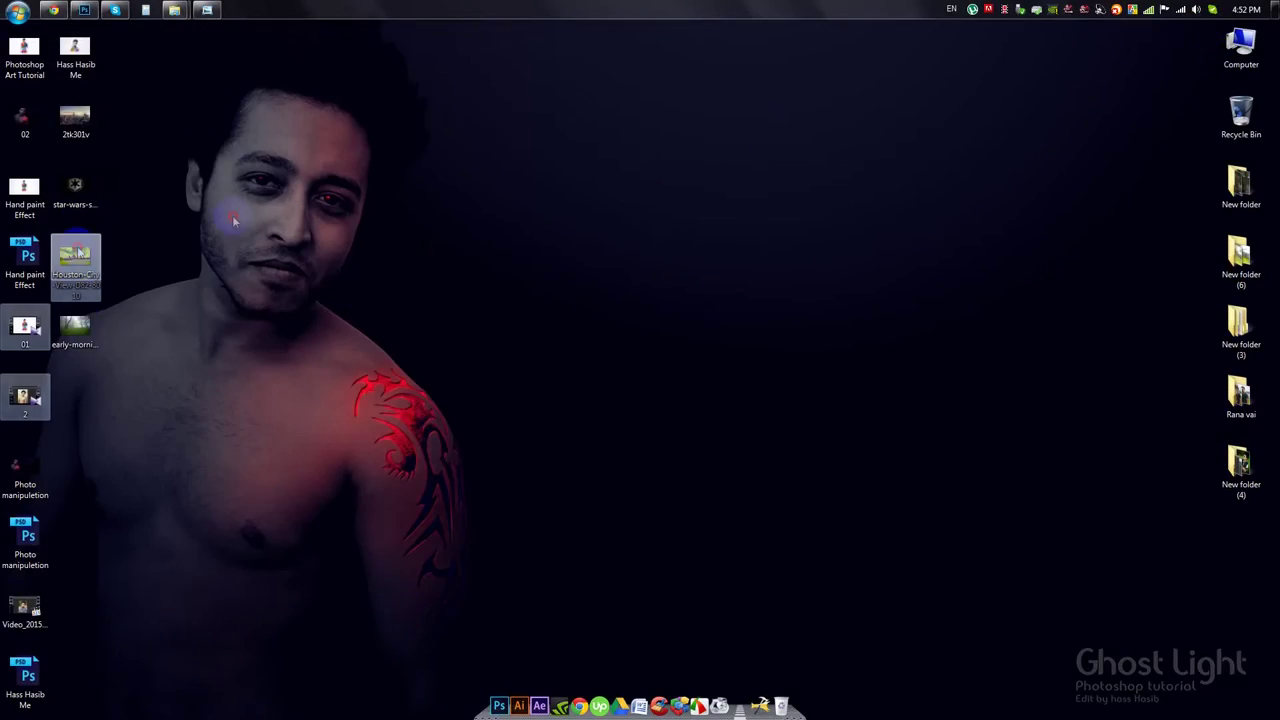
left_click(84, 10)
left_click_drag(491, 256, 500, 260)
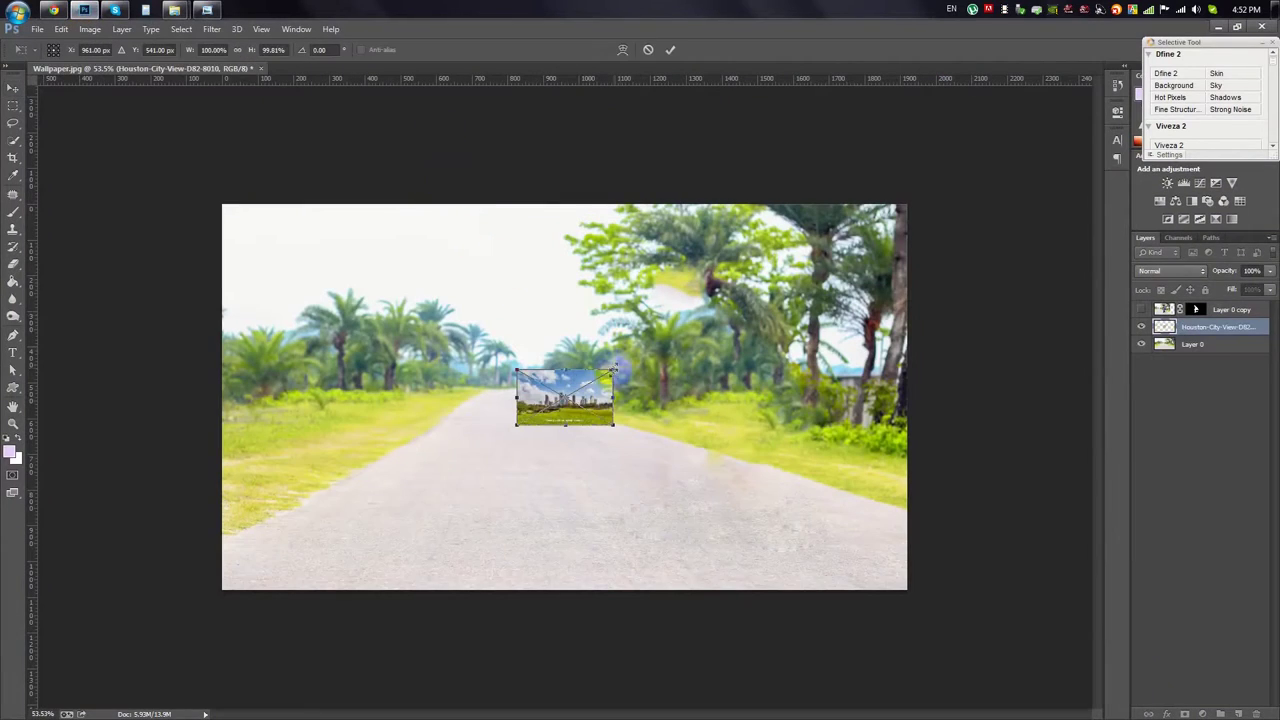
Step: Enlarge and position the Houston skyline, then move its layer beneath Layer 0
mouse_move(929, 294)
left_mouse_down()
mouse_move(753, 250)
mouse_move(750, 224)
left_mouse_up()
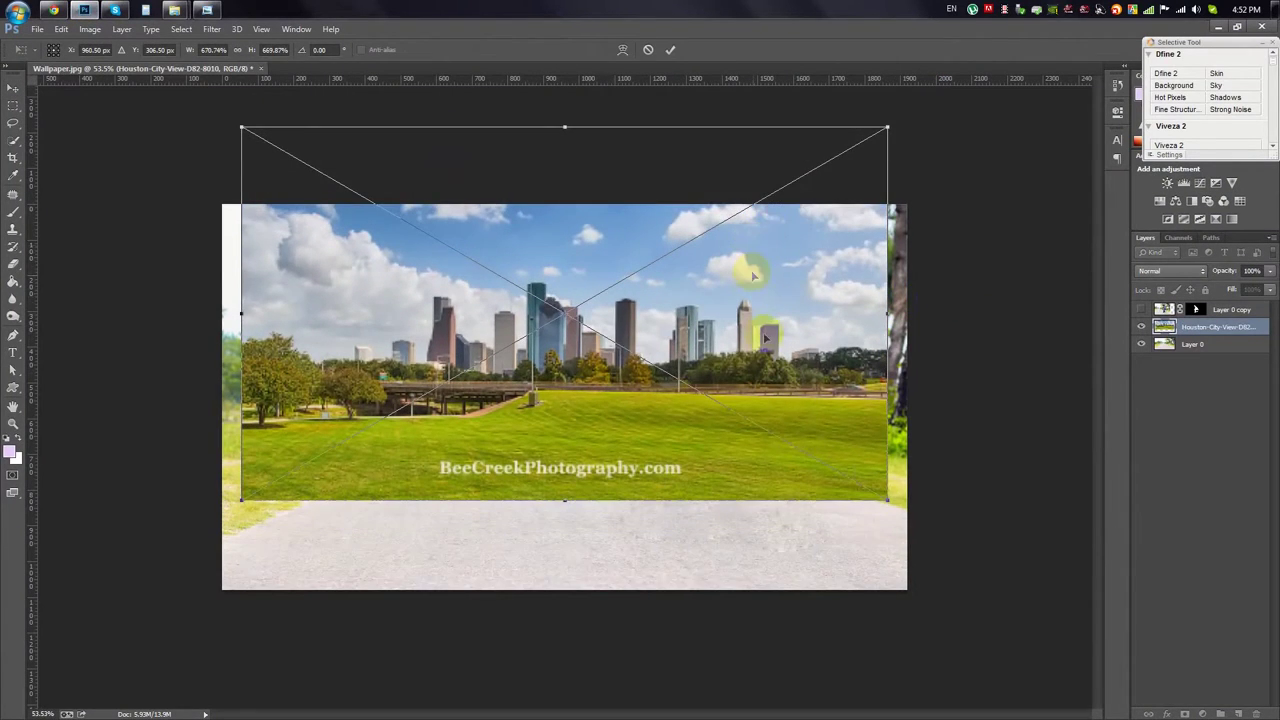
left_click_drag(888, 520, 914, 515)
left_click(670, 49)
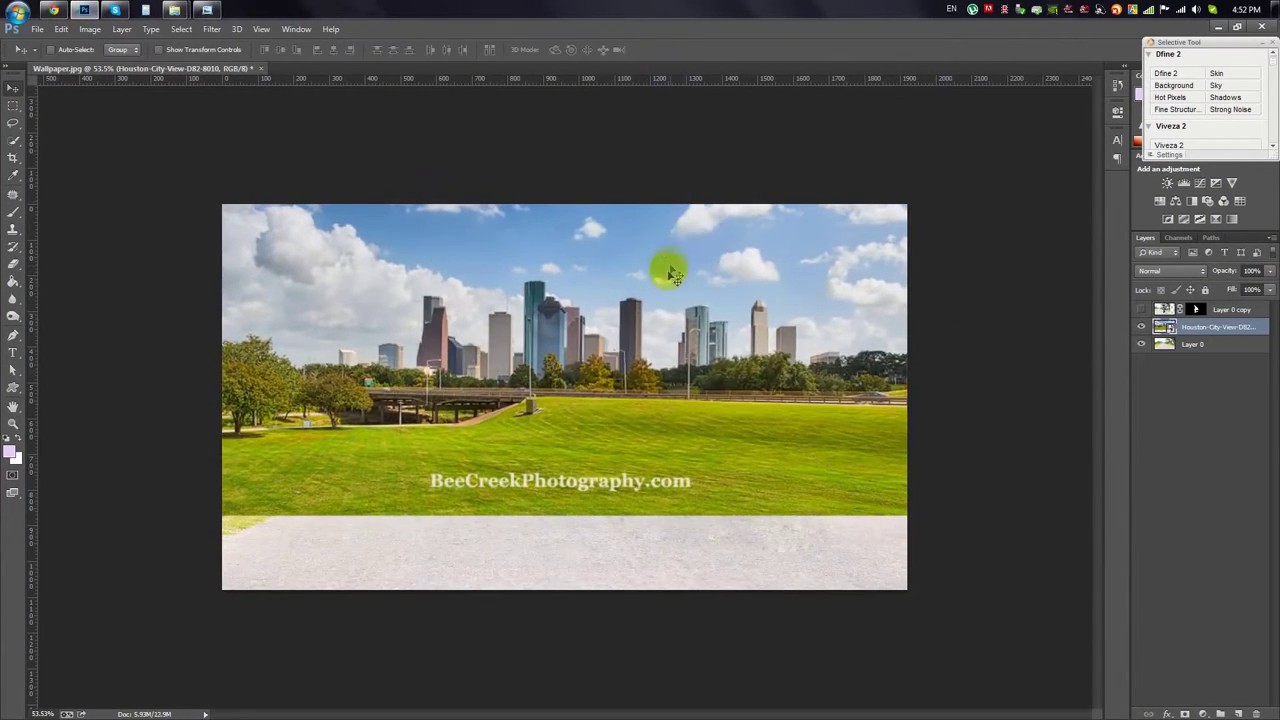
left_click_drag(663, 269, 655, 227)
left_click_drag(1210, 327, 1197, 358)
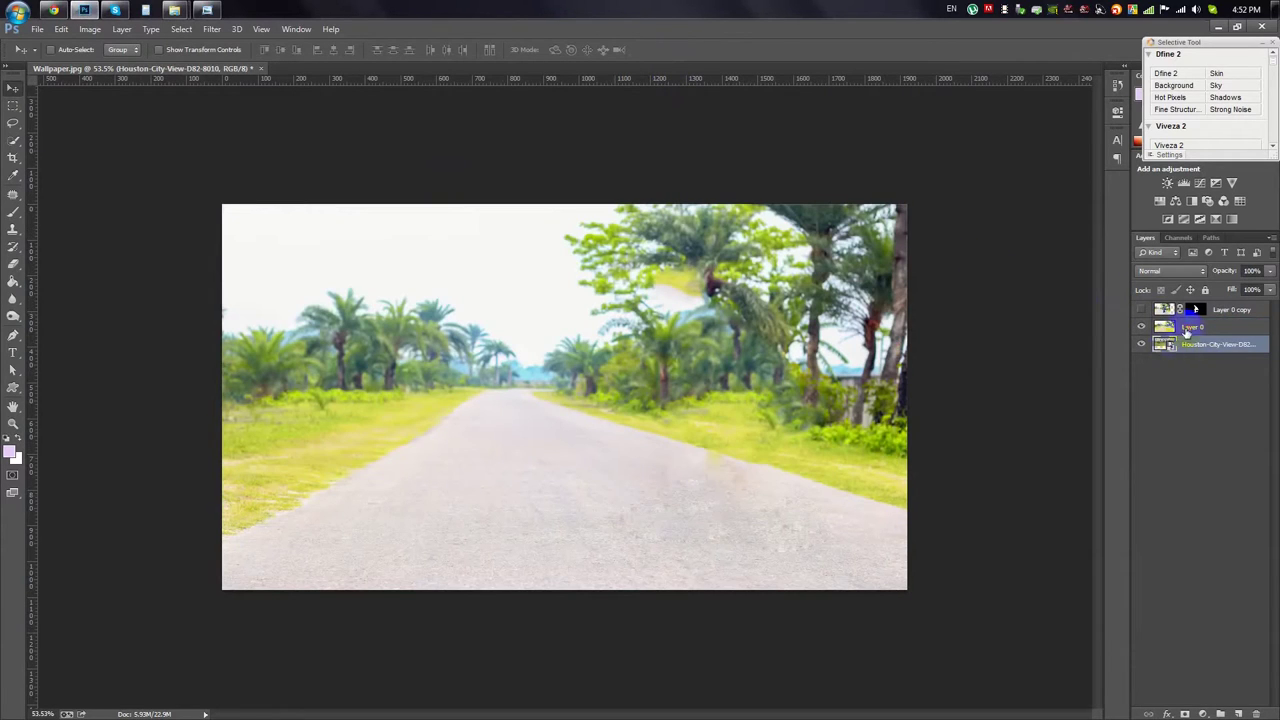
Step: Mask Layer 0 with a vertical gradient so the skyline replaces the palms
left_click(1185, 713)
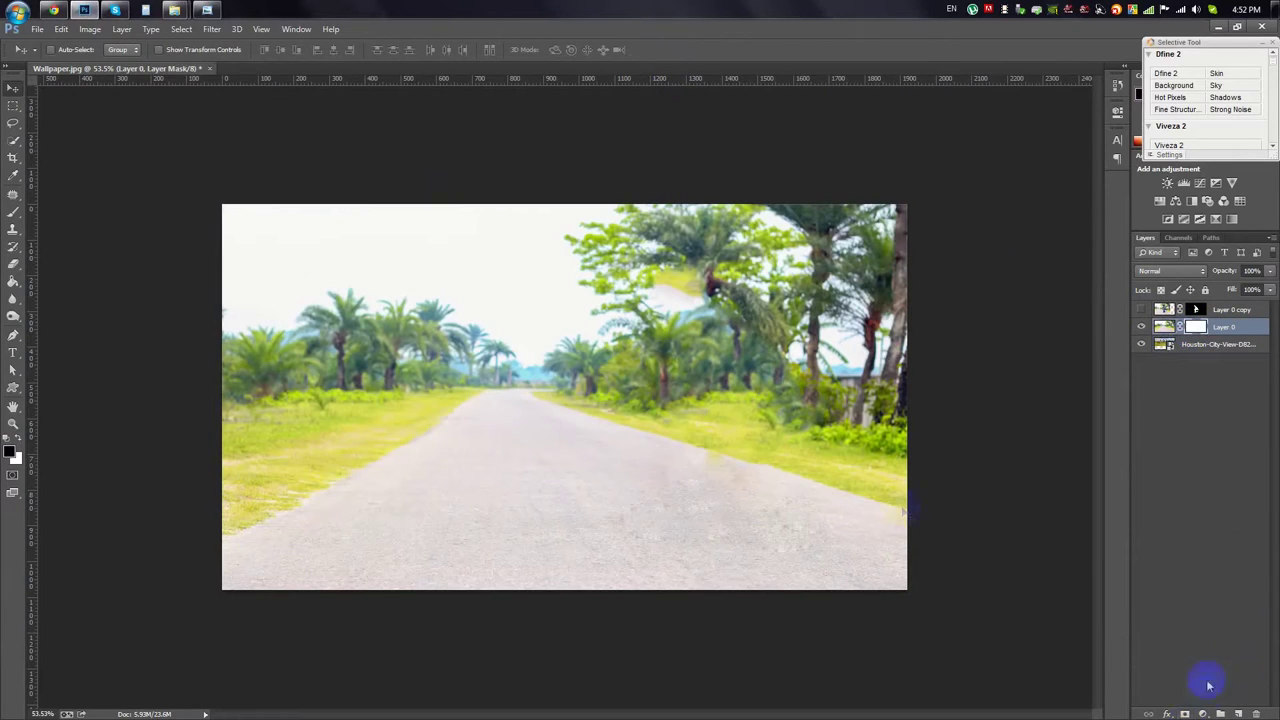
right_click(14, 283)
left_click(60, 281)
left_click_drag(543, 195, 541, 377)
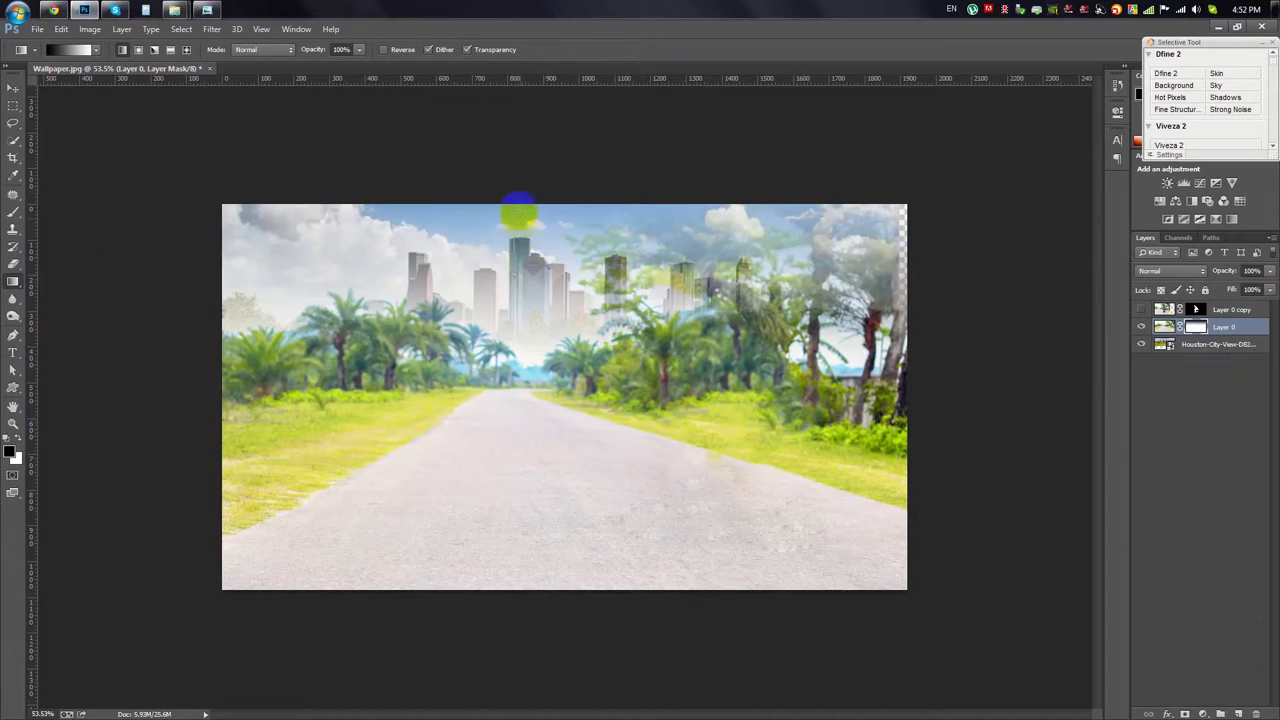
left_click_drag(518, 205, 532, 384)
left_click_drag(527, 449, 527, 449)
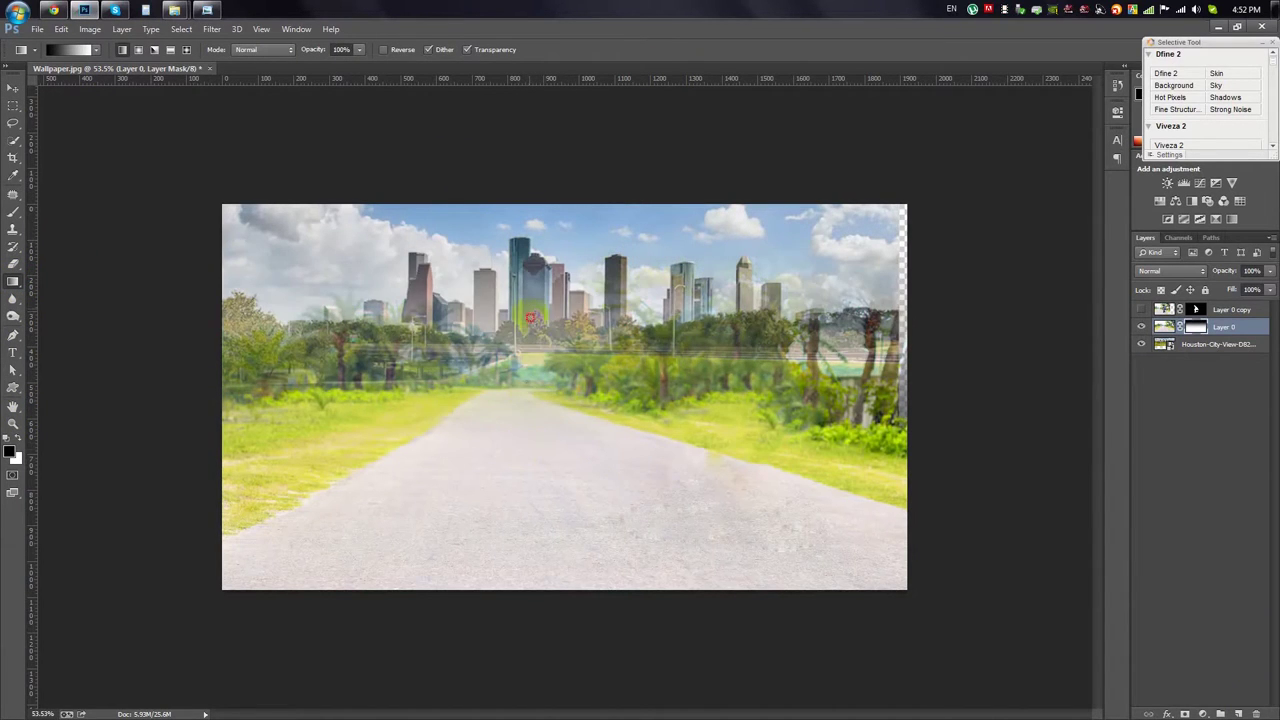
left_click_drag(528, 318, 530, 355)
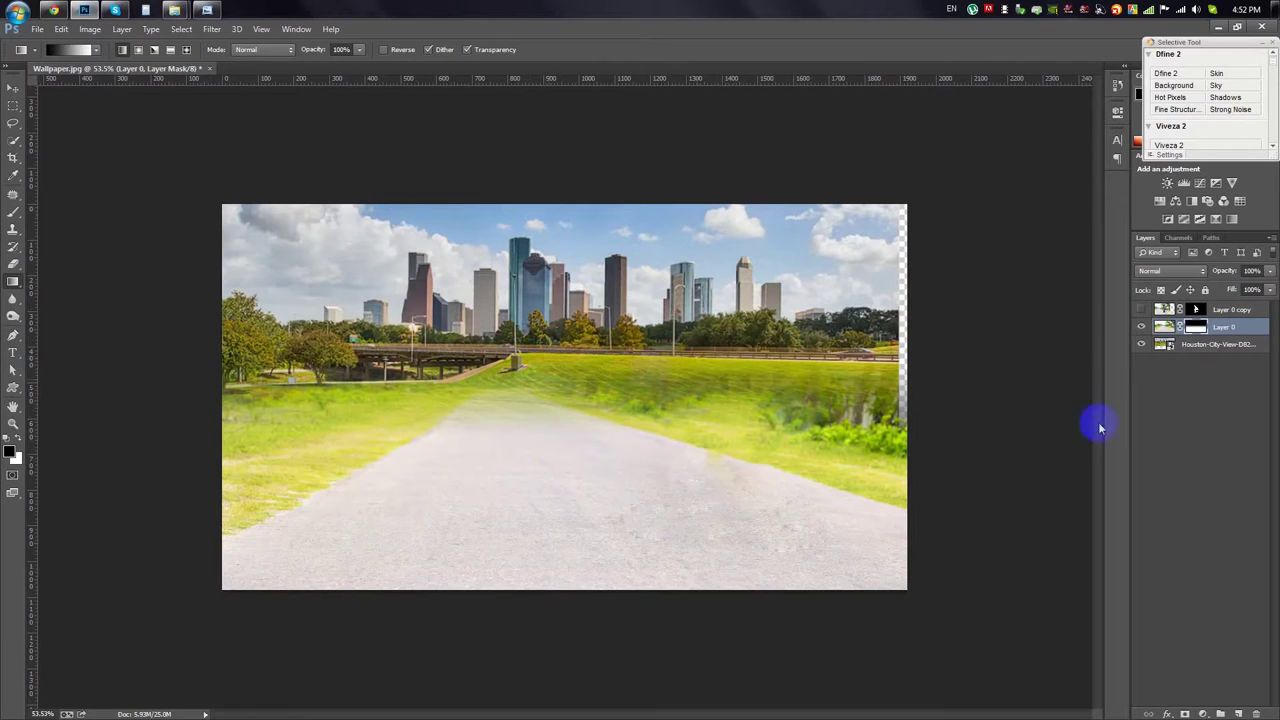
Step: Nudge the Houston skyline layer about 8 px to the right
key("v")
left_click(1218, 344)
left_click_drag(906, 366, 914, 370)
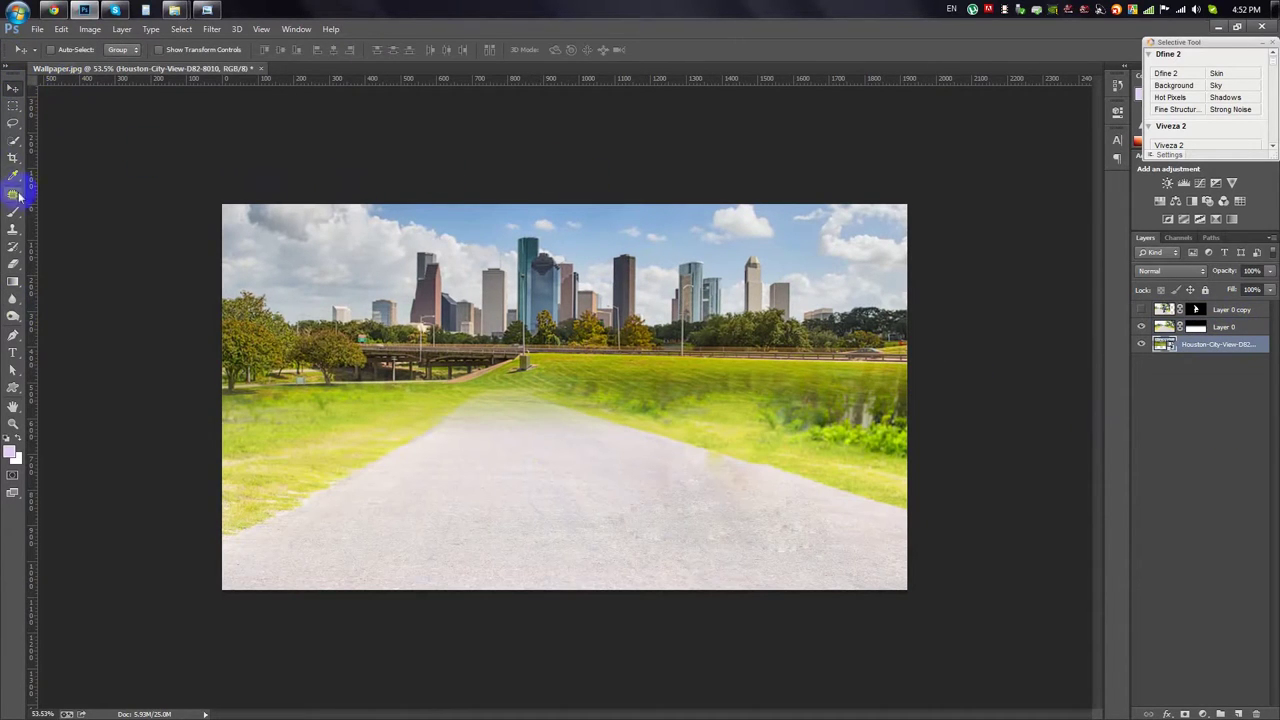
Step: Start a crop that extends the canvas upward and to the left
key("c")
left_click_drag(560, 204, 565, 137)
left_click_drag(222, 398, 358, 400)
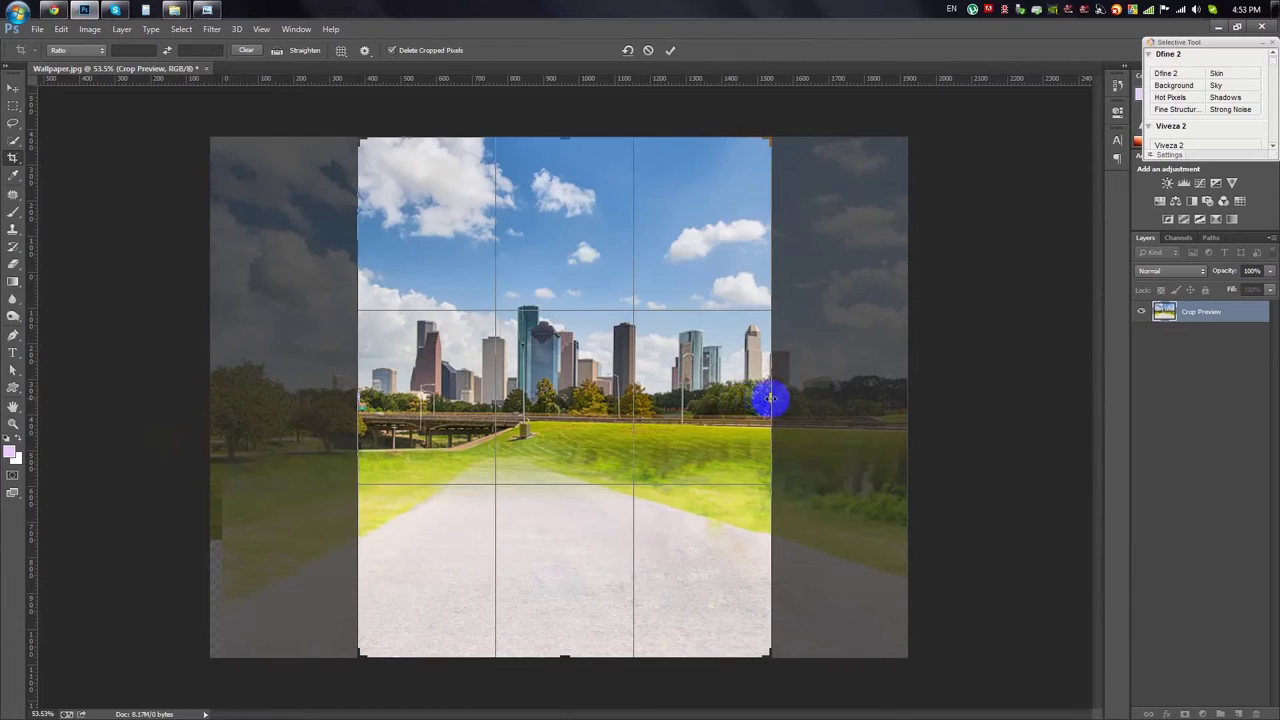
Step: Crop the poster to a narrow, tall portrait frame
left_click_drag(762, 404, 730, 399)
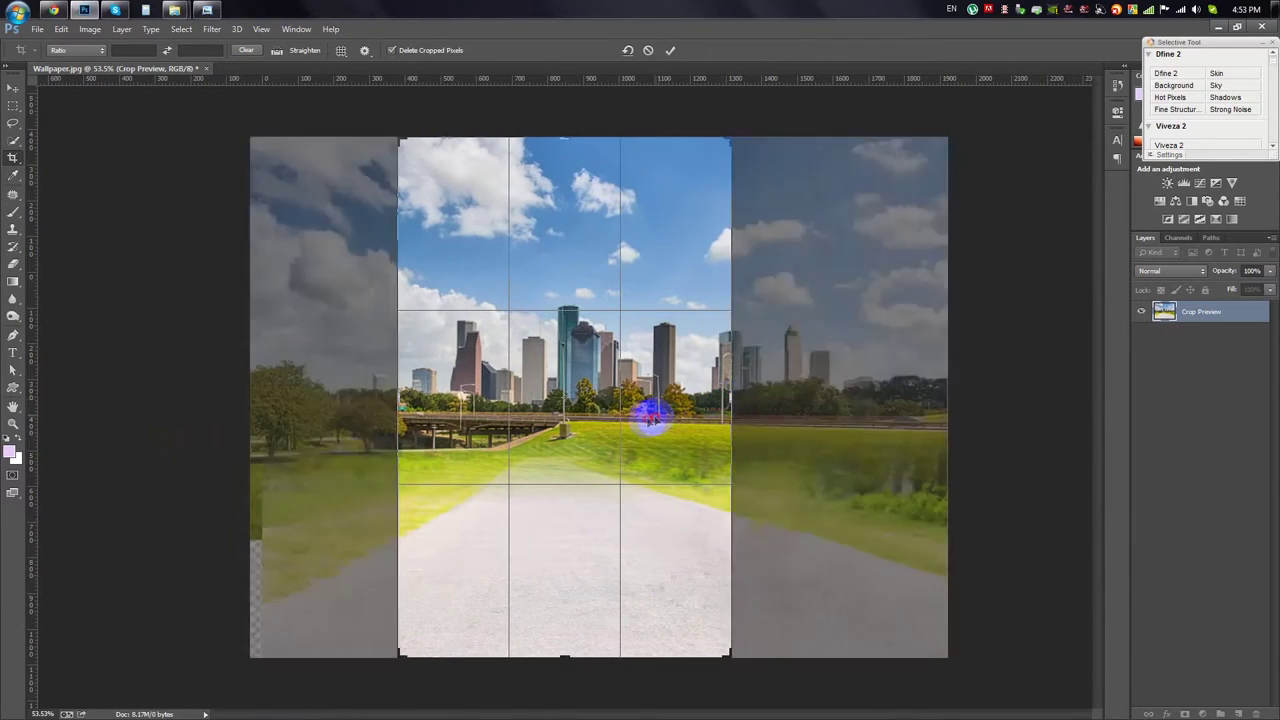
left_click_drag(651, 411, 608, 421)
left_click(670, 50)
Step: Show the seated man layer, lower him about 45 px and enlarge him to about 120%
left_click(12, 90)
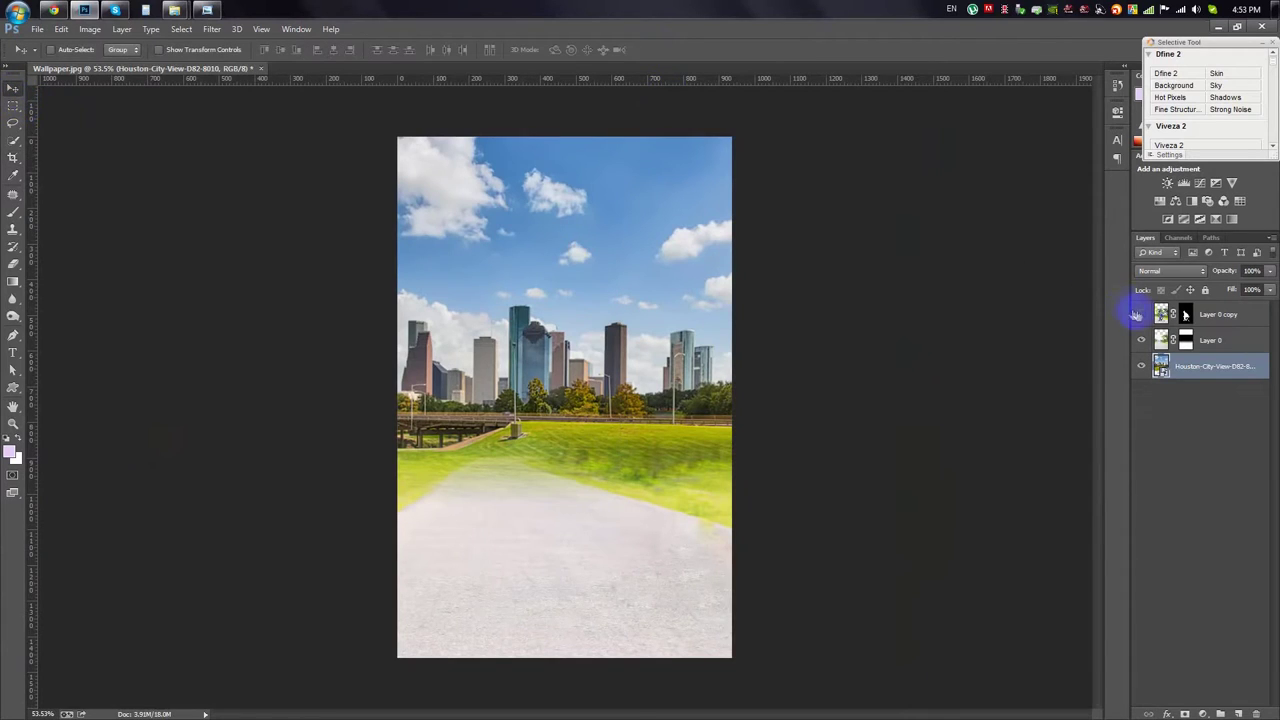
left_click(1141, 314)
left_click(1215, 314)
left_click_drag(727, 395, 727, 440)
key("ctrl+t")
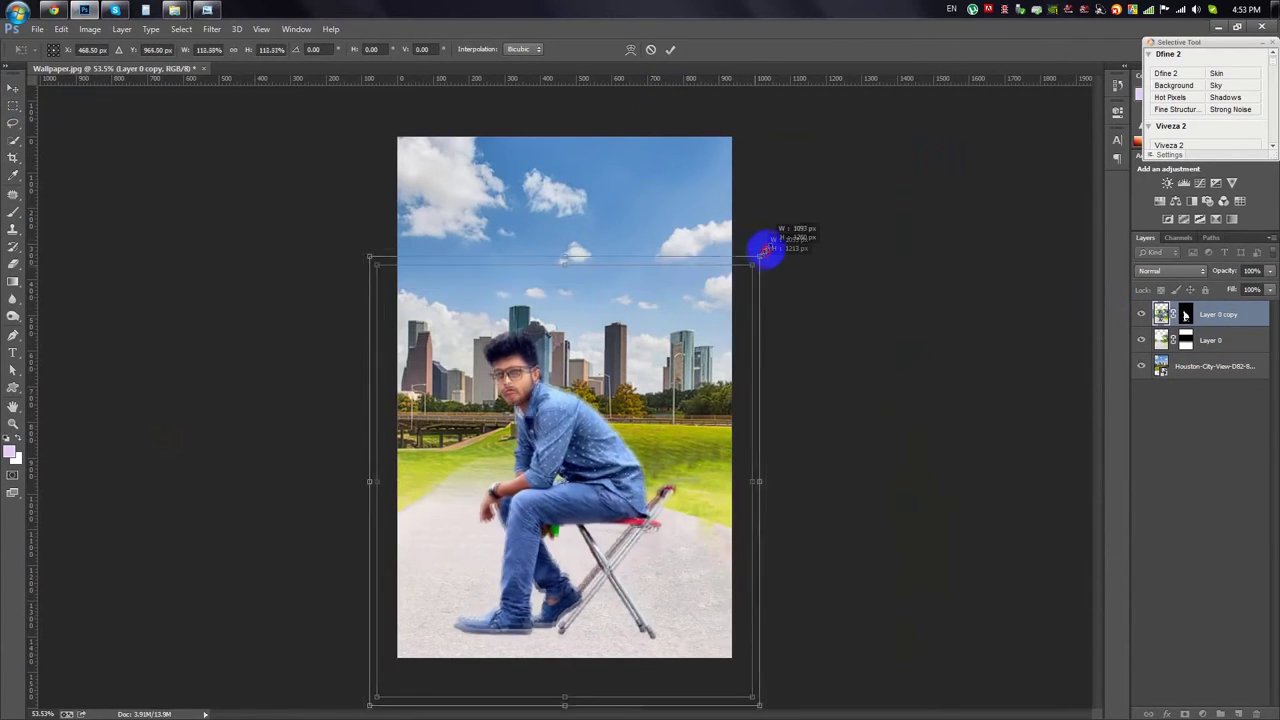
left_click_drag(733, 288, 776, 222)
left_click(670, 49)
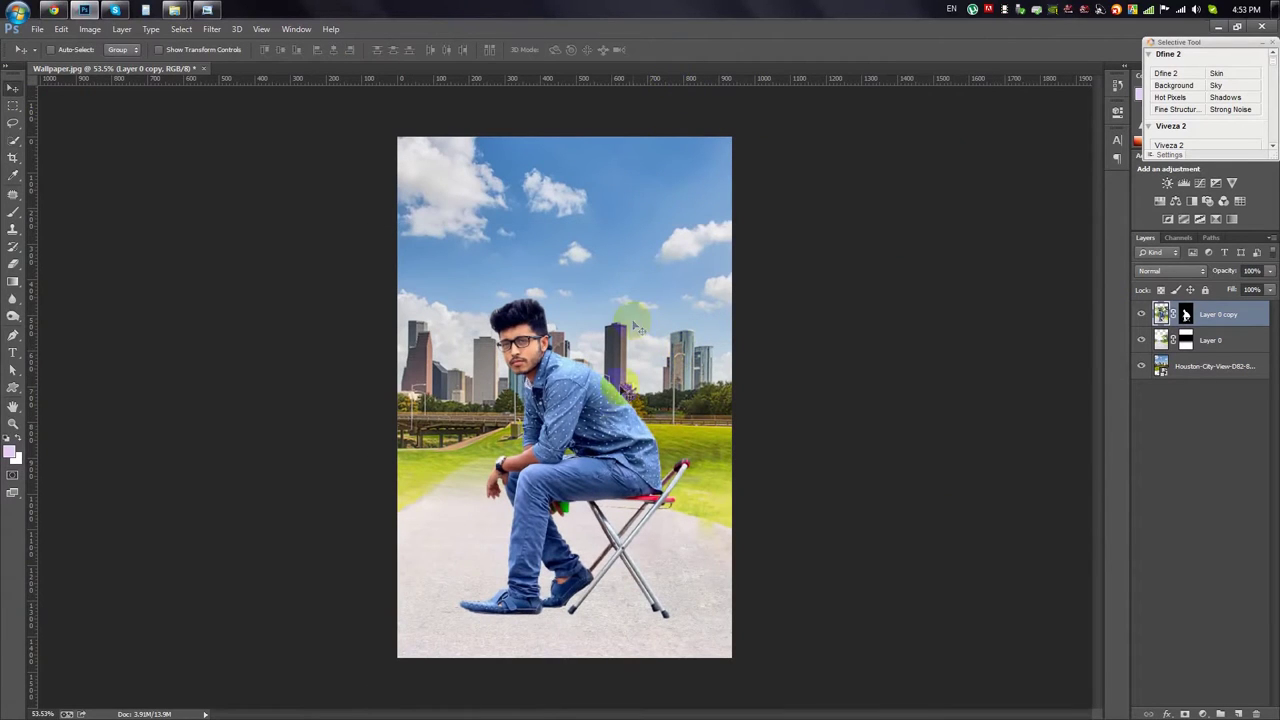
Step: Select Layer 0 and move its content slightly upward
scroll(565, 465, "up", 2)
scroll(550, 492, "up", 1)
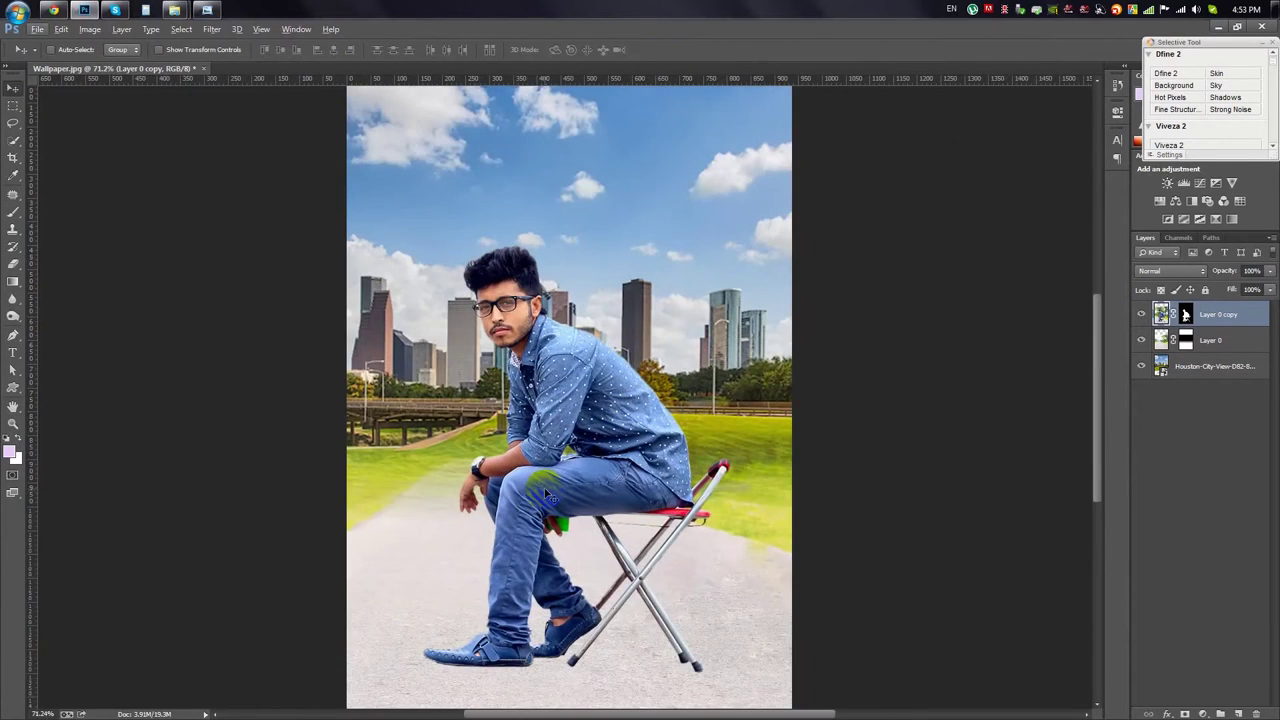
scroll(549, 490, "down", 3)
scroll(549, 490, "up", 1)
left_click(1210, 340)
left_click(1210, 366)
left_click(1210, 340)
mouse_move(783, 388)
left_mouse_down()
mouse_move(783, 356)
mouse_move(783, 409)
mouse_move(778, 378)
left_mouse_up()
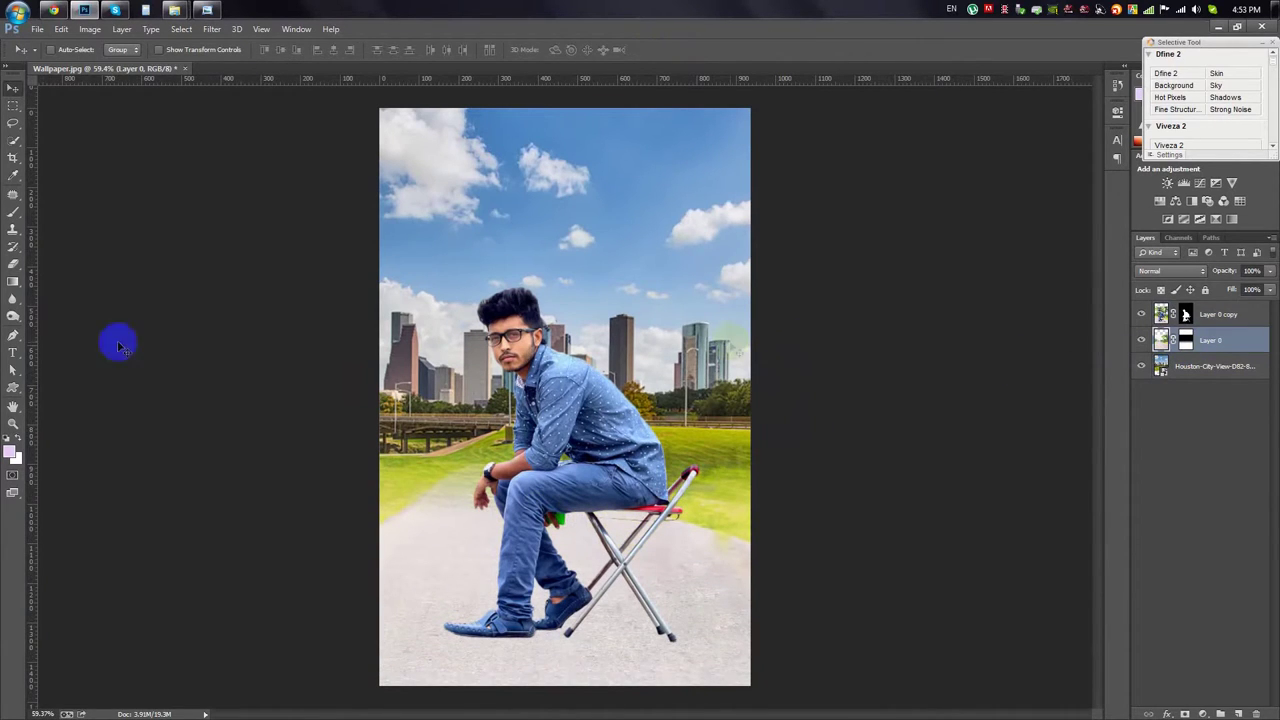
Step: Brush Layer 0's mask to blend the grass and road edges, then hide the man
left_click(13, 213)
left_click(458, 540, "alt")
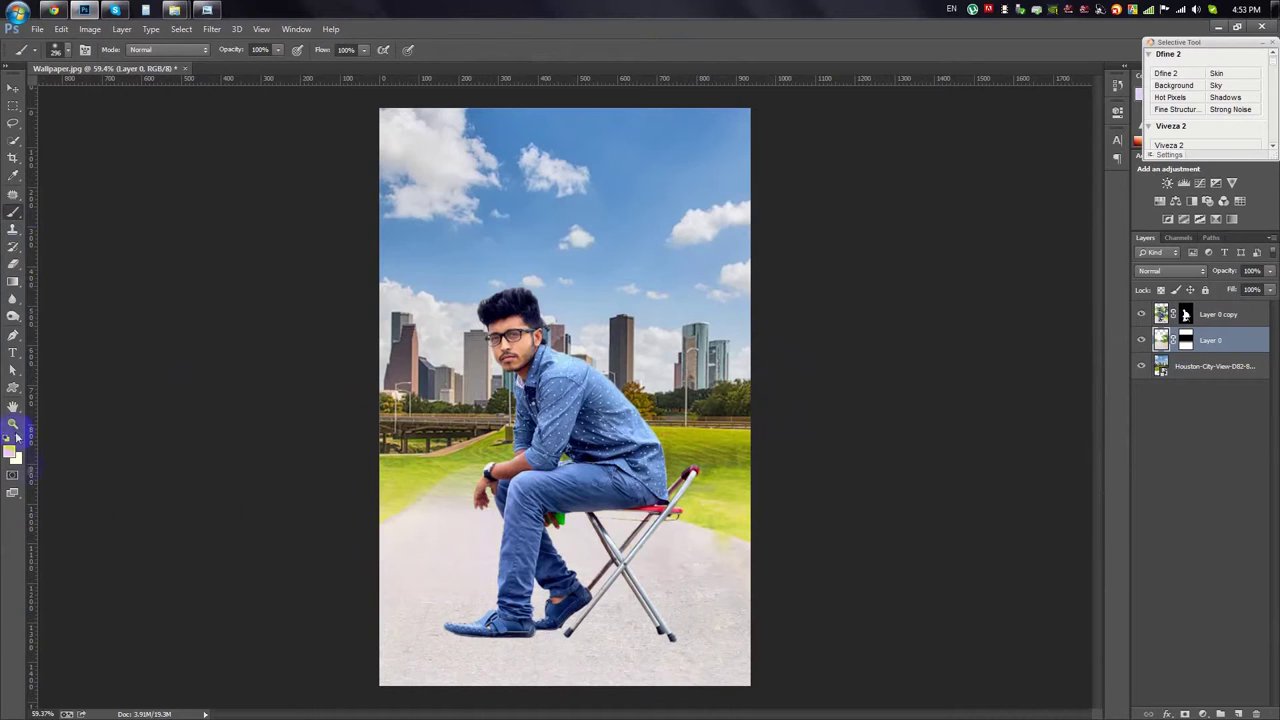
left_click_drag(706, 566, 700, 530)
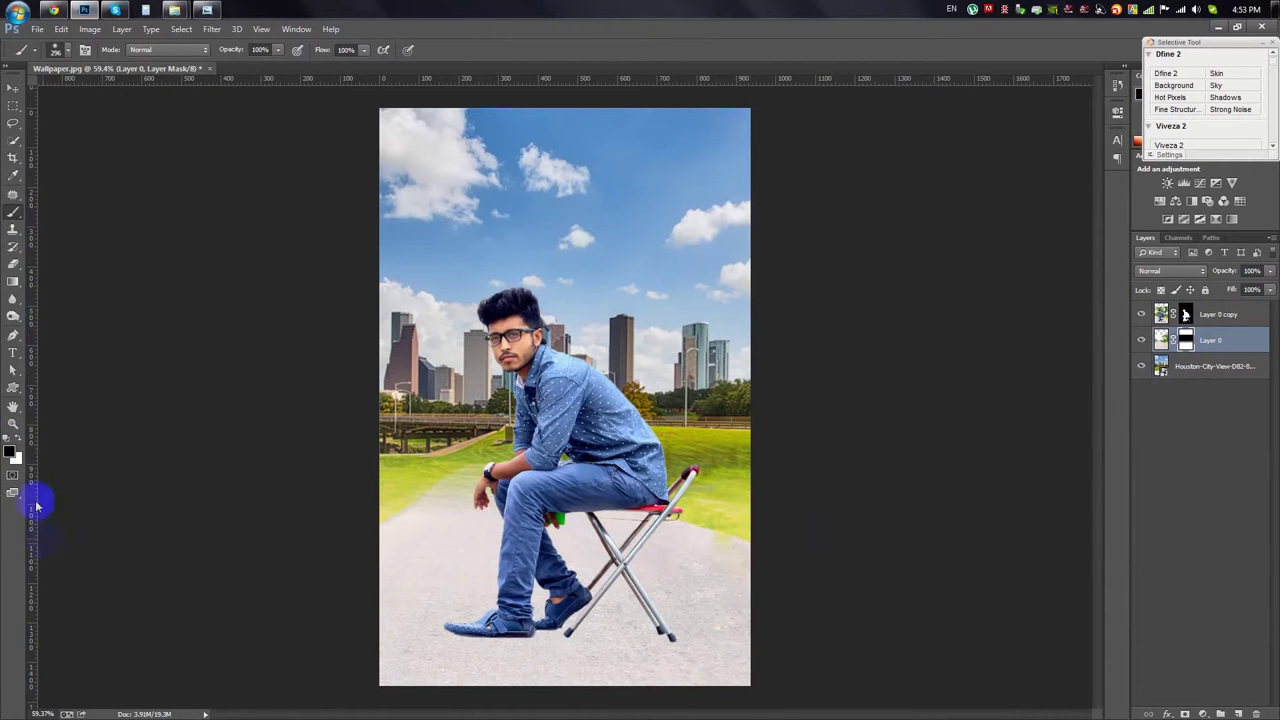
left_click_drag(430, 549, 482, 523)
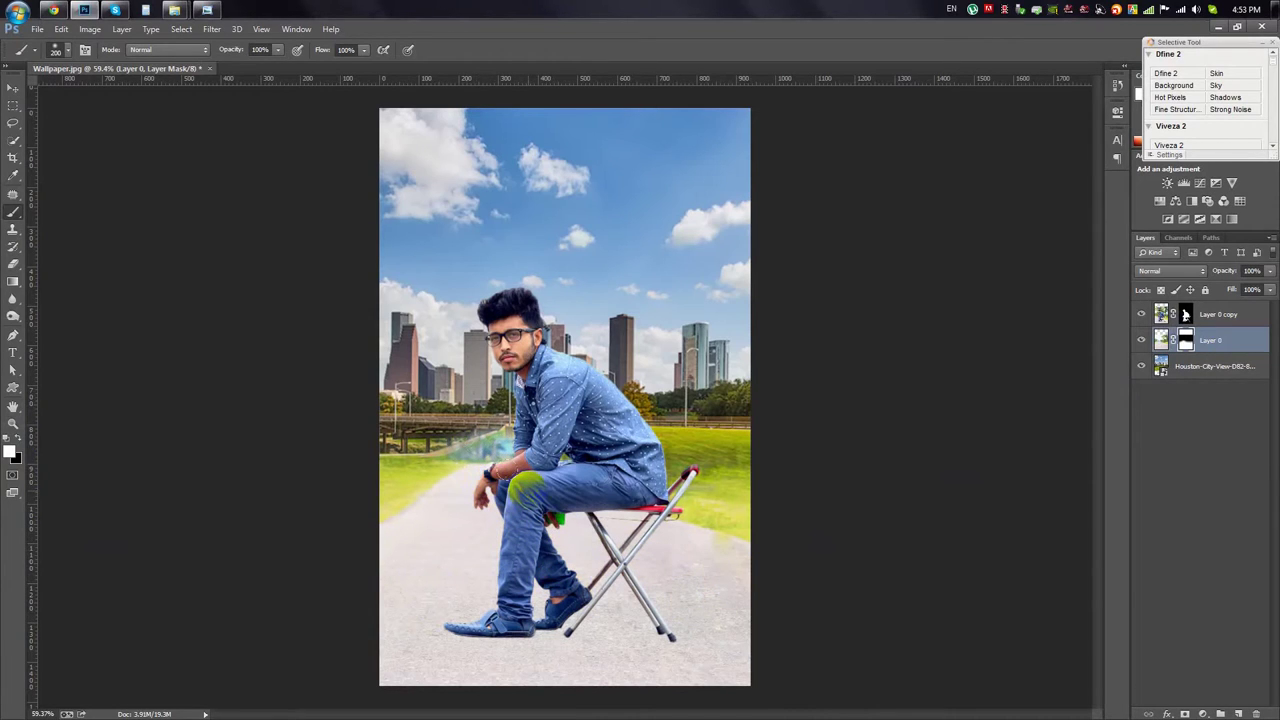
left_click(1142, 314)
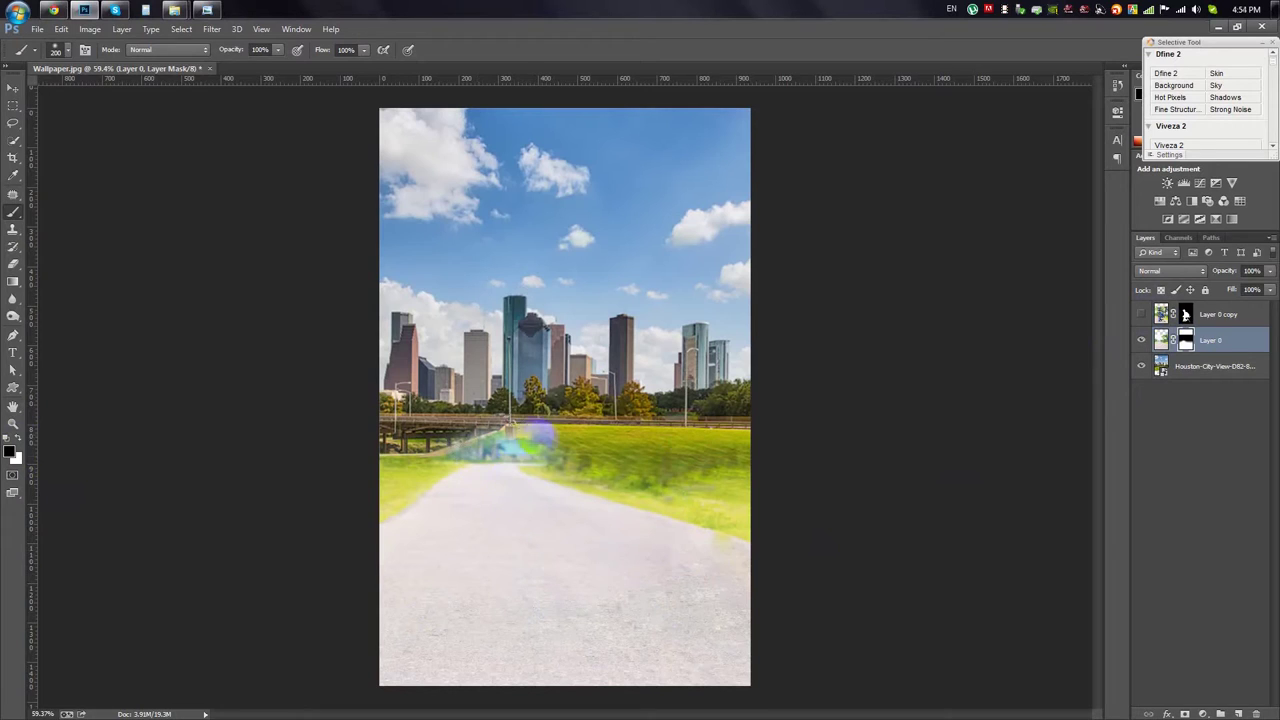
Step: Shift the Houston photo right, rotate it about one degree and lower it about 8 px
key("v")
left_click(1215, 366)
left_click_drag(860, 414, 965, 420)
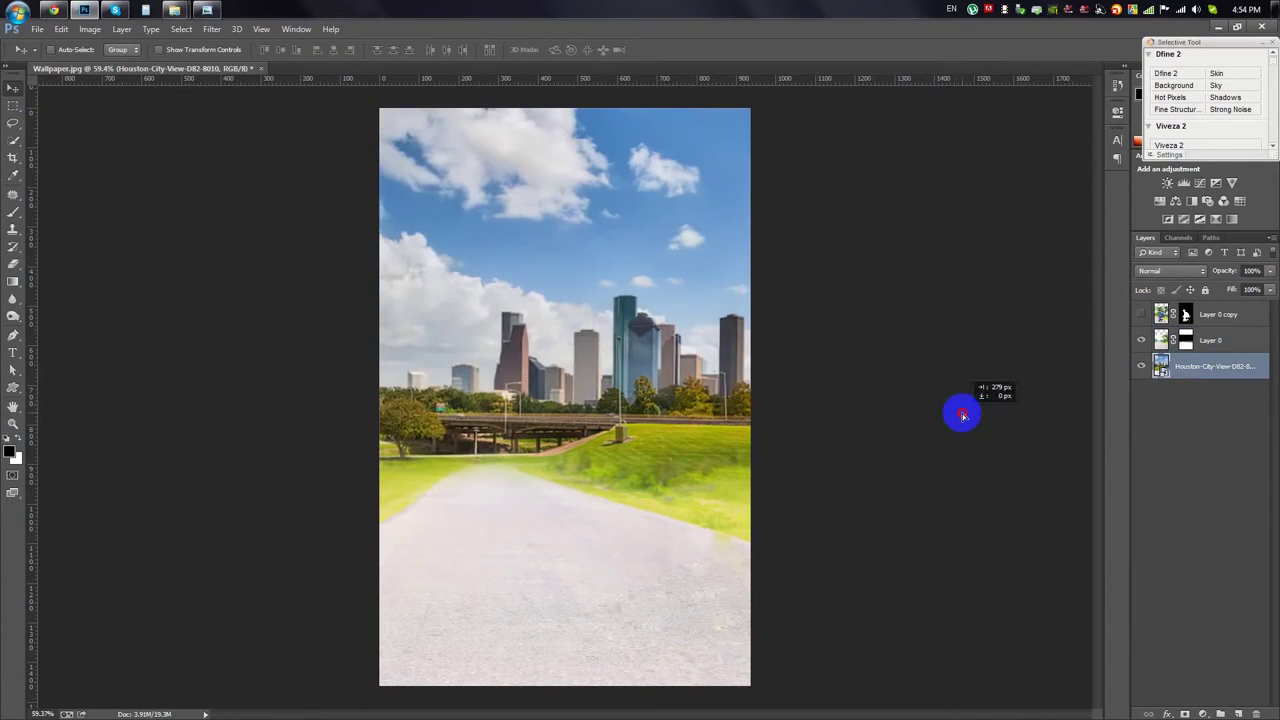
key("ctrl+t")
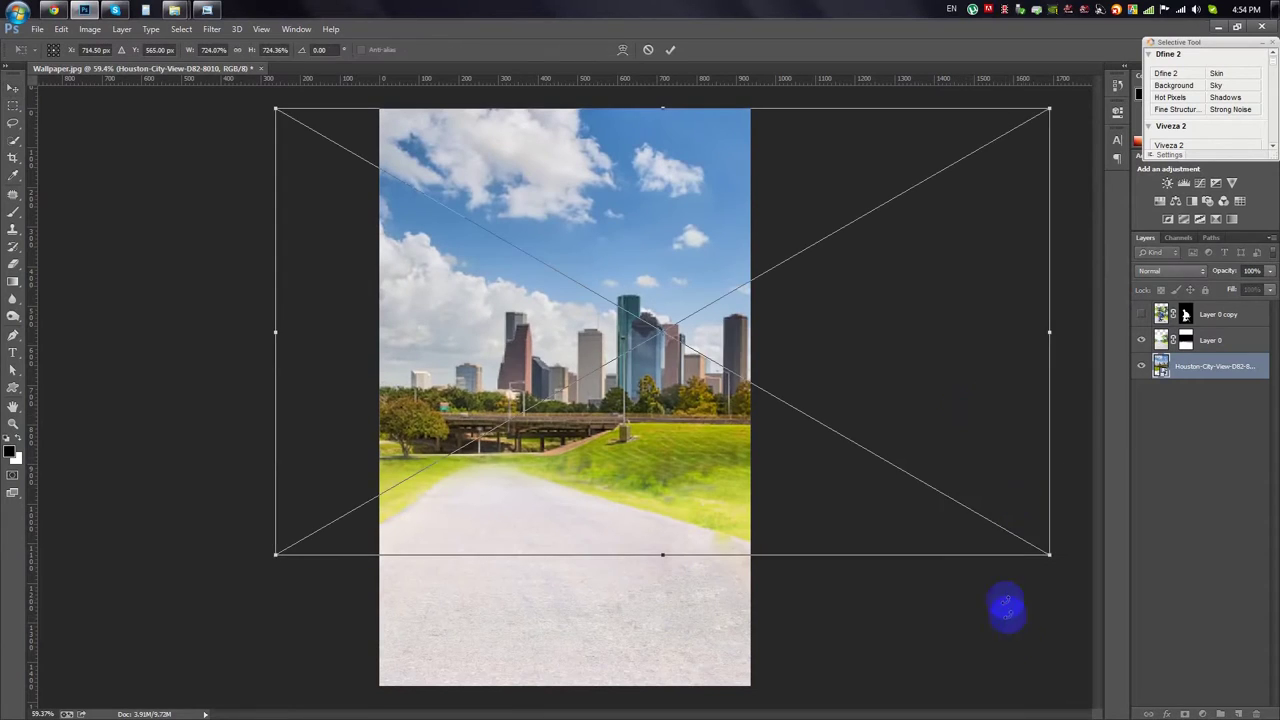
left_click_drag(1006, 606, 1030, 635)
double_click(663, 434)
left_click_drag(663, 434, 666, 439)
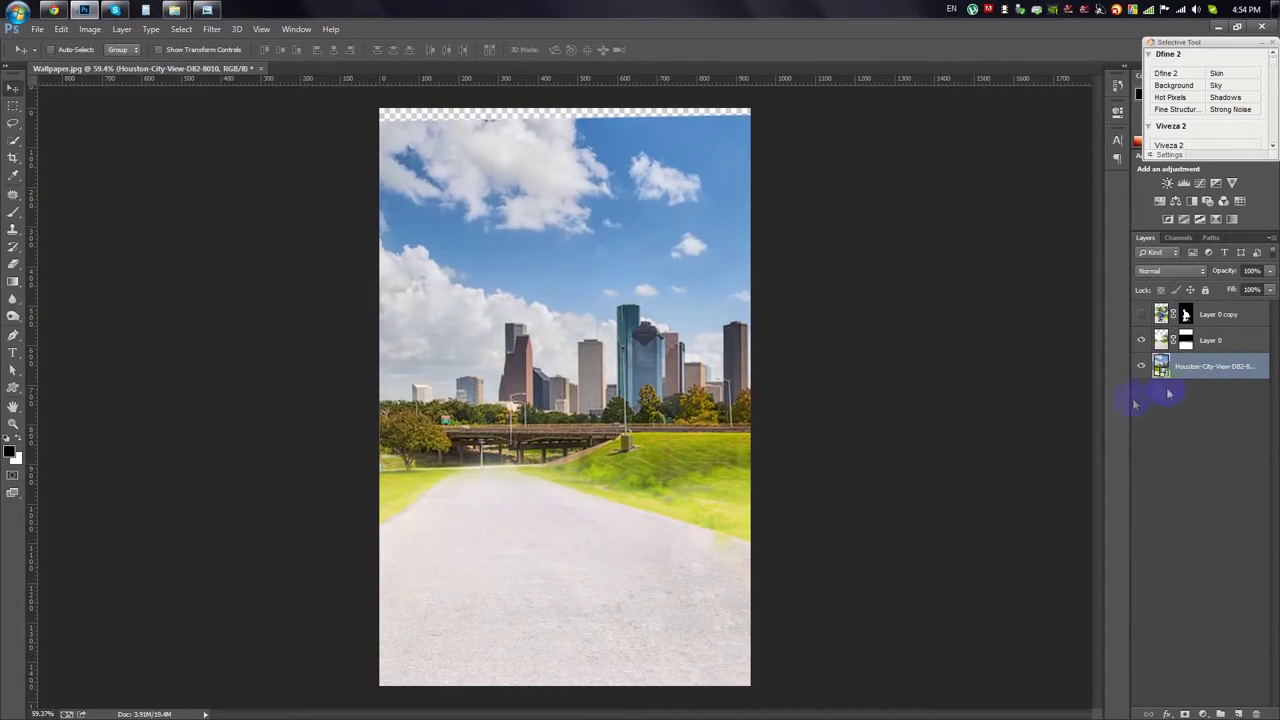
Step: Repaint Layer 0's mask where the road meets the grass under the bridge
left_click(1205, 340)
scroll(420, 450, "up", 3)
left_click(12, 213)
mouse_move(474, 531)
left_mouse_down()
mouse_move(455, 500)
mouse_move(434, 517)
mouse_move(486, 505)
left_mouse_up()
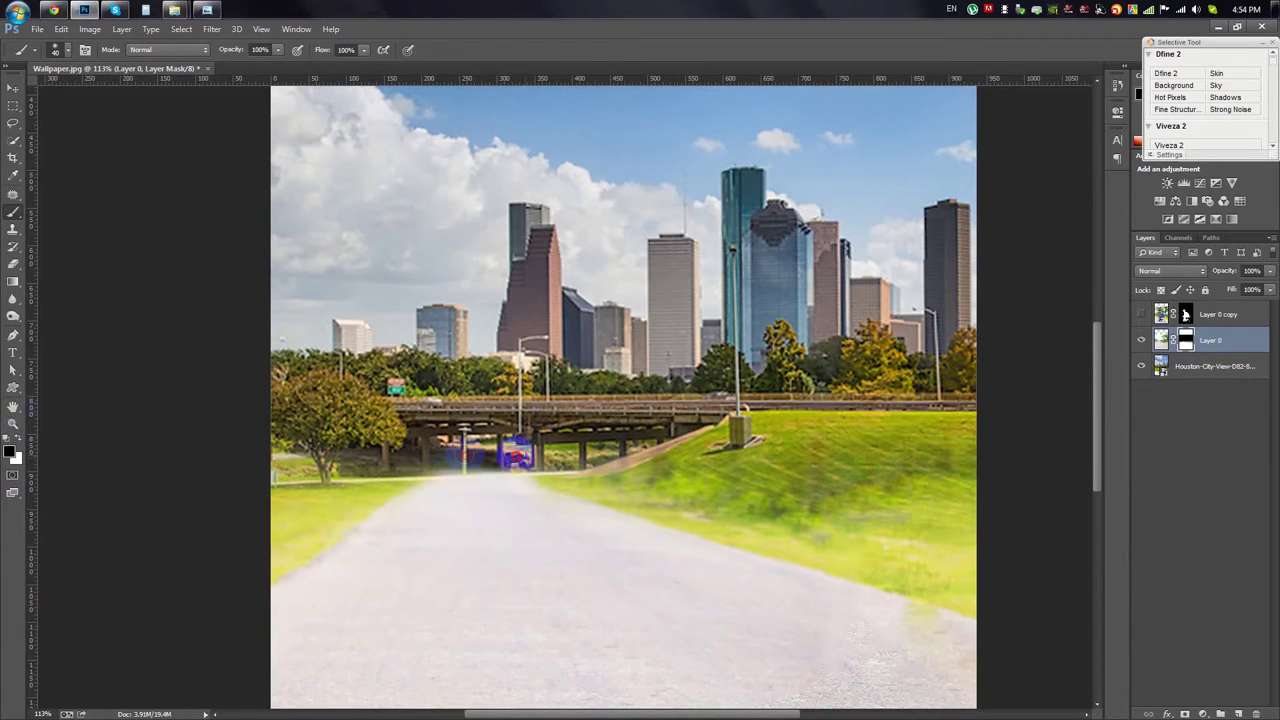
left_click_drag(418, 461, 555, 457)
left_click(18, 438)
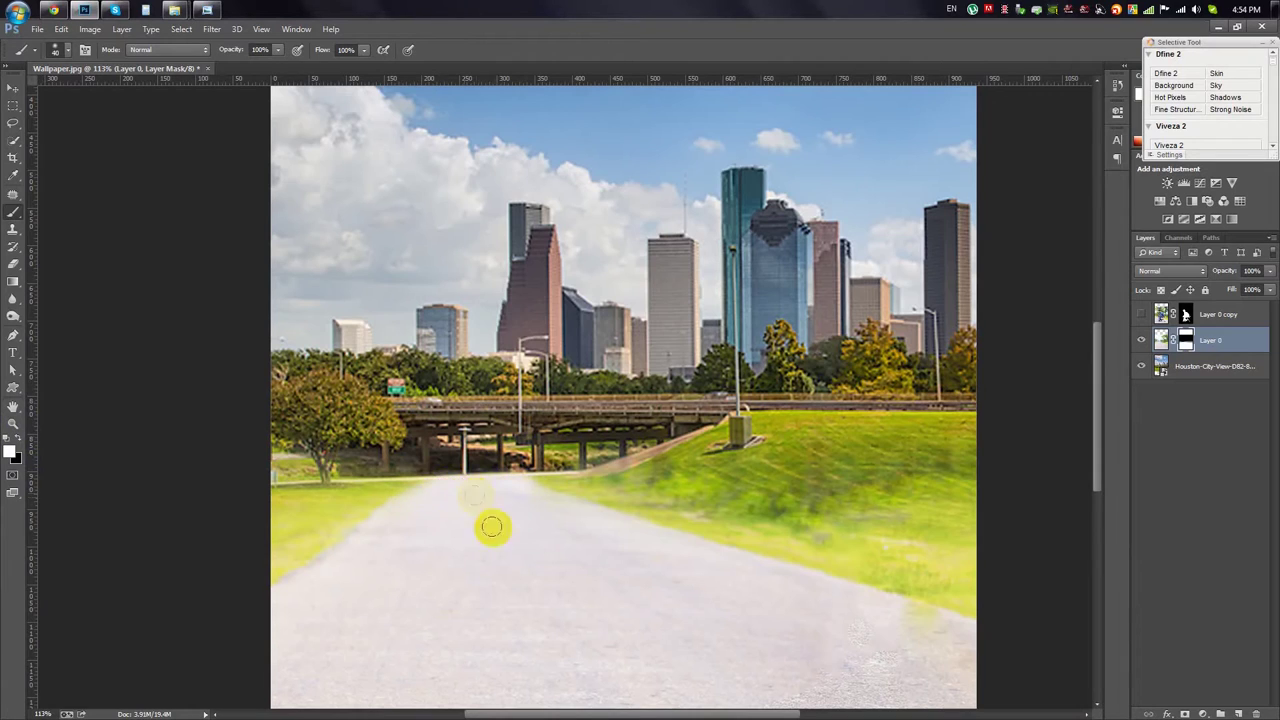
key("ctrl+0")
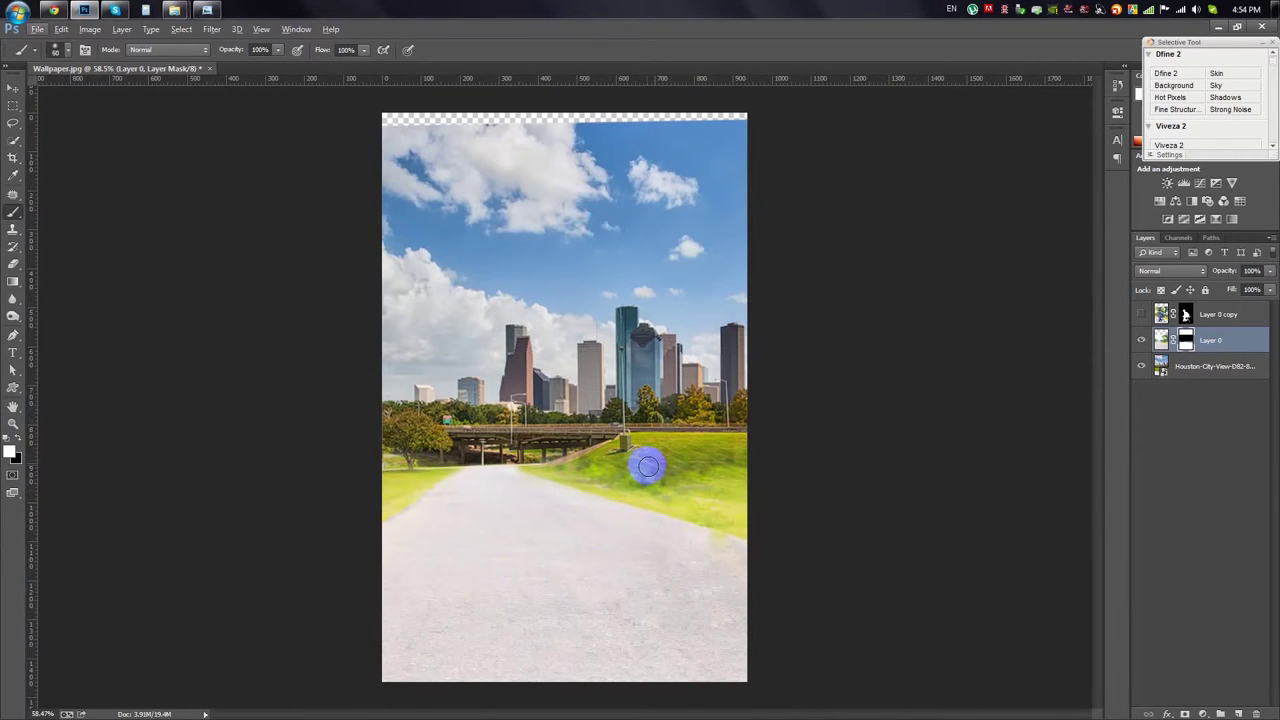
Step: Paint Layer 0's mask across the right-side lawn near the bridge
left_click(35, 441)
mouse_move(752, 478)
left_mouse_down()
mouse_move(686, 449)
mouse_move(634, 457)
mouse_move(580, 443)
left_mouse_up()
left_click(650, 467)
left_click(688, 480)
mouse_move(688, 480)
left_mouse_down()
mouse_move(755, 494)
mouse_move(714, 463)
mouse_move(666, 457)
mouse_move(388, 460)
left_mouse_up()
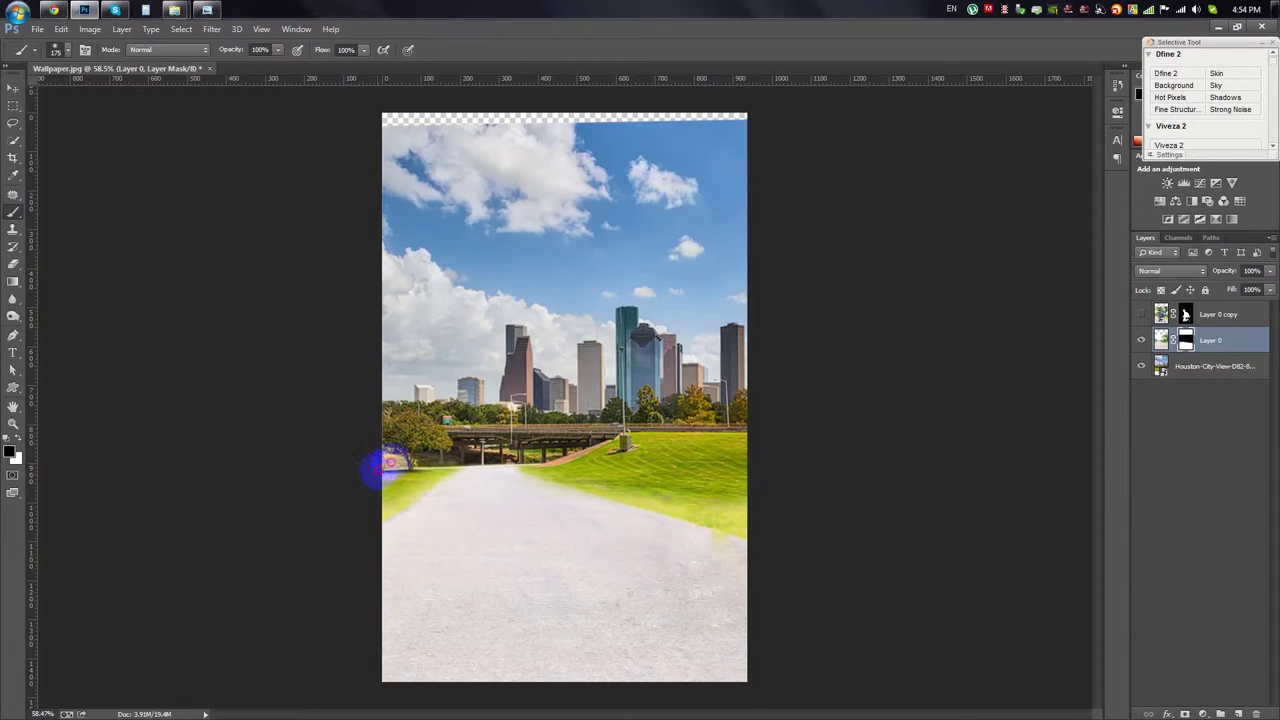
left_click_drag(585, 438, 1029, 438)
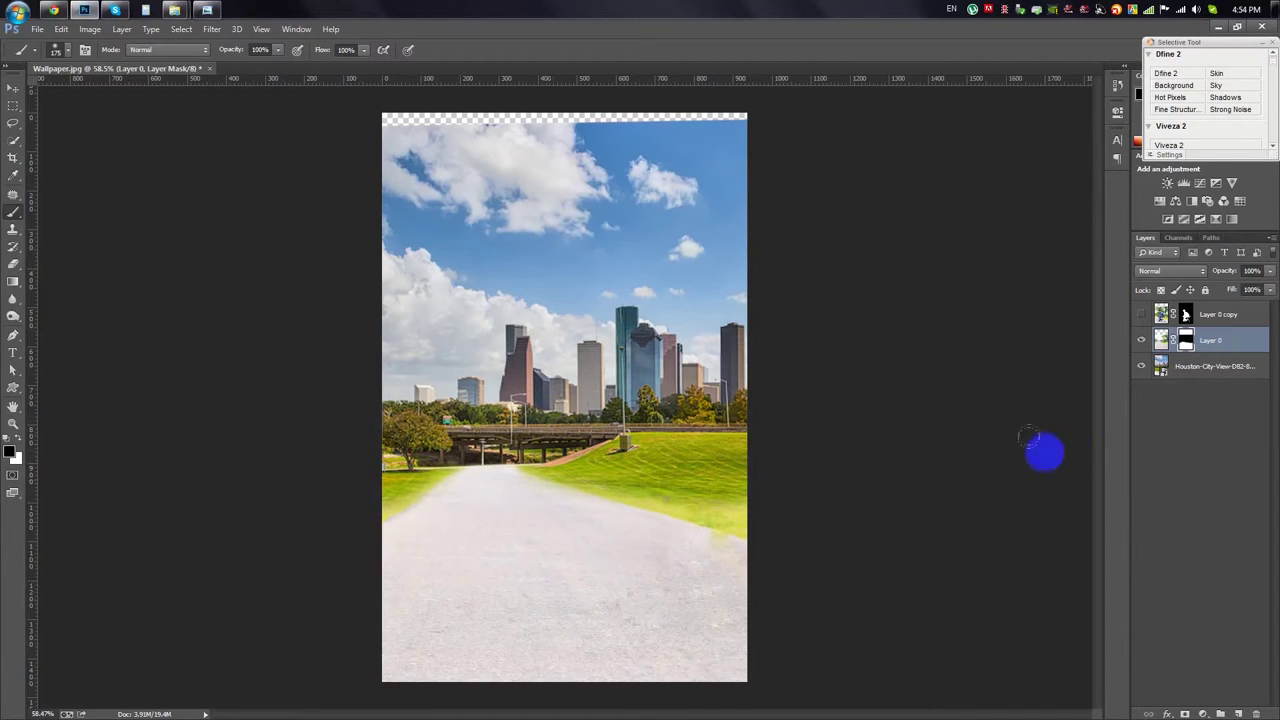
Step: Show the seated man layer again and select it with the Move tool
left_click(1226, 314)
left_click(1142, 314)
left_click(24, 89)
Step: Crop the poster's top edge slightly
left_click(13, 157)
left_click_drag(710, 120, 691, 116)
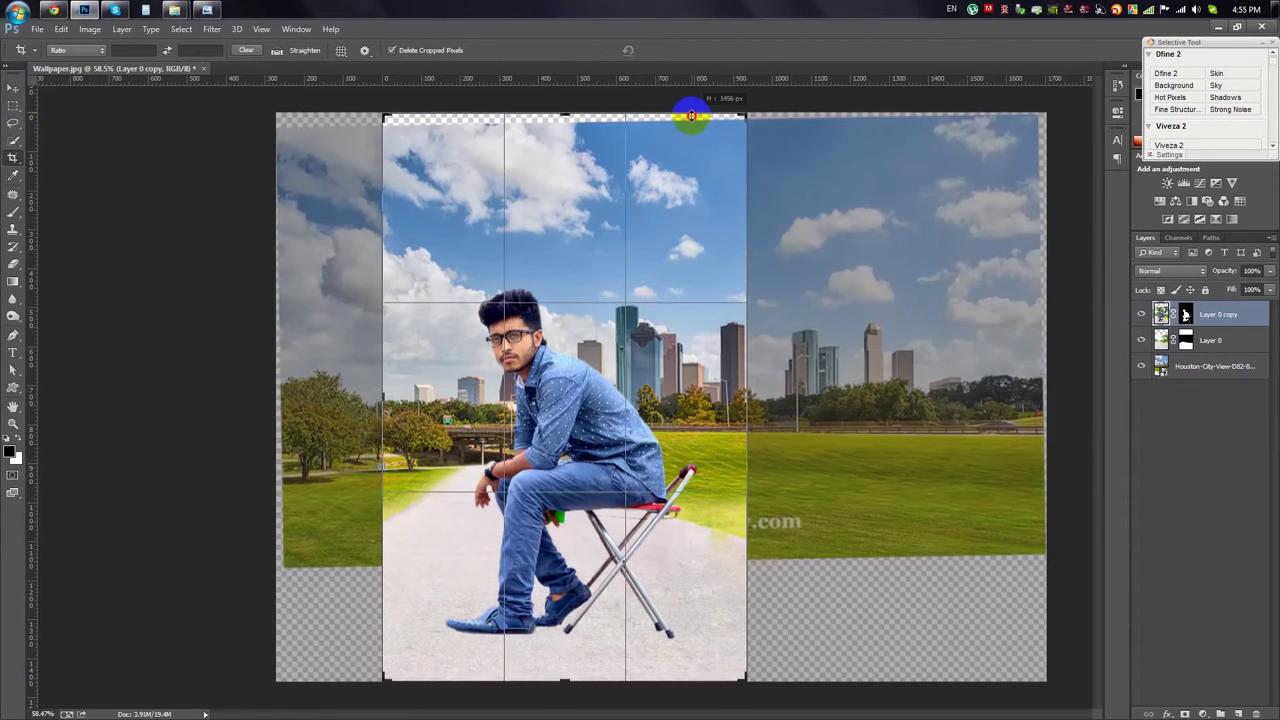
key("Return")
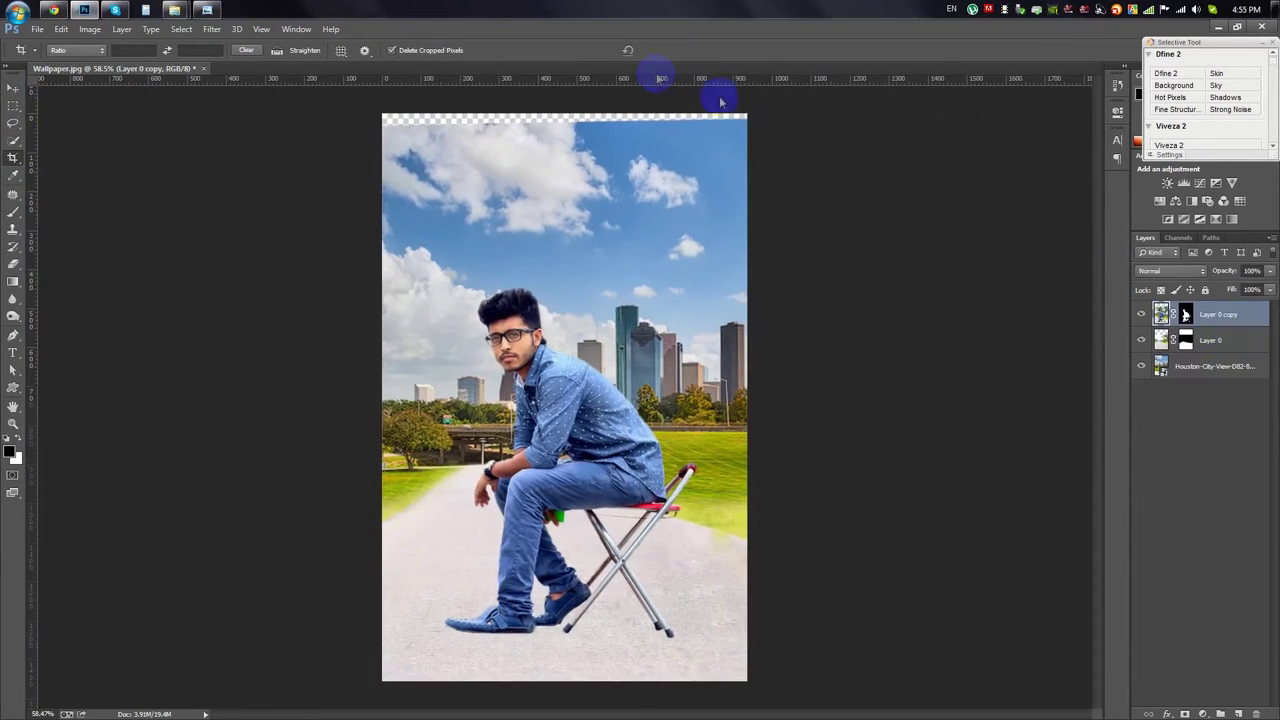
Step: Merge Layer 0 and the Houston city layer into one layer
left_click(1213, 341)
right_click(1234, 345)
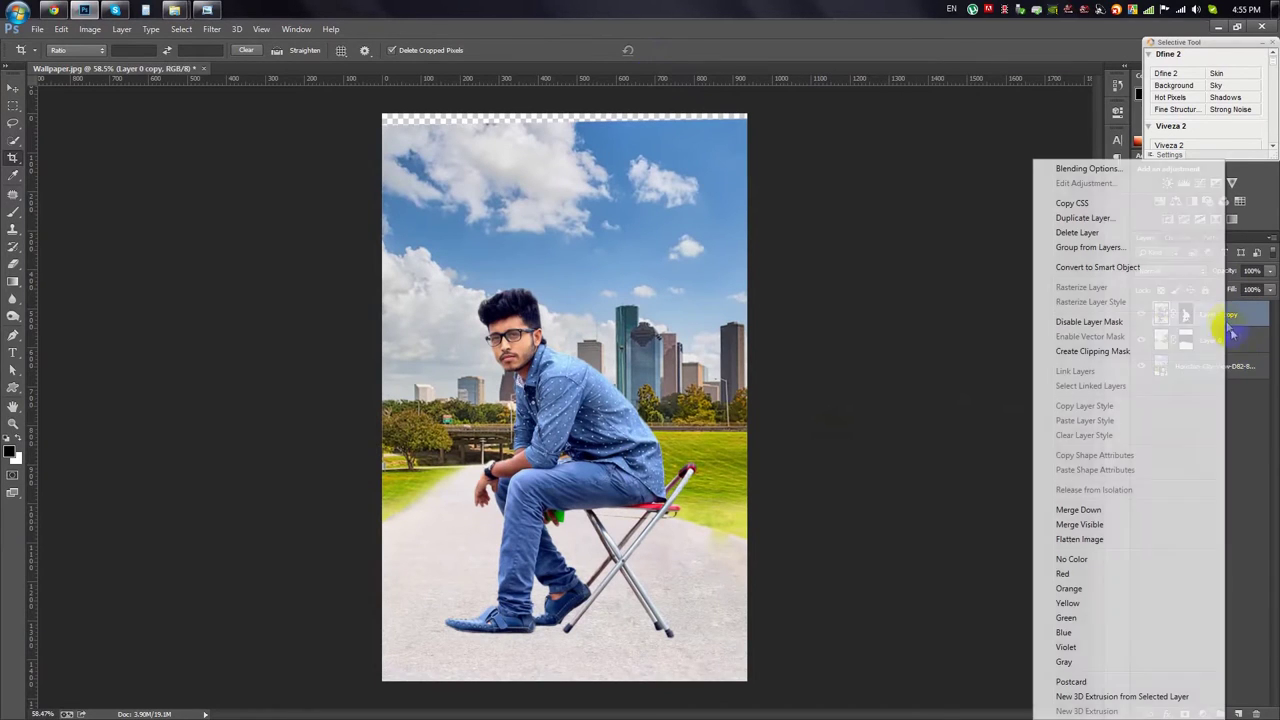
left_click(1236, 346, "shift")
right_click(1232, 346)
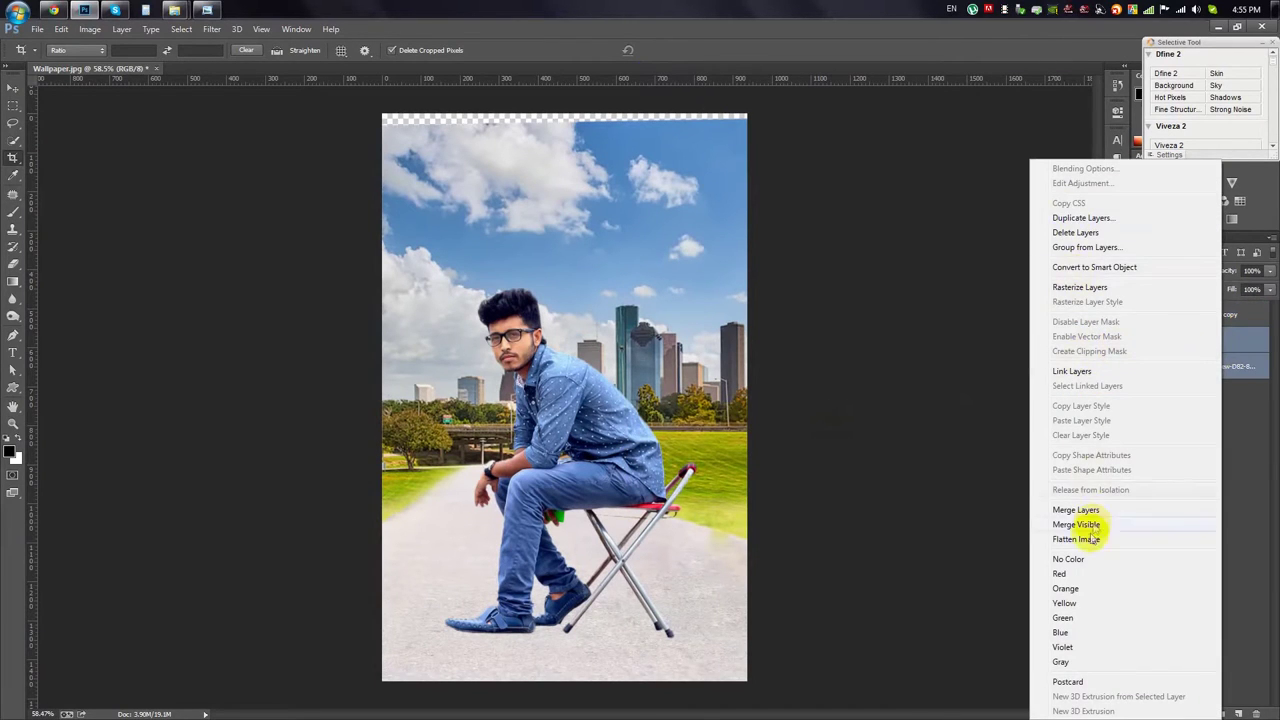
left_click(1075, 510)
Step: Clone Stamp sky into the empty strip along the top edge
left_click(21, 229)
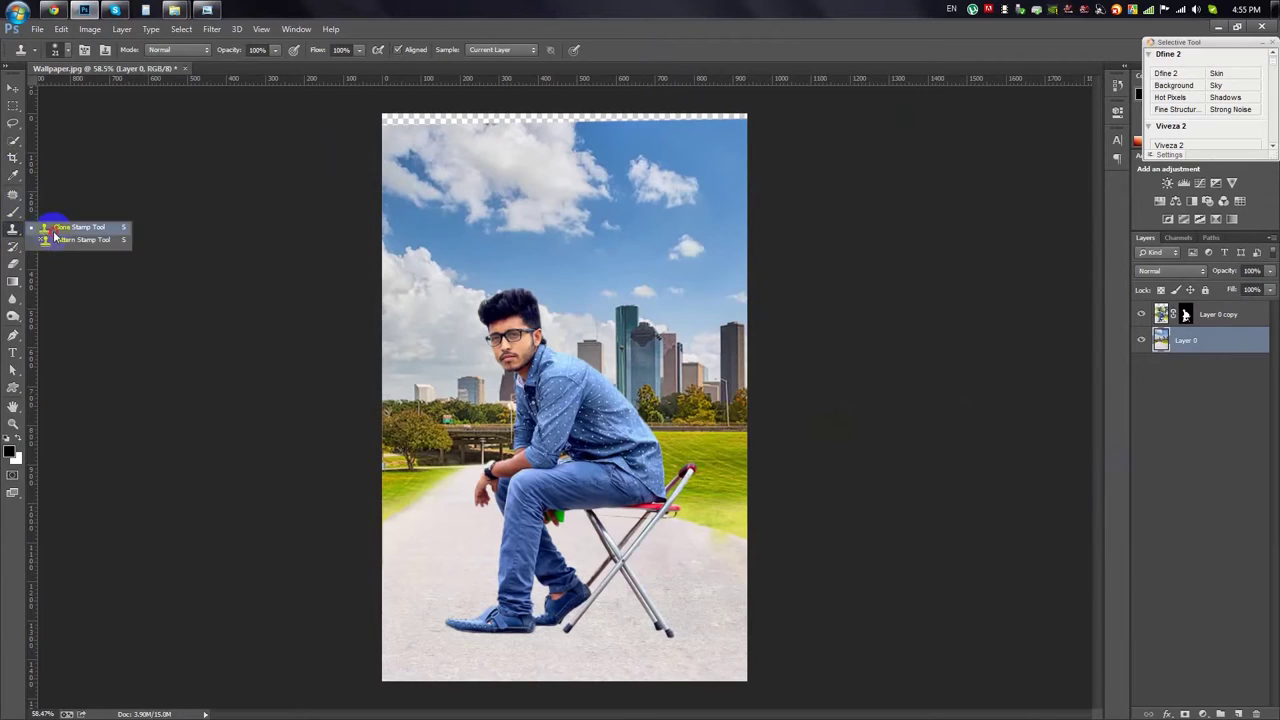
right_click(423, 180)
left_click(380, 134)
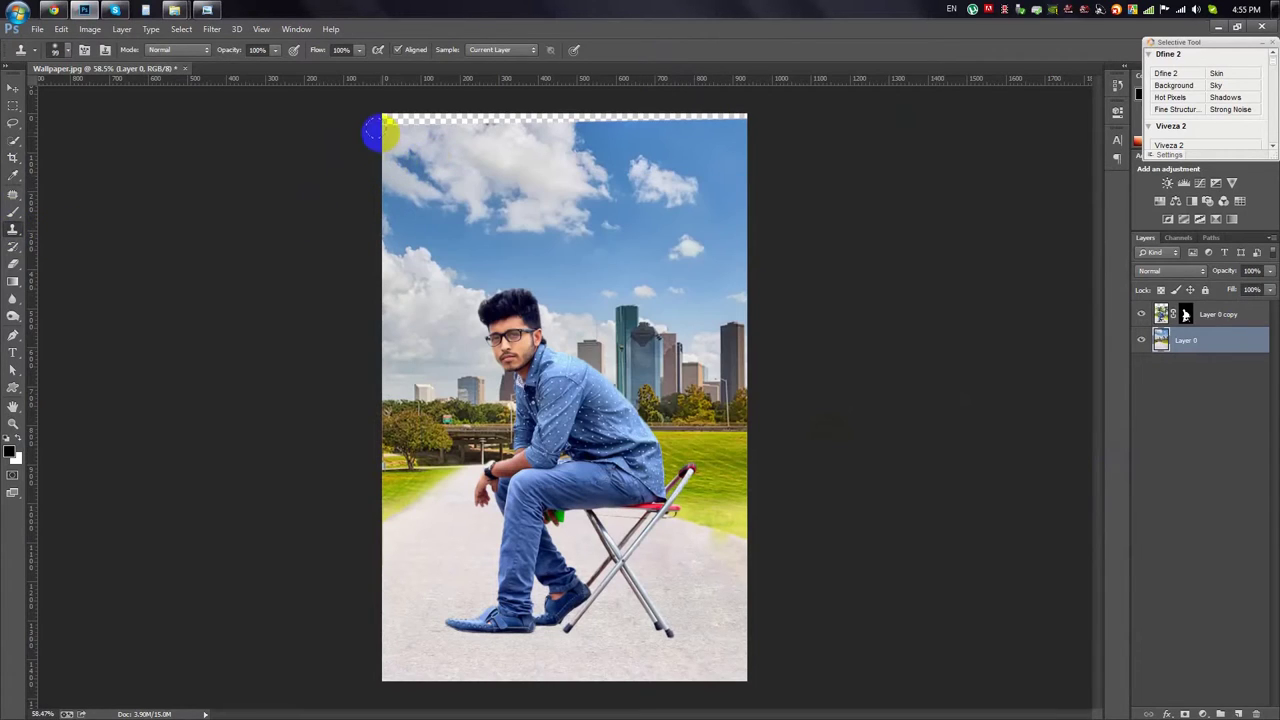
left_click_drag(370, 120, 694, 125)
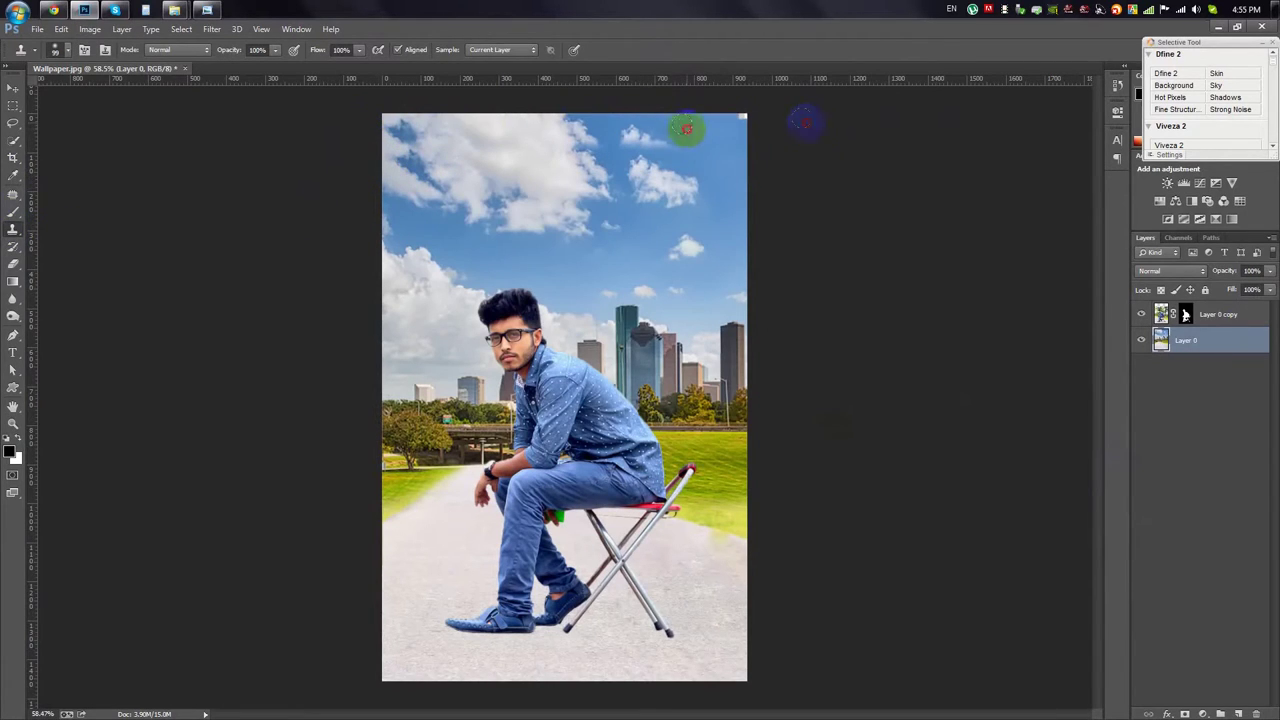
left_click_drag(740, 122, 790, 277)
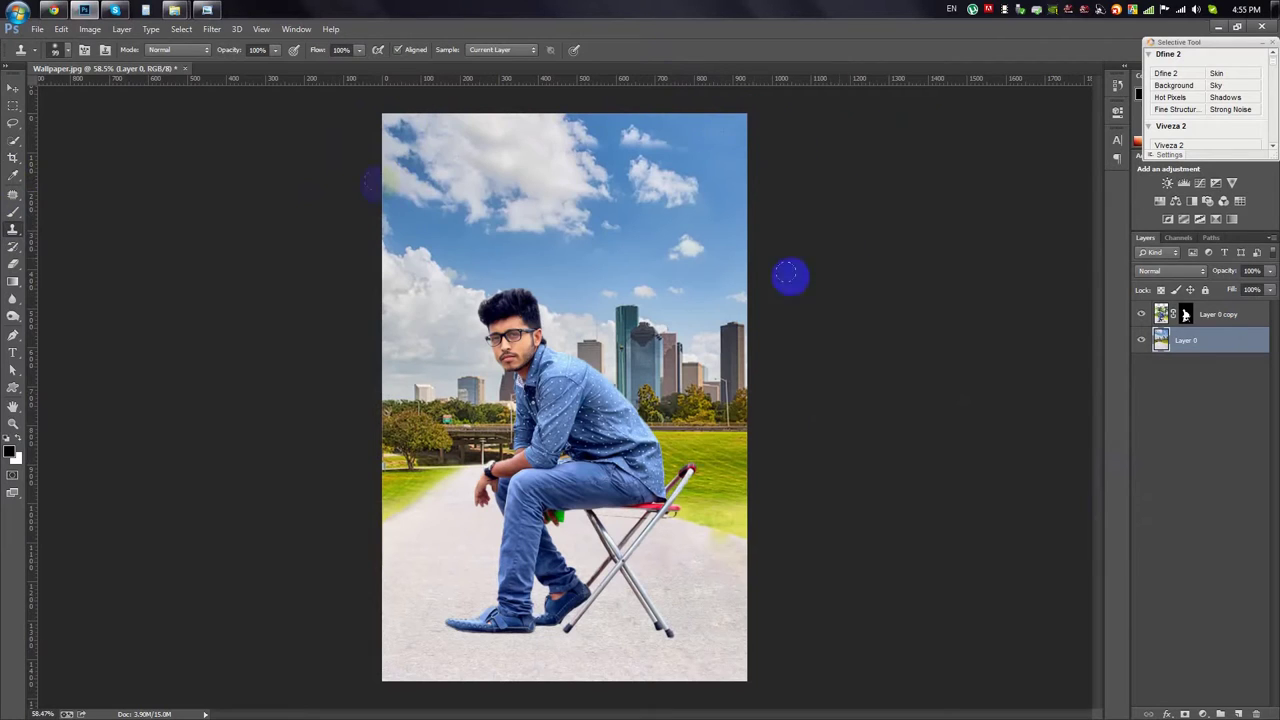
Step: Shrink the seated man to about 95% and lower him slightly
left_click(15, 95)
left_click(1143, 320)
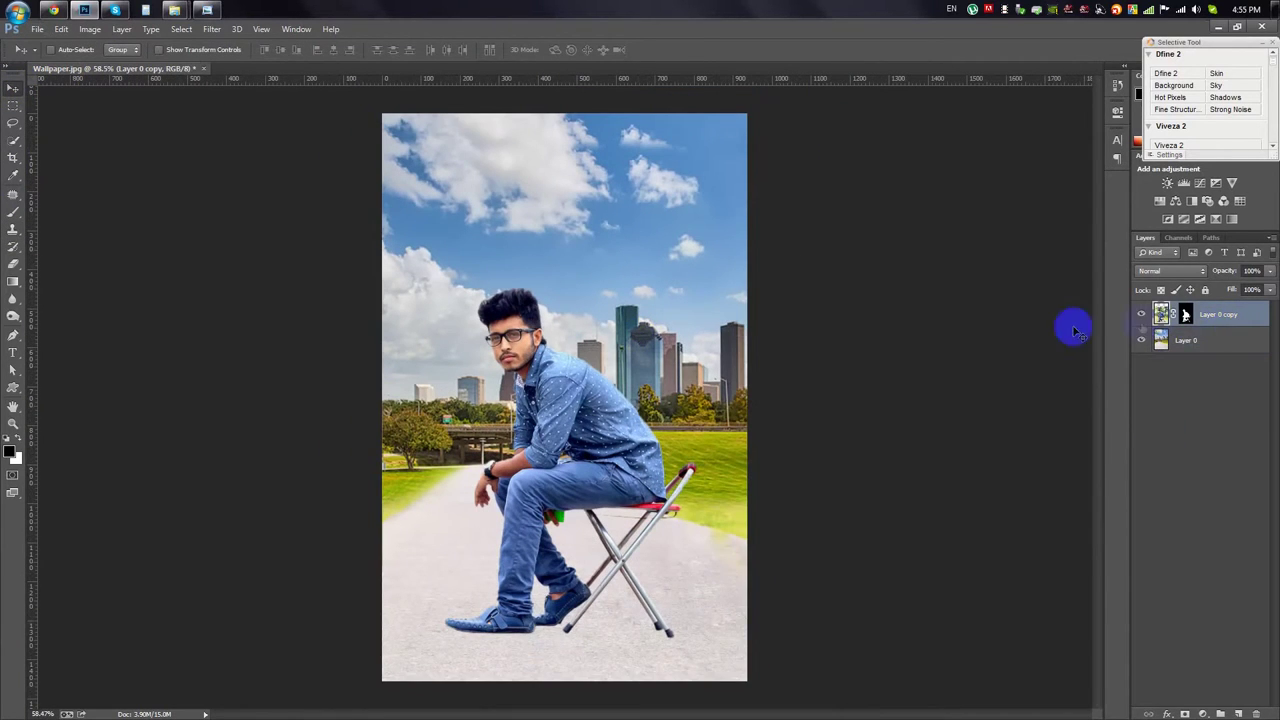
key("ctrl+t")
left_click_drag(751, 220, 680, 305)
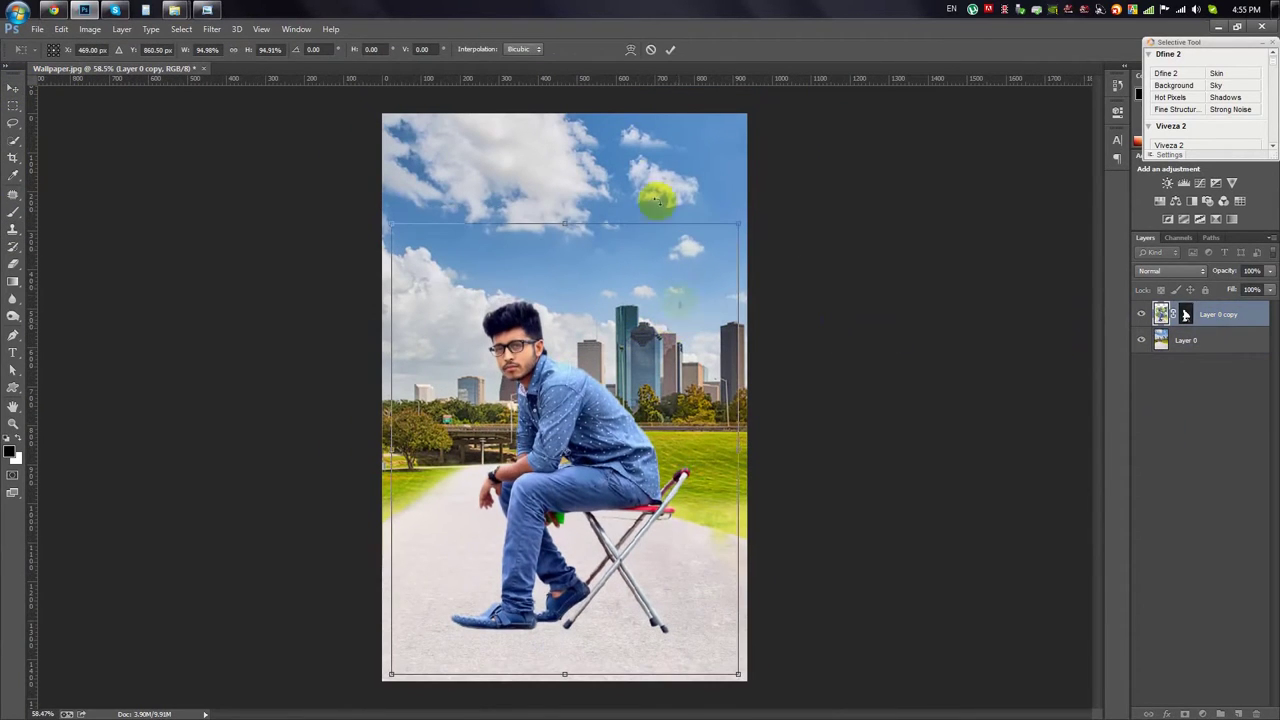
left_click(674, 54)
scroll(590, 355, "up", 1)
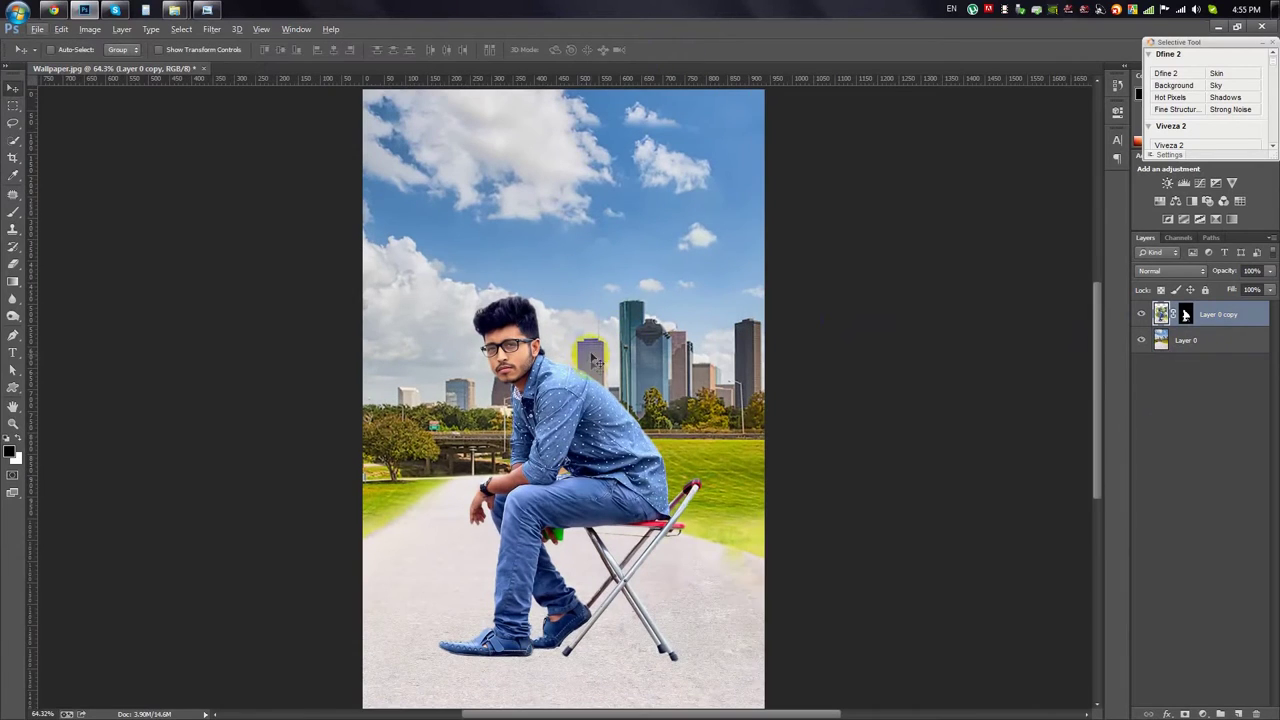
left_click(1195, 340)
Step: Apply an 11 px Tilt-Shift blur with the sharp band at the man's feet
left_click(212, 29)
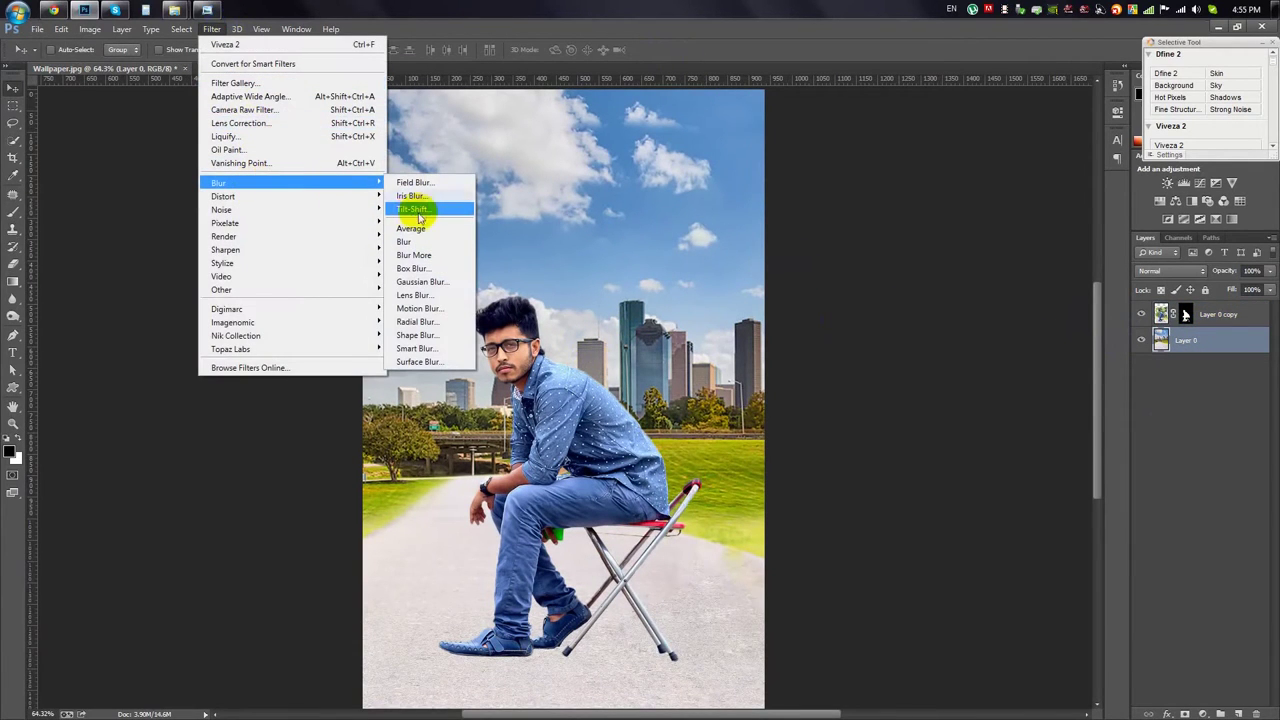
left_click(412, 209)
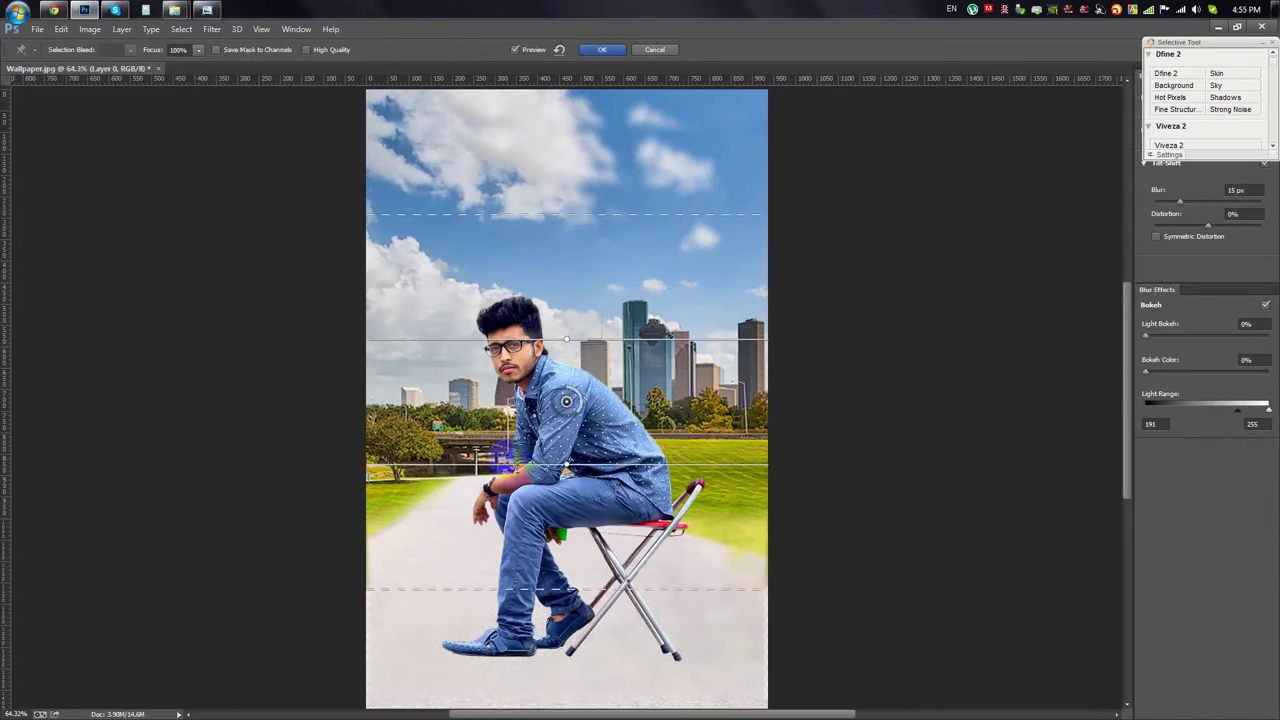
left_click_drag(566, 401, 547, 642)
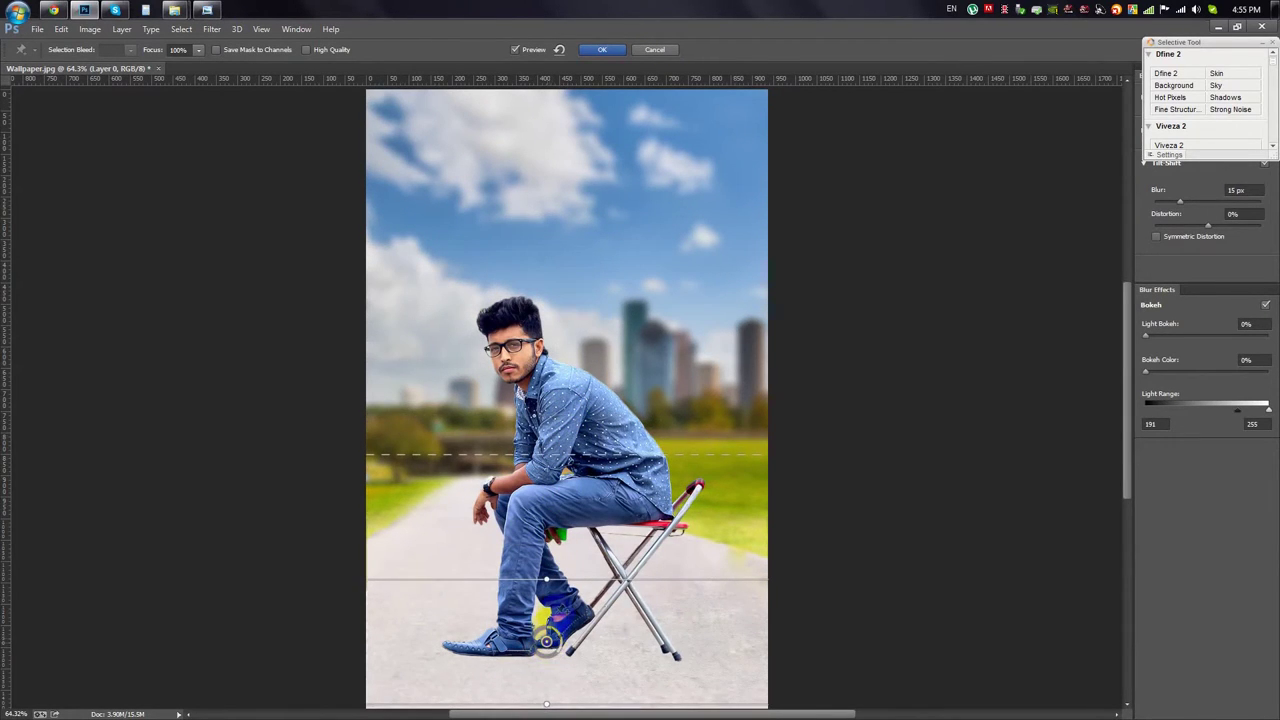
scroll(545, 612, "down", 2)
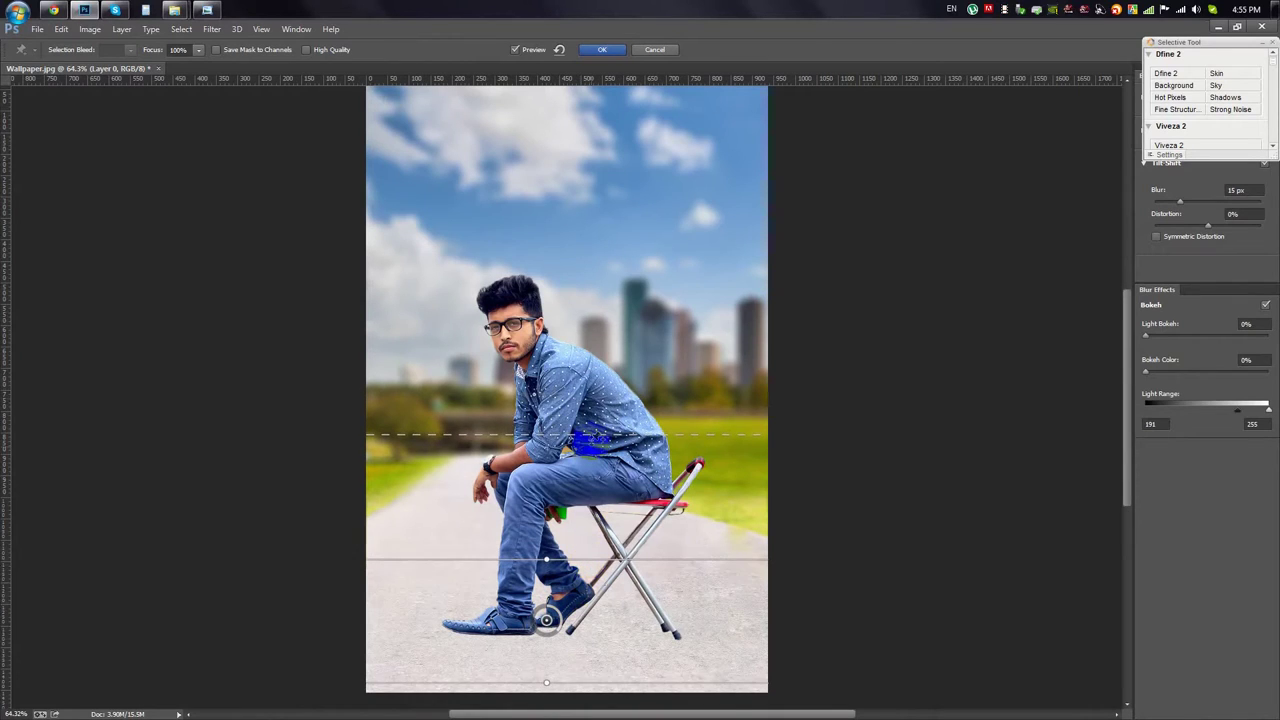
left_click_drag(591, 373, 591, 324)
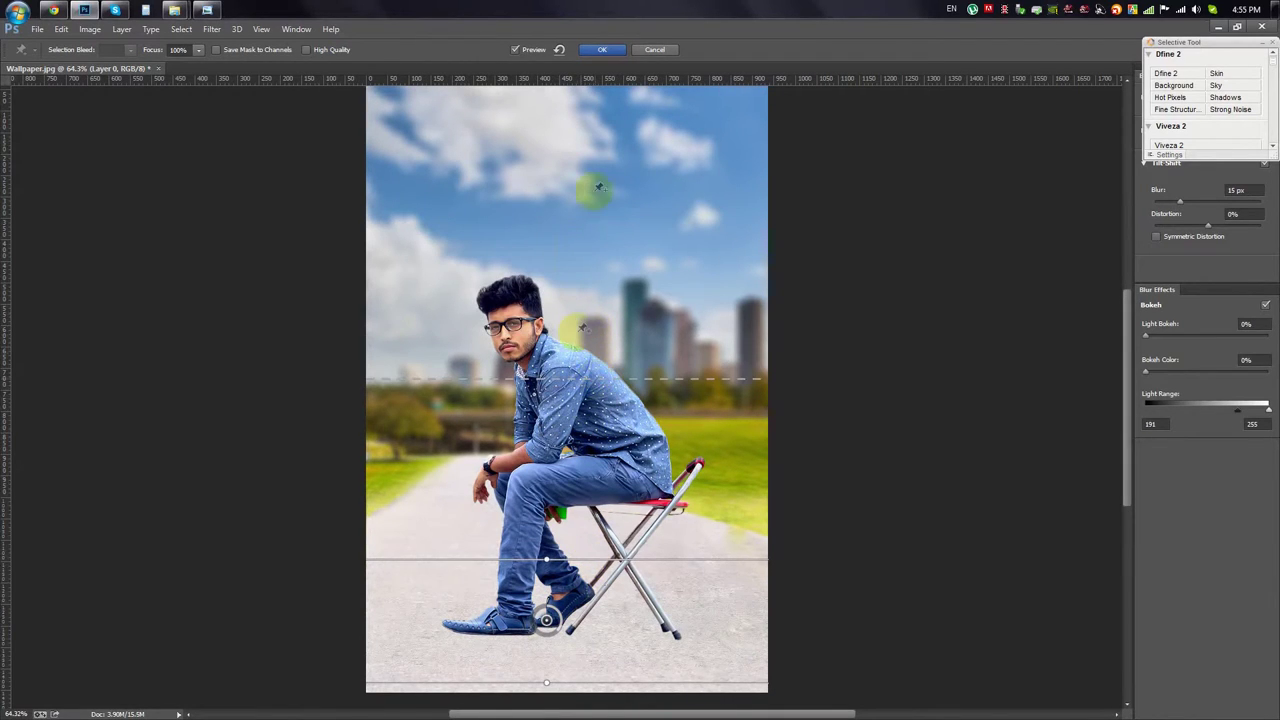
left_click_drag(577, 683, 590, 652)
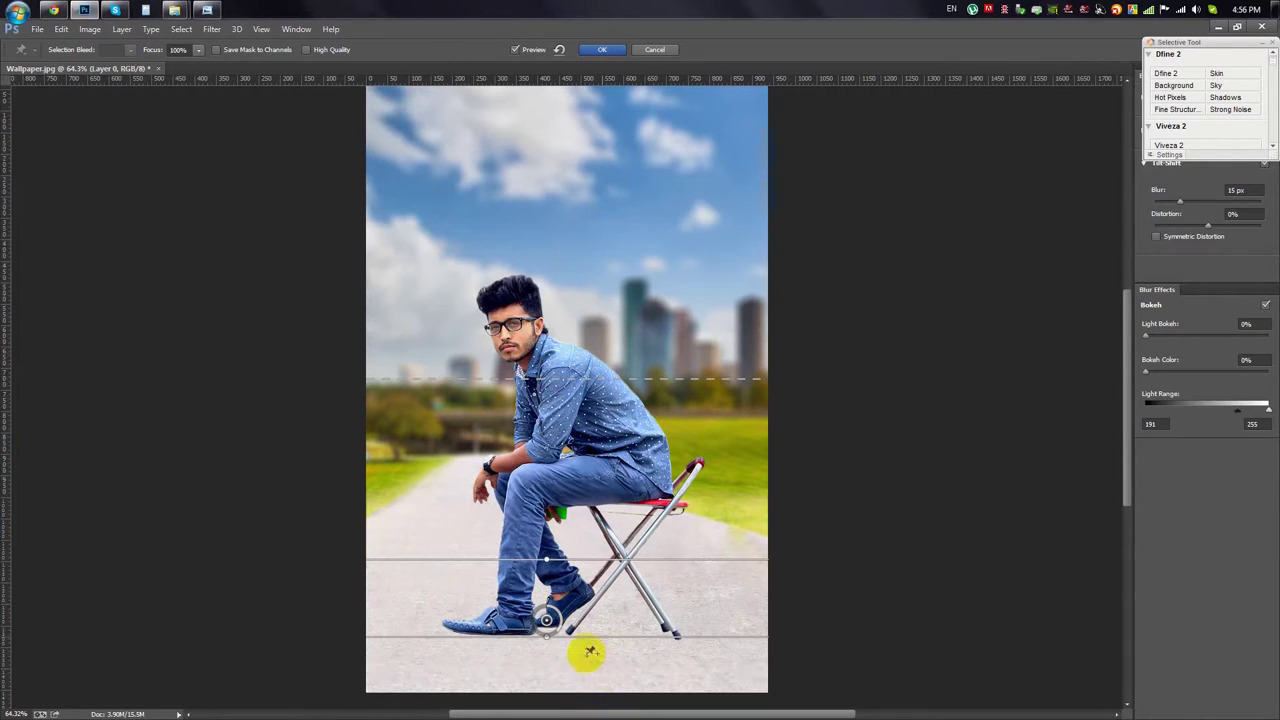
left_click_drag(594, 557, 594, 532)
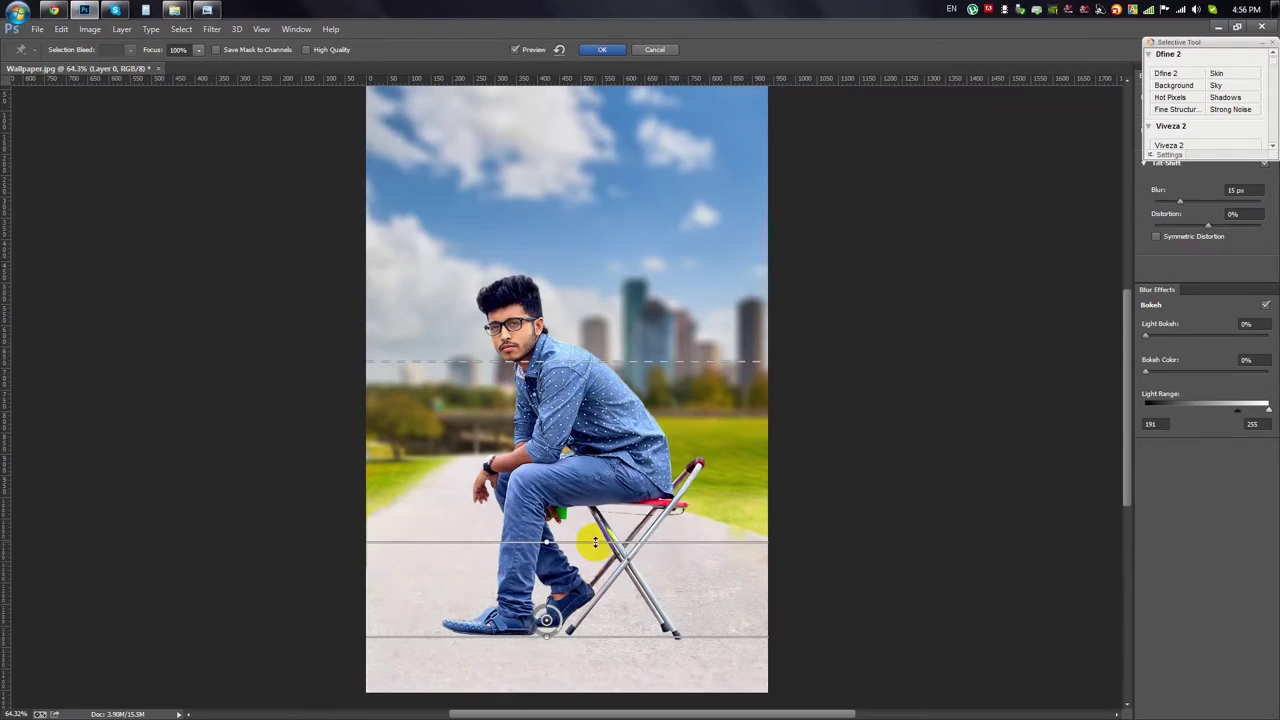
left_click_drag(578, 636, 556, 660)
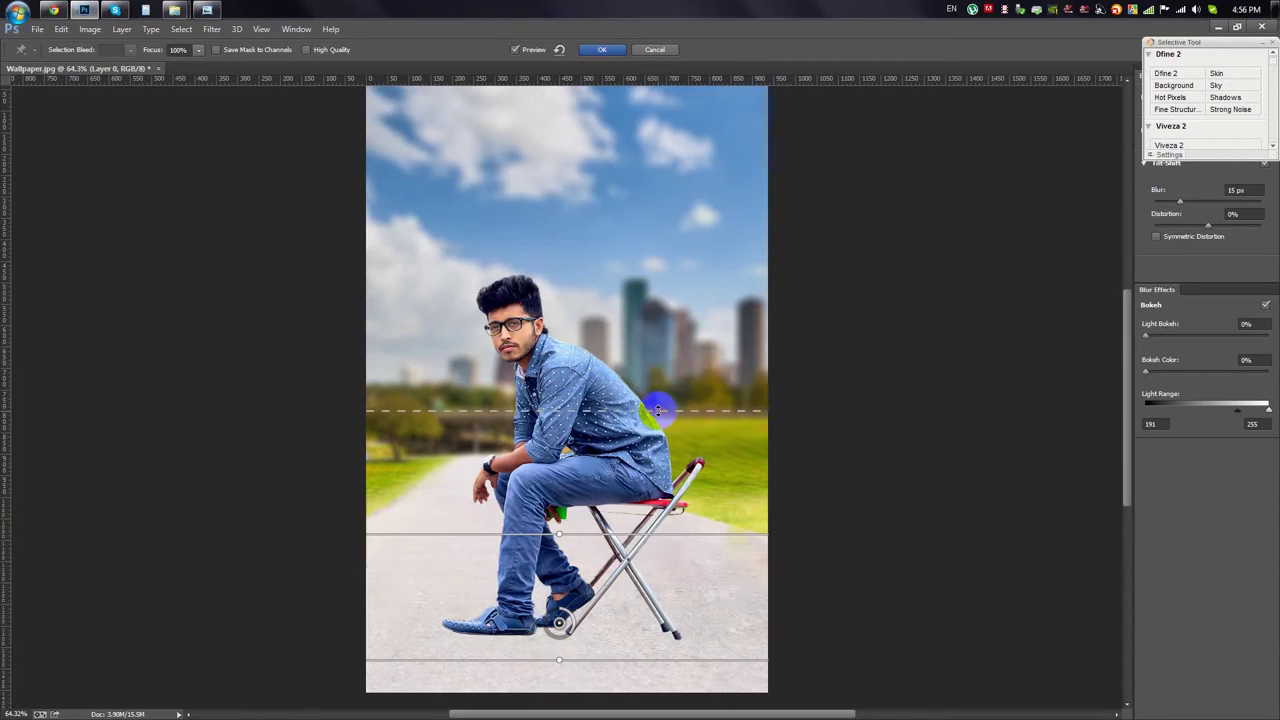
left_click_drag(655, 535, 661, 566)
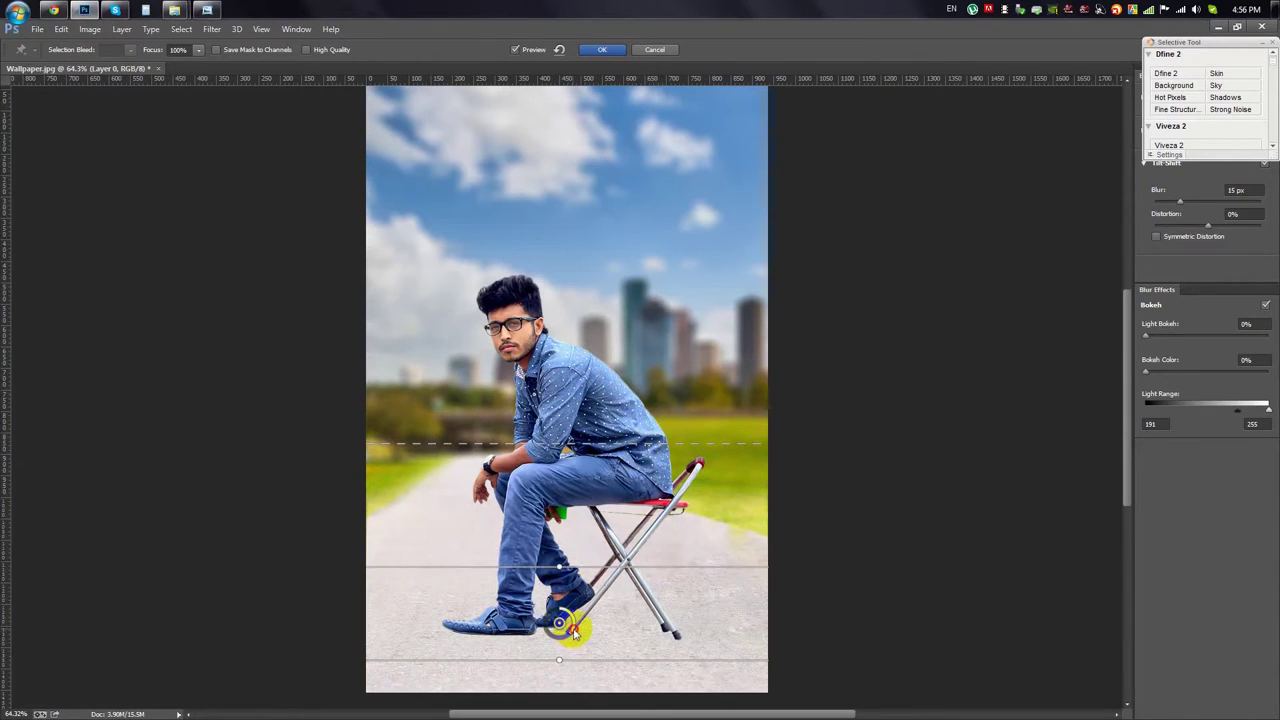
left_click(602, 49)
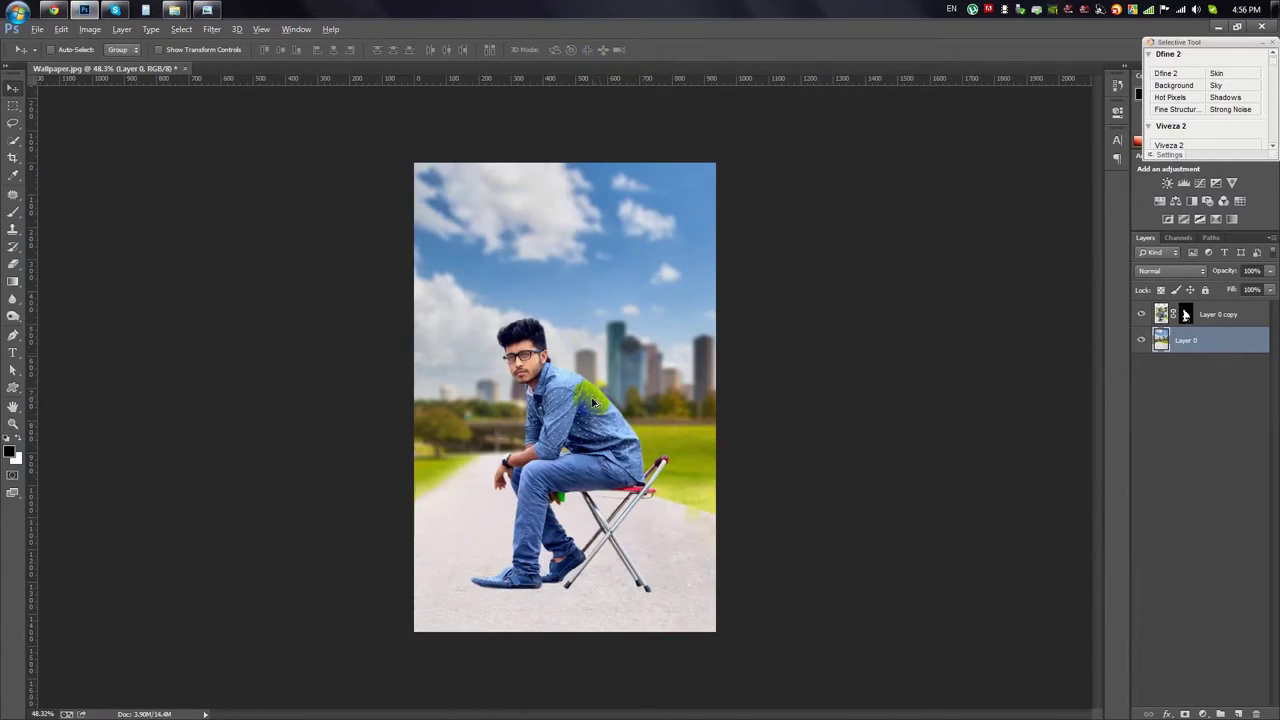
Step: Zoom in on the shoes and stool legs, add a new layer and set a soft brush
scroll(593, 403, "down", 3)
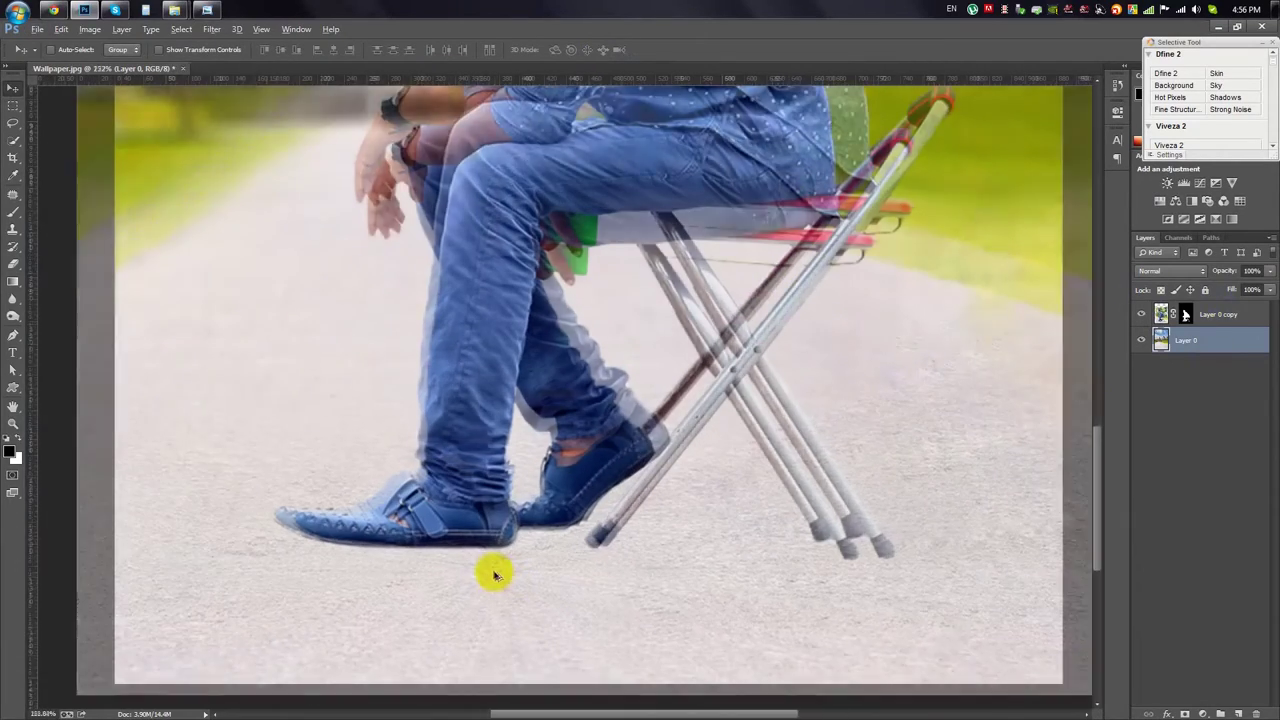
left_click_drag(691, 541, 677, 480)
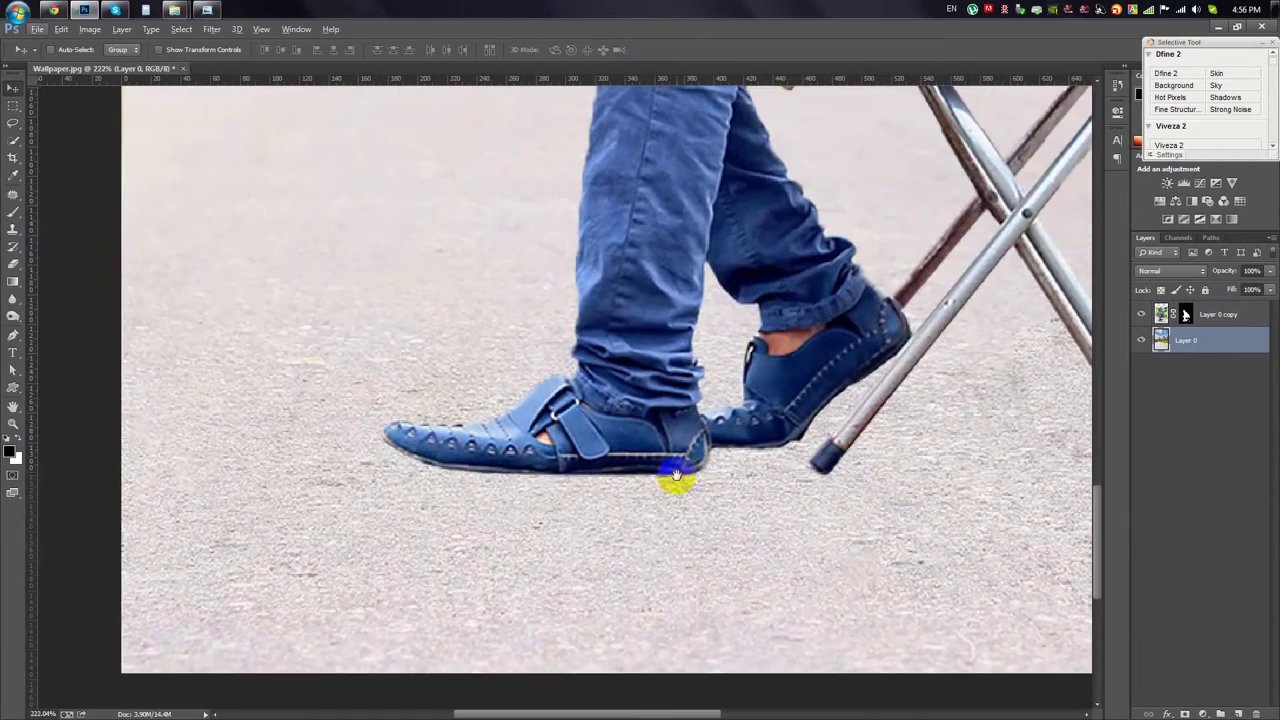
left_click(1240, 712)
key("b")
scroll(528, 408, "up", 2)
right_click(652, 447)
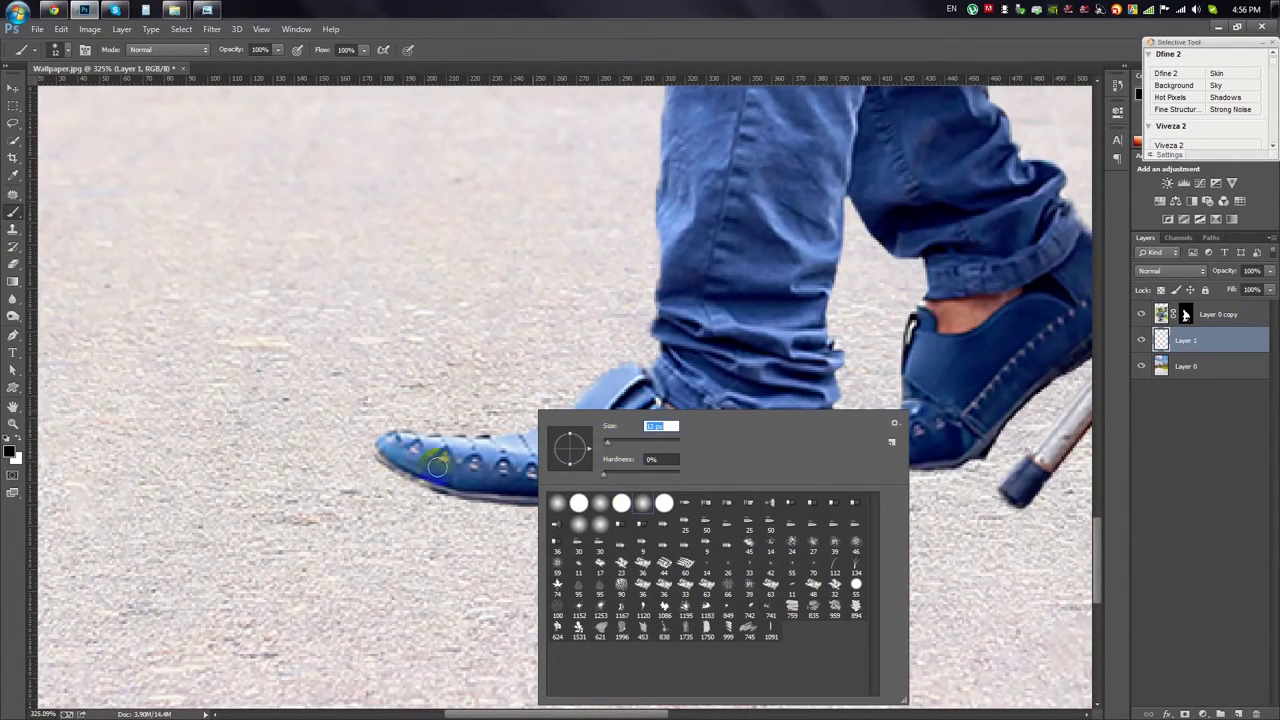
key("Return")
Step: Paint shadows under the shoe sole, toe and stool leg tips, faded to 40% opacity
left_click_drag(535, 497, 830, 502)
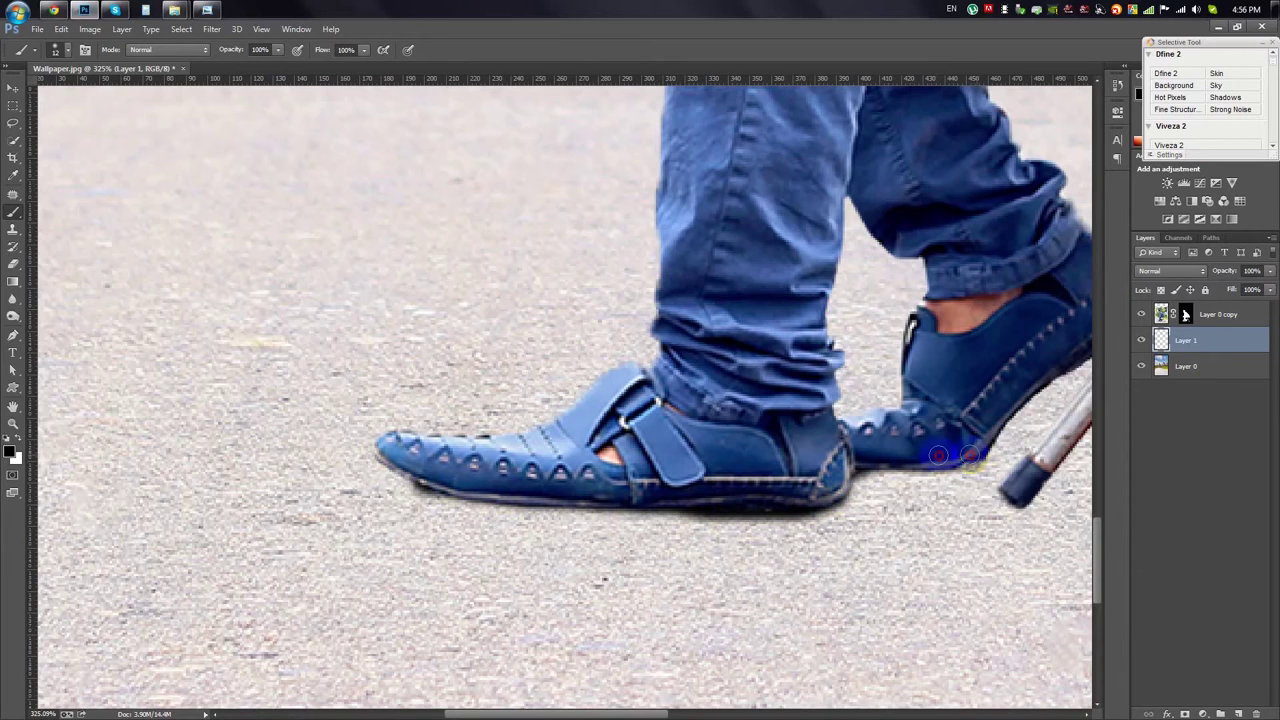
mouse_move(958, 462)
left_mouse_down()
mouse_move(430, 472)
mouse_move(610, 450)
left_mouse_up()
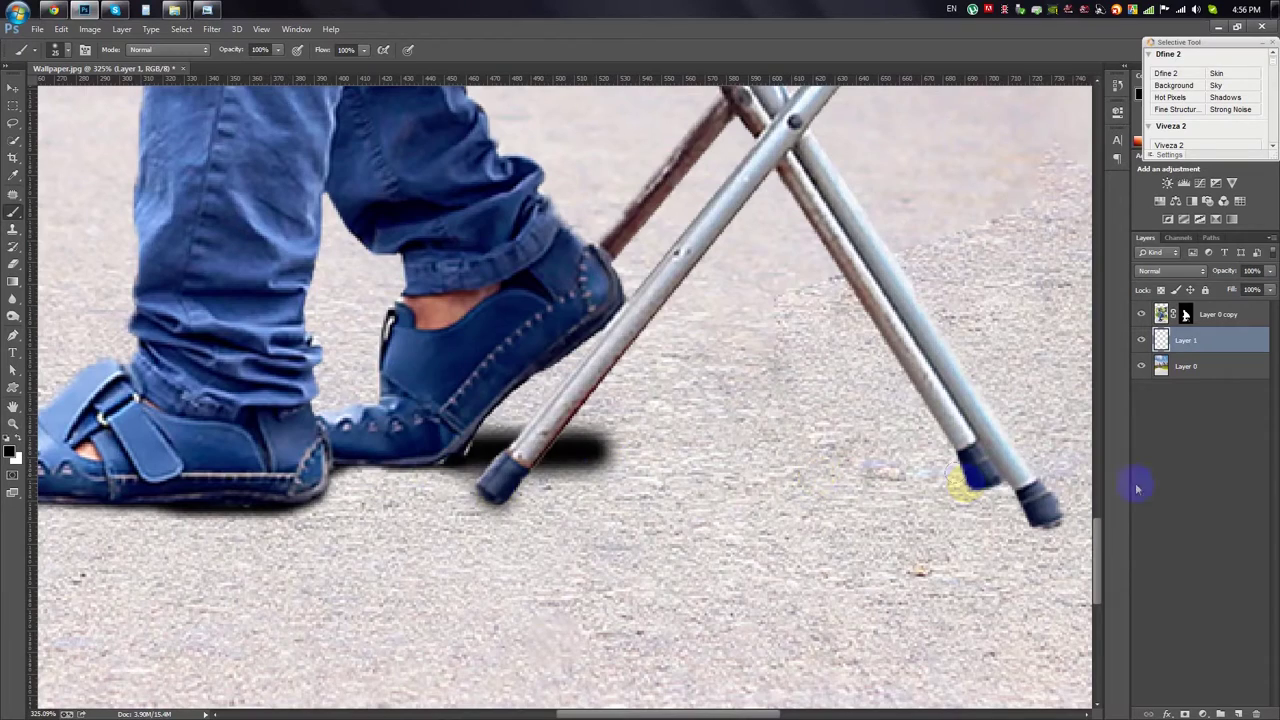
mouse_move(970, 480)
left_mouse_down()
mouse_move(934, 477)
mouse_move(958, 485)
left_mouse_up()
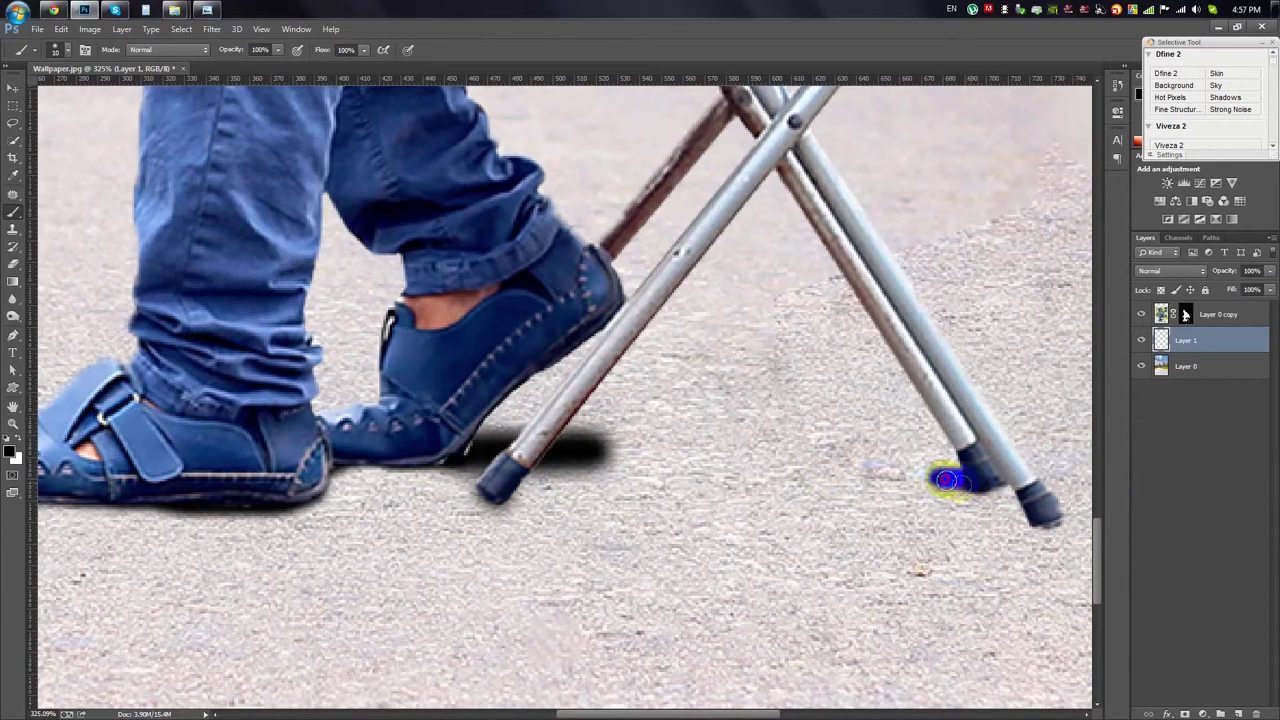
left_click_drag(1045, 512, 986, 508)
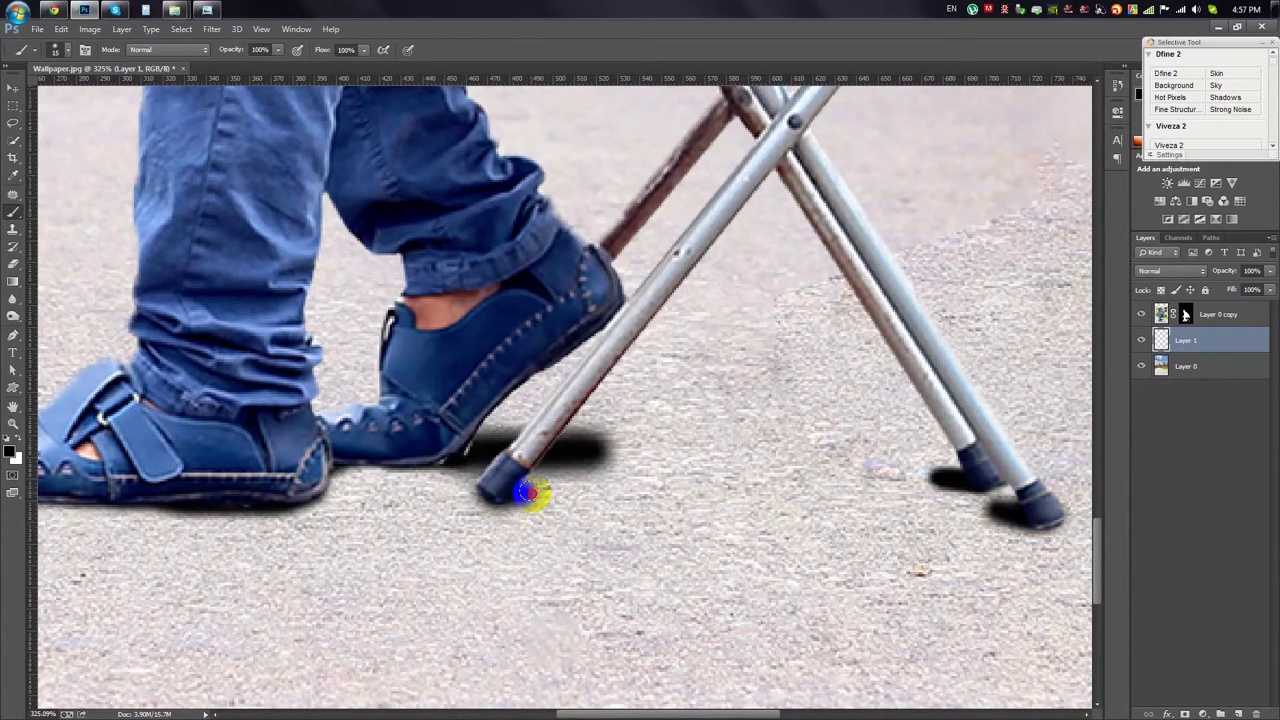
scroll(508, 468, "left", 5)
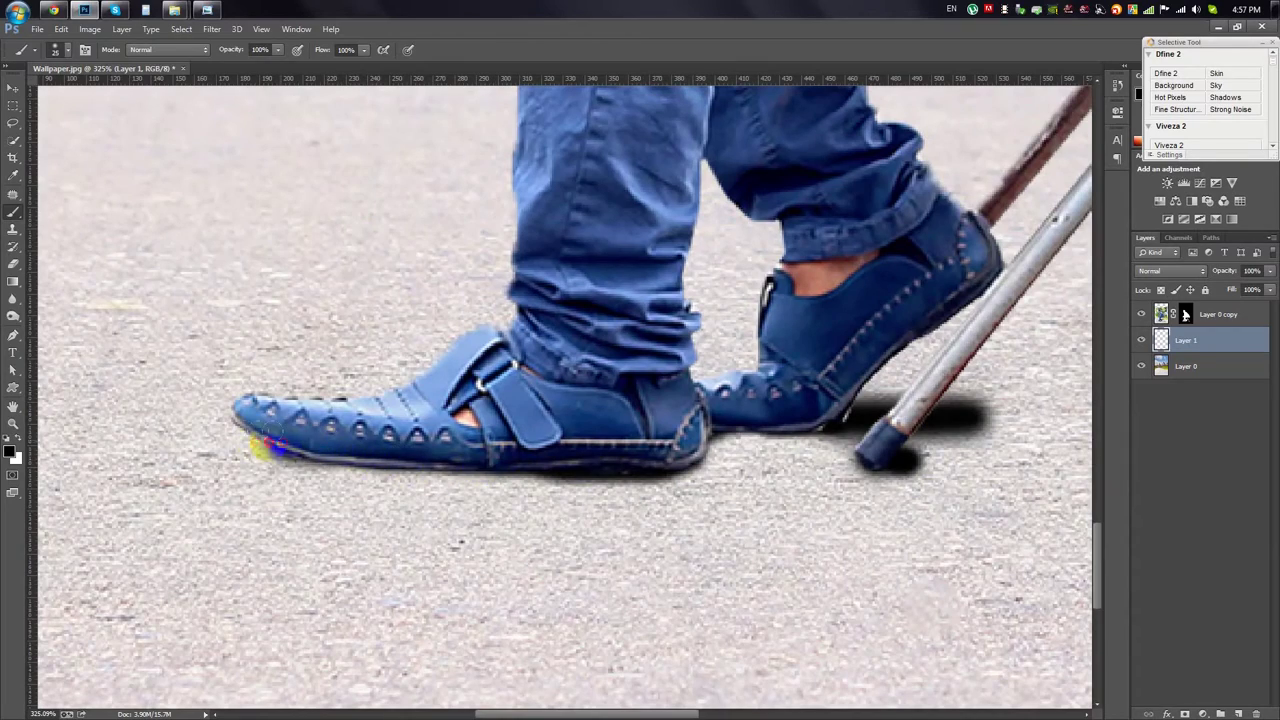
left_click_drag(280, 445, 227, 441)
scroll(416, 455, "down", 5)
scroll(650, 458, "up", 3)
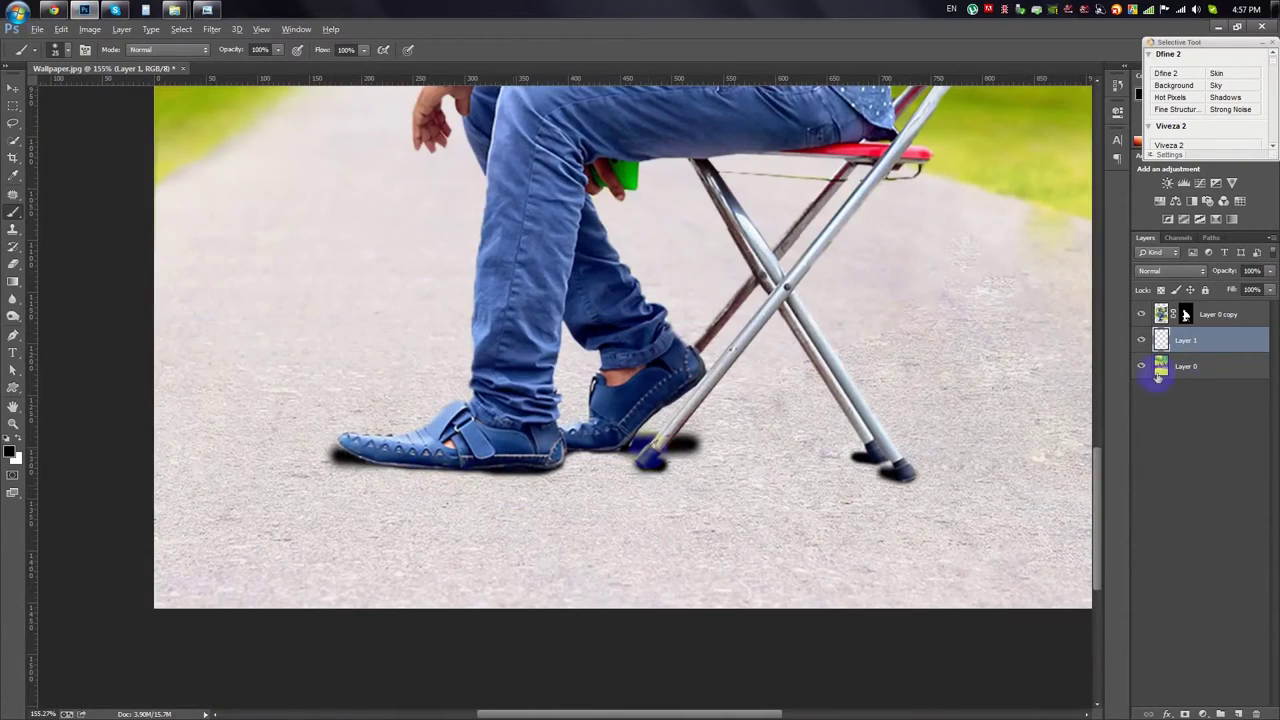
left_click_drag(1212, 280, 1185, 284)
Step: Soften the shadow layer with a Gaussian Blur
left_click(13, 263)
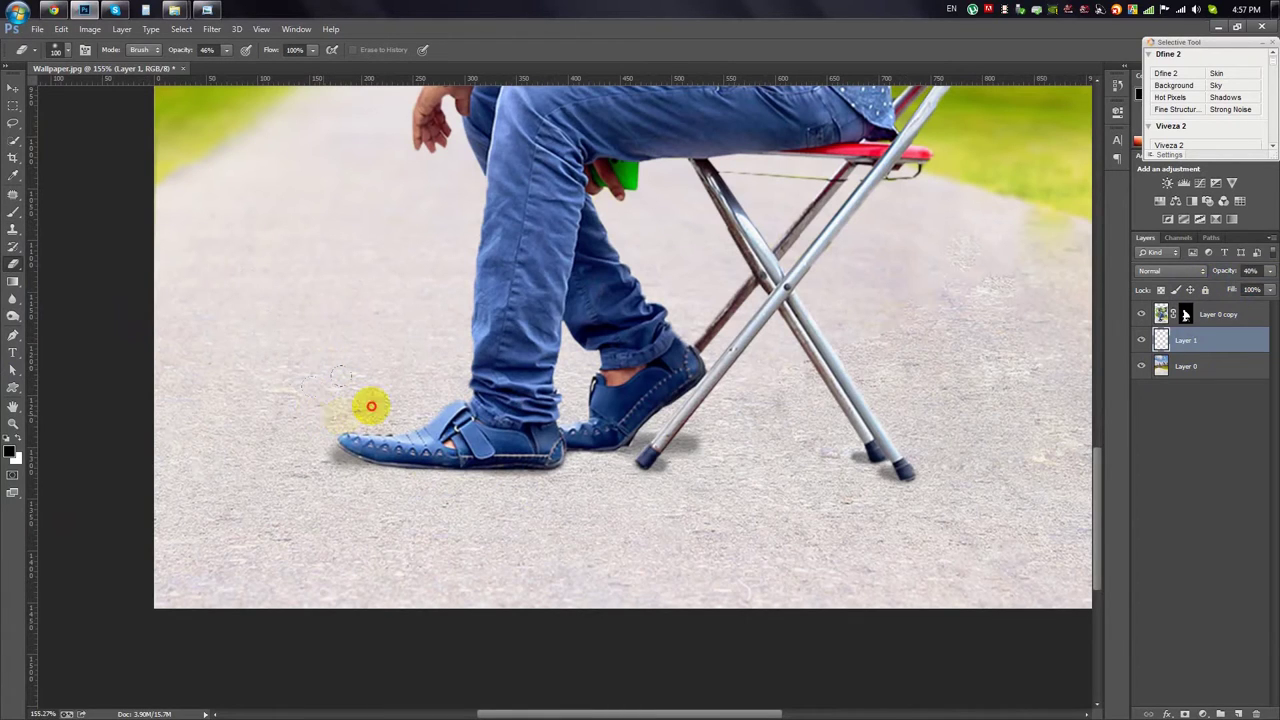
left_click(212, 29)
mouse_move(218, 183)
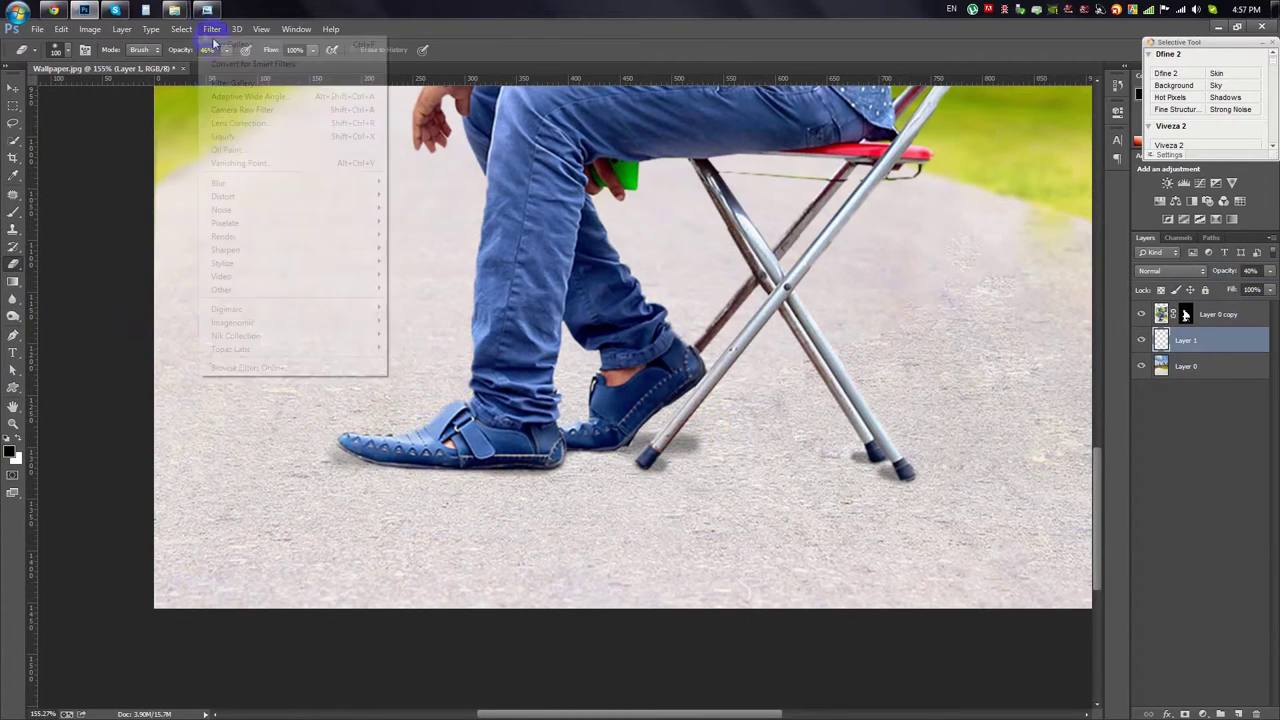
left_click(440, 282)
left_click_drag(810, 390, 847, 396)
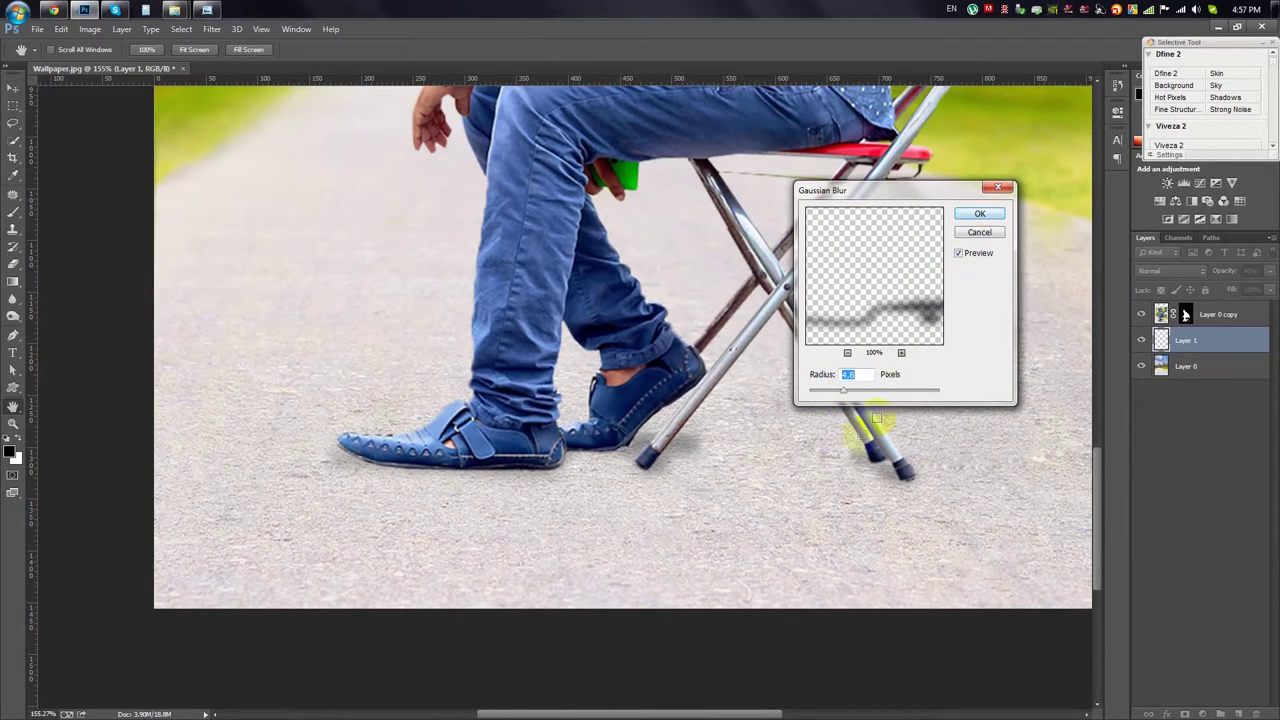
left_click(979, 213)
Step: Erase a stray shadow near the shoe and add Layer 2 with the brush ready
left_click(652, 410)
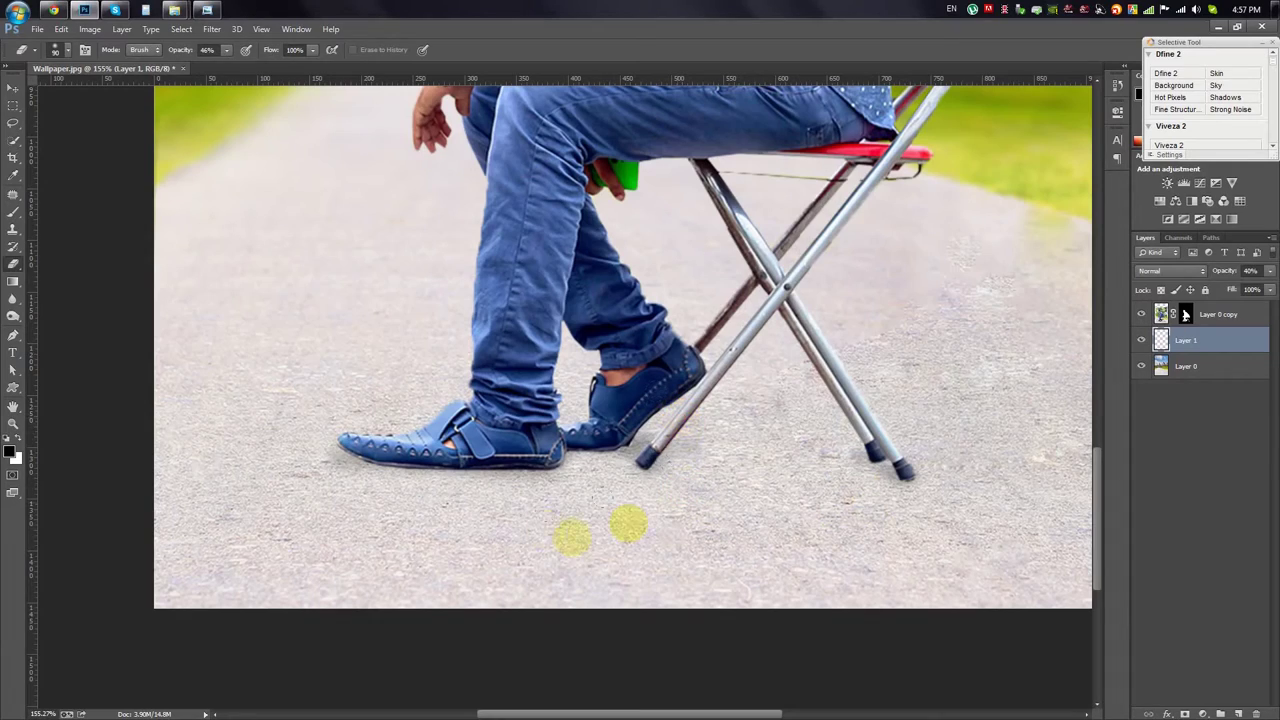
key("v")
scroll(459, 500, "up", 3)
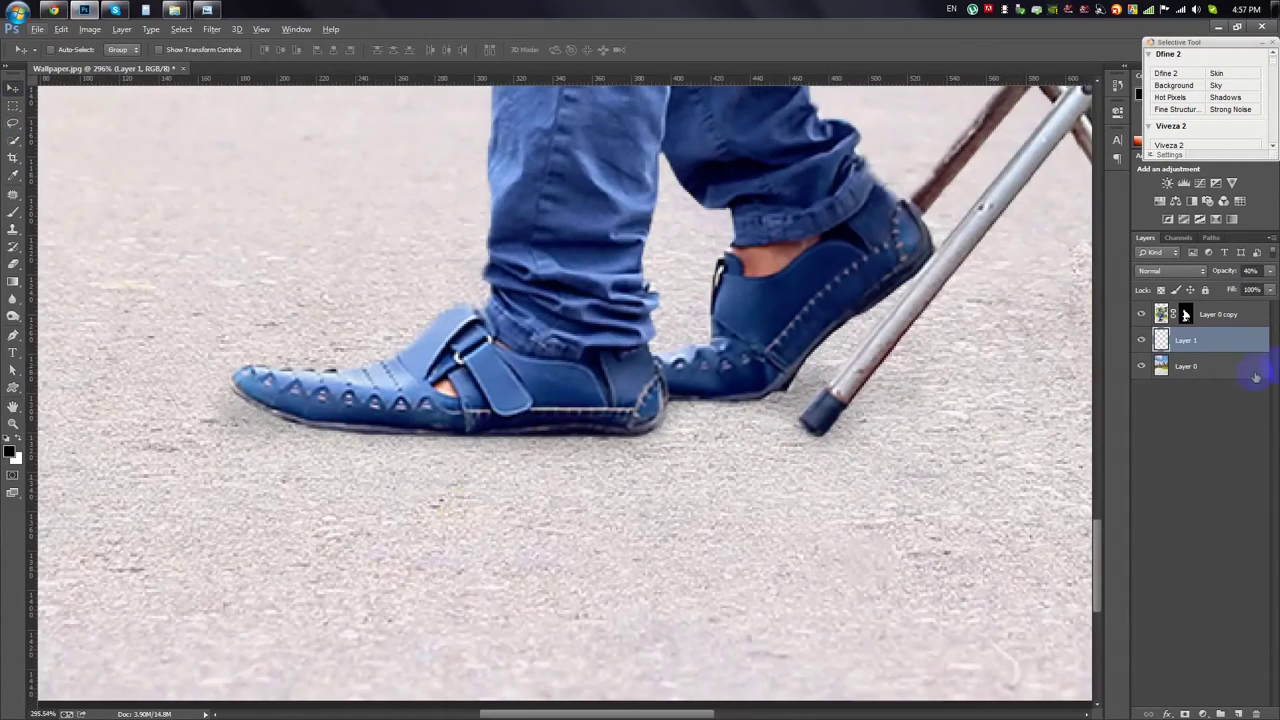
left_click(1241, 712)
key("b")
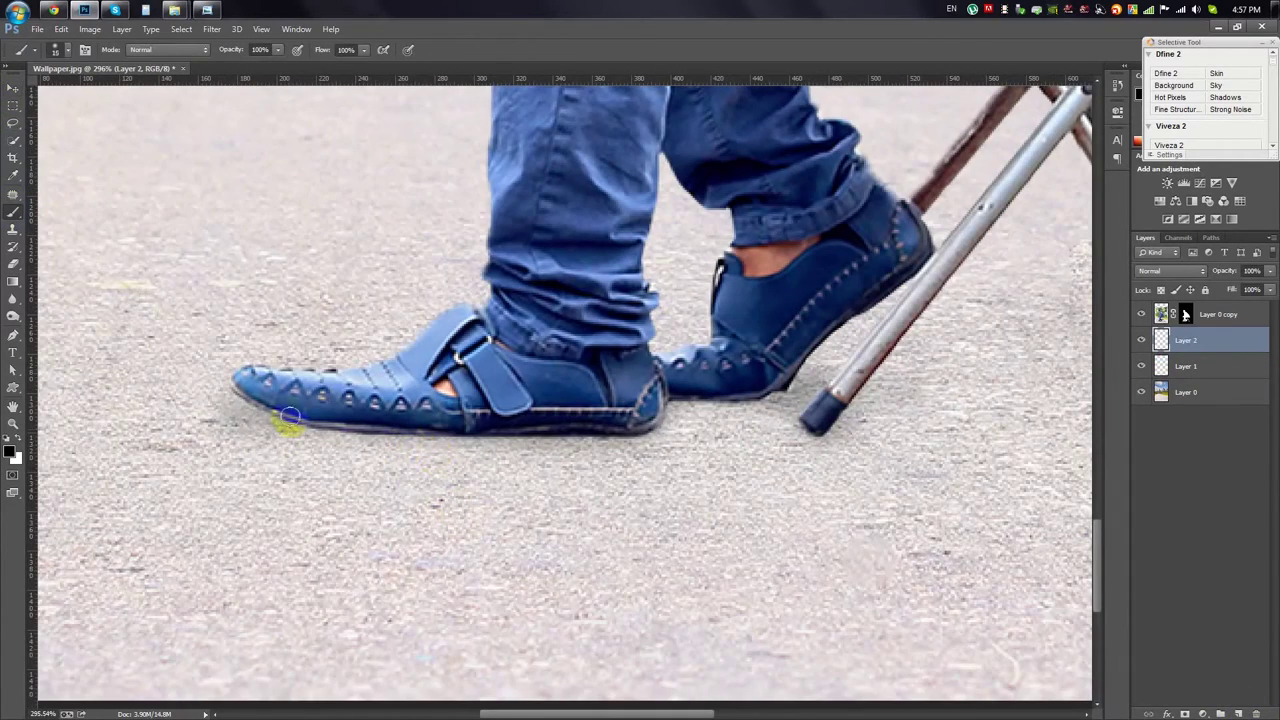
Step: Paint a thin dark stroke along the shoe sole on Layer 2, then add Layer 3
left_click_drag(396, 432, 604, 434)
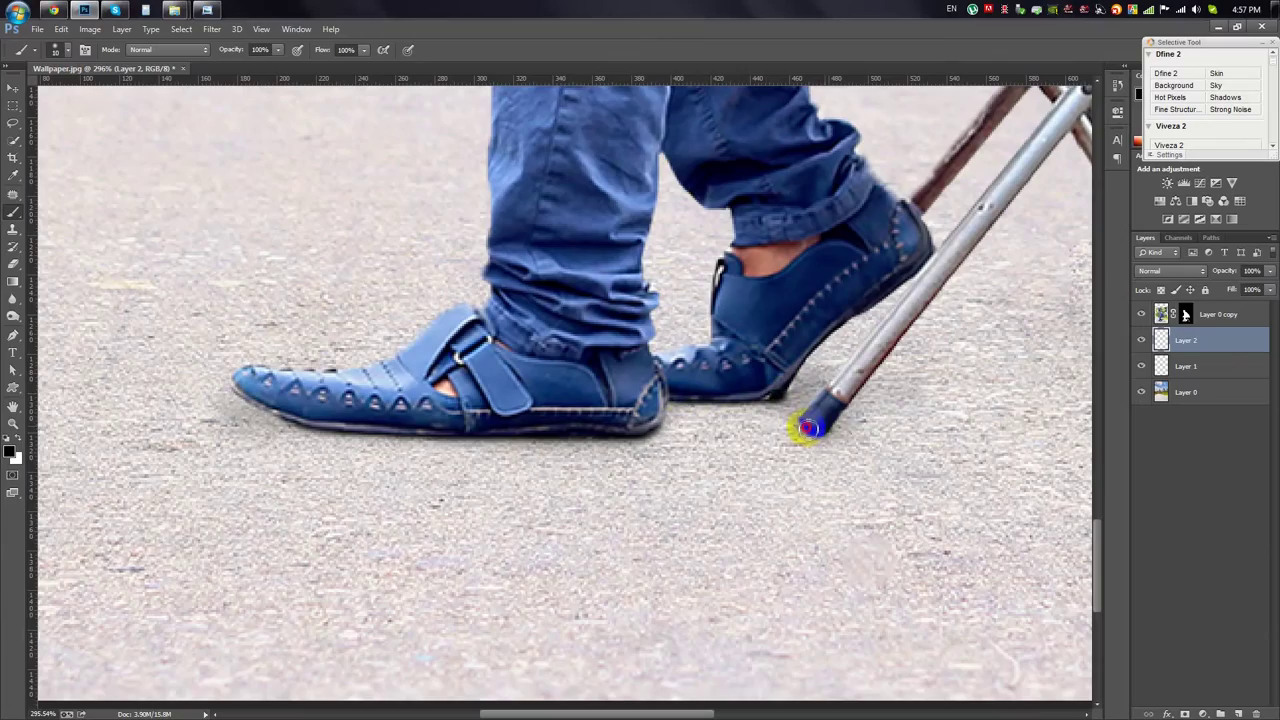
scroll(838, 428, "right", 5)
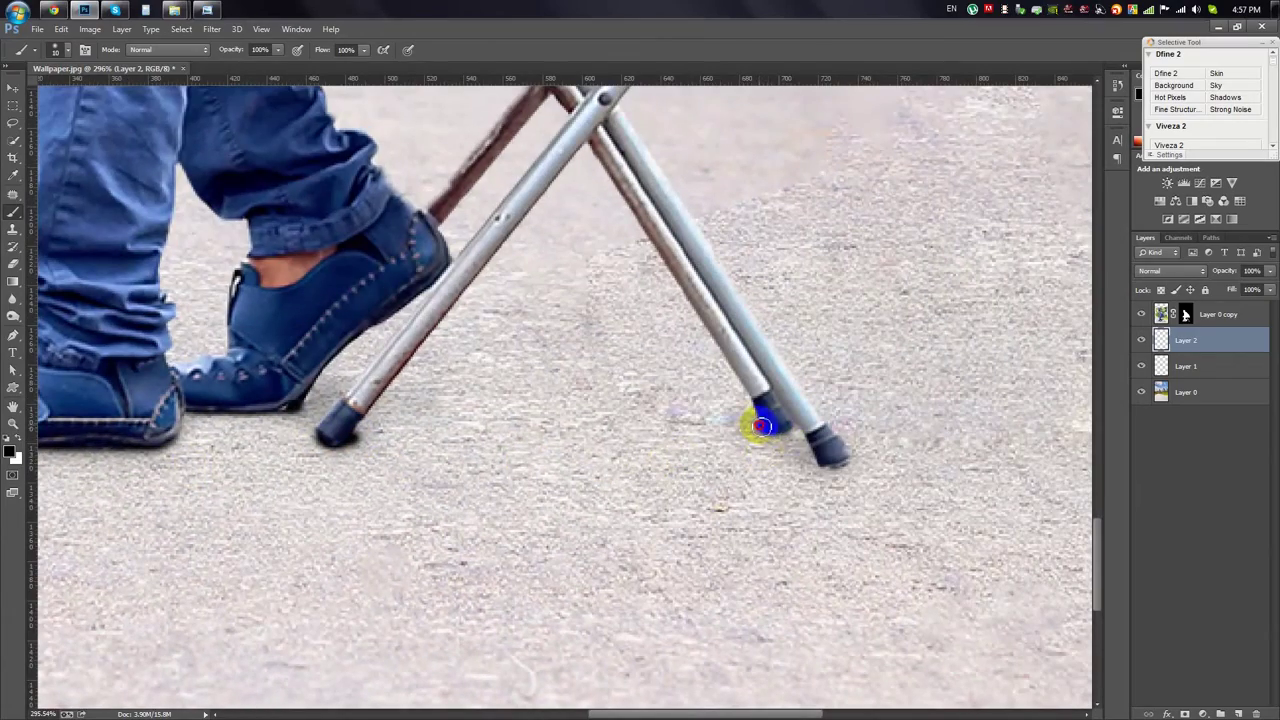
scroll(829, 460, "down", 3)
scroll(486, 434, "down", 3)
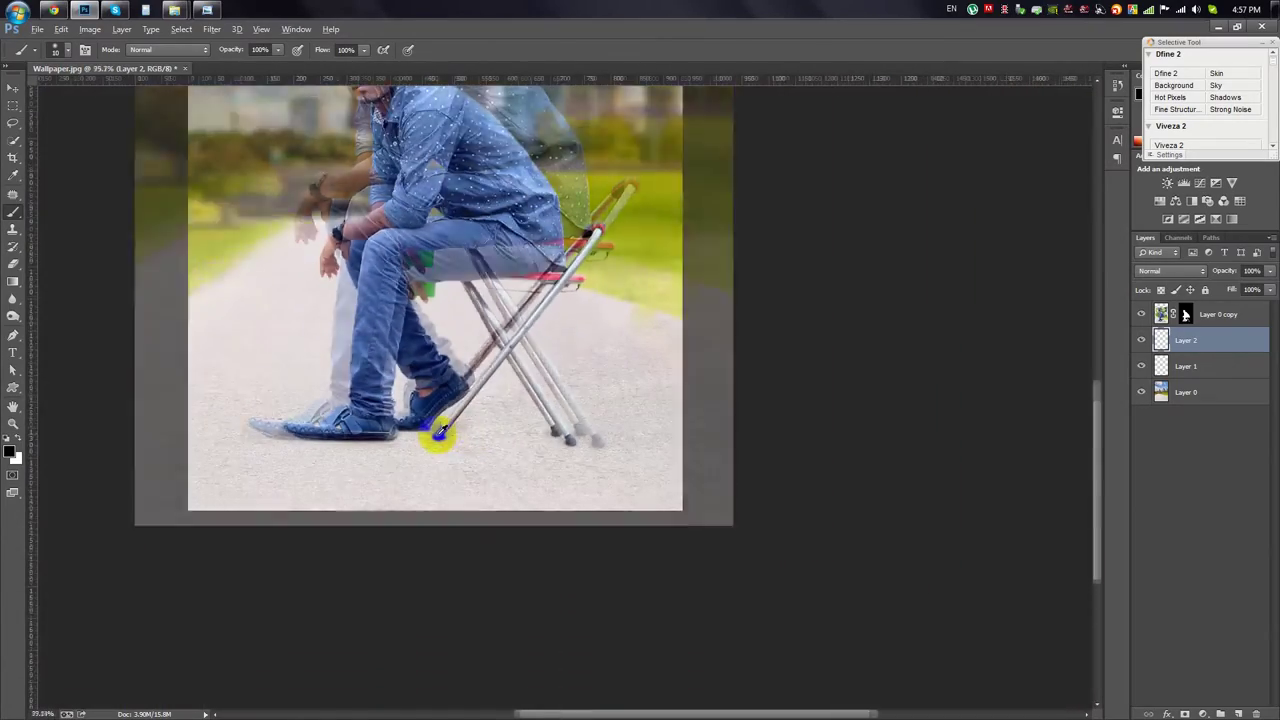
scroll(437, 434, "down", 2)
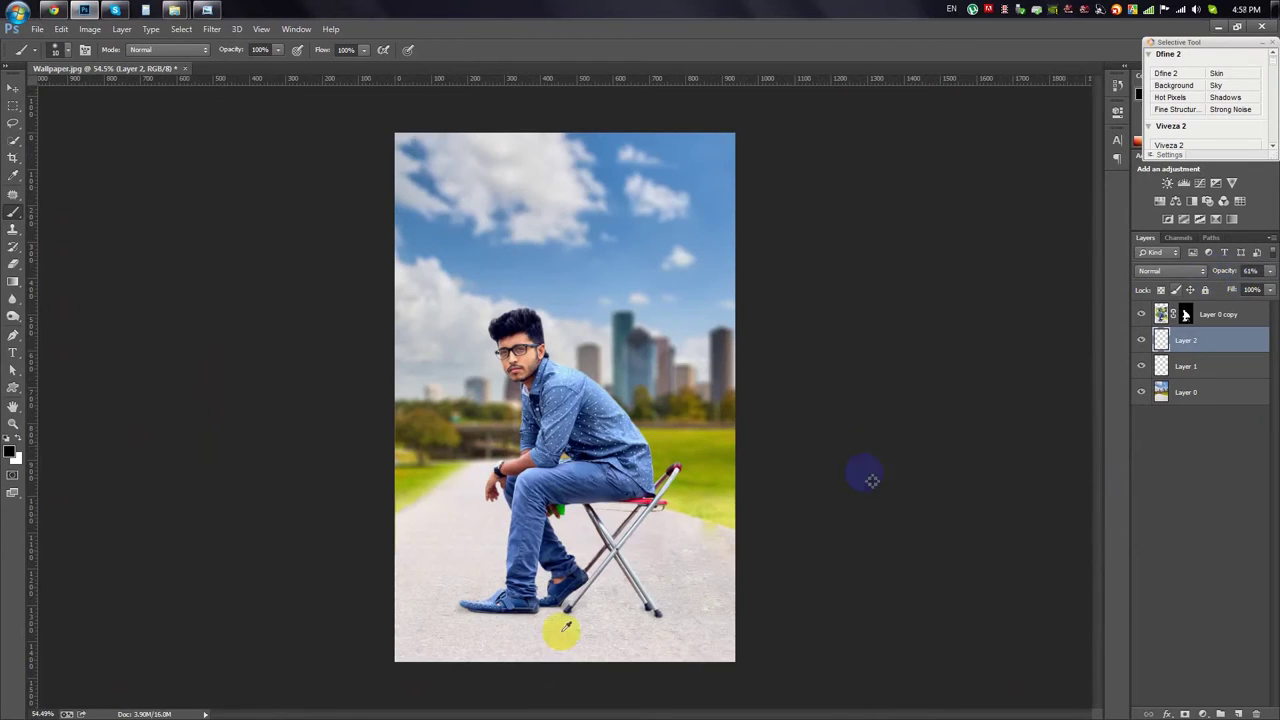
scroll(868, 479, "up", 3)
left_click(1237, 713)
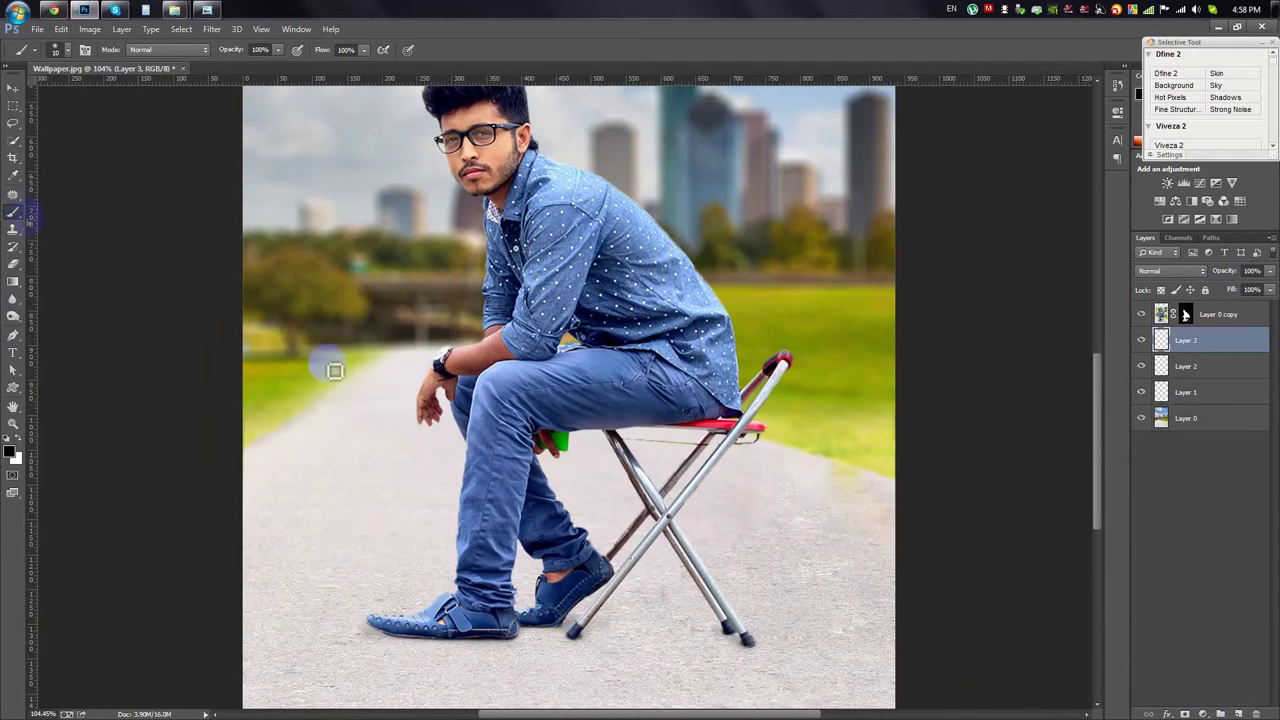
Step: Paint a soft black dot and flatten it into a wide shadow beneath both shoes
left_click(400, 519)
key("ctrl+t")
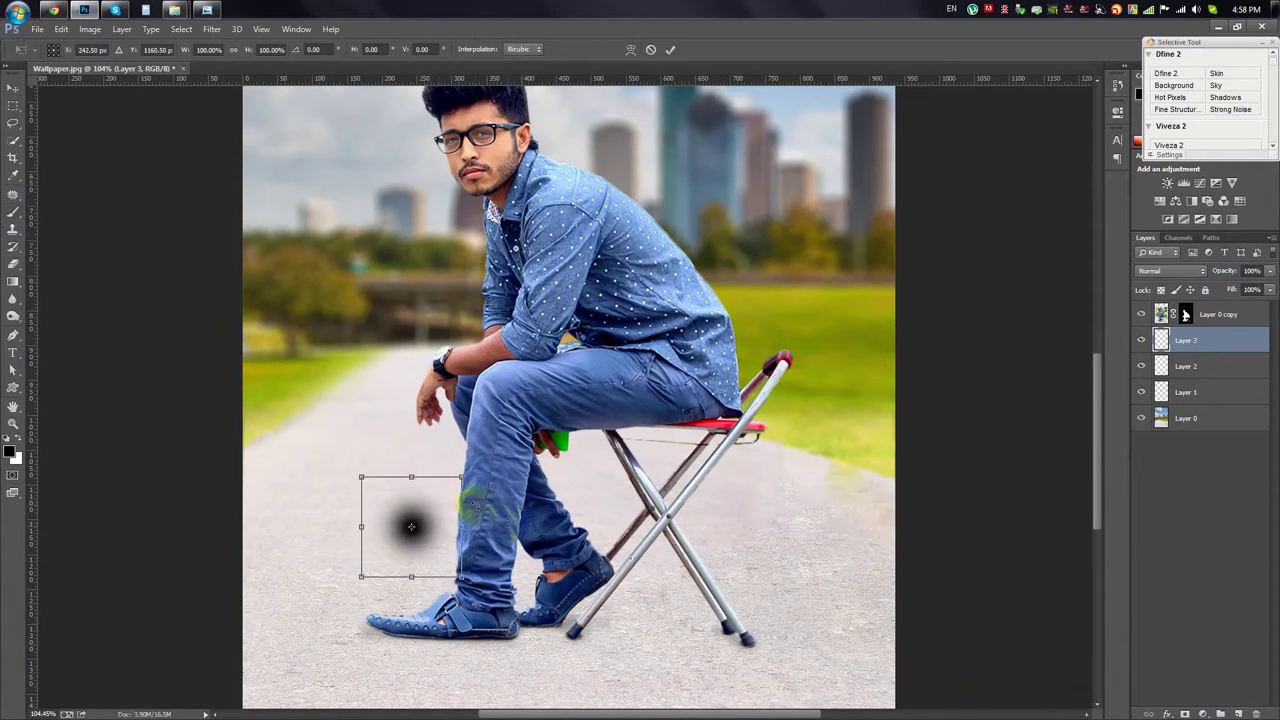
left_click_drag(409, 526, 452, 636)
left_click_drag(537, 636, 637, 632)
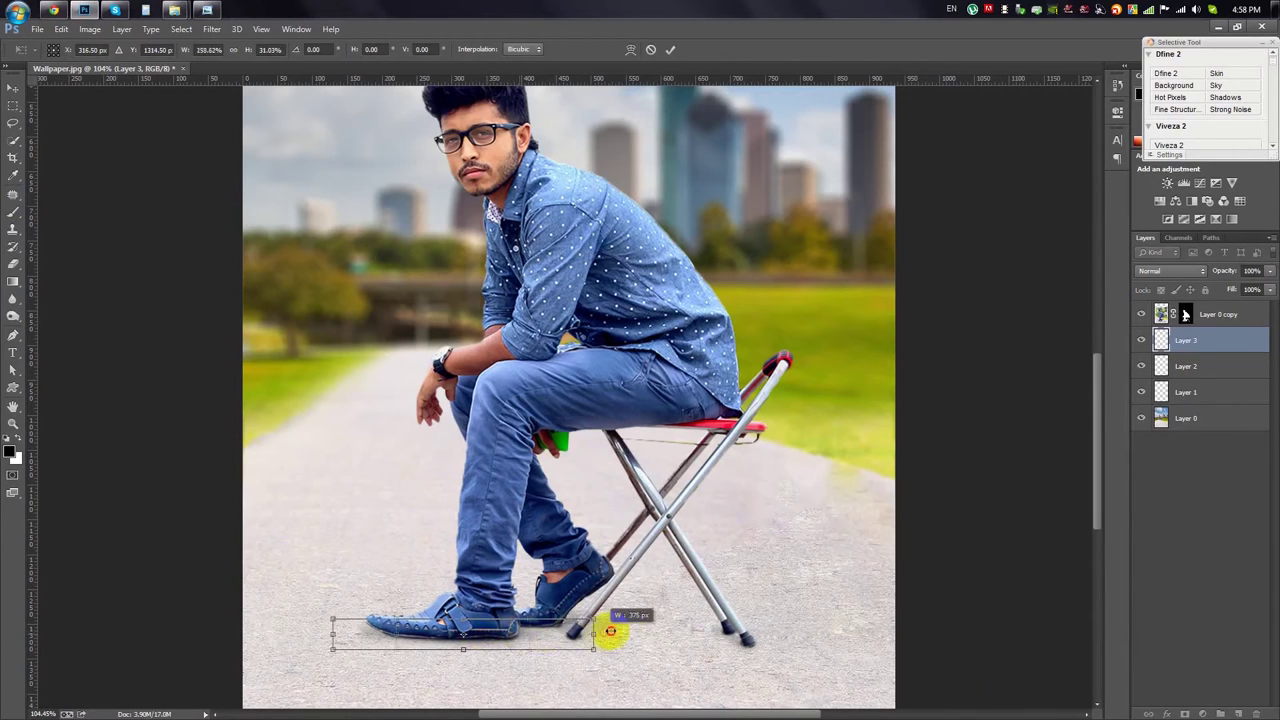
key("Return")
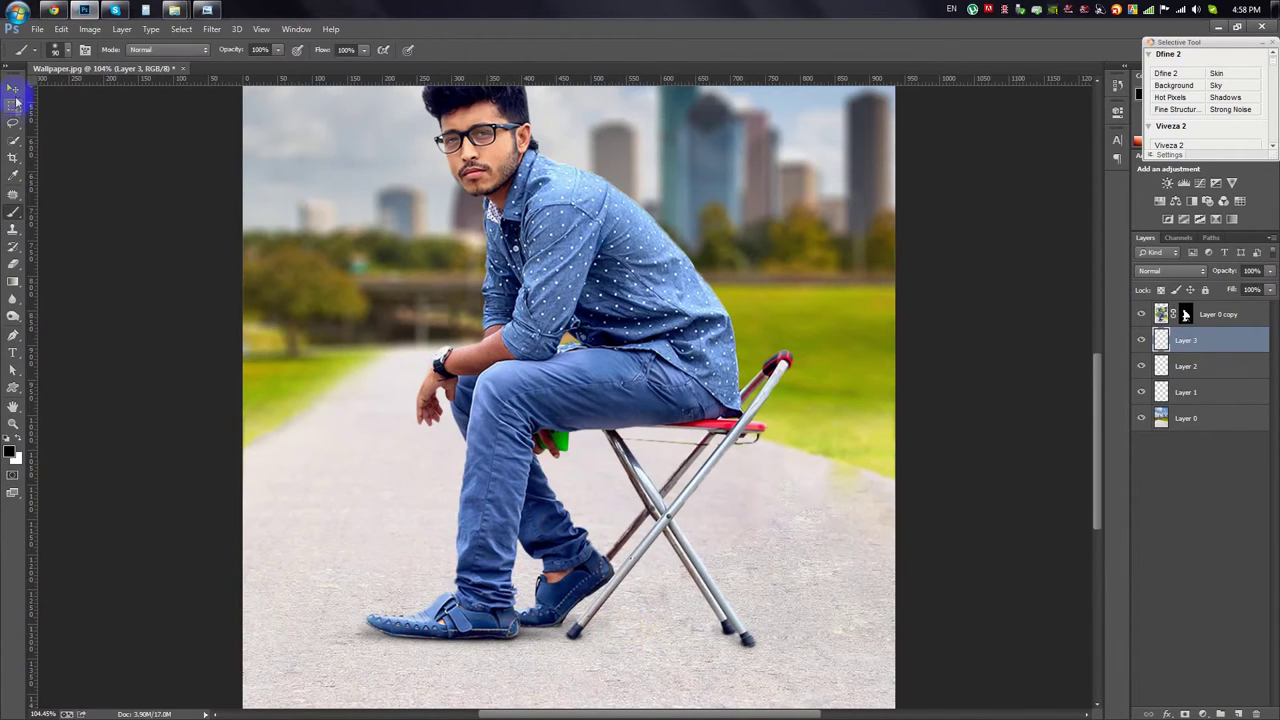
Step: Duplicate the shoe shadow and place the copy under the stool's rear leg
left_click(13, 89)
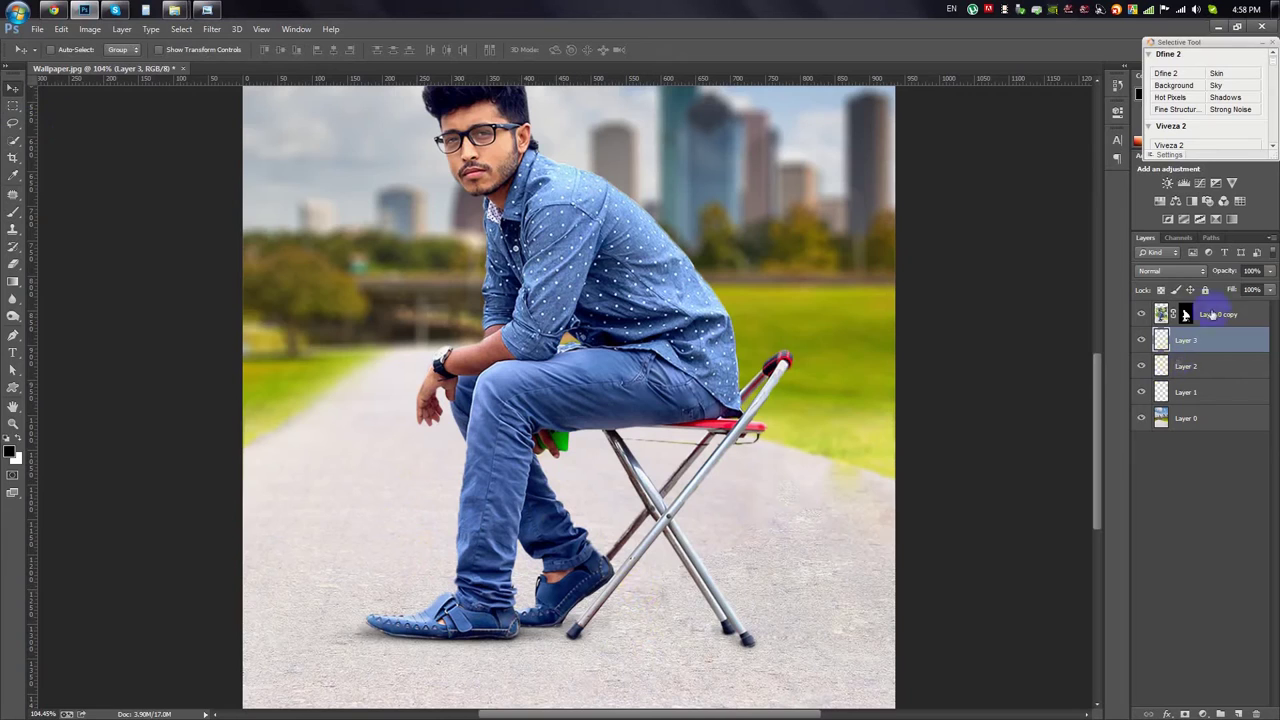
mouse_move(645, 594)
left_mouse_down()
mouse_move(666, 609)
mouse_move(640, 635)
left_mouse_up()
key("ctrl+t")
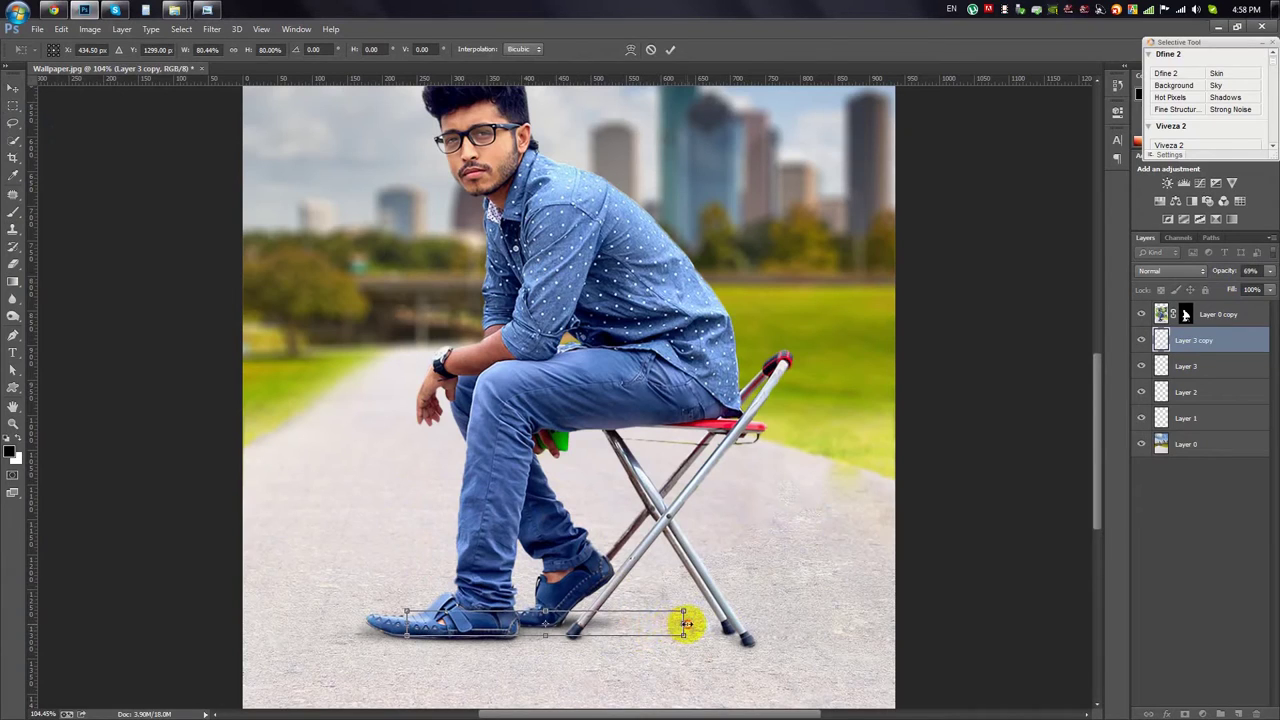
key("Return")
mouse_move(517, 617)
left_mouse_down()
mouse_move(762, 654)
mouse_move(757, 640)
left_mouse_up()
Step: Make narrower shadow copies and position one under the stool's front leg
key("ctrl+j")
key("ctrl+t")
key("Return")
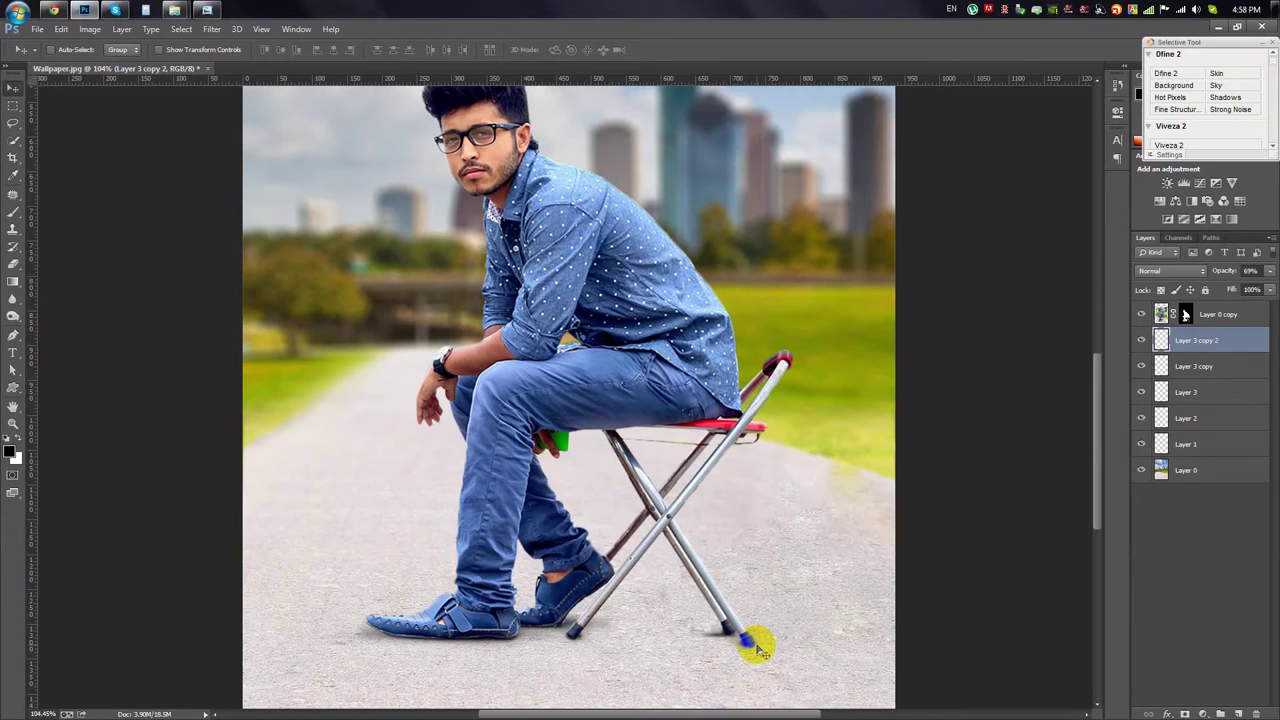
left_click_drag(756, 648, 783, 669)
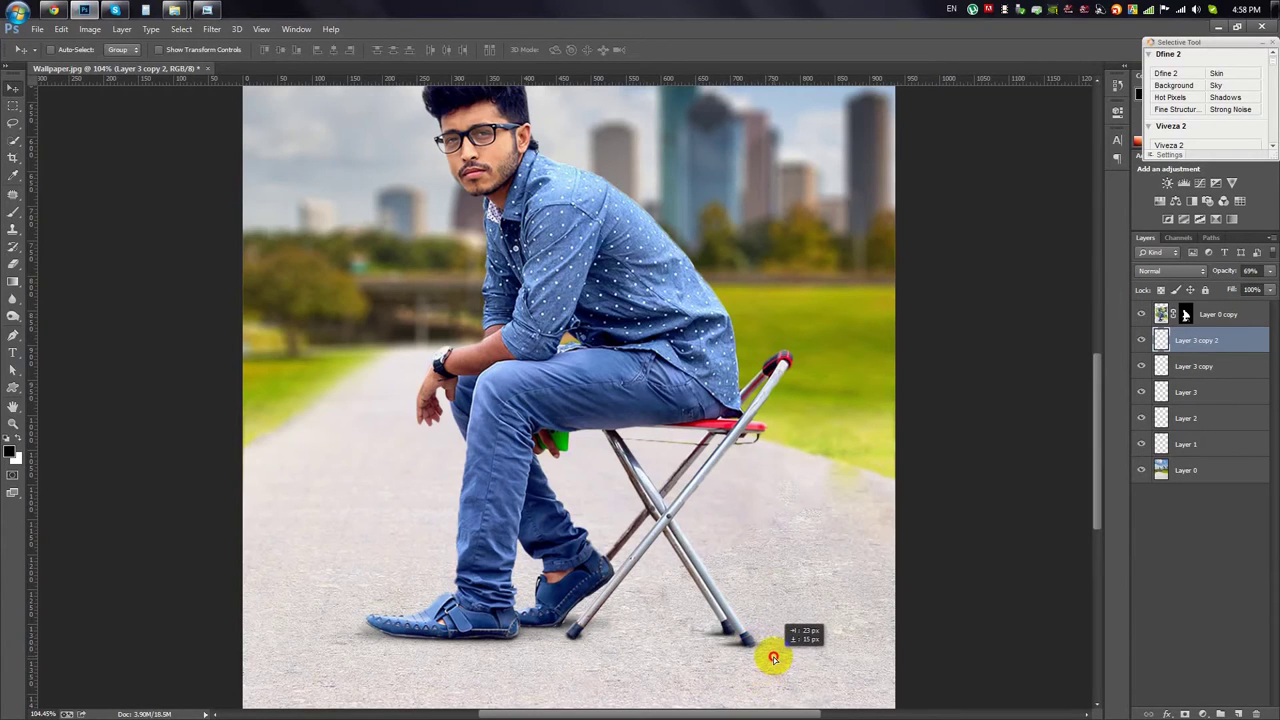
mouse_move(779, 661)
left_mouse_down()
mouse_move(620, 652)
mouse_move(632, 656)
left_mouse_up()
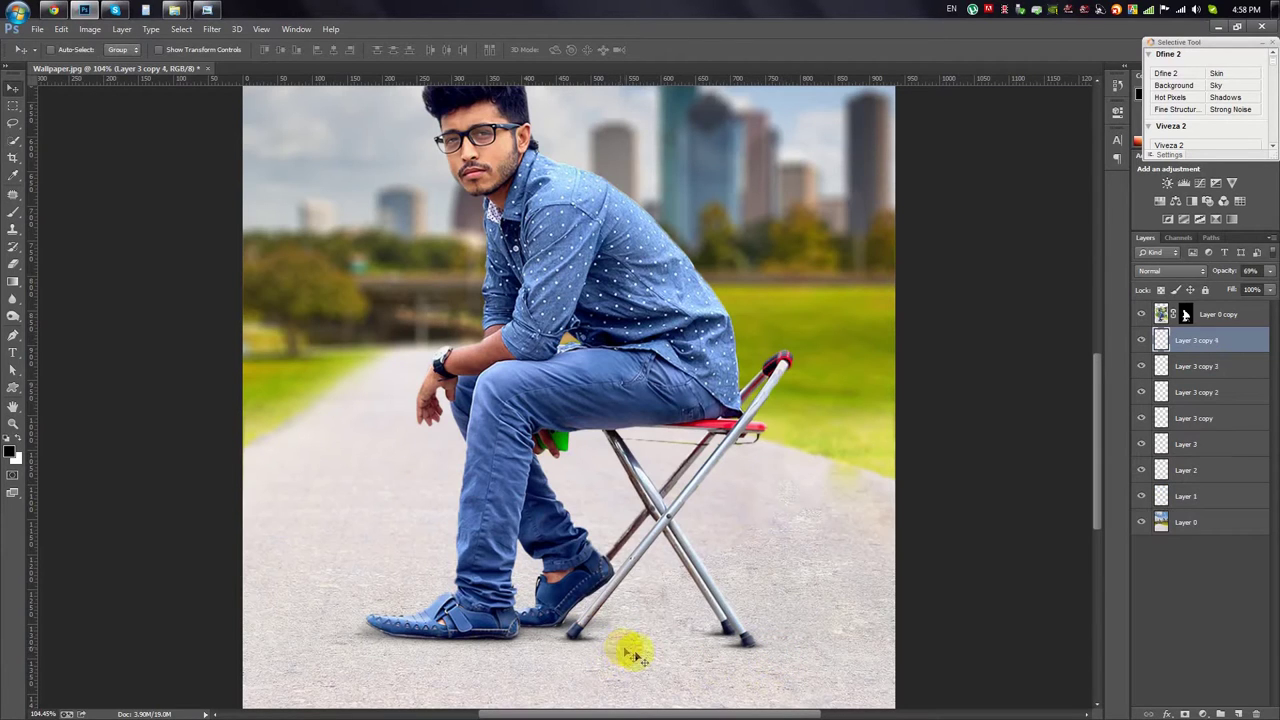
Step: Merge all the shadow layers down to Layer 1 into one layer
scroll(645, 660, "down", 5)
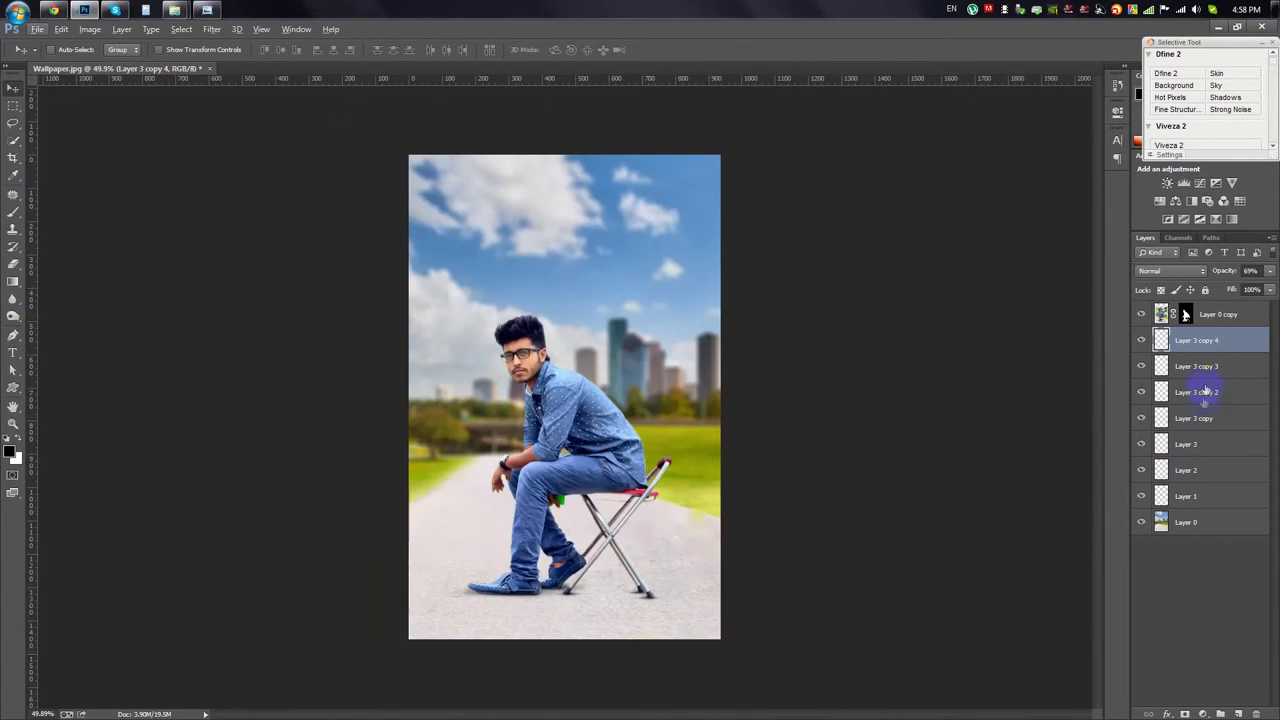
left_click(1186, 470, "shift")
left_click(1186, 496, "shift")
key("ctrl+e")
key("ctrl+0")
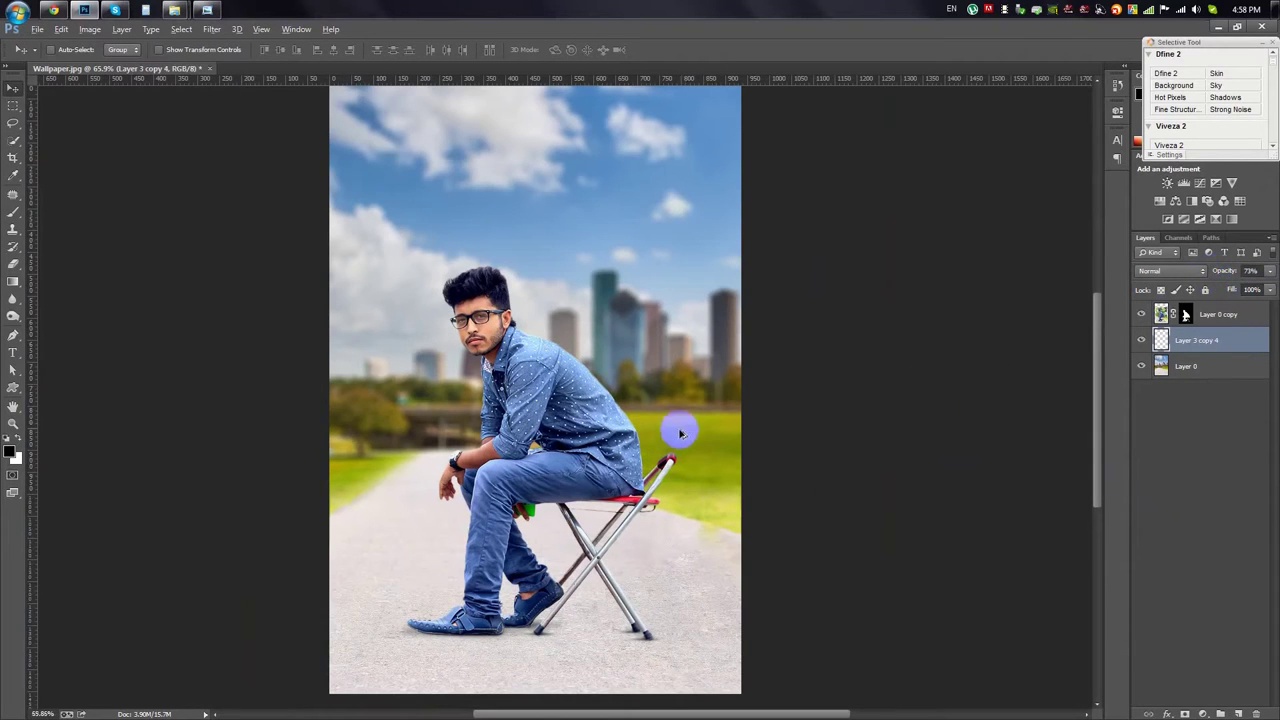
Step: Add a new empty layer directly above the man's layer
scroll(677, 429, "down", 3)
scroll(677, 429, "up", 2)
left_click(1218, 314)
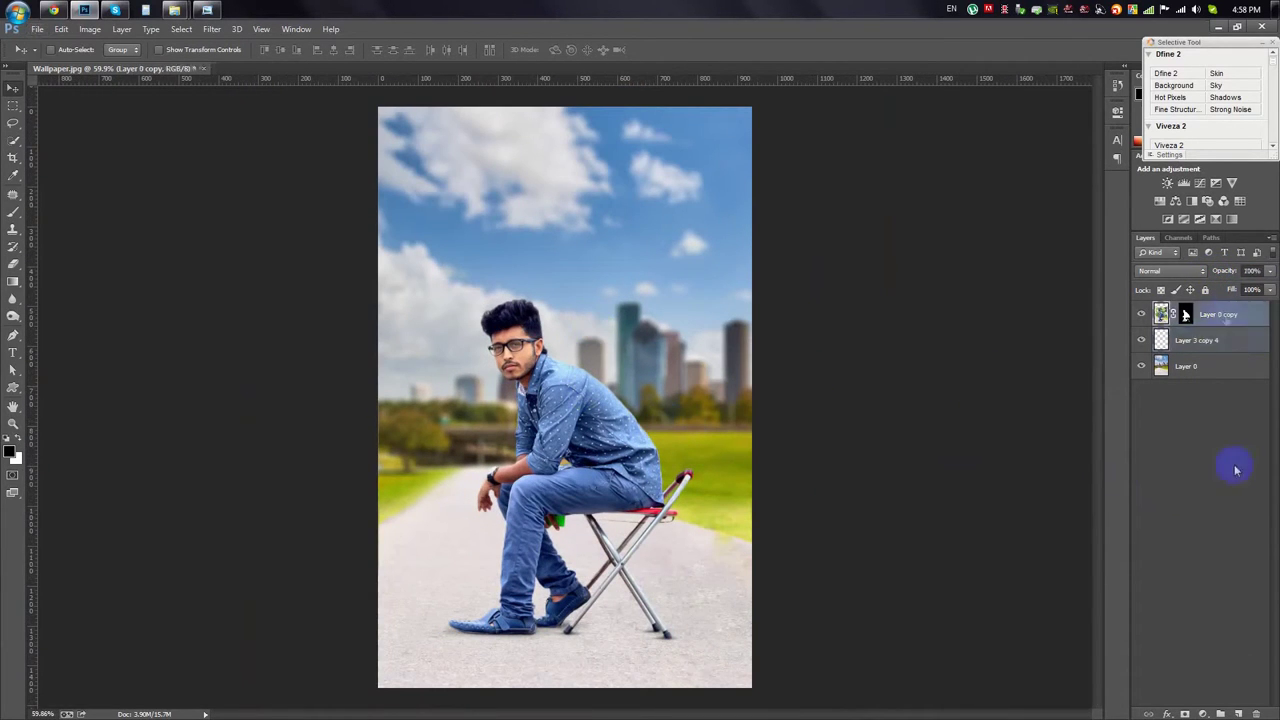
left_click(1238, 714)
Step: Paint a large soft white brush dab behind the man's head and position it
left_click(13, 212)
right_click(509, 308)
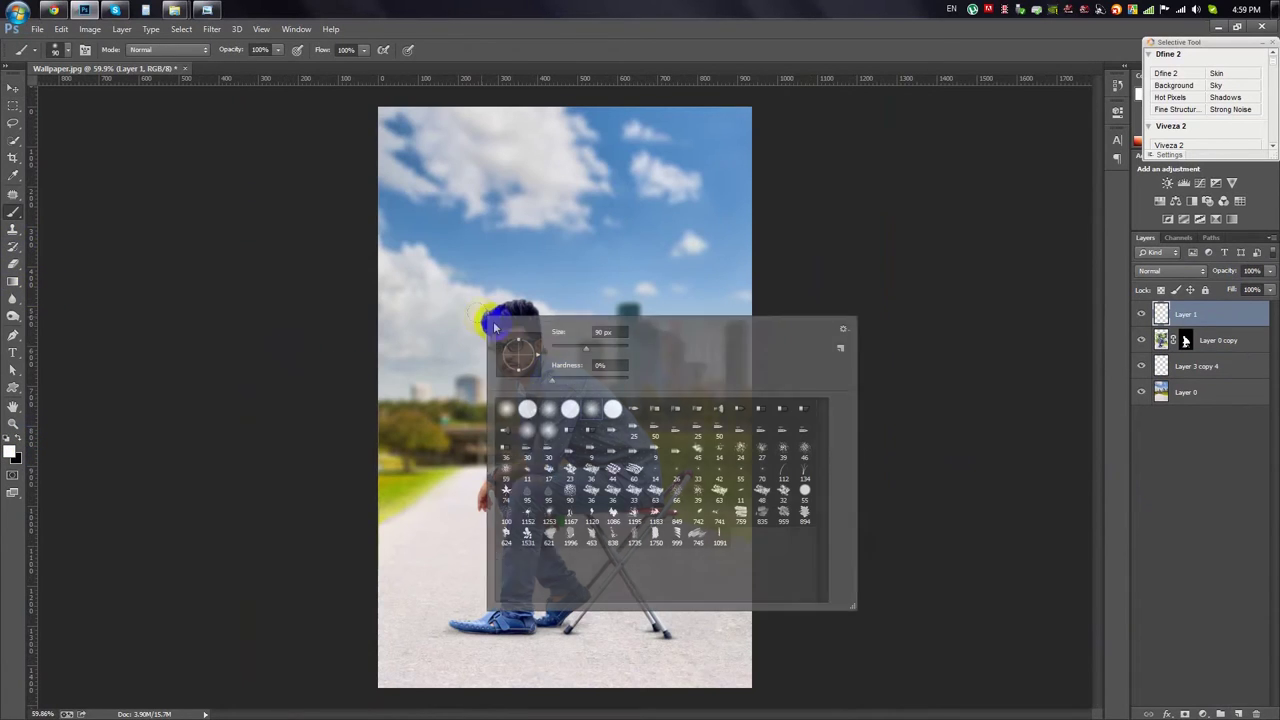
left_click(663, 86)
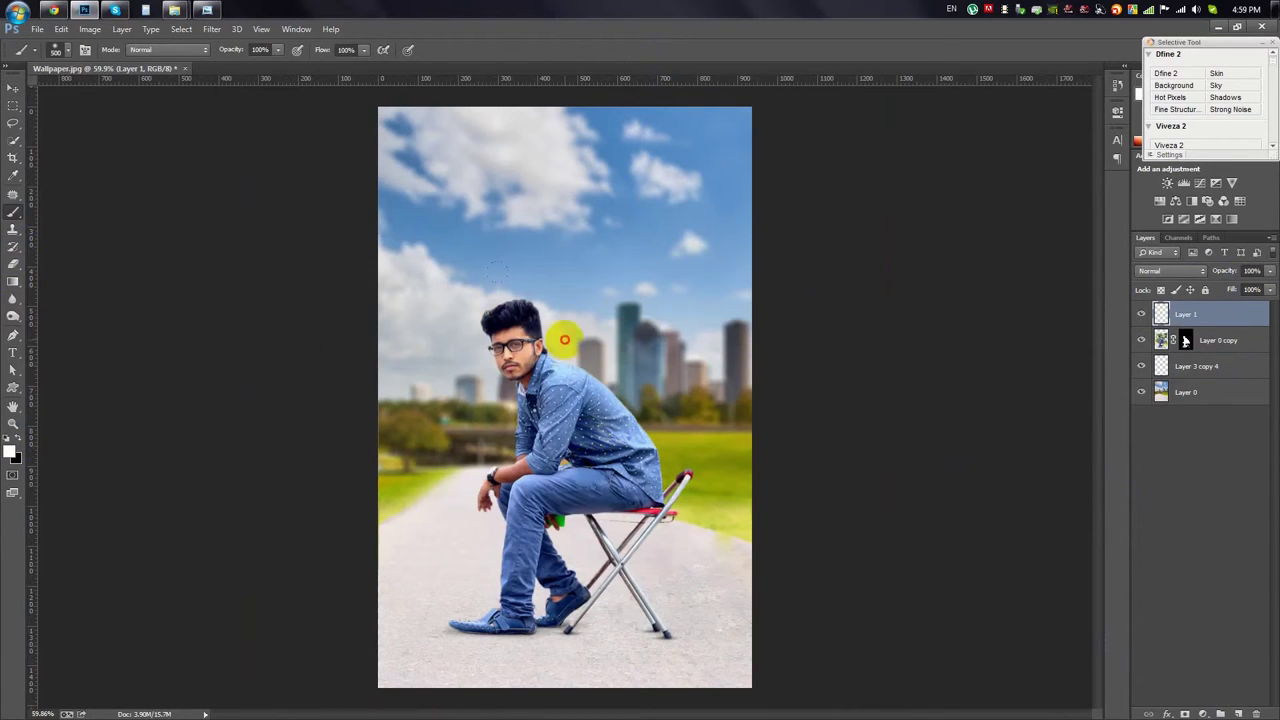
left_click(565, 339)
left_click(16, 88)
left_click_drag(615, 350, 640, 345)
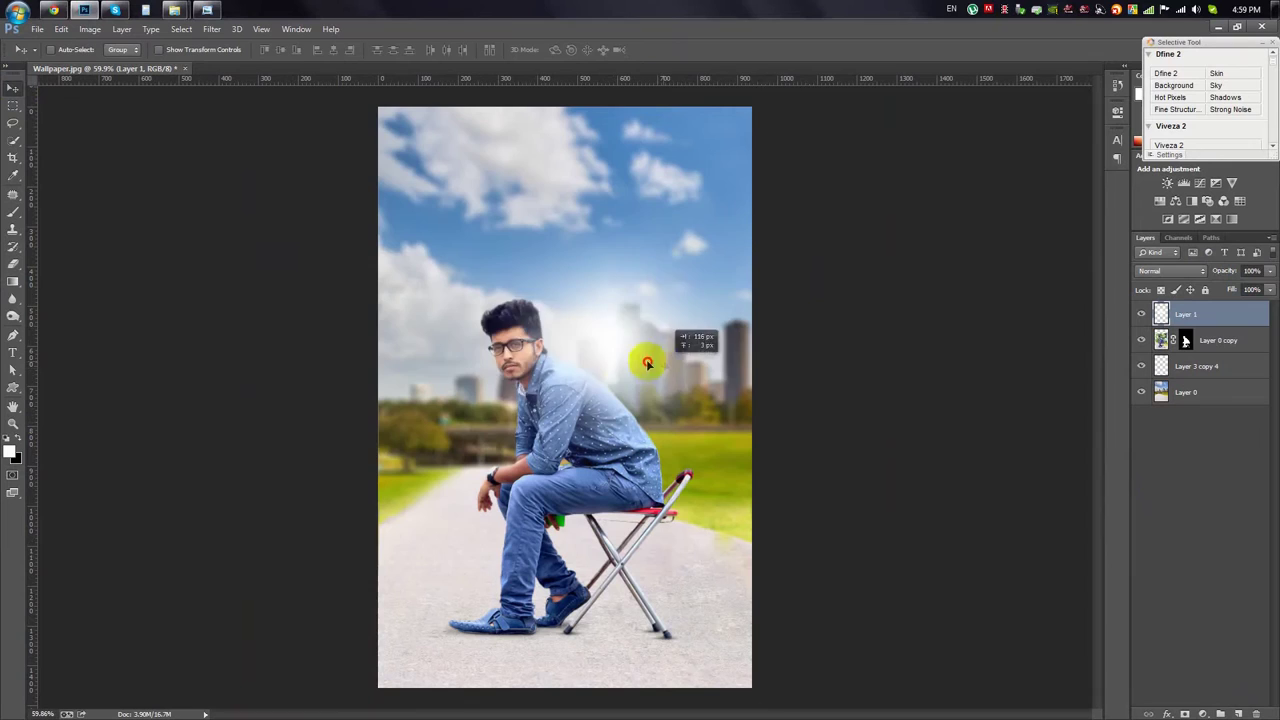
Step: Set the glow layer to Linear Dodge (Add) blending at about 97% opacity
scroll(672, 363, "up", 2)
left_click_drag(1225, 275, 1200, 275)
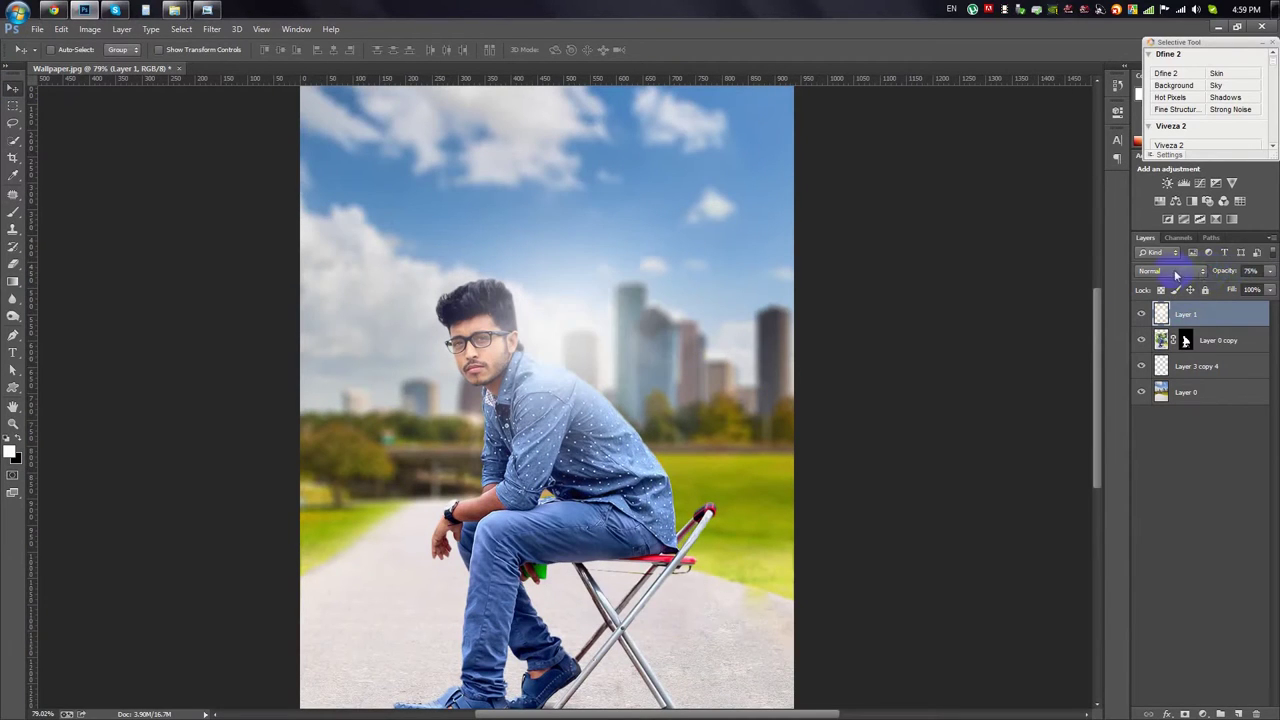
left_click(1170, 271)
left_click(1160, 392)
left_click(1170, 271)
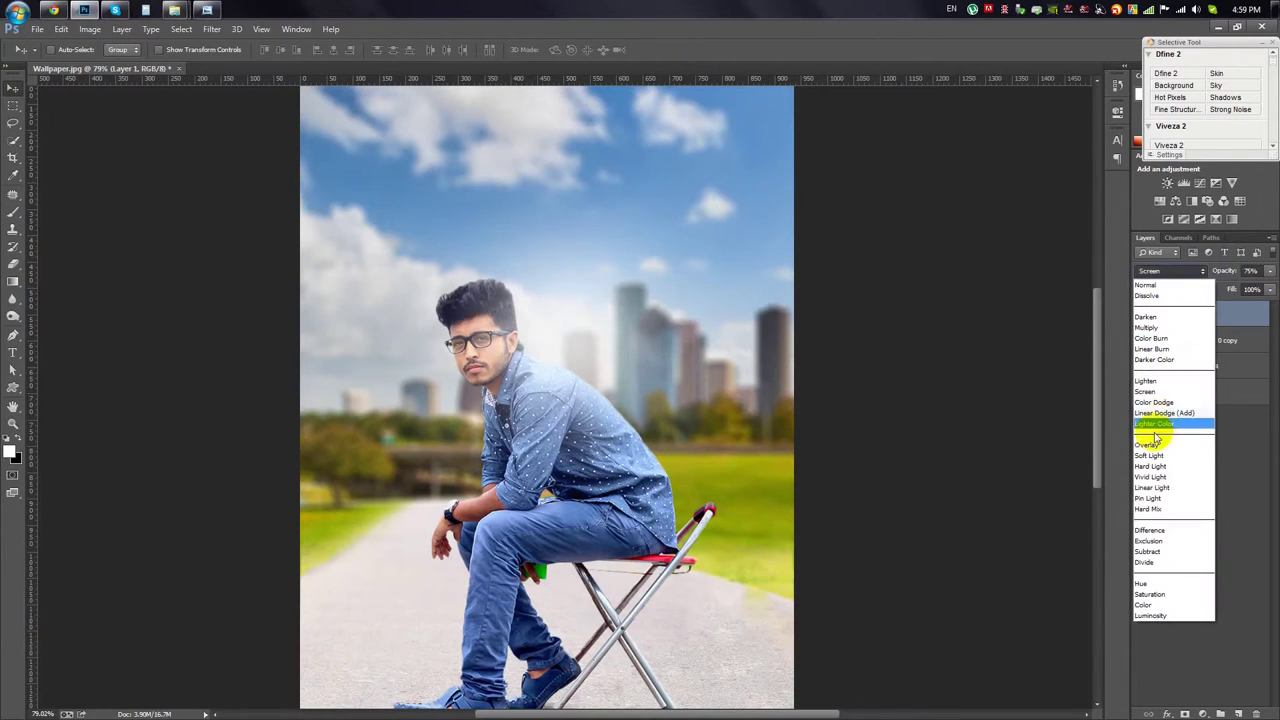
left_click(1155, 444)
left_click(1170, 271)
left_click(1150, 391)
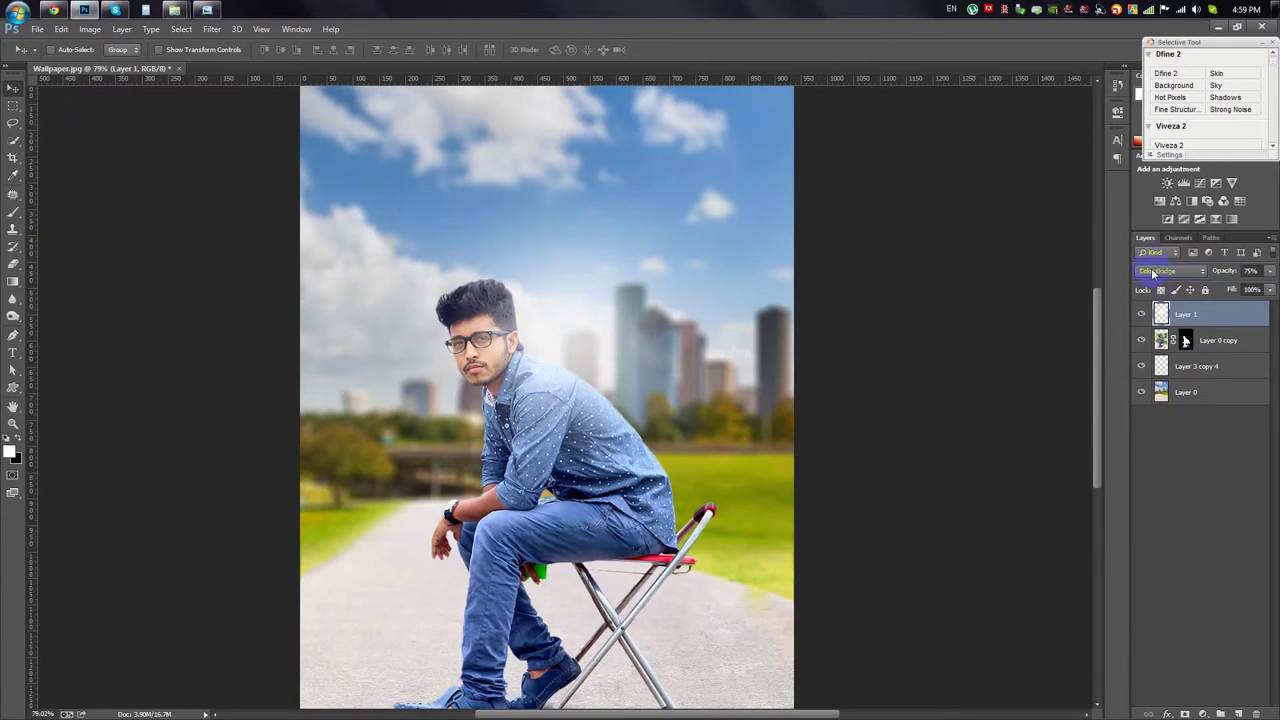
left_click(1153, 272)
left_click(1168, 413)
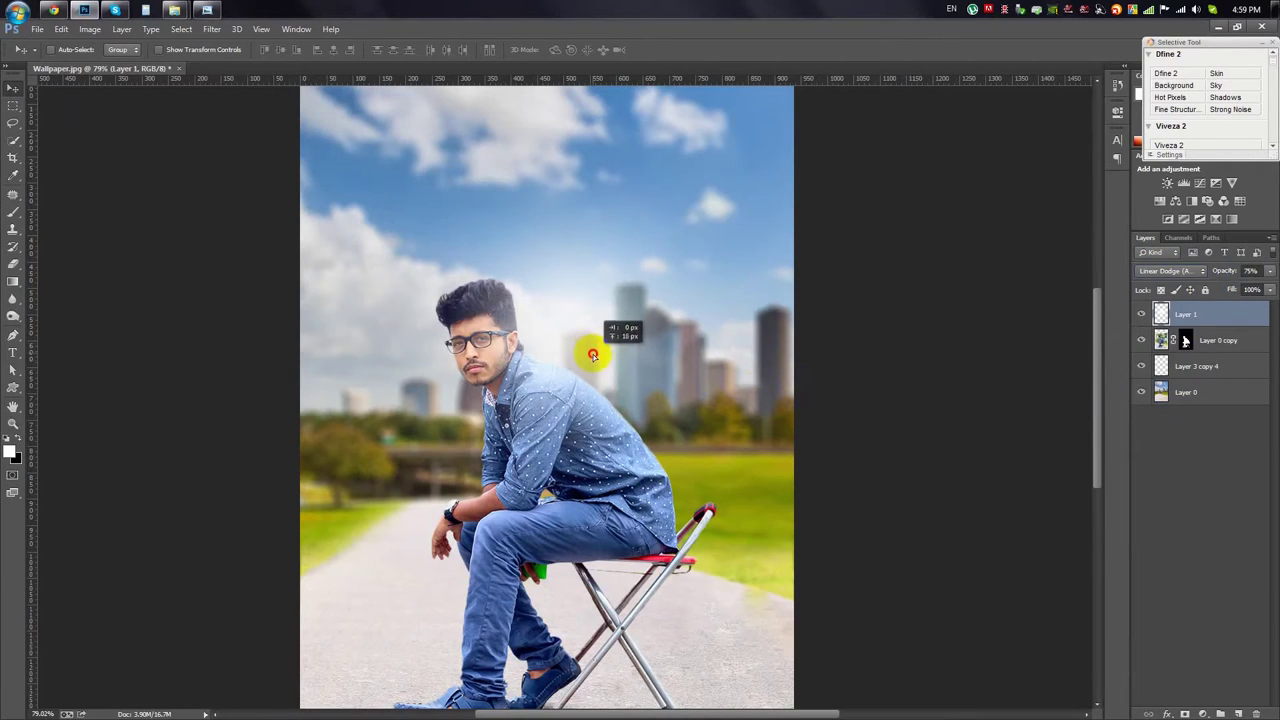
left_click(1245, 271)
Step: Free Transform the glow to reshape it around the man's head
key("ctrl+0")
key("ctrl+t")
mouse_move(714, 194)
left_mouse_down()
mouse_move(637, 272)
mouse_move(651, 271)
left_mouse_up()
key("Return")
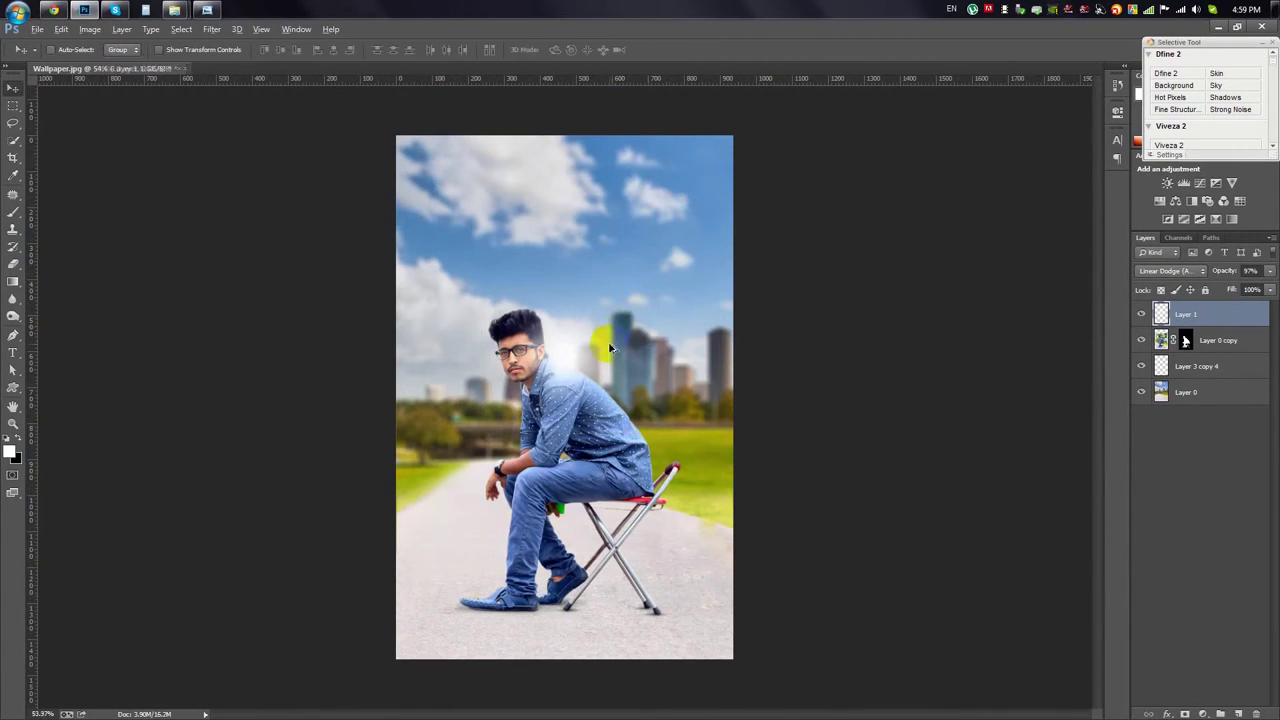
Step: Add a new empty top layer, then open and cancel Viveza 2
scroll(606, 337, "up", 1)
scroll(614, 341, "down", 3)
scroll(614, 341, "up", 2)
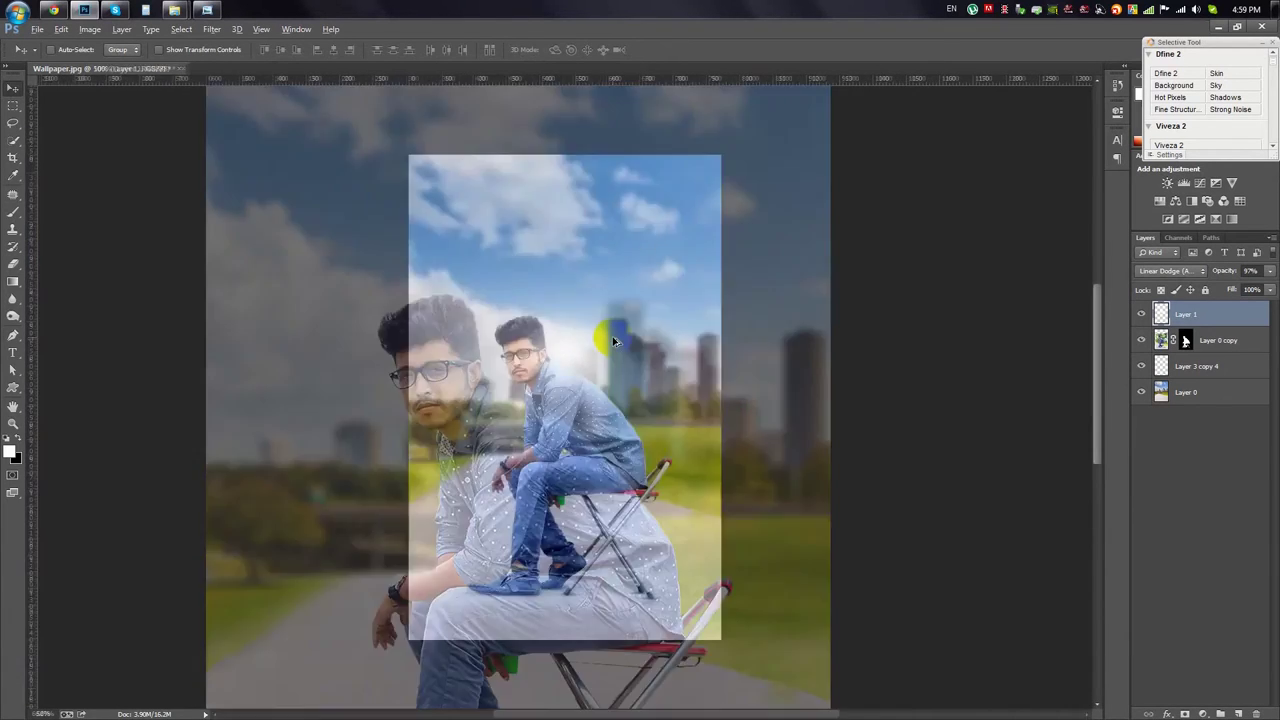
scroll(600, 337, "up", 1)
left_click(1238, 712)
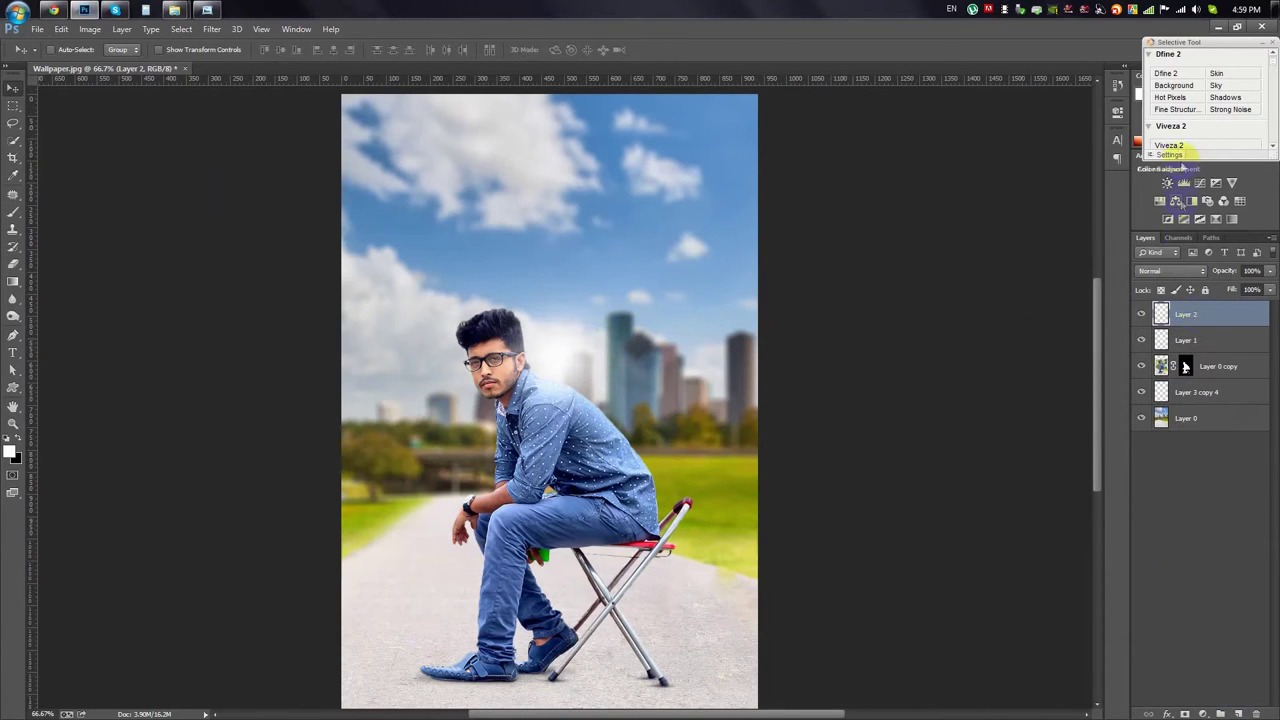
left_click(1169, 145)
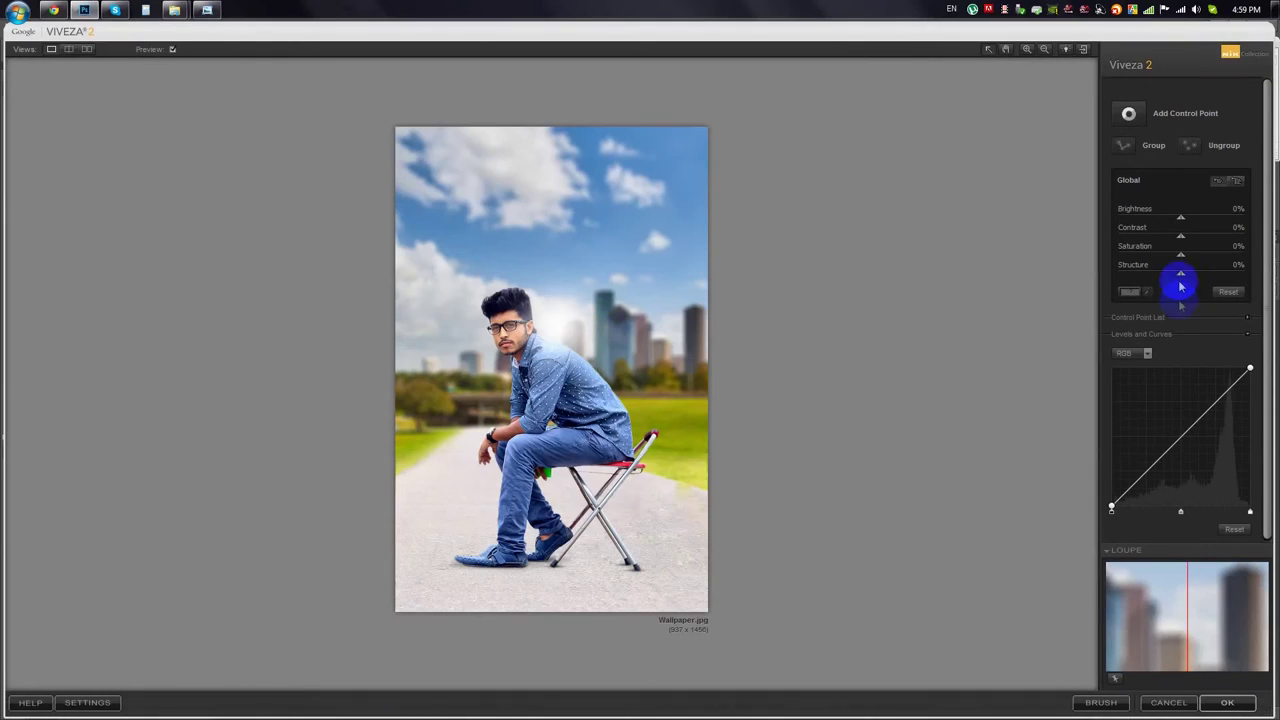
left_click(1172, 703)
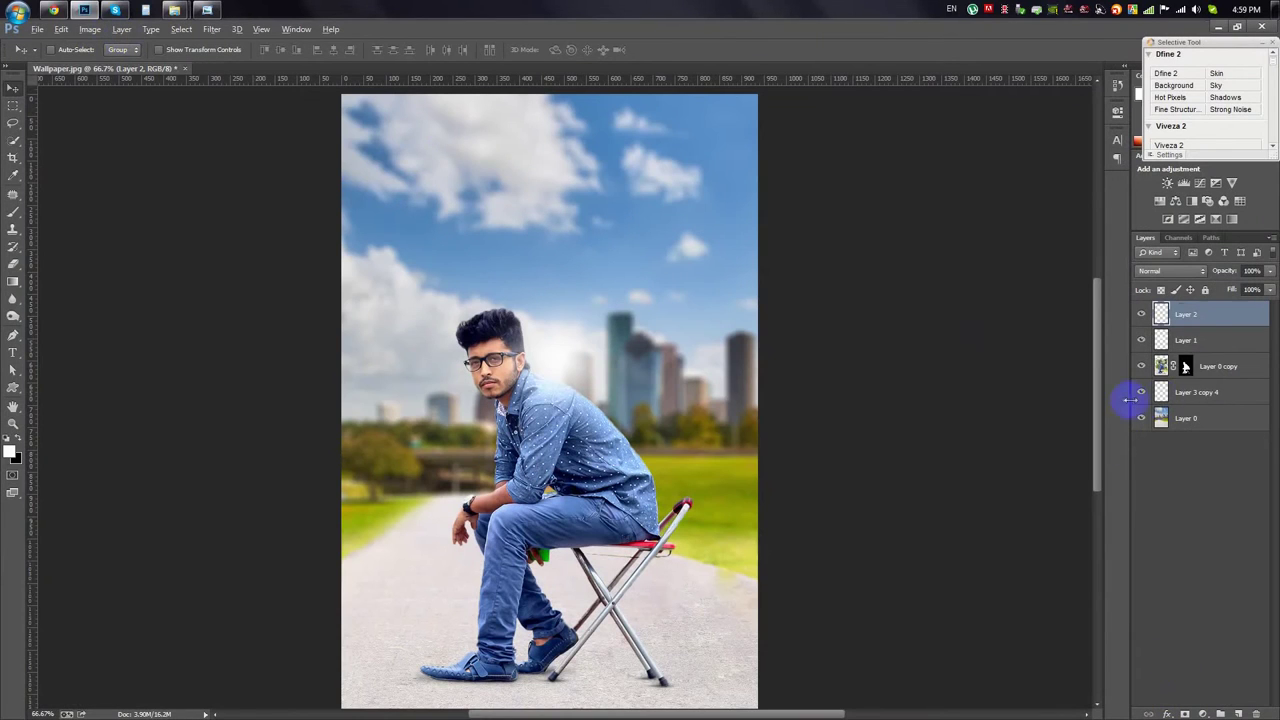
Step: Delete empty Layer 2 and add a Yellow Photo Filter adjustment at 25% density
left_click(1257, 712)
left_click(1203, 713)
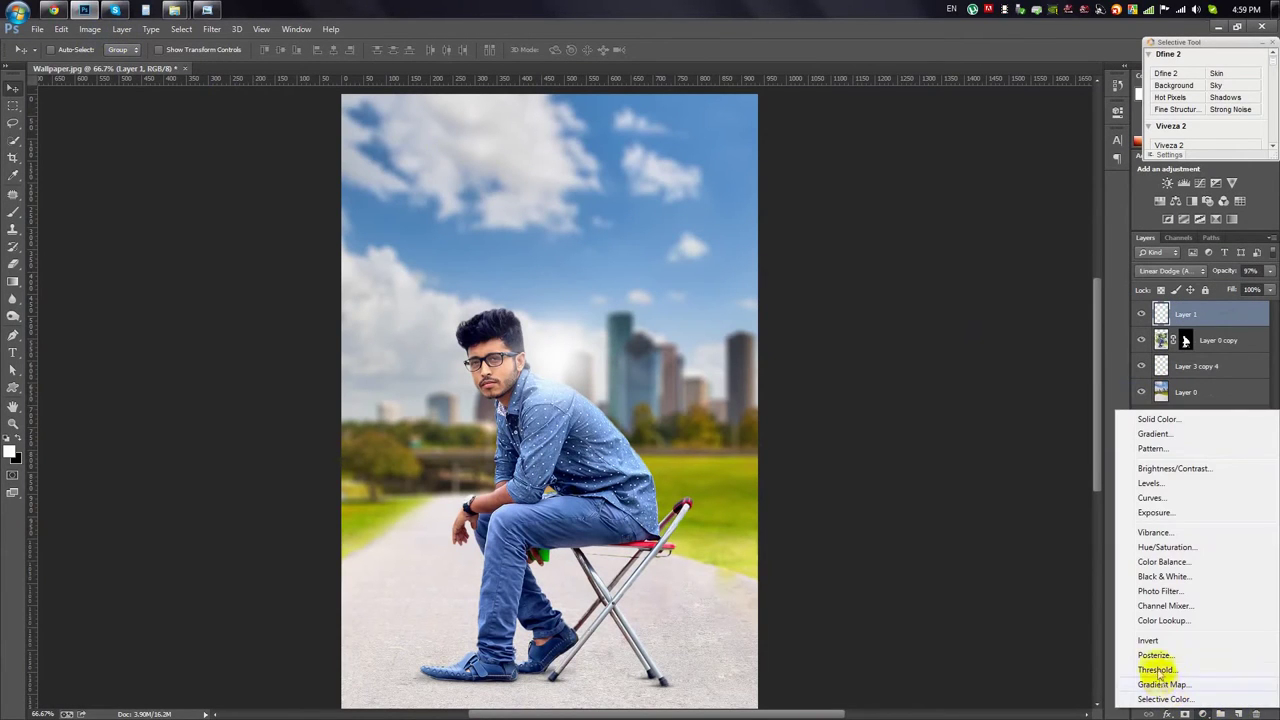
left_click(1160, 591)
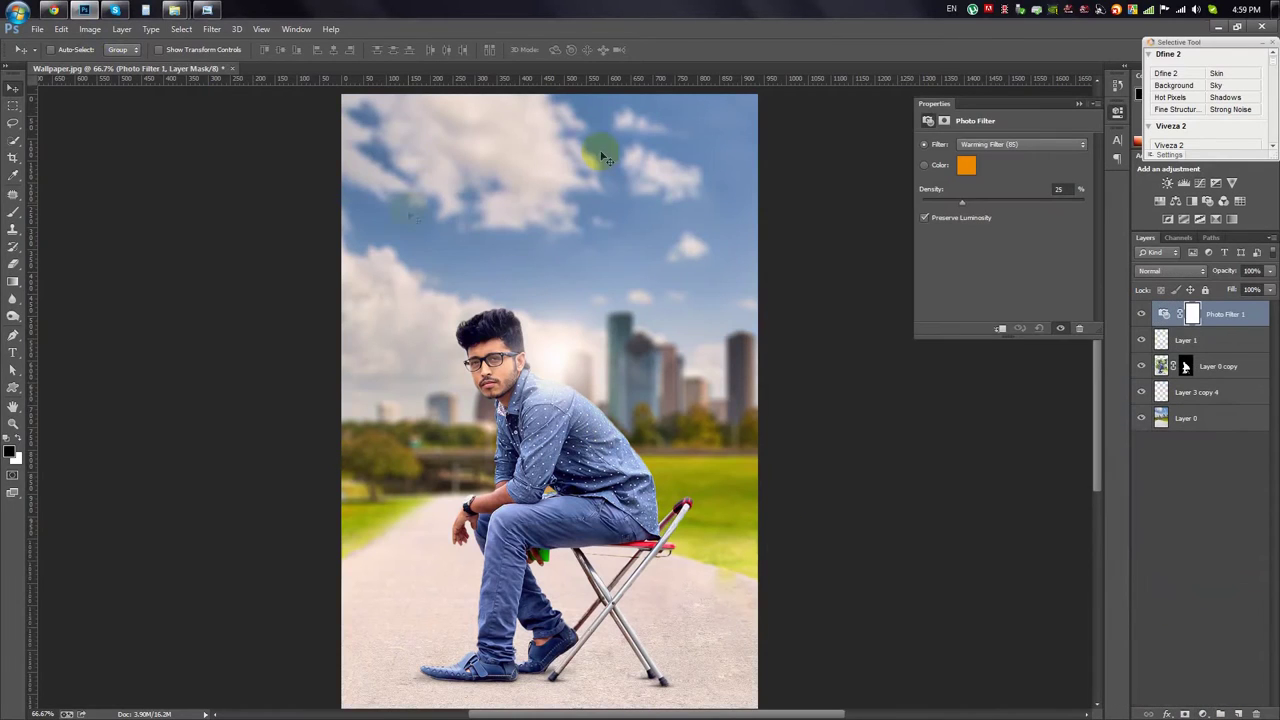
left_click(1010, 145)
left_click(988, 170)
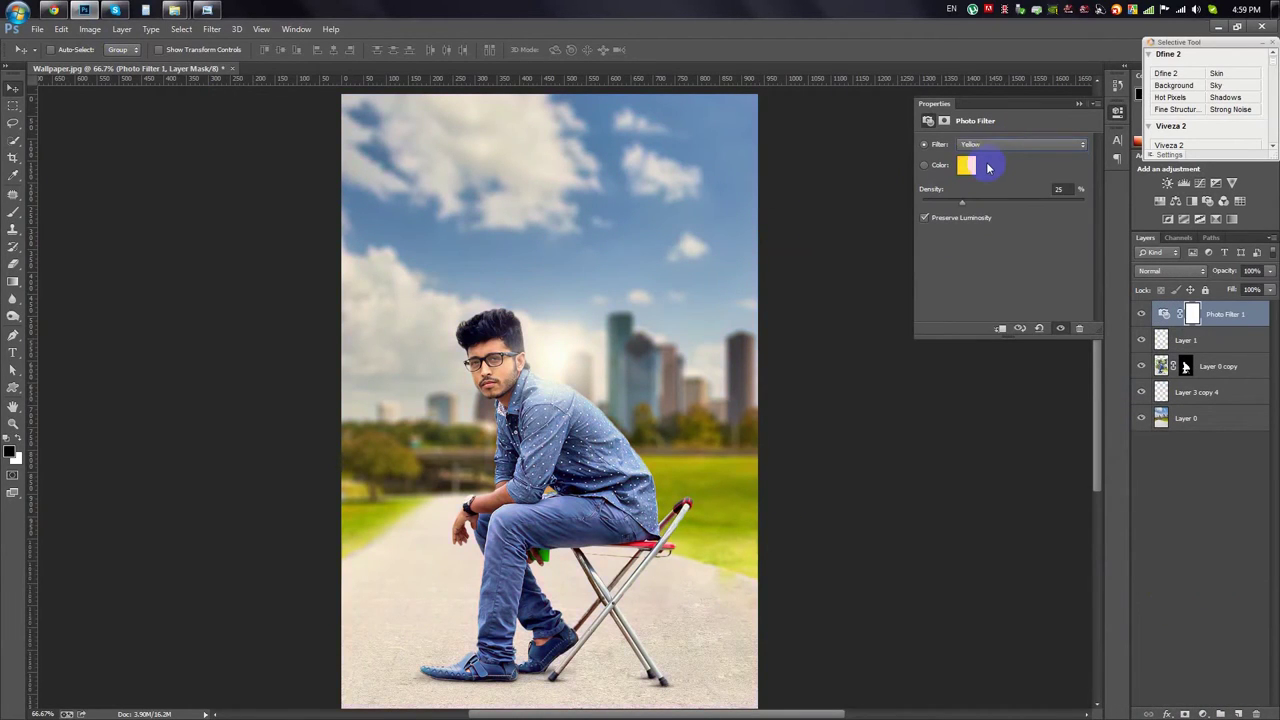
left_click(1079, 104)
left_click(1168, 145)
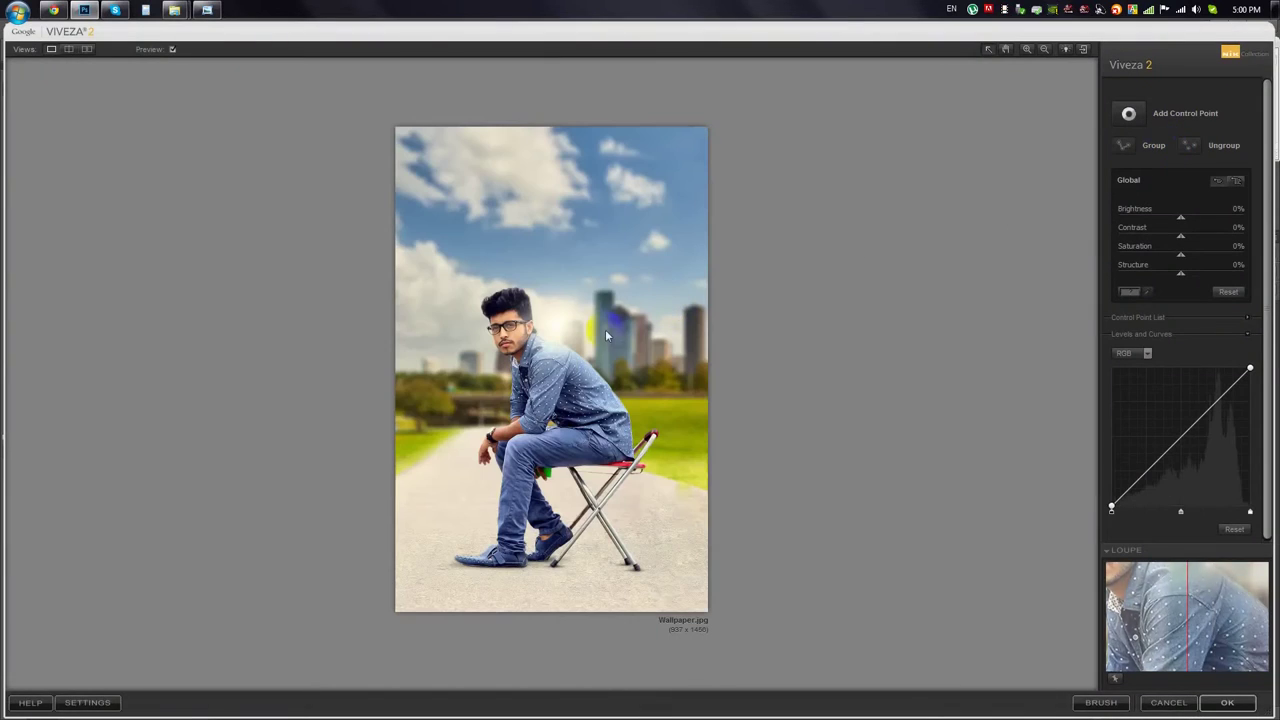
Step: Raise Viveza 2 brightness to 16% and structure to 22%, then apply as a new layer
left_click(1183, 274)
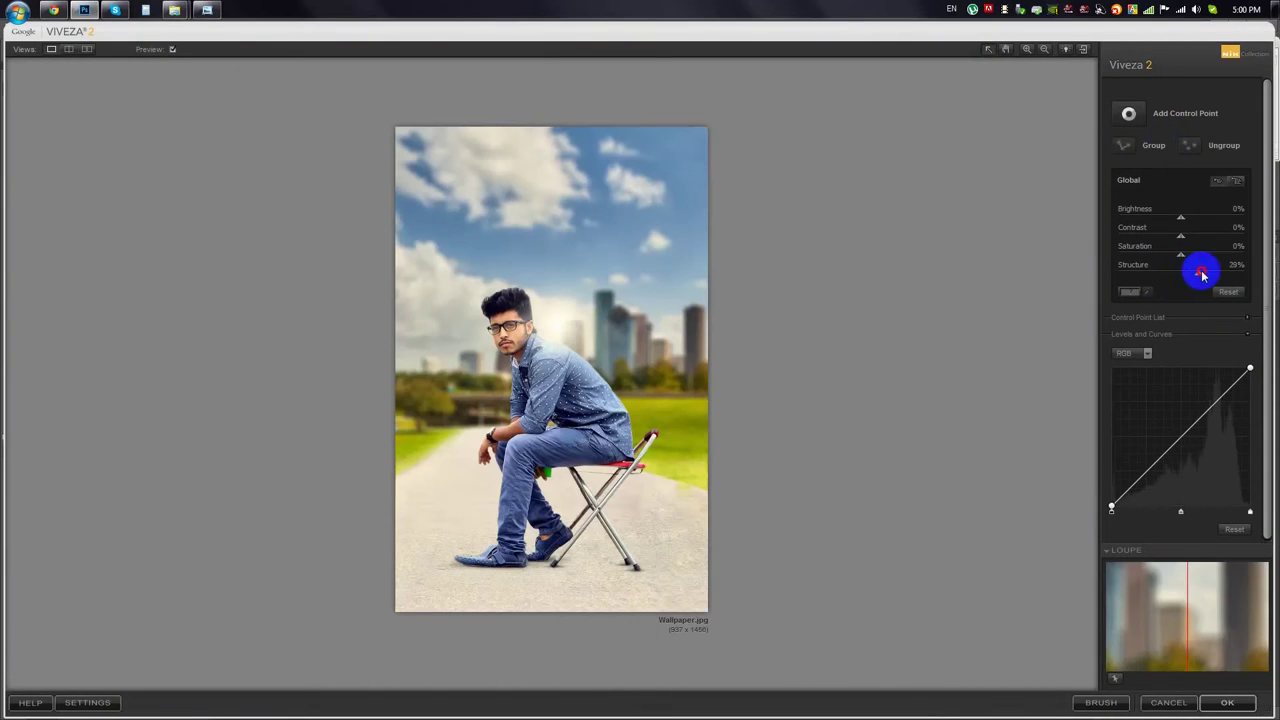
left_click_drag(1183, 257, 1190, 224)
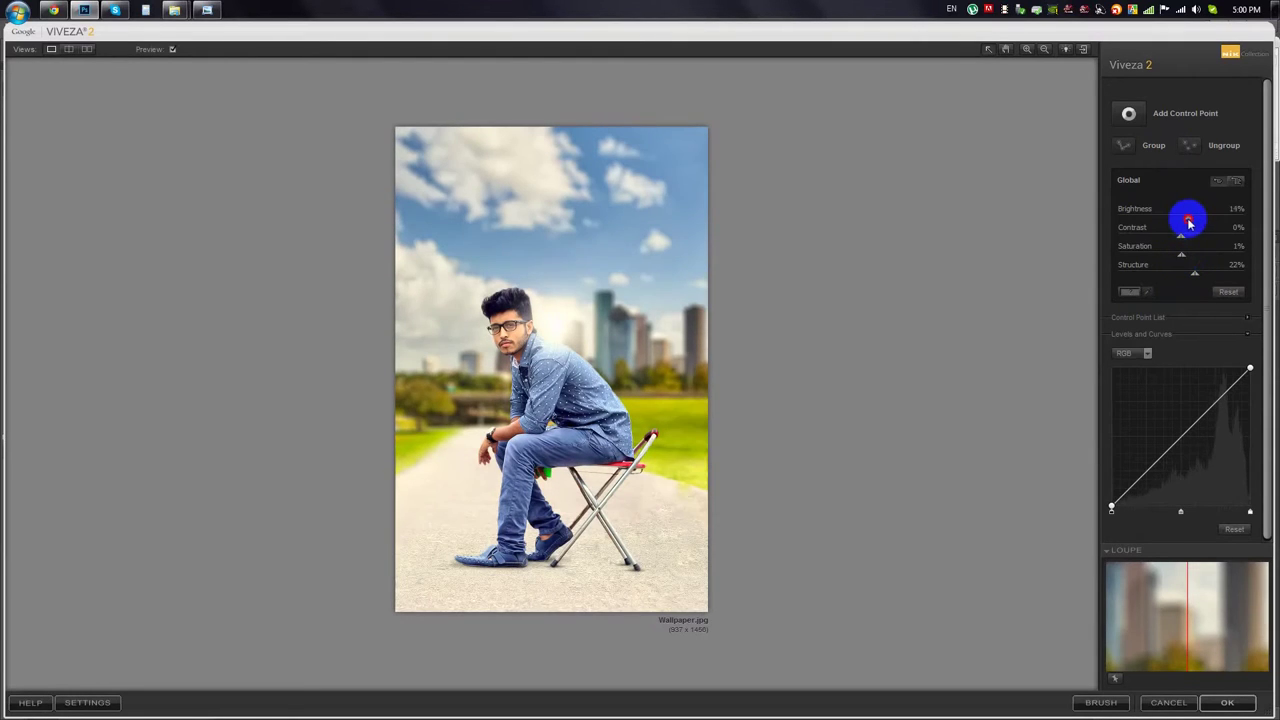
left_click(1226, 702)
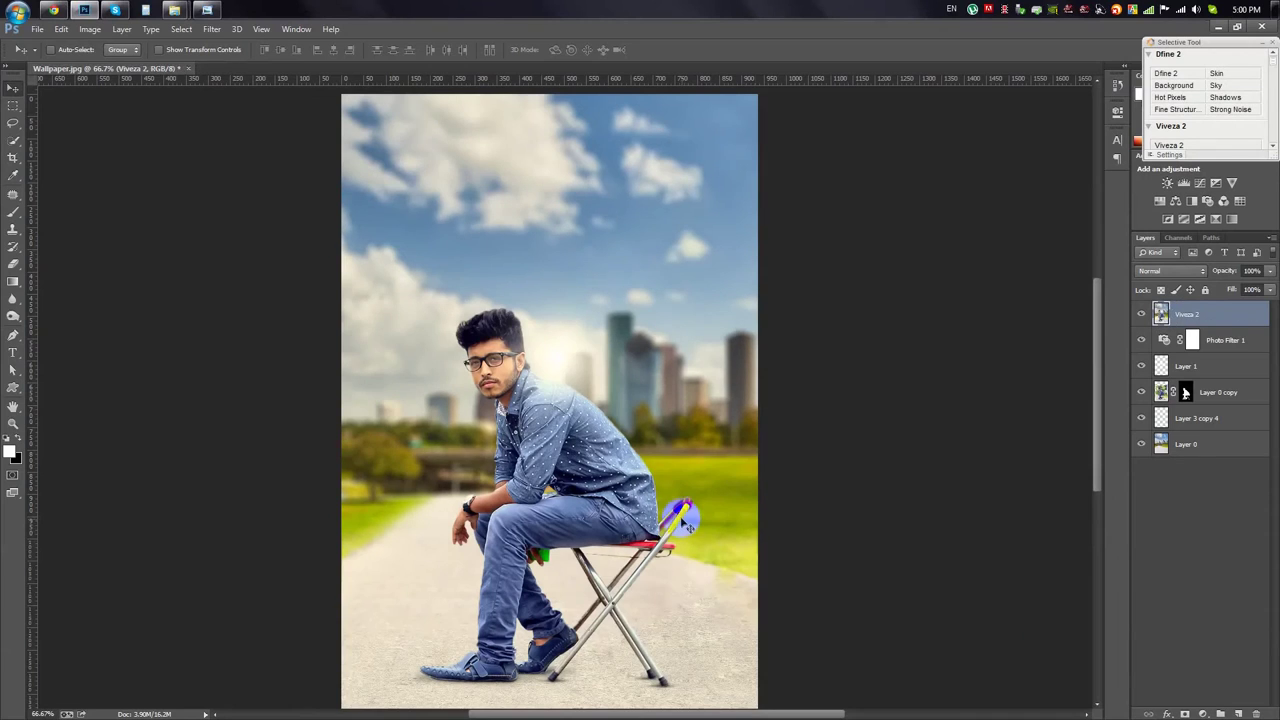
Step: Type 'Only' above the man in BravuraDisplaySSi at 162 pt
left_click(13, 352)
left_click(480, 150)
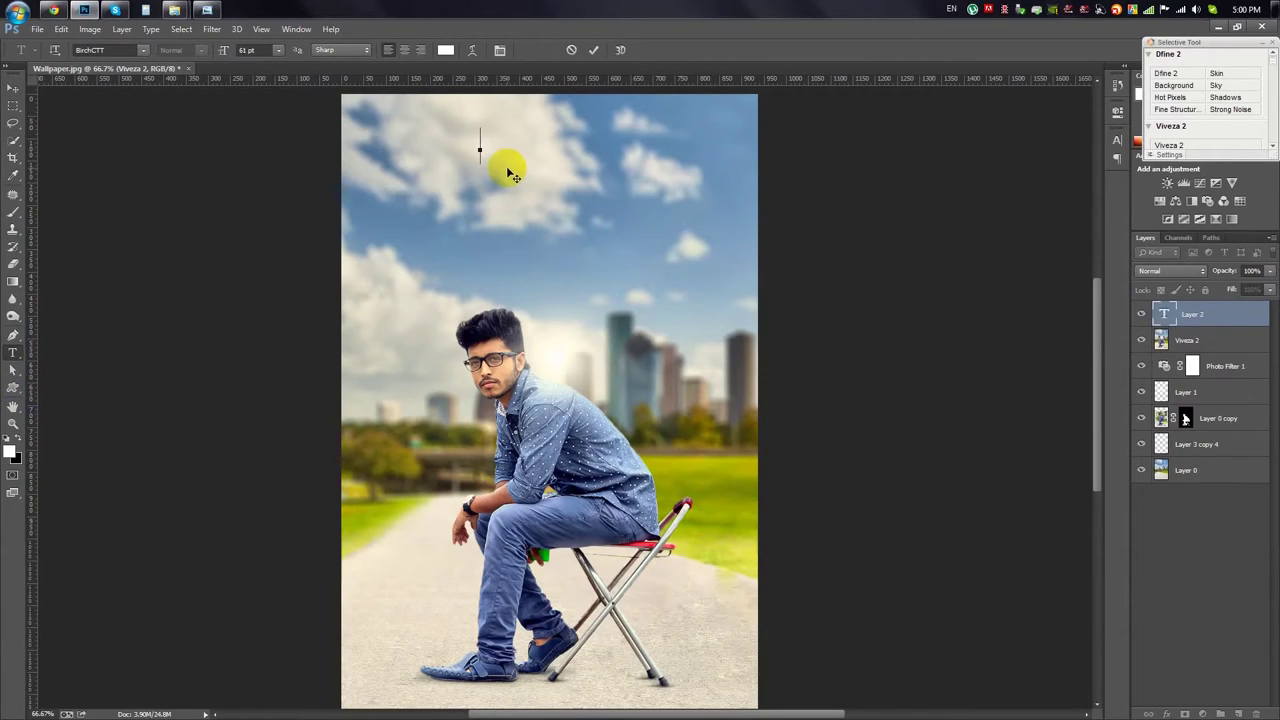
key("ctrl+a")
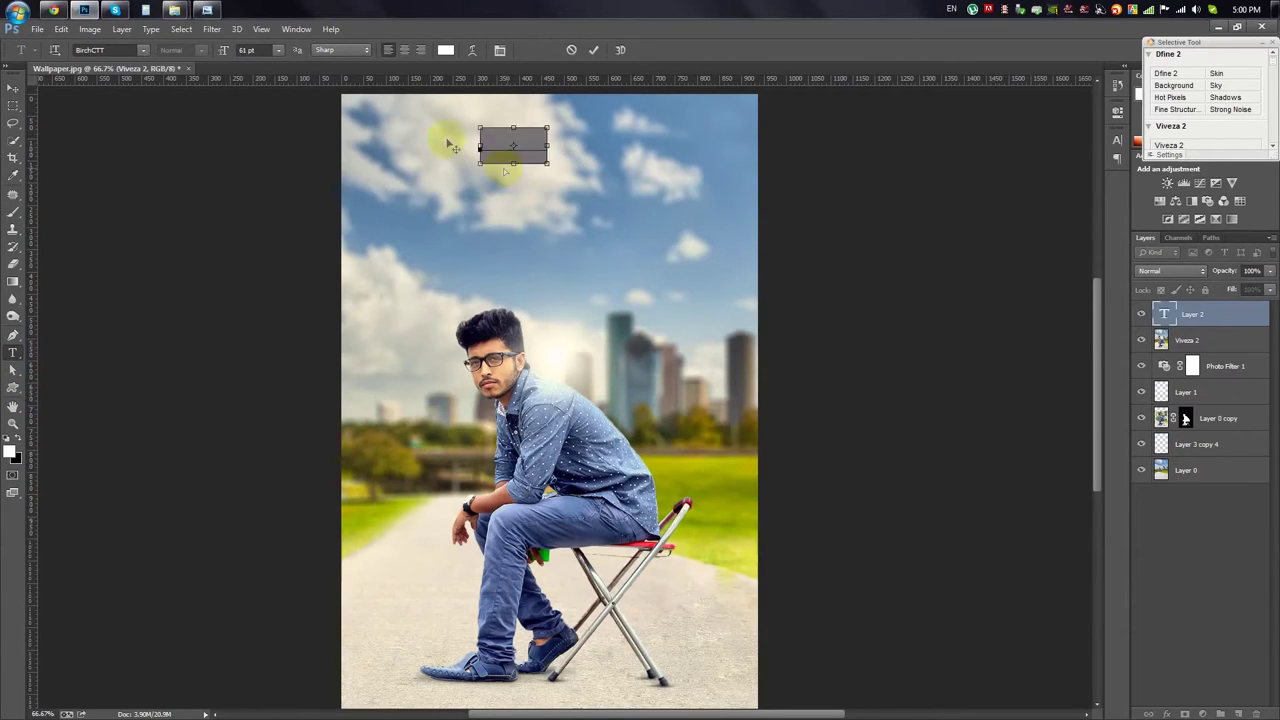
left_click(143, 50)
scroll(349, 320, "down", 3)
scroll(323, 343, "down", 3)
left_click(330, 345)
left_click_drag(224, 50, 537, 268)
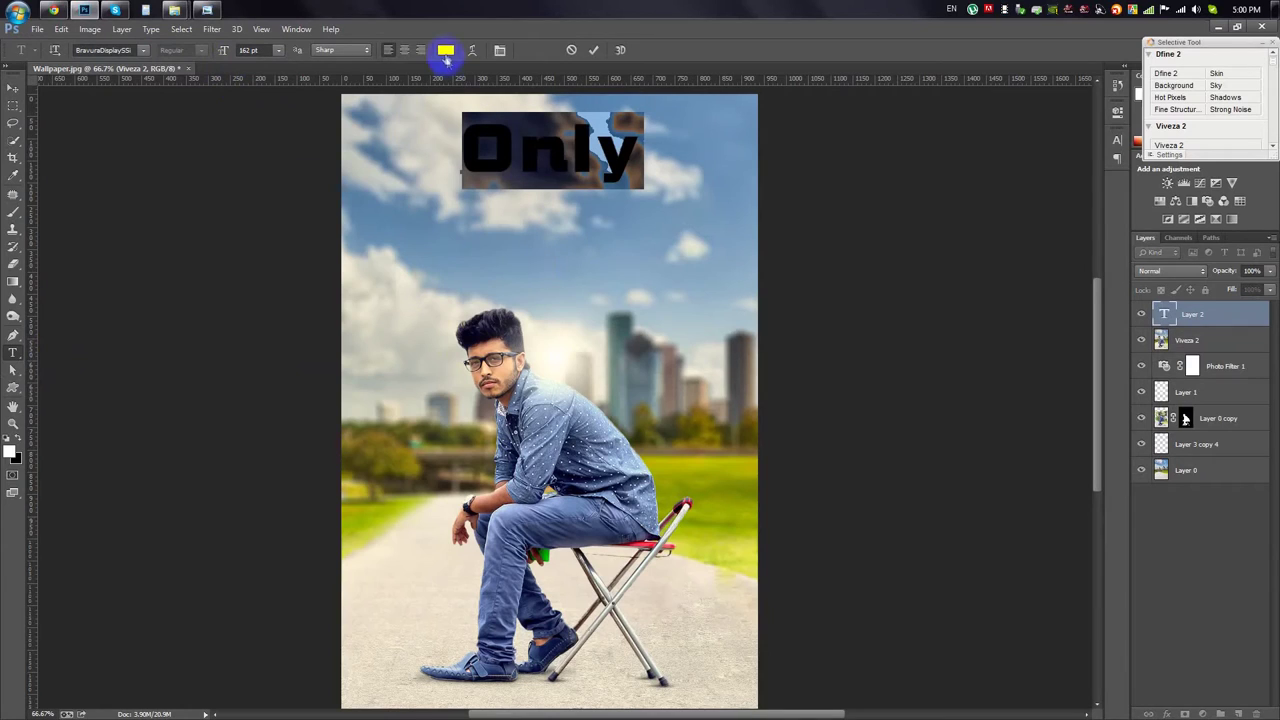
Step: Tighten the tracking of 'Only' and make its first letter O much larger
left_click(1119, 143)
left_click(1090, 184)
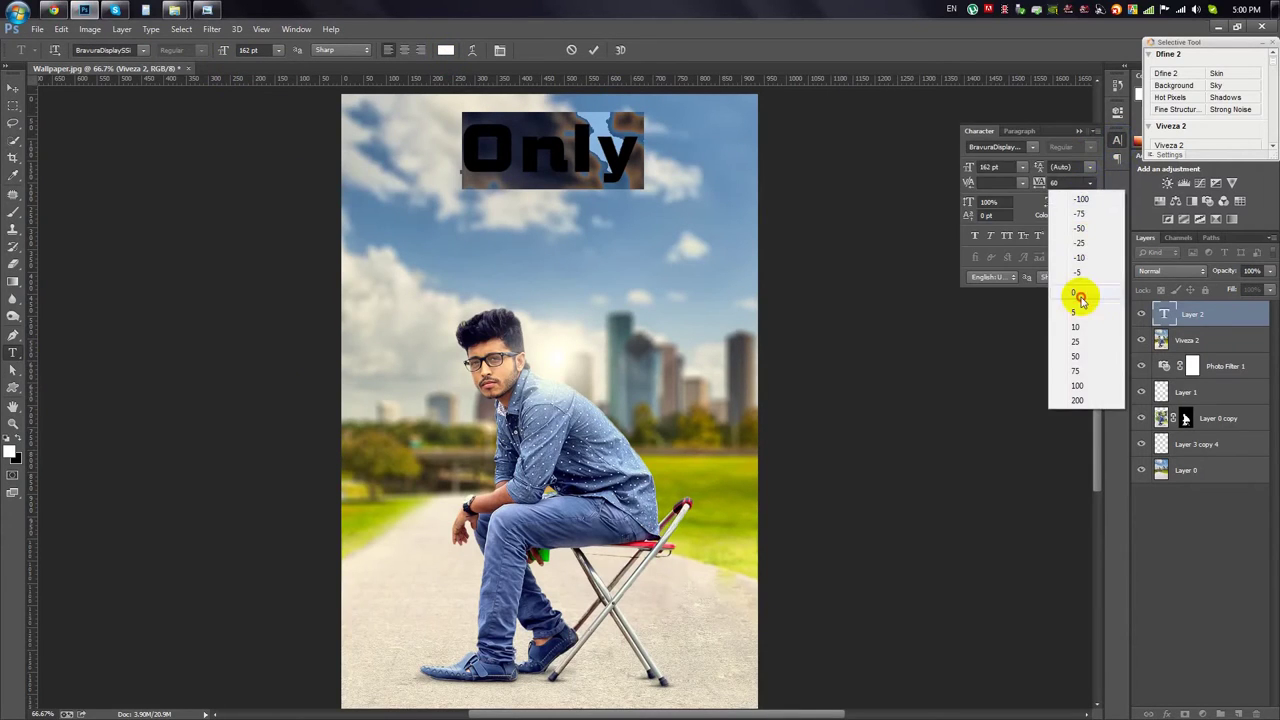
left_click(1080, 294)
left_click(1079, 131)
left_click_drag(520, 150, 455, 145)
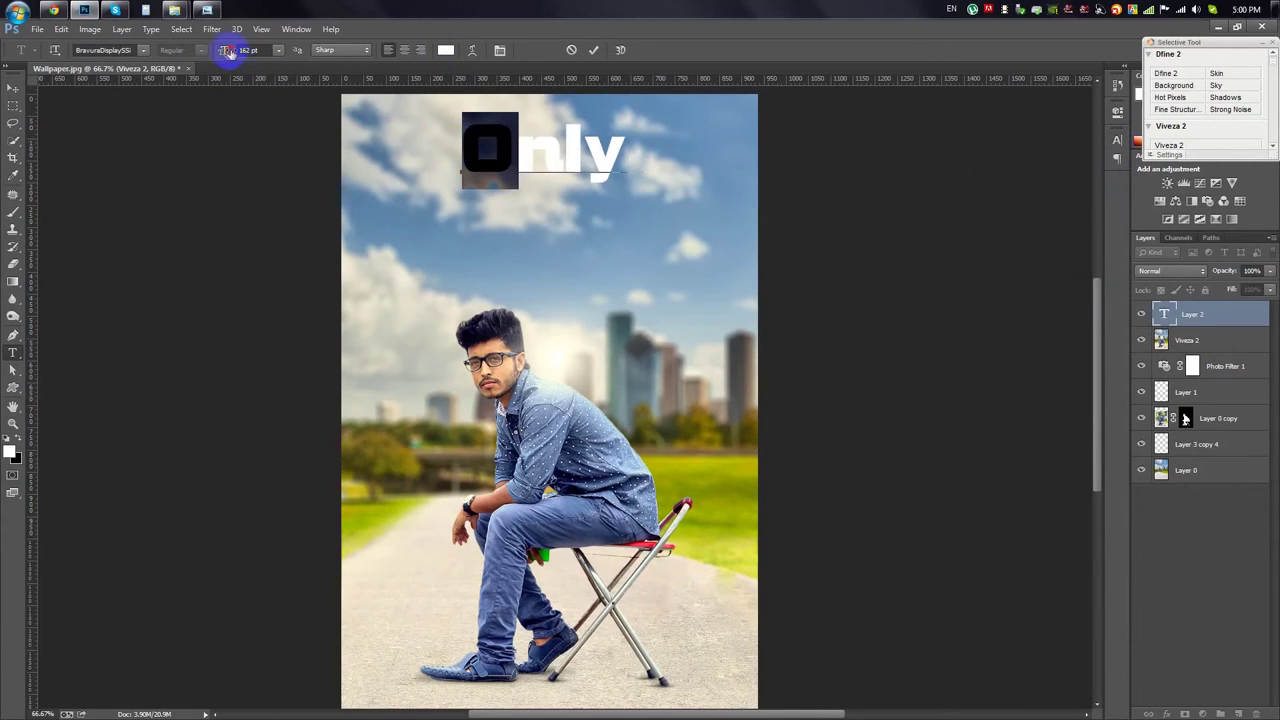
left_click_drag(228, 53, 272, 50)
left_click(641, 155)
Step: Colour 'Only' green (#368335), commit it and drag a copy lower on the canvas
key("ctrl+a")
left_click(445, 50)
left_click(843, 270)
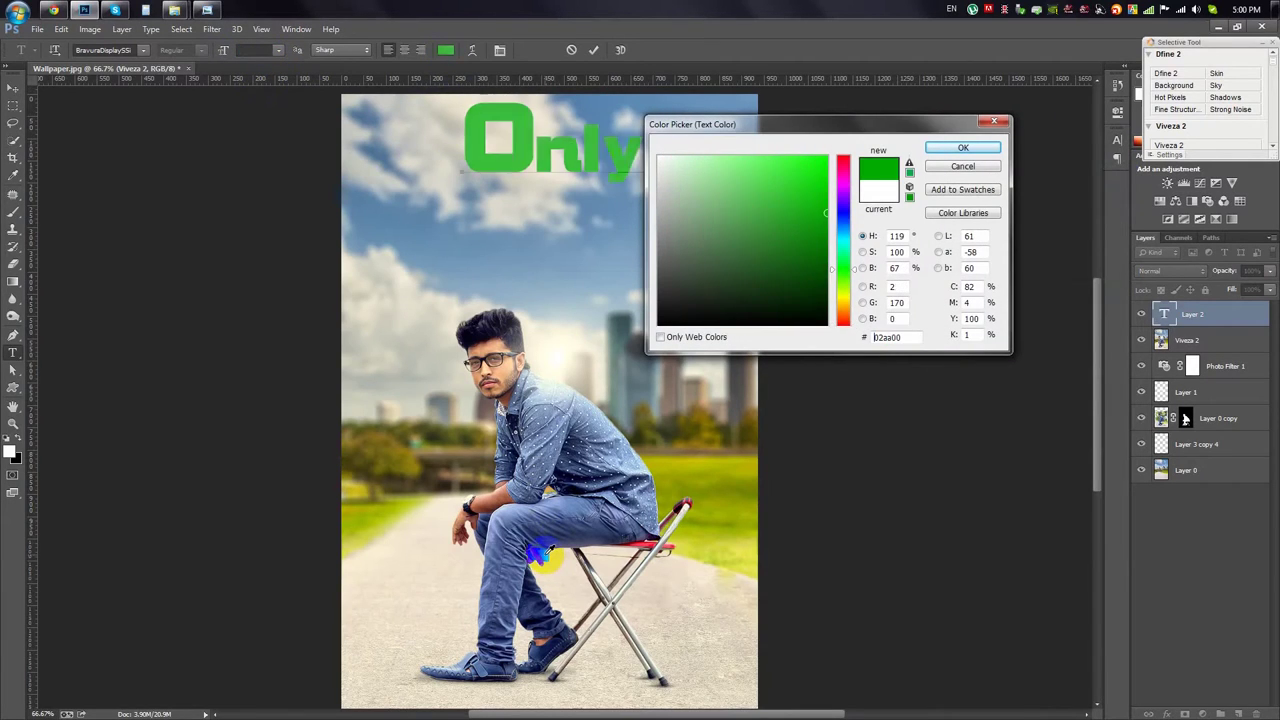
left_click_drag(728, 251, 798, 236)
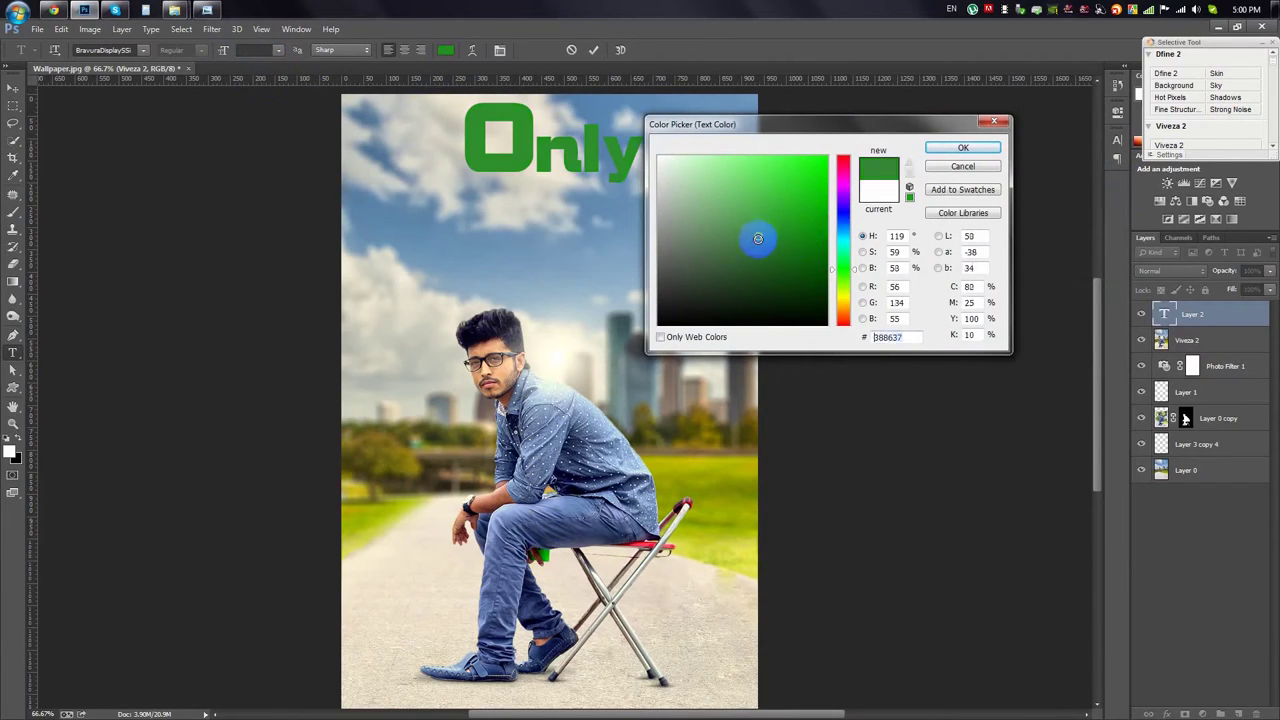
left_click(744, 231)
mouse_move(755, 252)
left_mouse_down()
mouse_move(777, 223)
mouse_move(758, 238)
left_mouse_up()
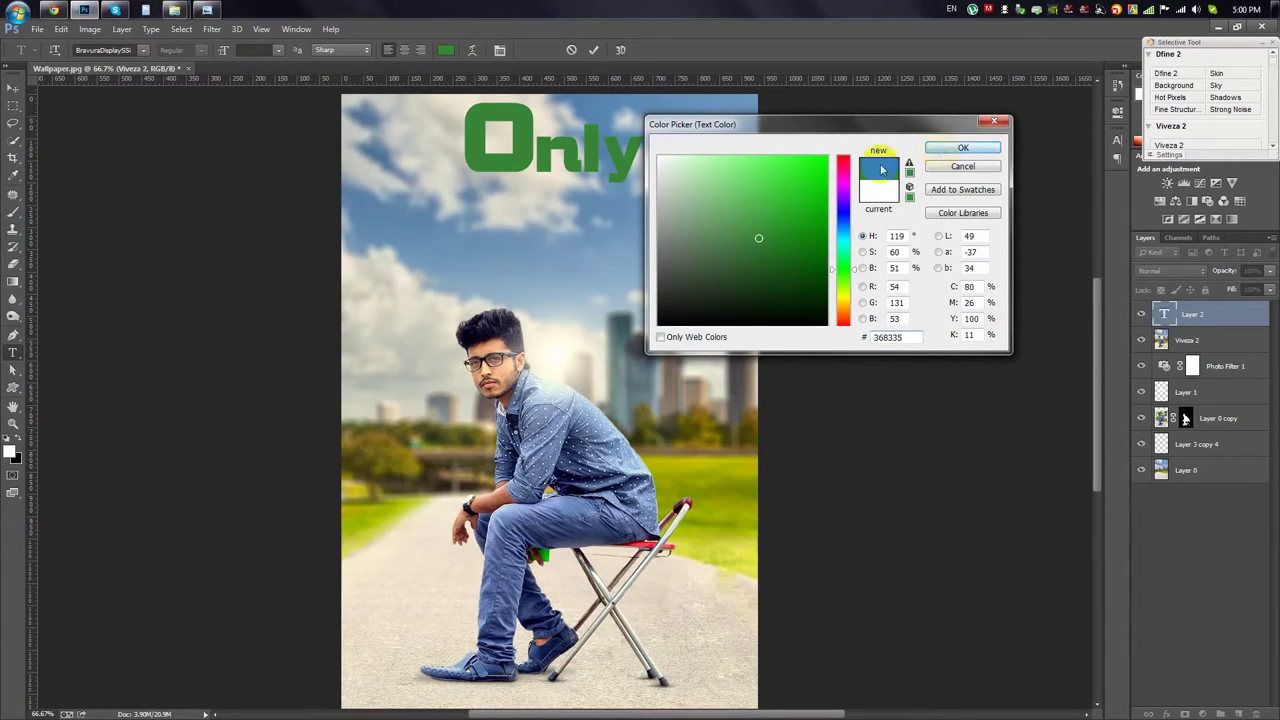
left_click(955, 149)
left_click(593, 50)
key("v")
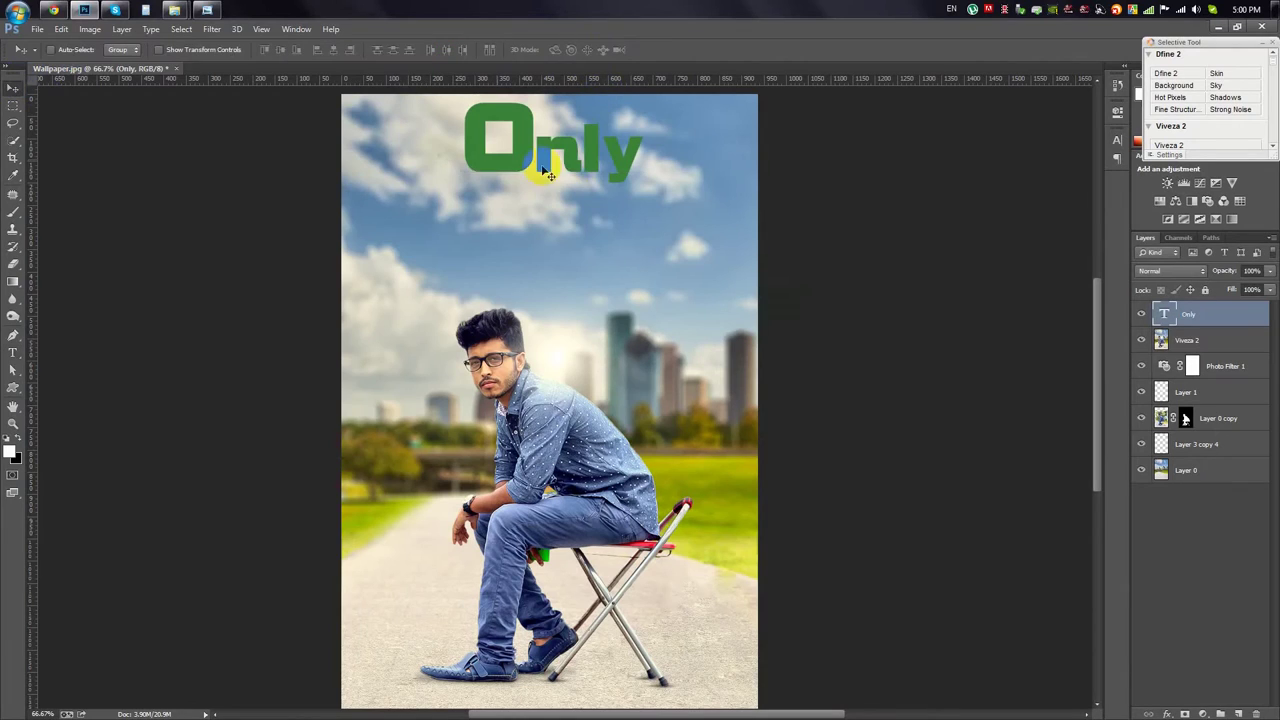
left_click_drag(580, 171, 591, 290)
Step: Retype the copied text as 'me' at 91 pt, placed just under 'Only'
double_click(1163, 316)
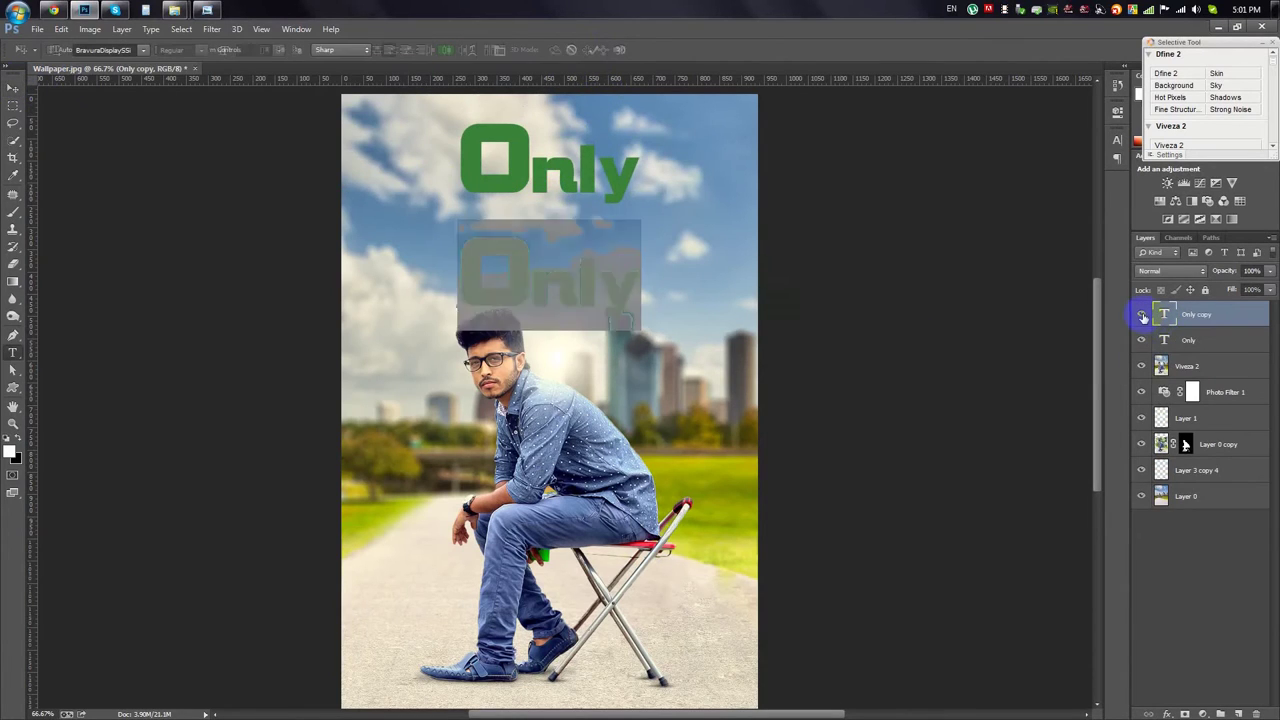
type("mee")
key("ctrl+a")
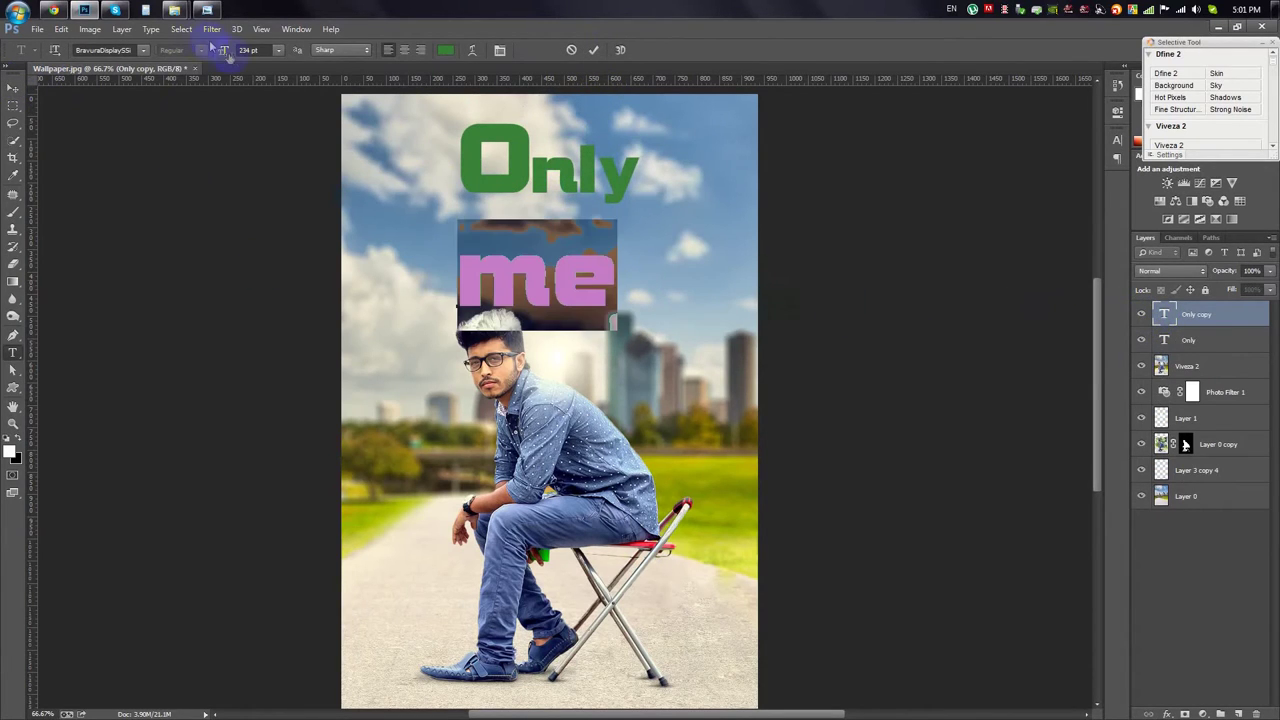
left_click_drag(228, 52, 126, 82)
left_click_drag(679, 293, 672, 280)
Step: Colour 'me' with a pale tone sampled from the image
left_click(446, 50)
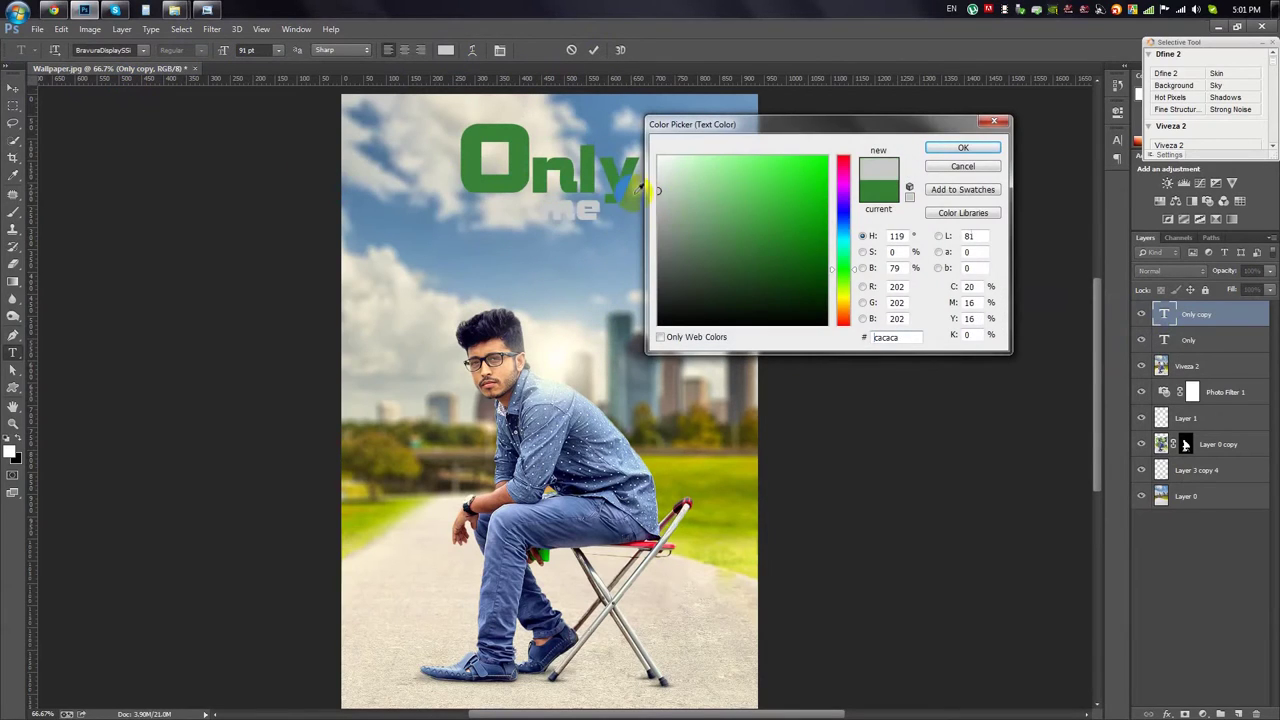
left_click(663, 157)
left_click(689, 480)
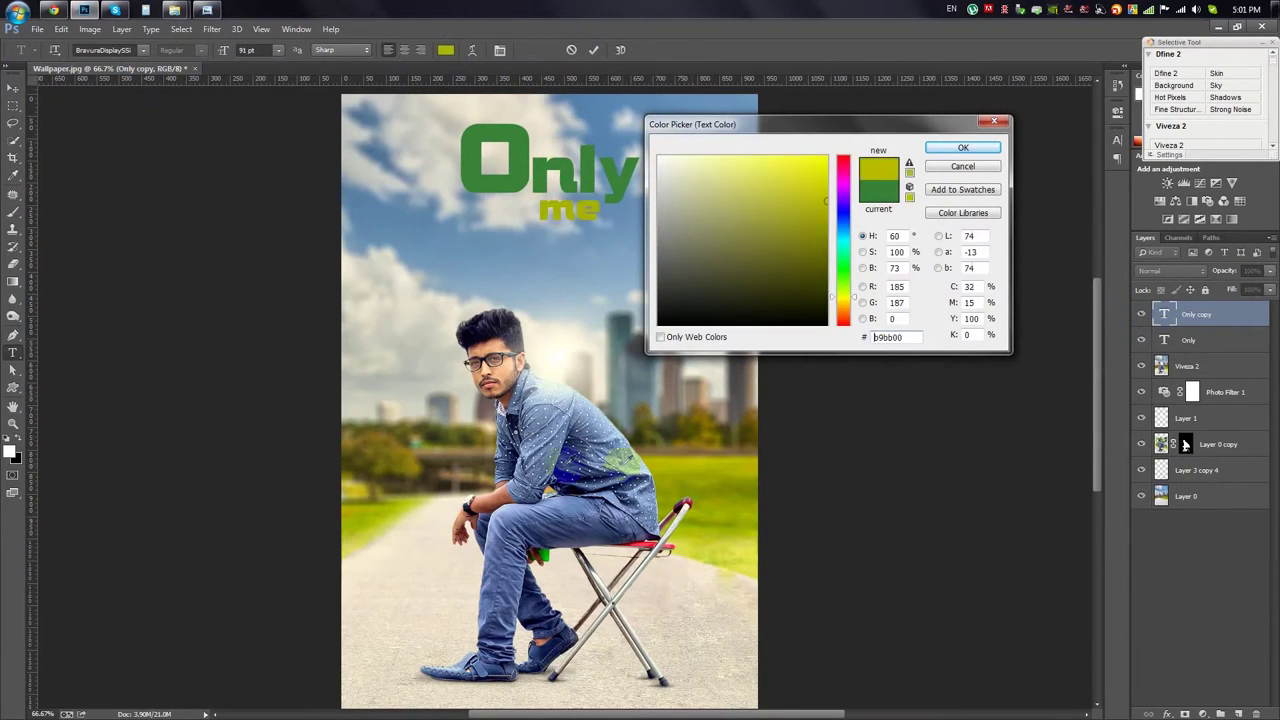
left_click(586, 376)
left_click(963, 147)
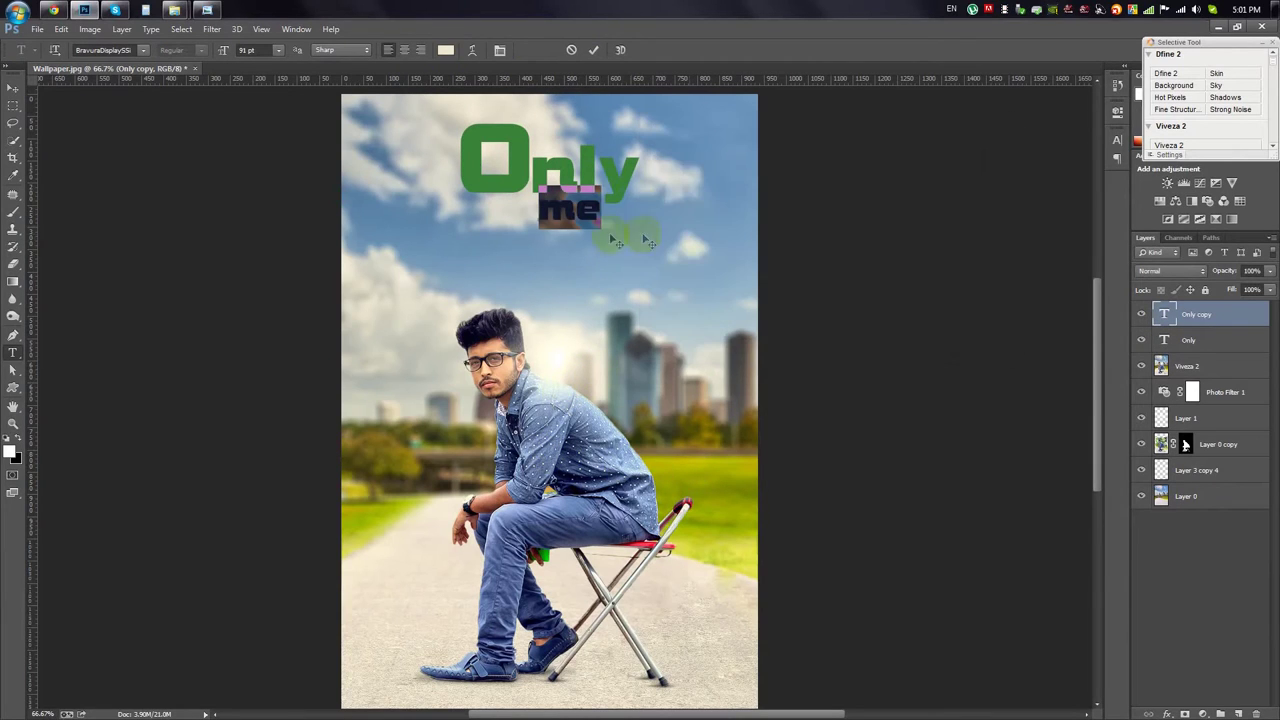
left_click(594, 50)
Step: Select both the 'me' and 'Only' layers to transform the title together
key("v")
left_click(1191, 340, "shift")
left_click_drag(612, 195, 615, 198)
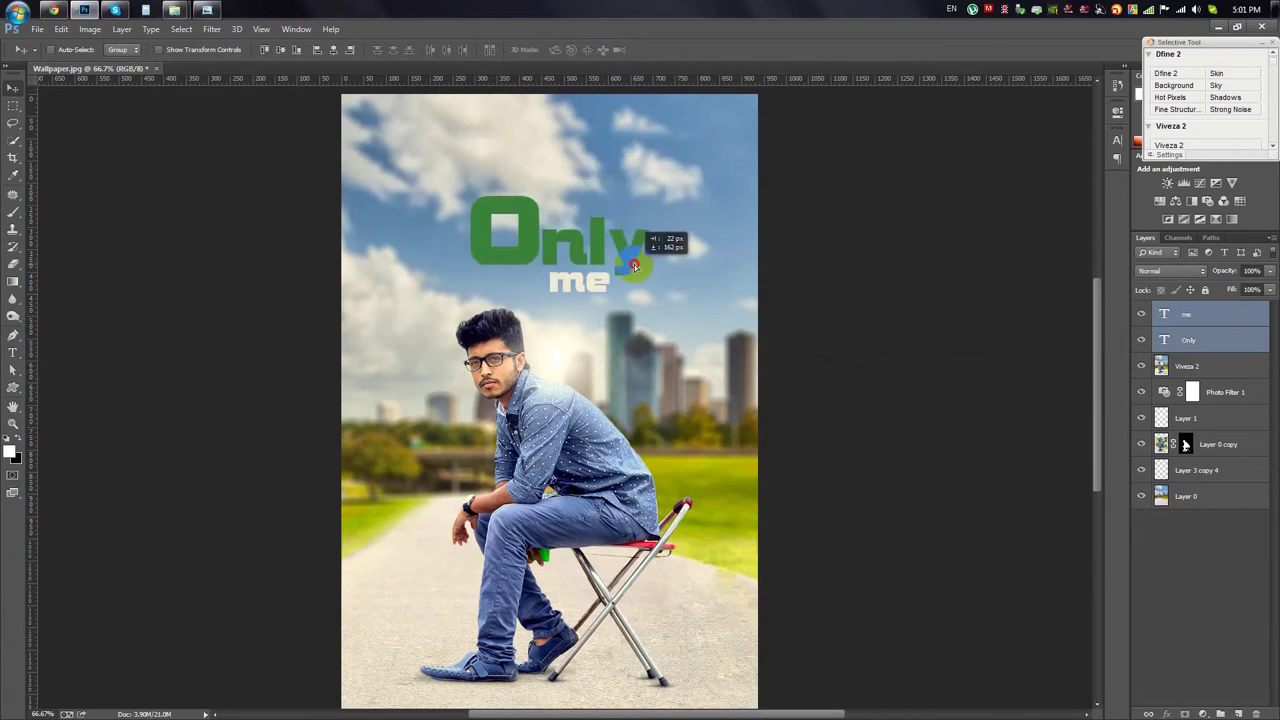
key("ctrl+t")
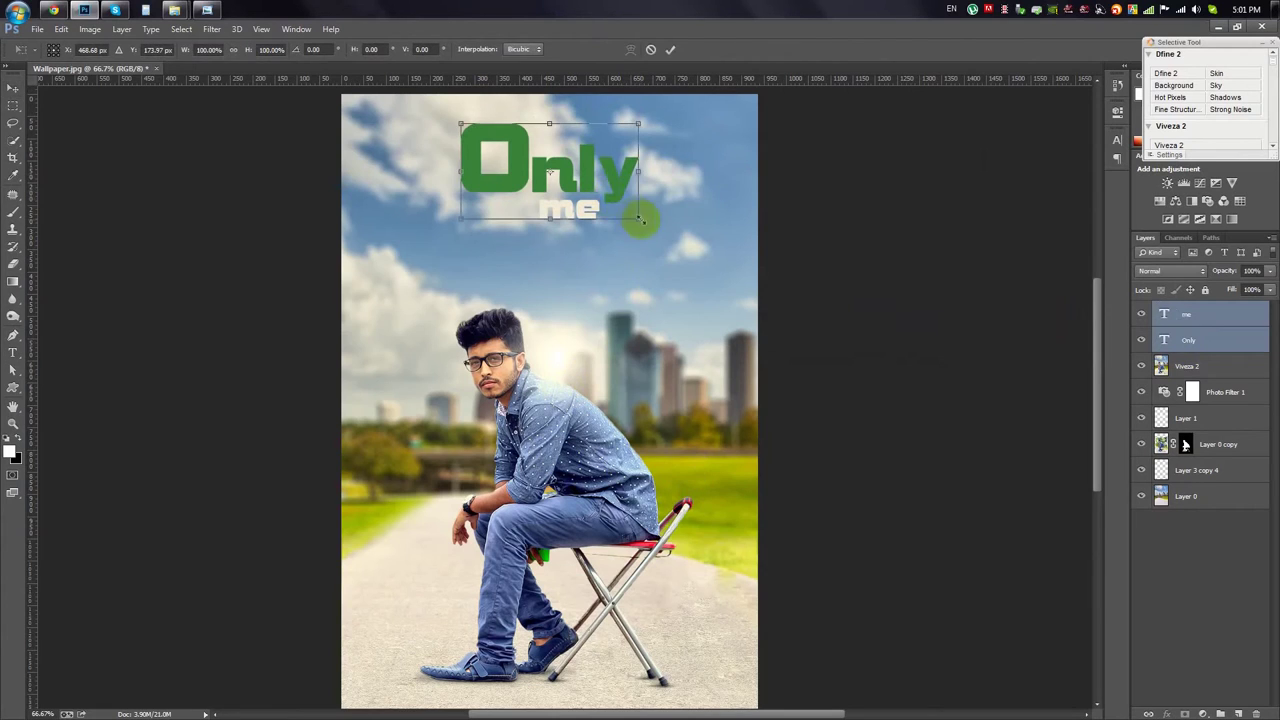
Step: Scale the title up slightly, then shift 'me' about 20 px right and enlarge it
left_click_drag(640, 218, 660, 229)
scroll(591, 188, "up", 3)
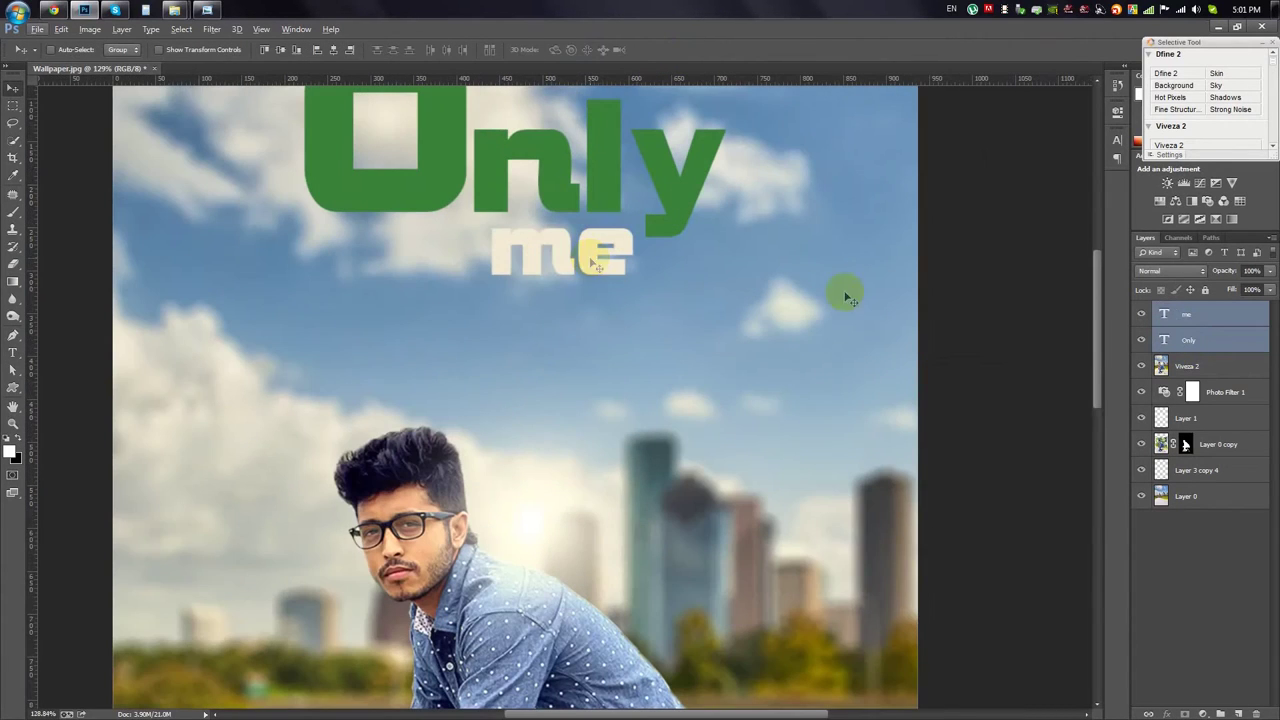
left_click(1188, 315)
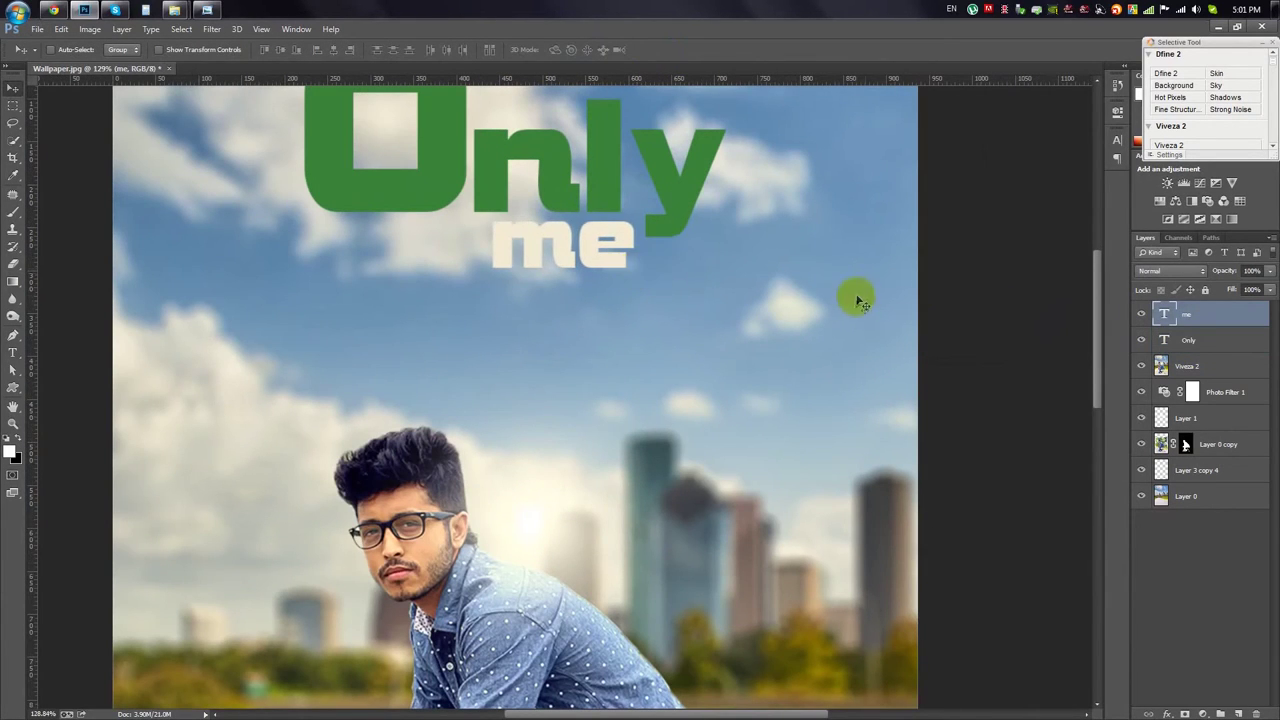
scroll(783, 308, "up", 2)
scroll(632, 260, "up", 2)
left_click_drag(543, 347, 580, 353)
key("ctrl+t")
left_click_drag(606, 421, 618, 428)
key("Return")
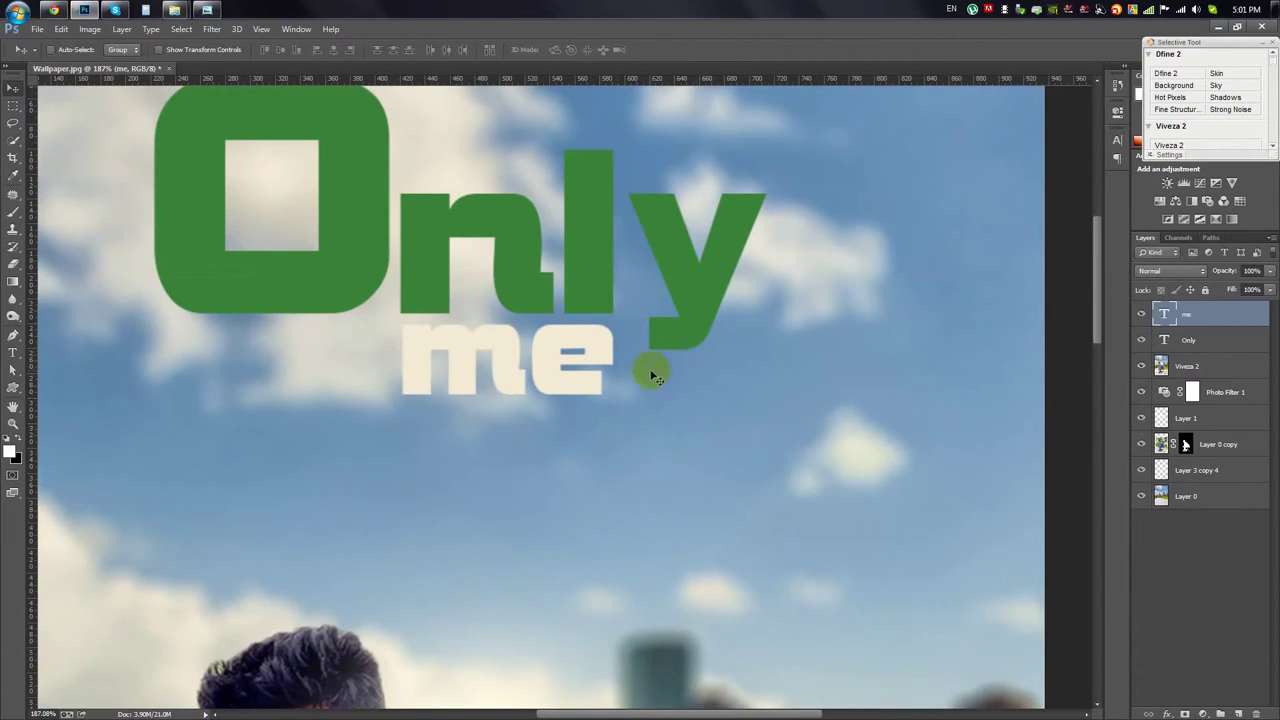
Step: Convert the 'Only' text layer into a shape
scroll(200, 287, "up", 2)
left_click(1189, 339, "shift")
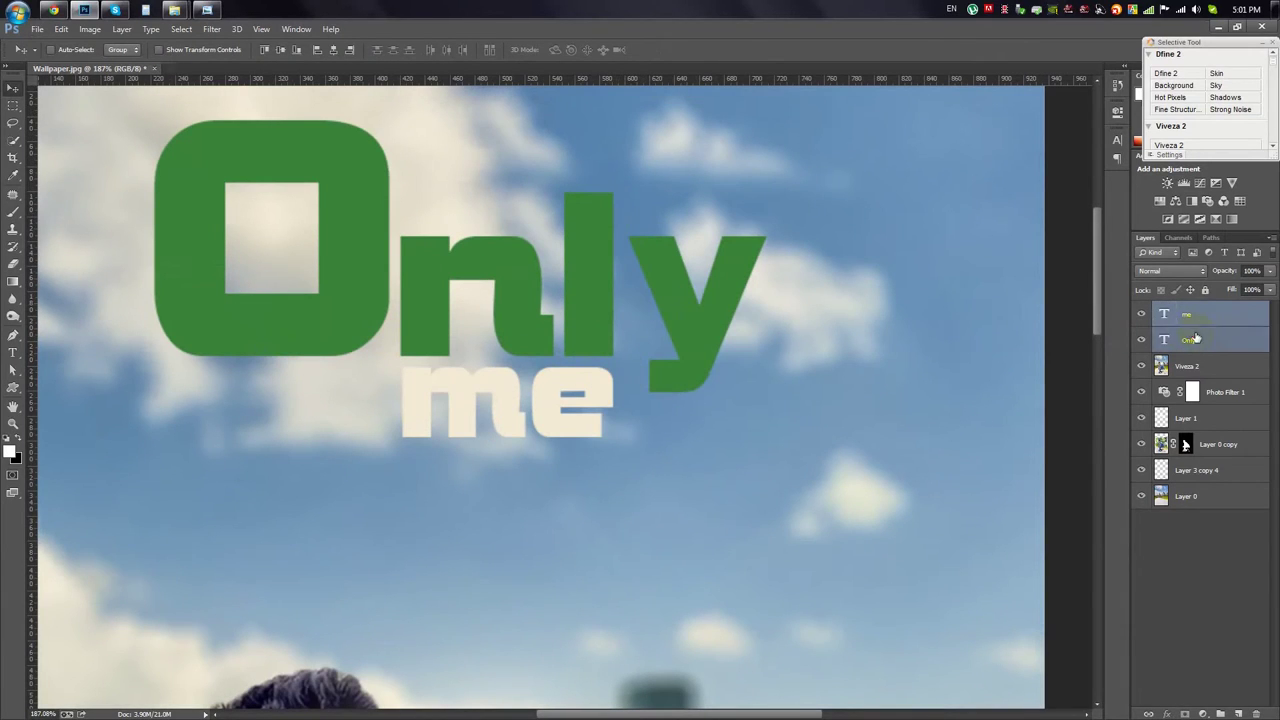
left_click(1190, 340)
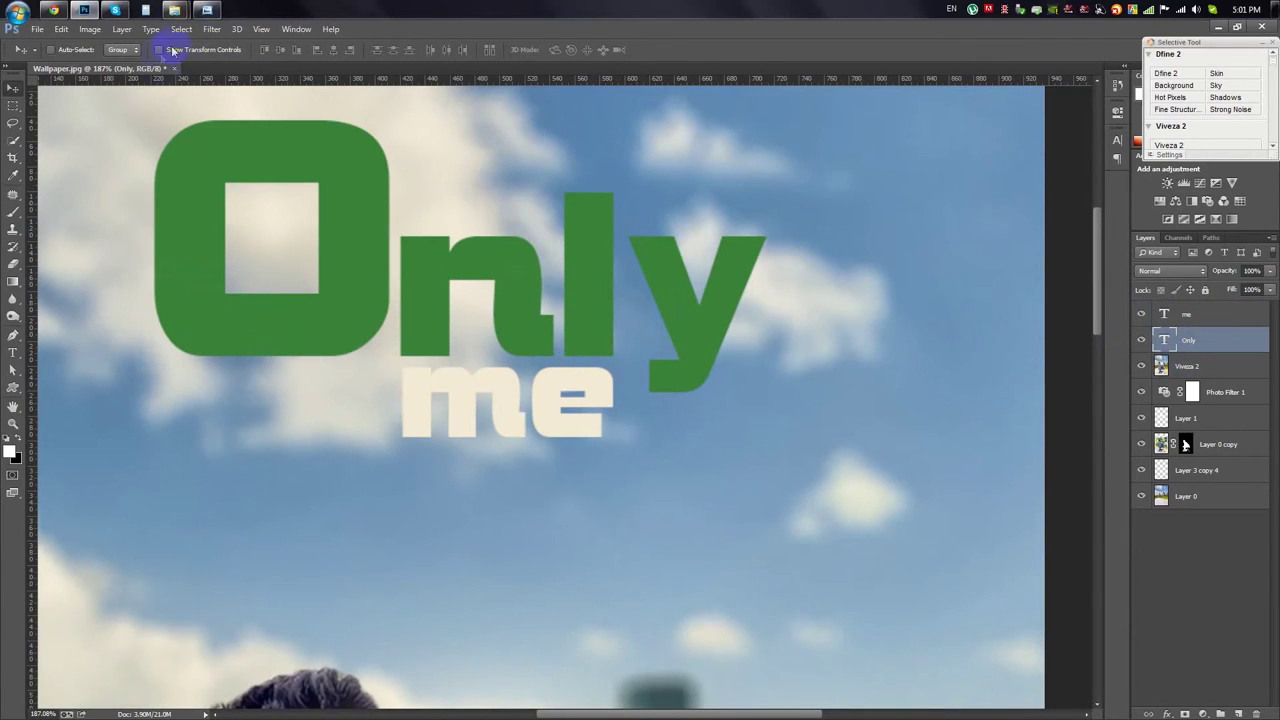
left_click(150, 28)
left_click(192, 158)
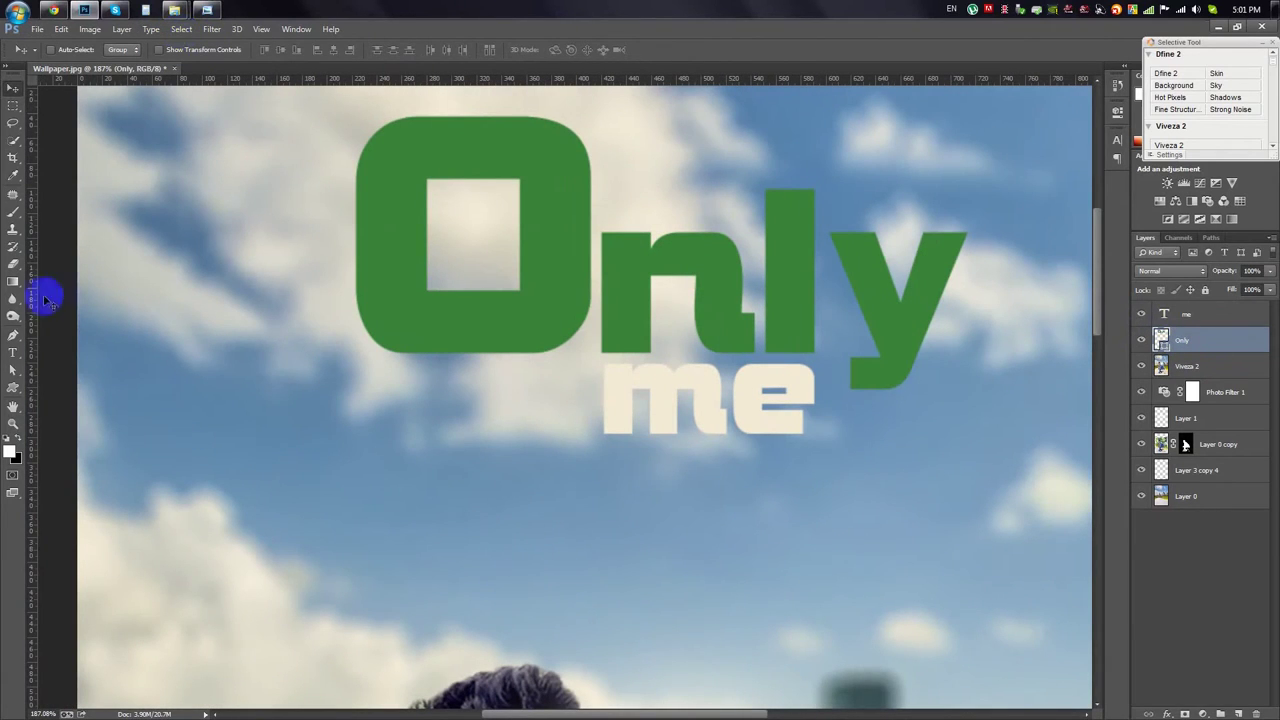
Step: Stretch the bottom anchor points of the O down by 72 px
right_click(13, 373)
left_click(80, 362)
left_click_drag(320, 272, 588, 373)
mouse_move(494, 354)
left_mouse_down()
mouse_move(489, 443)
mouse_move(494, 432)
left_mouse_up()
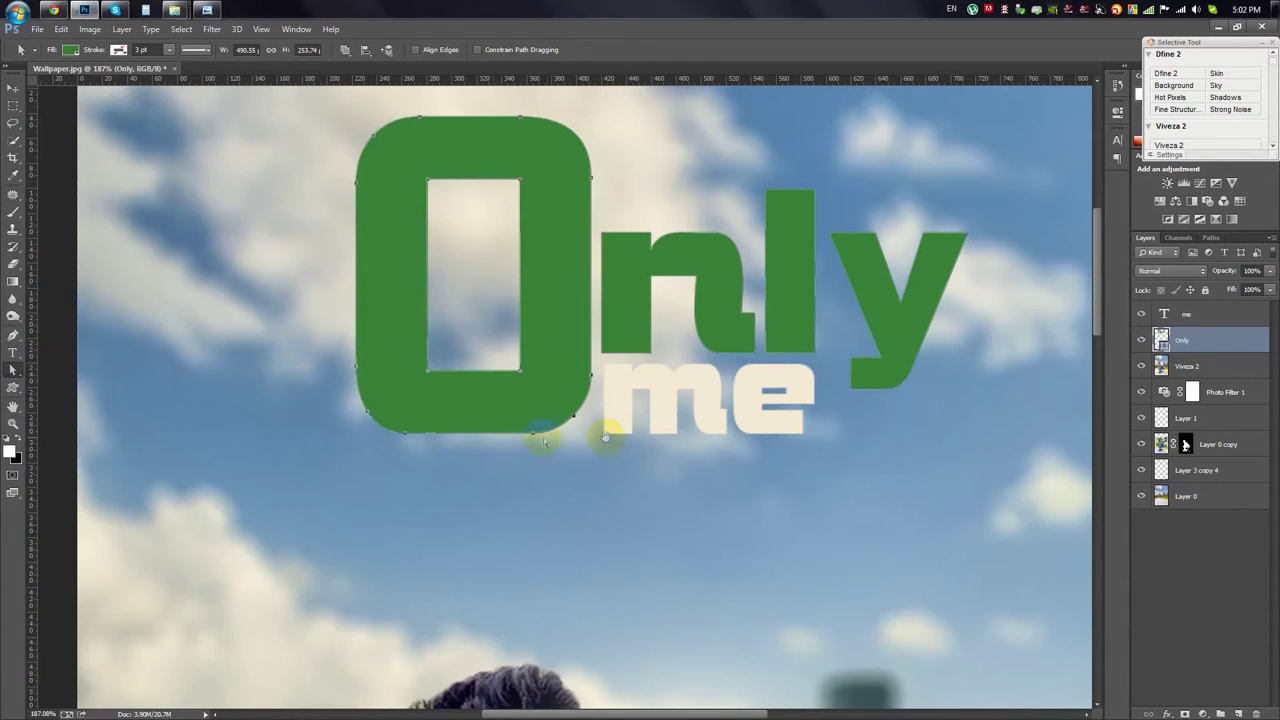
Step: Stretch the bottom of the y downward to flank 'me'
left_click_drag(605, 437, 427, 437)
left_click(743, 428)
left_click(711, 394)
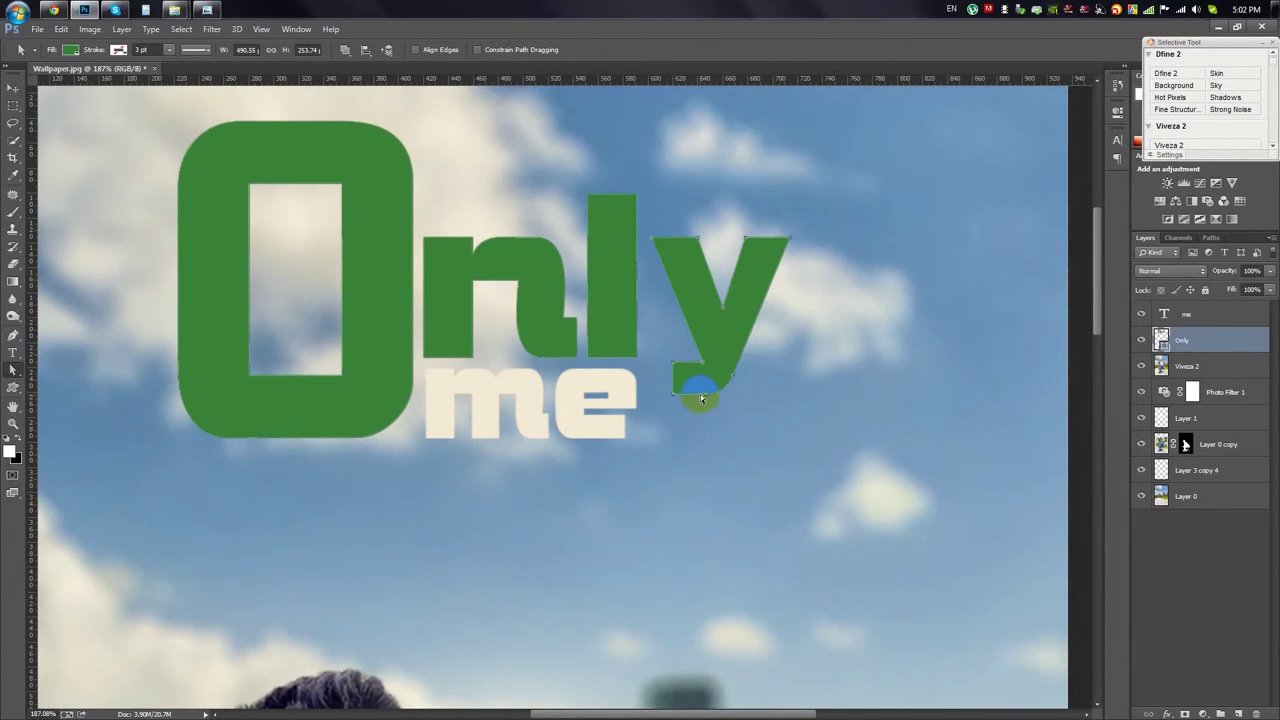
left_click_drag(703, 406, 699, 440)
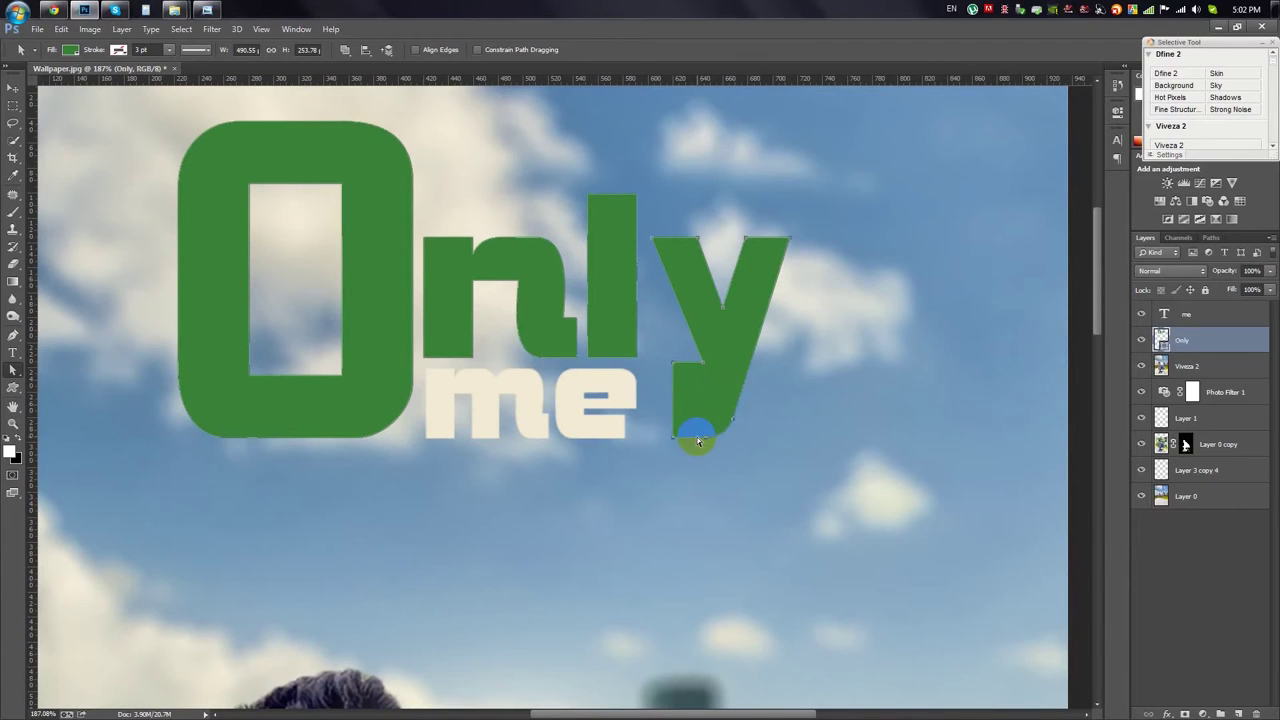
left_click(13, 88)
scroll(650, 422, "down", 5)
Step: Reshape the O's inner hole by raising its bottom edge and lowering its top edge
scroll(650, 422, "down", 2)
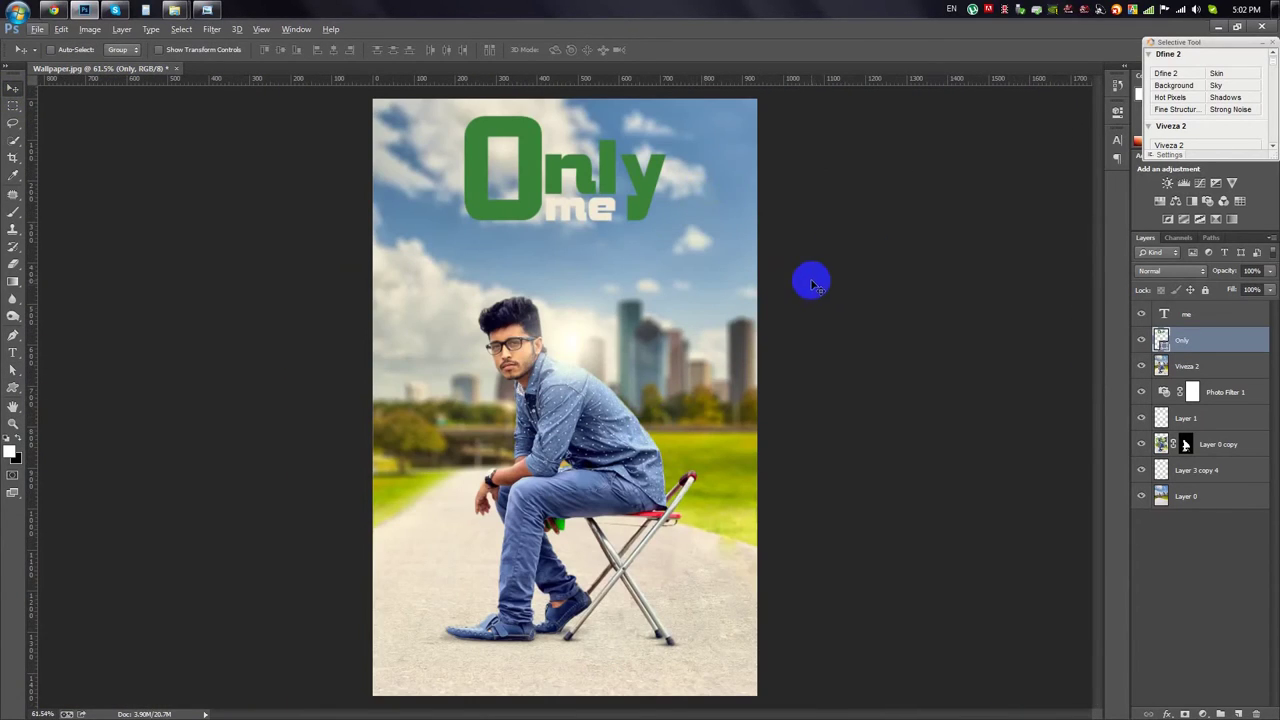
scroll(430, 120, "up", 5)
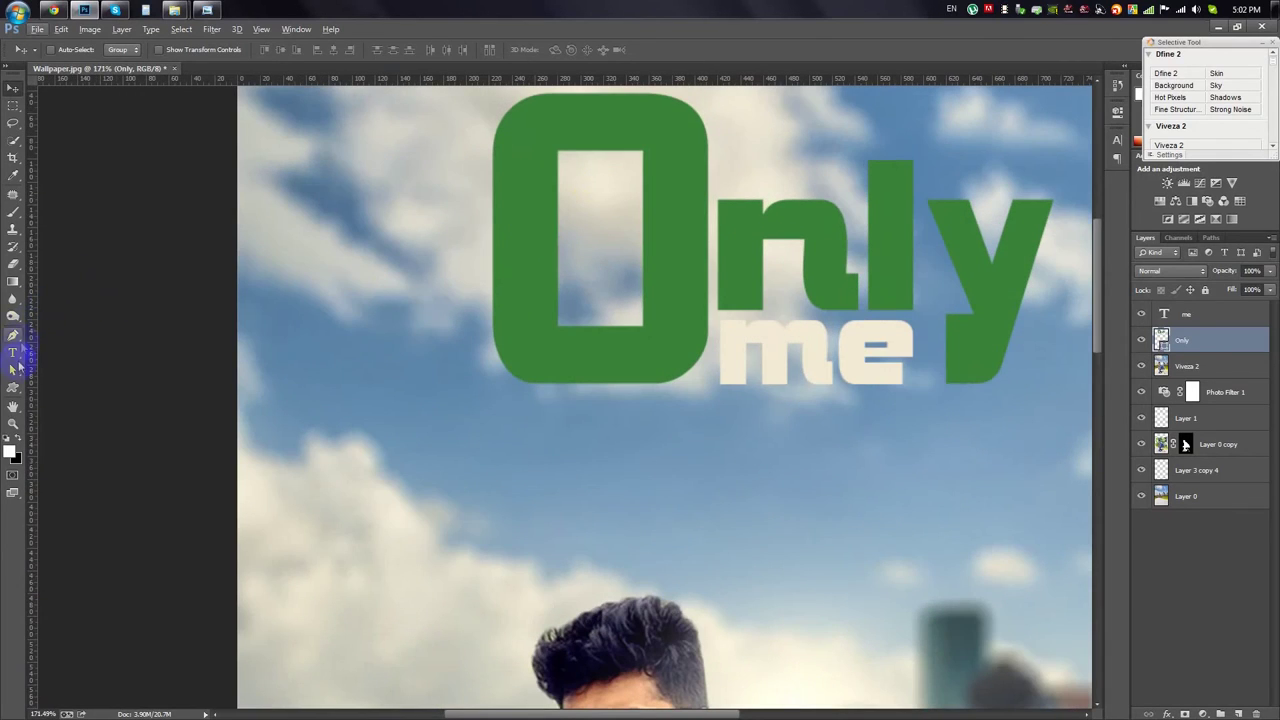
left_click(13, 370)
left_click_drag(626, 323, 628, 296)
left_click_drag(611, 151, 616, 186)
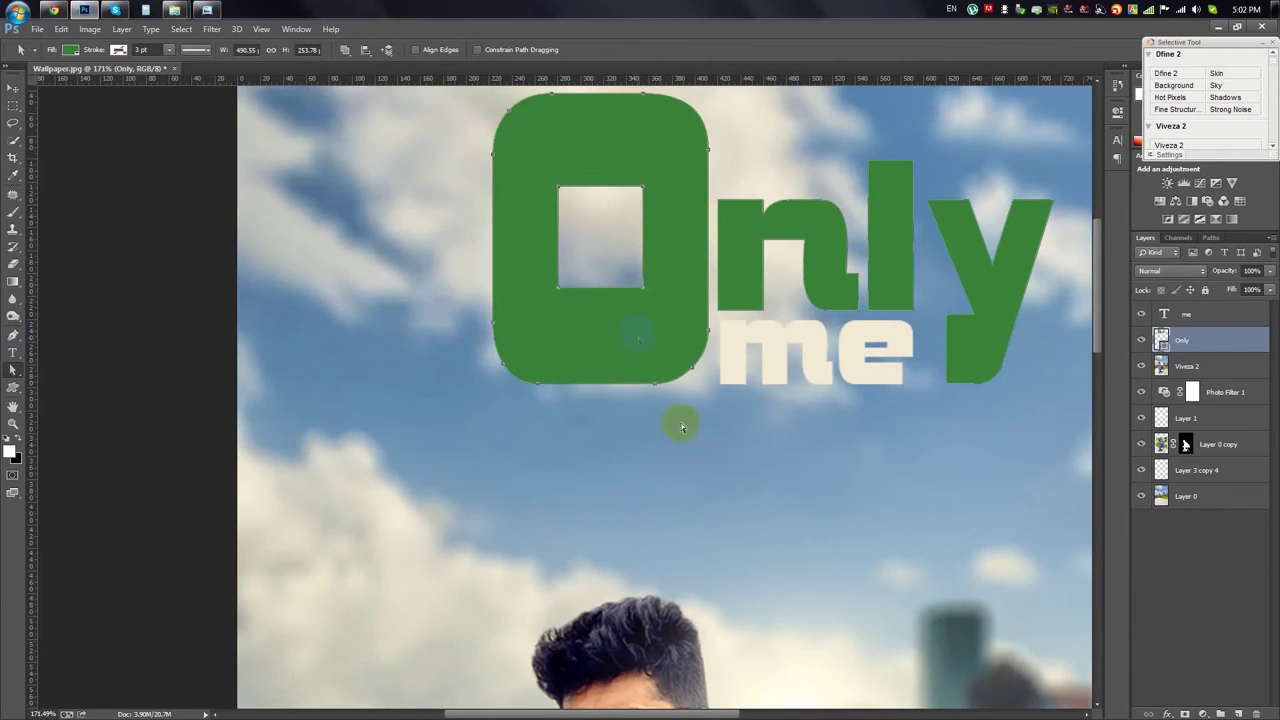
scroll(709, 469, "down", 5)
scroll(904, 492, "down", 2)
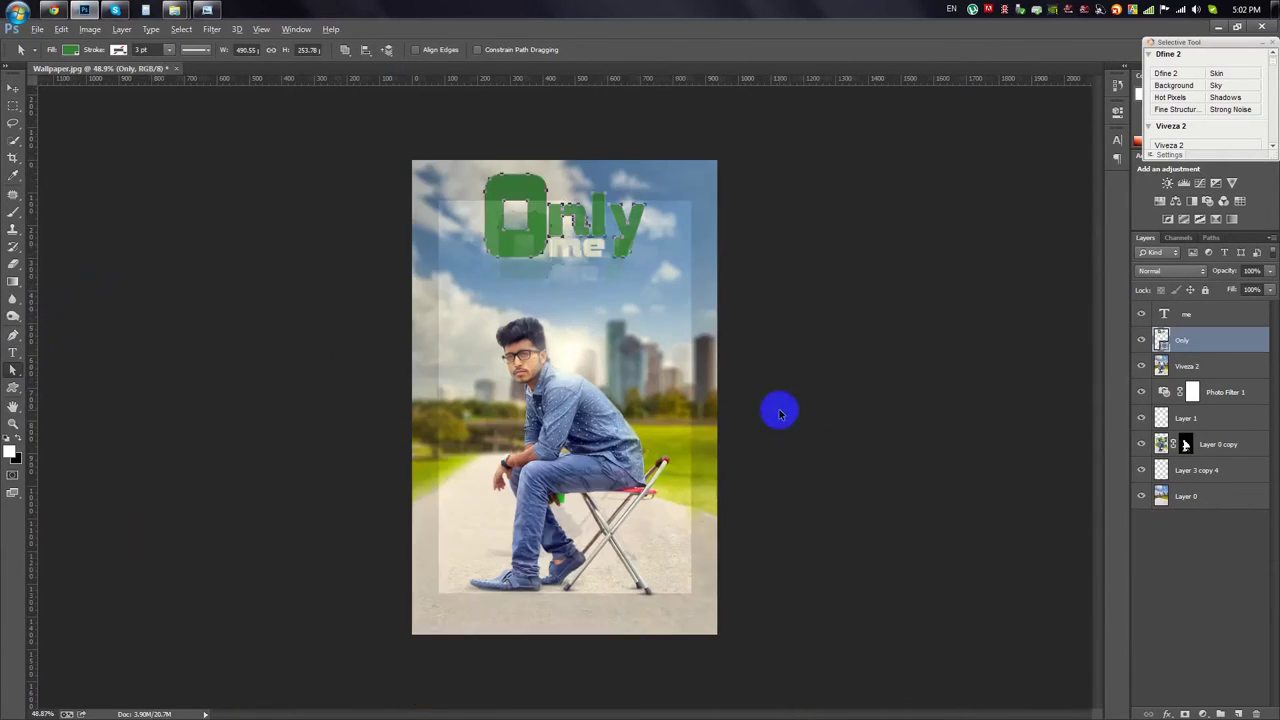
Step: Change the 'Only' shape fill to the softer green #82a54c
double_click(1161, 340)
left_click(783, 195)
left_click(811, 272)
left_click(700, 447)
left_click(770, 247)
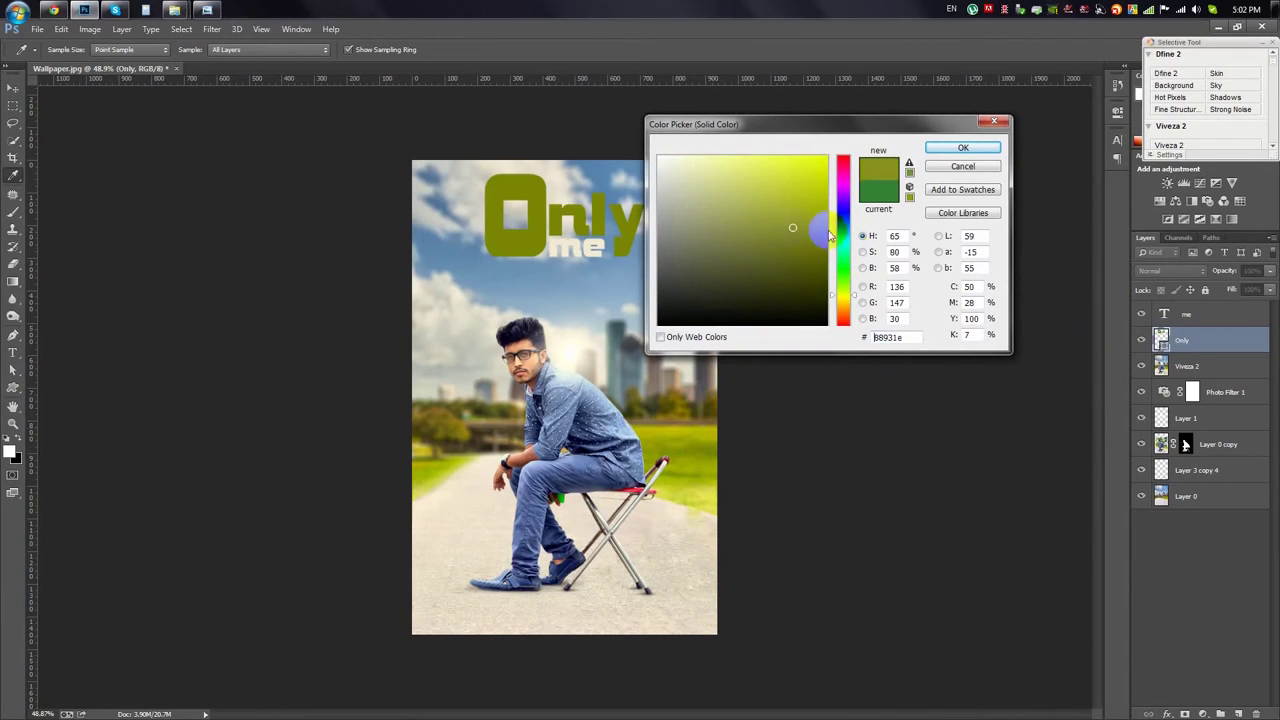
left_click(845, 288)
left_click(781, 208)
mouse_move(785, 212)
left_mouse_down()
mouse_move(811, 254)
mouse_move(786, 206)
mouse_move(748, 217)
left_mouse_up()
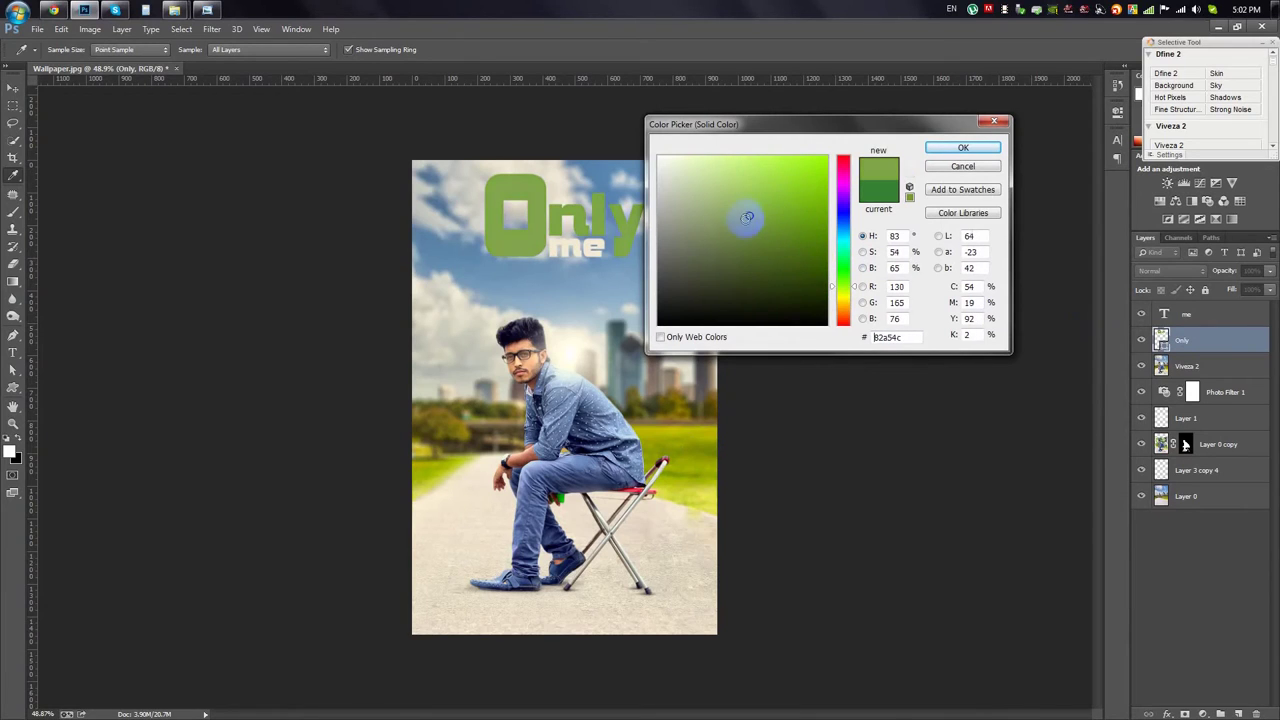
left_click(963, 147)
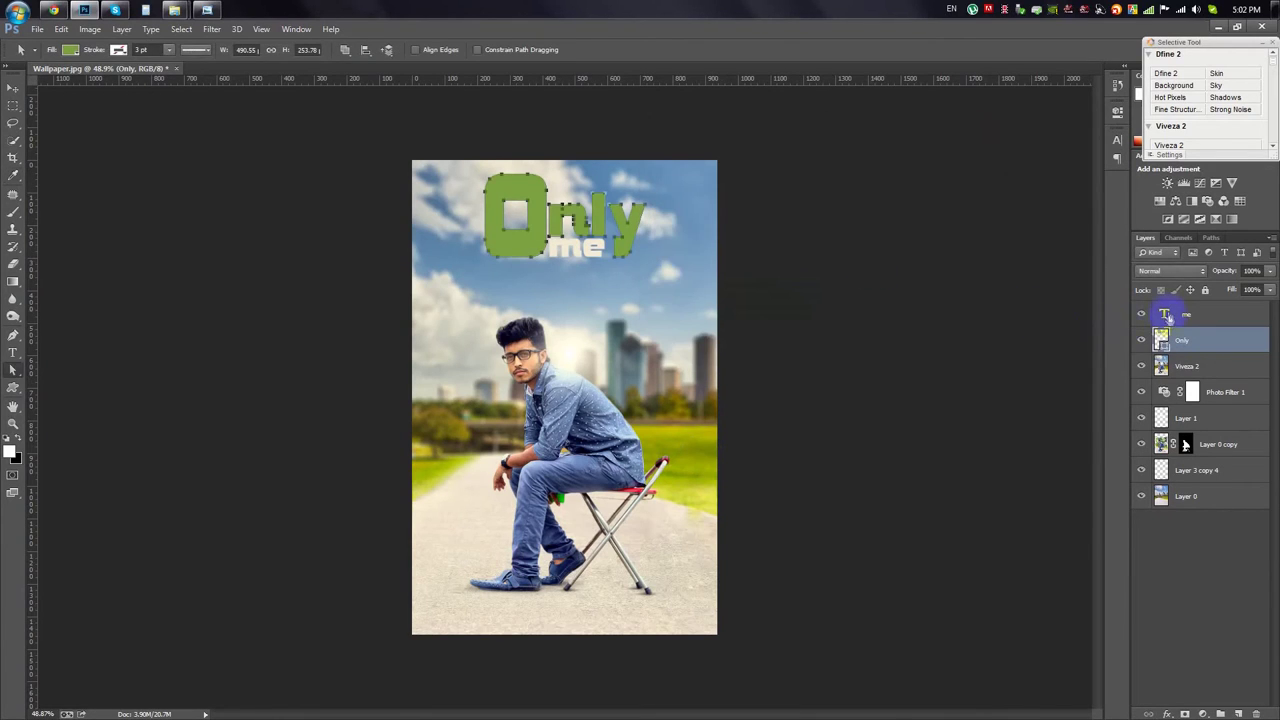
Step: Colour the 'me' text cream and merge it with the 'Only' layer
double_click(1166, 316)
left_click(446, 50)
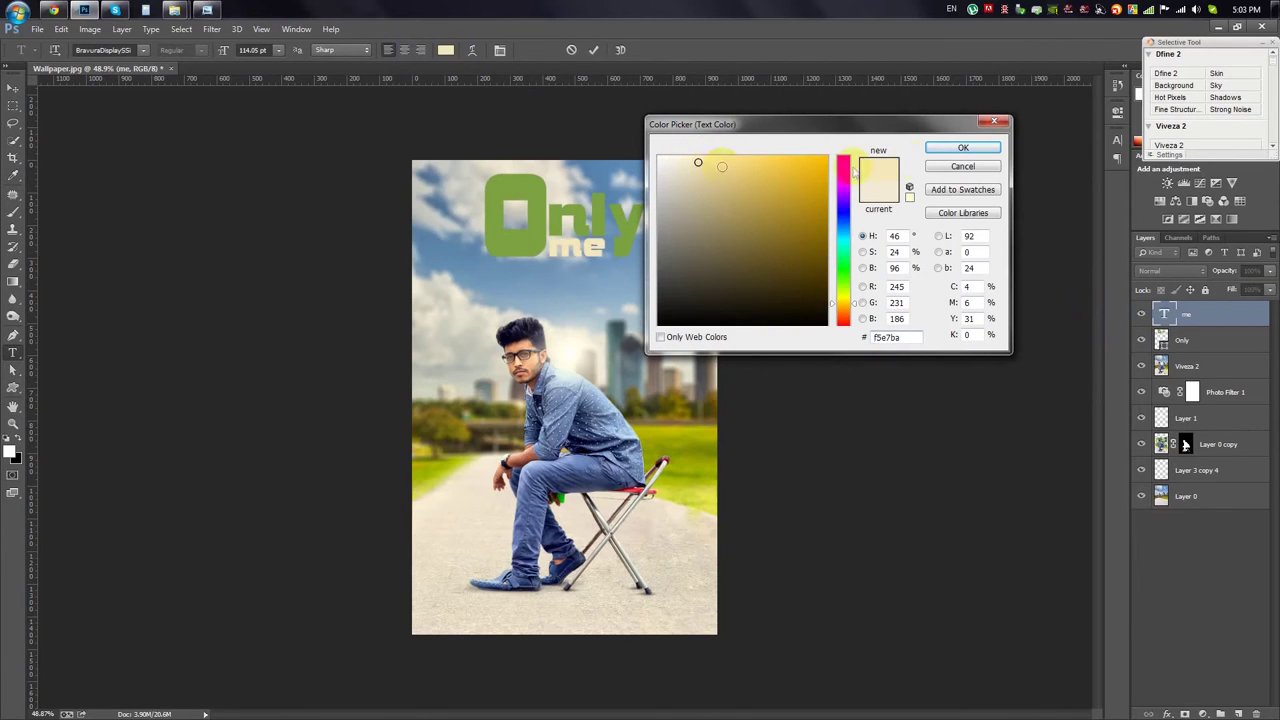
left_click(963, 147)
left_click(670, 190)
left_click(12, 86)
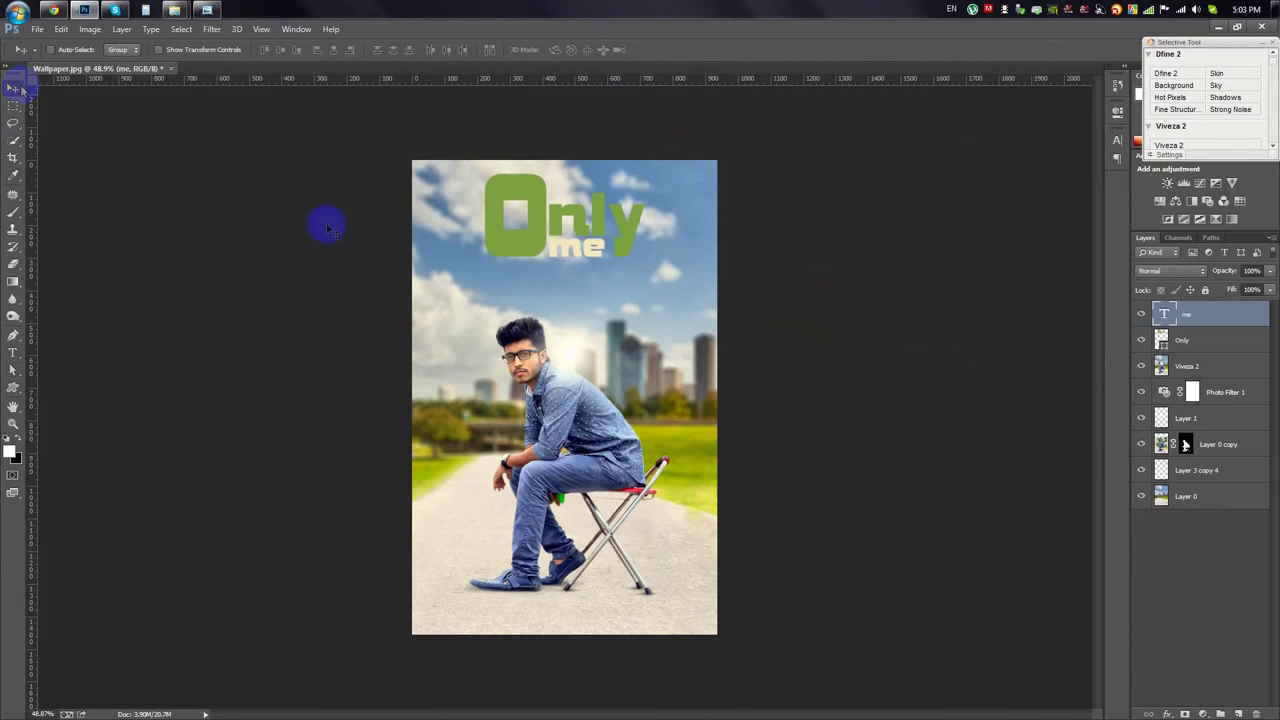
left_click(1190, 340, "shift")
key("ctrl+e")
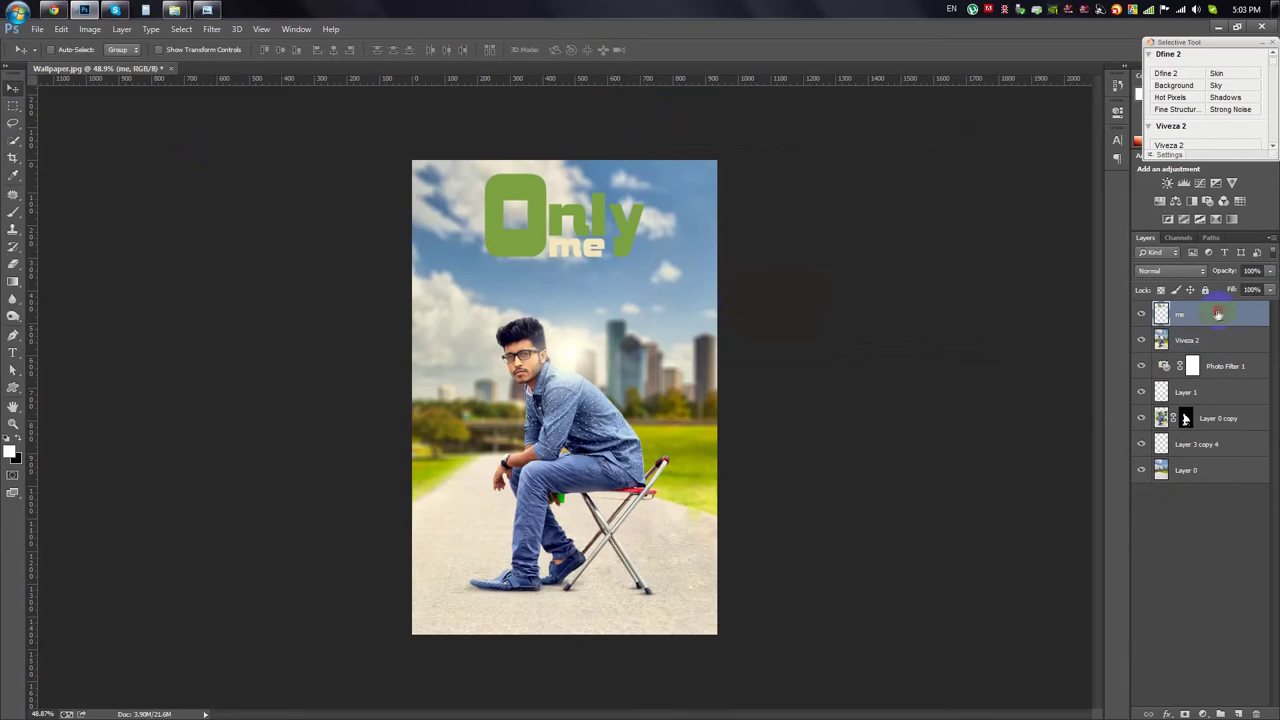
Step: Add a Drop Shadow to the merged title, adjusting size and spread at 0% opacity
double_click(1230, 314)
left_click(750, 309)
left_click_drag(900, 223, 903, 222)
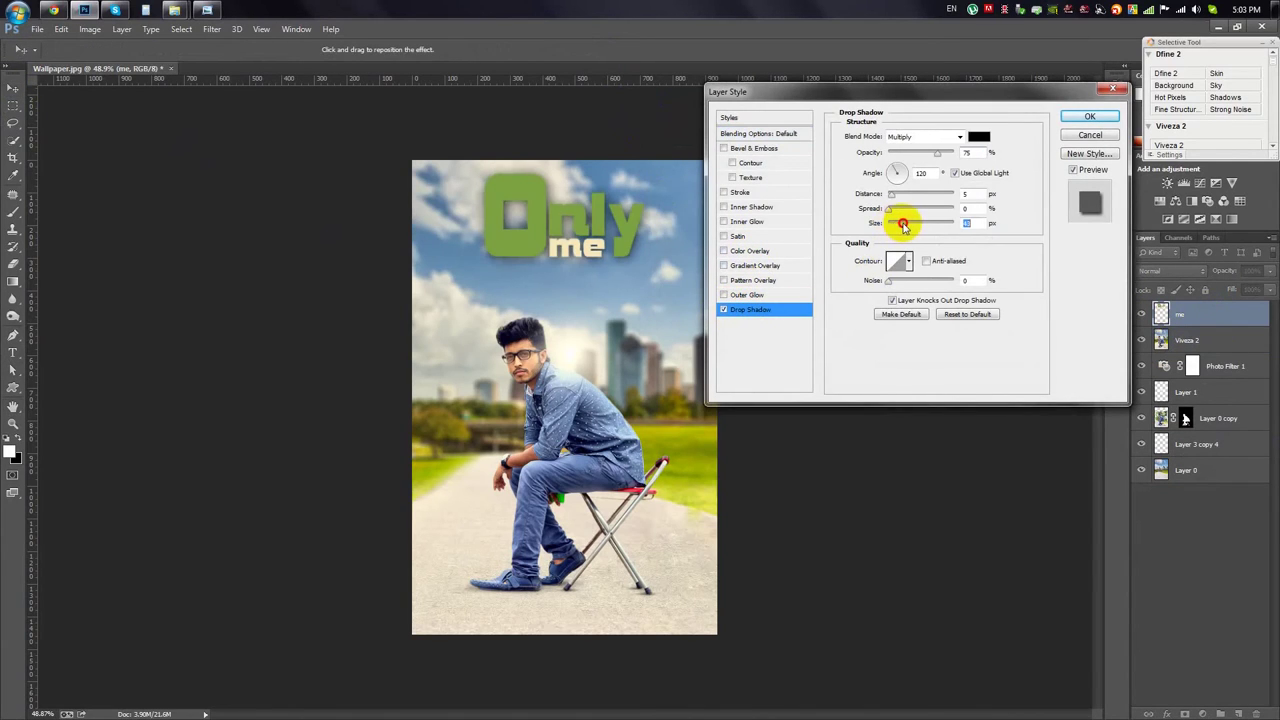
left_click_drag(929, 157, 899, 156)
left_click(880, 212)
left_click(1089, 116)
Step: Try Screen and other blend modes on the title, then return it to Normal
left_click(1172, 271)
left_click(1150, 385)
key("Down")
key("Down")
key("Down")
key("Down")
key("Down")
key("Down")
key("Down")
key("Down")
key("Down")
key("Down")
key("Down")
key("Down")
key("Down")
key("Down")
key("Down")
key("Down")
key("Down")
left_click(1170, 271)
left_click(1165, 280)
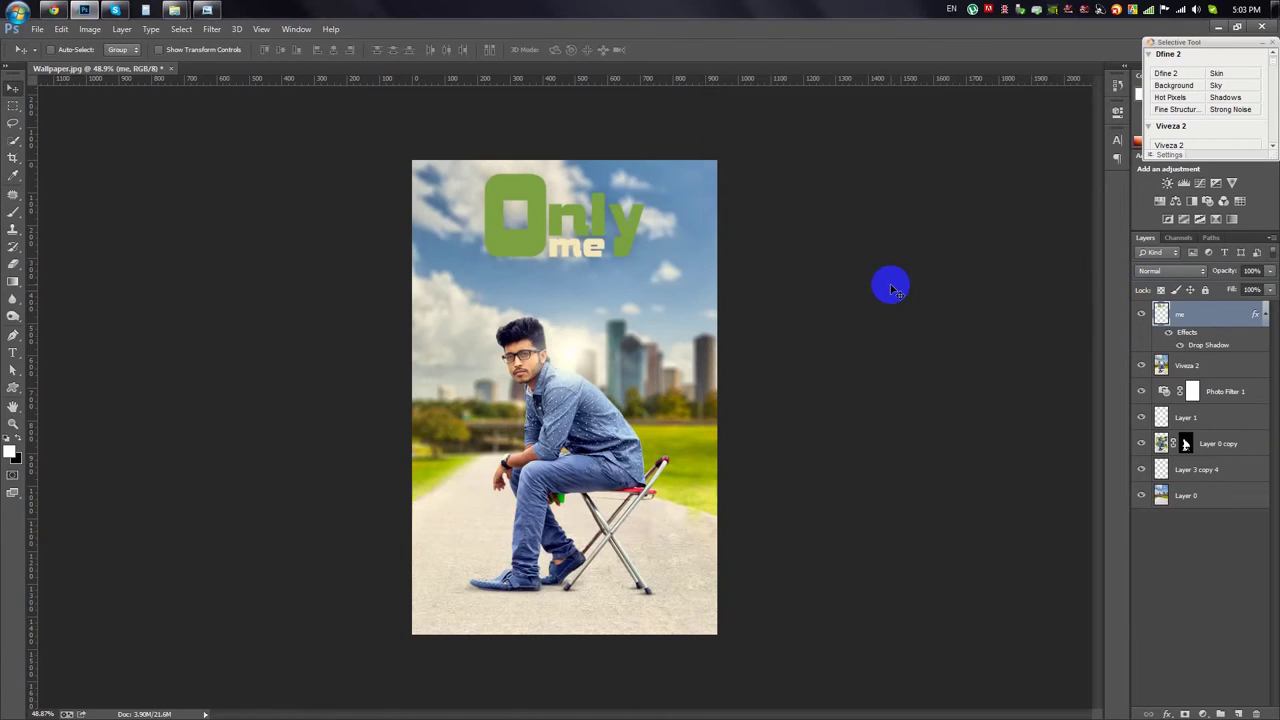
Step: Delete the title's drop shadow, then reposition and resize it with Free Transform
left_click_drag(788, 260, 789, 623)
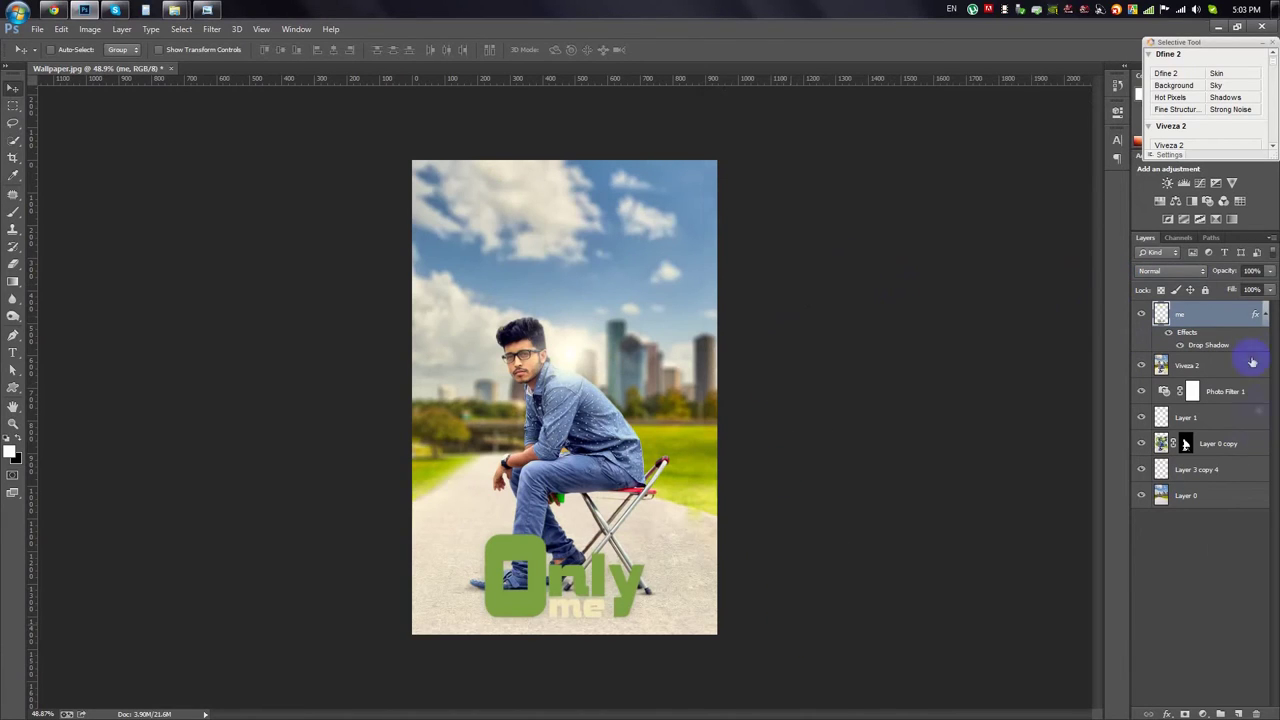
left_click(1257, 714)
key("ctrl+t")
mouse_move(650, 535)
left_mouse_down()
mouse_move(490, 620)
mouse_move(495, 262)
mouse_move(515, 222)
mouse_move(628, 255)
mouse_move(655, 240)
left_mouse_up()
key("Return")
scroll(600, 250, "up", 3)
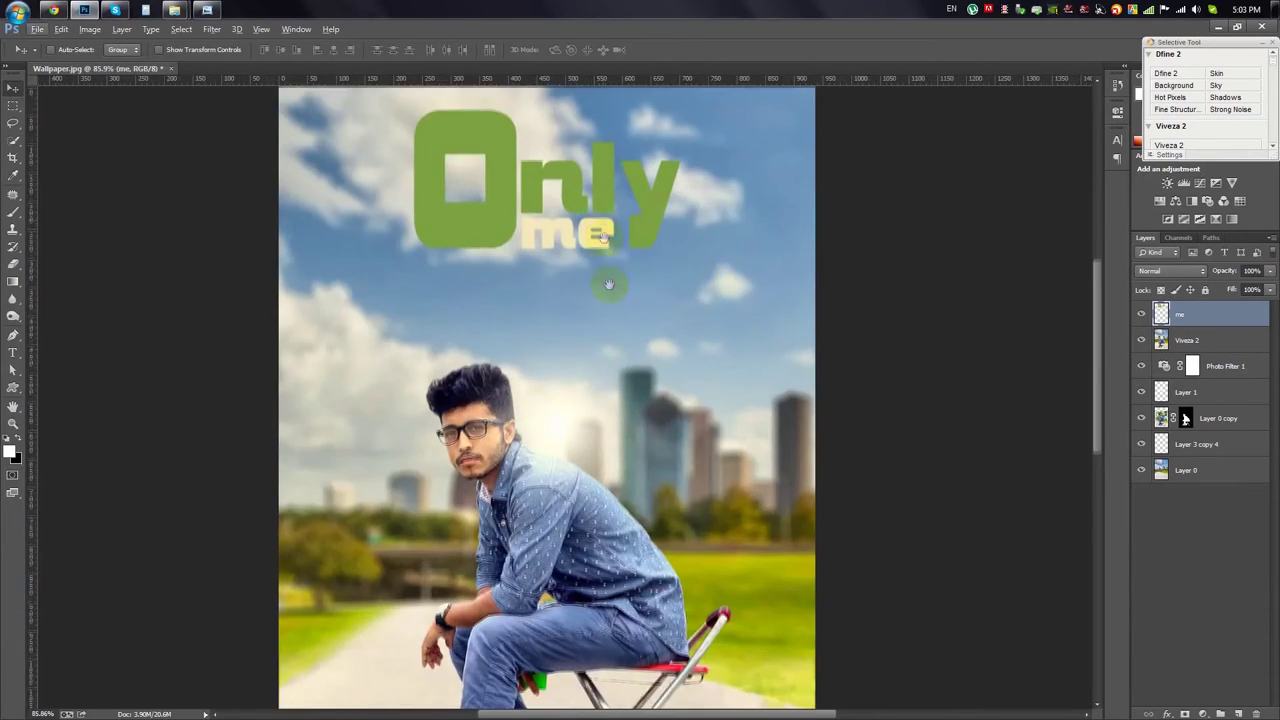
left_click(1208, 340)
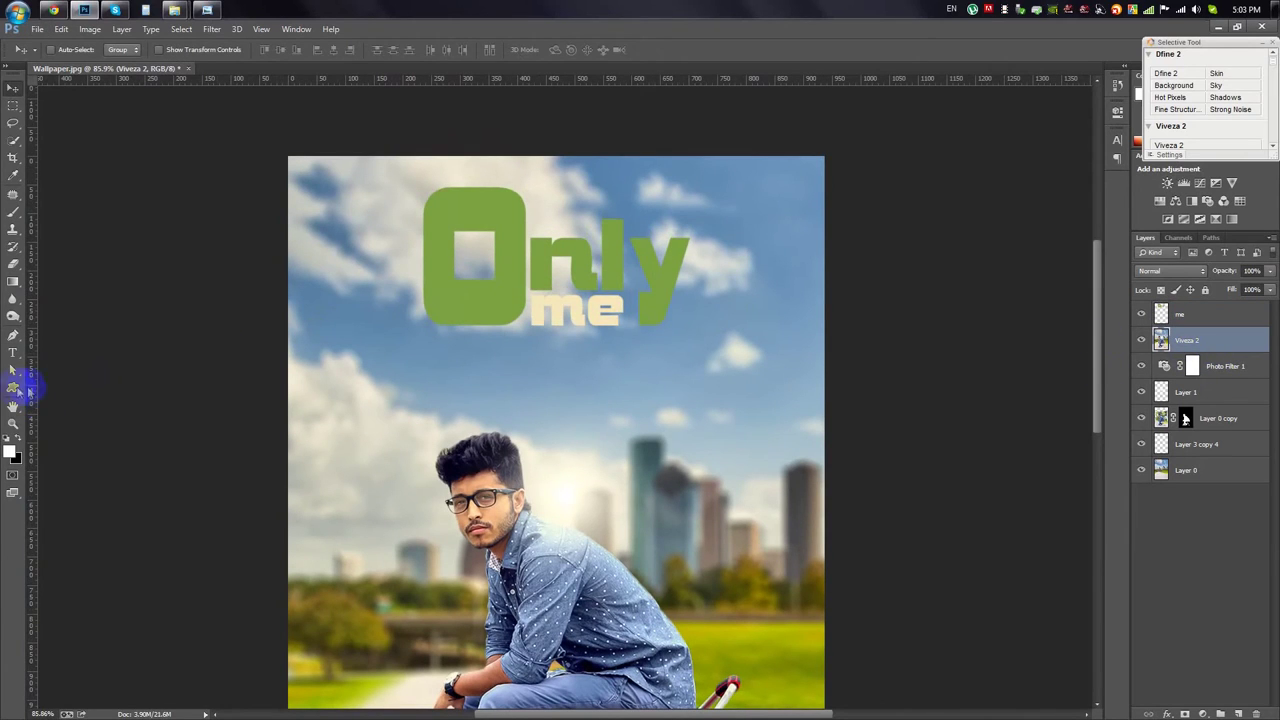
Step: Draw a rectangle banner across the top of the poster at 39% opacity
right_click(14, 388)
left_click(110, 375)
left_click_drag(281, 180, 840, 336)
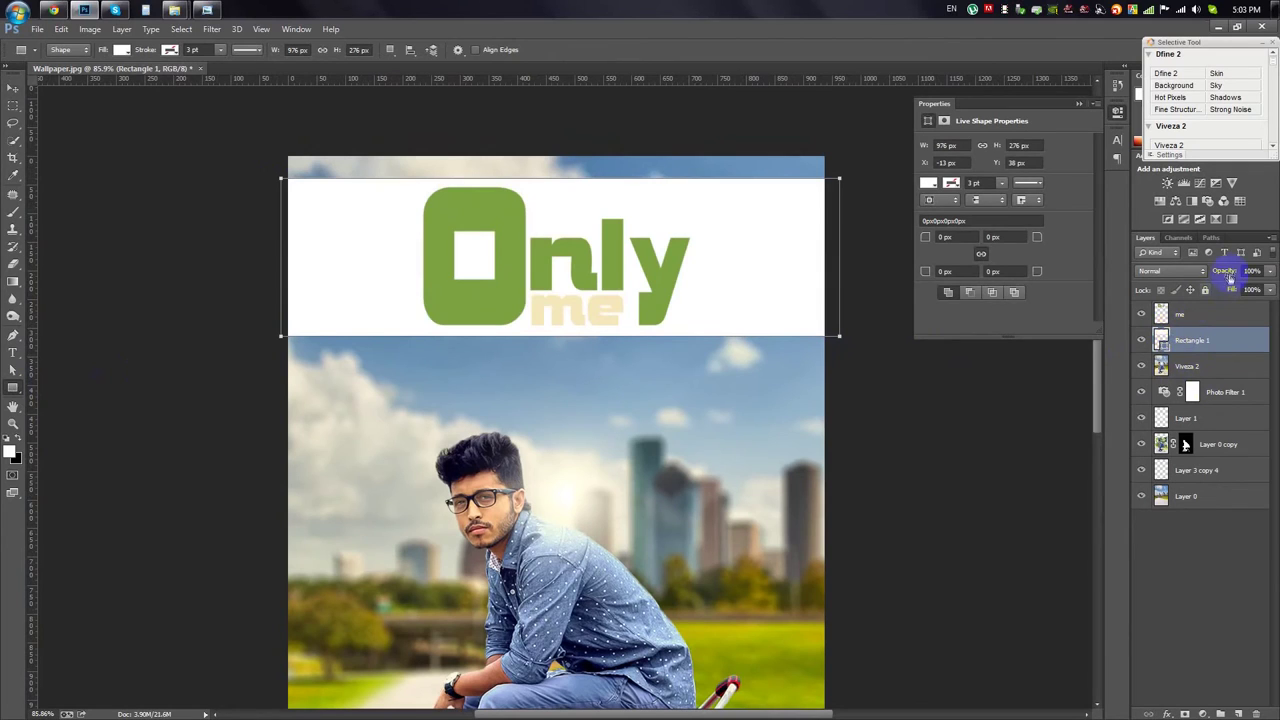
left_click_drag(1229, 277, 1190, 276)
Step: Set the banner's fill to white after briefly trying black
double_click(1163, 341)
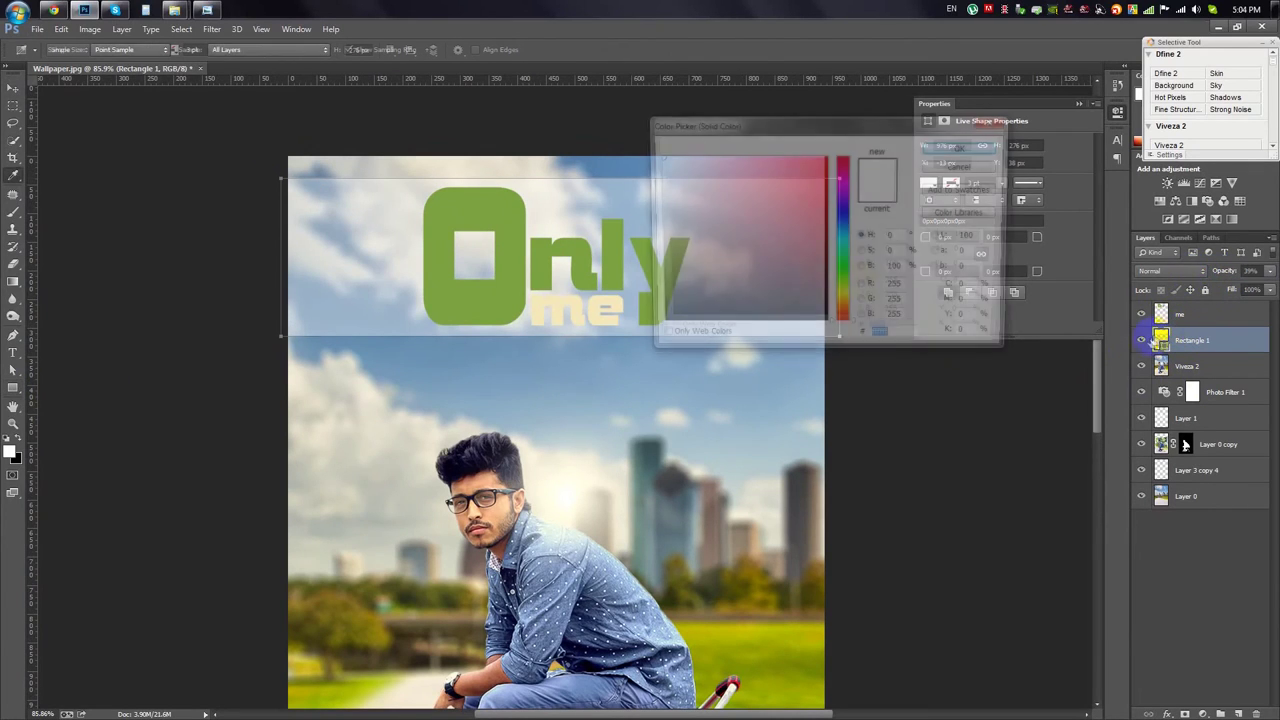
left_click_drag(700, 300, 571, 357)
left_click(975, 145)
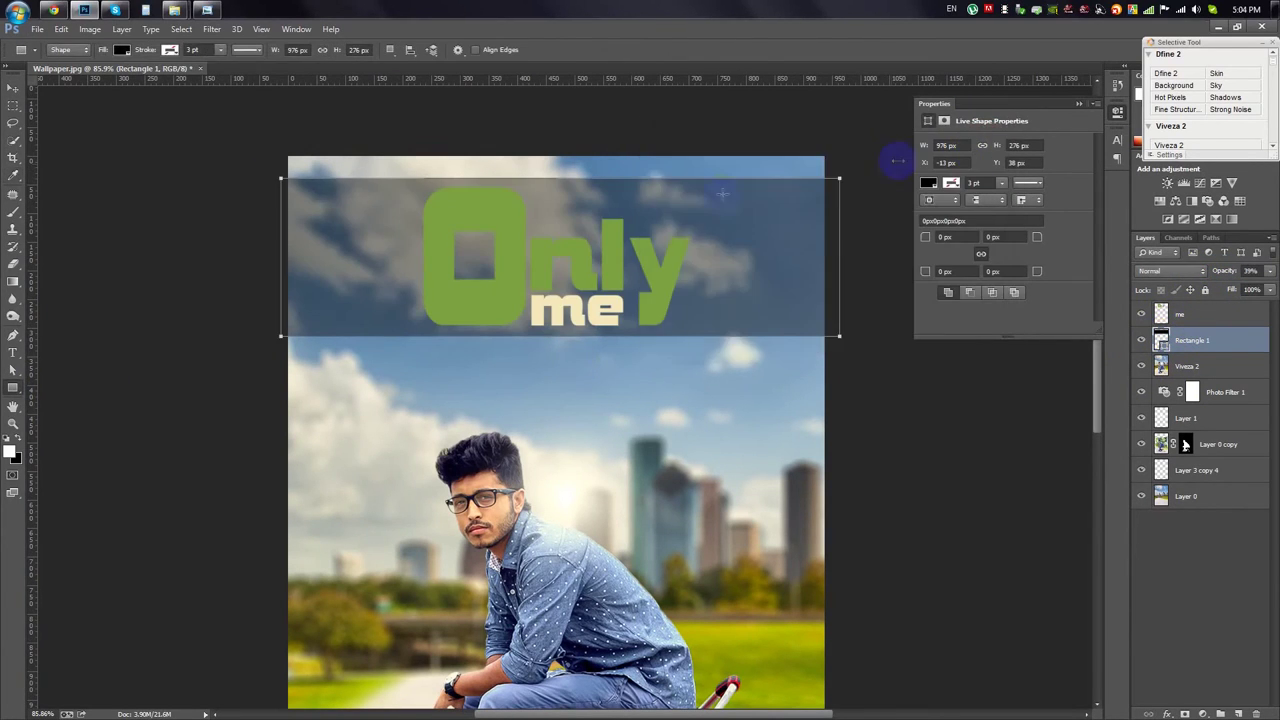
scroll(727, 227, "down", 3)
double_click(1161, 340)
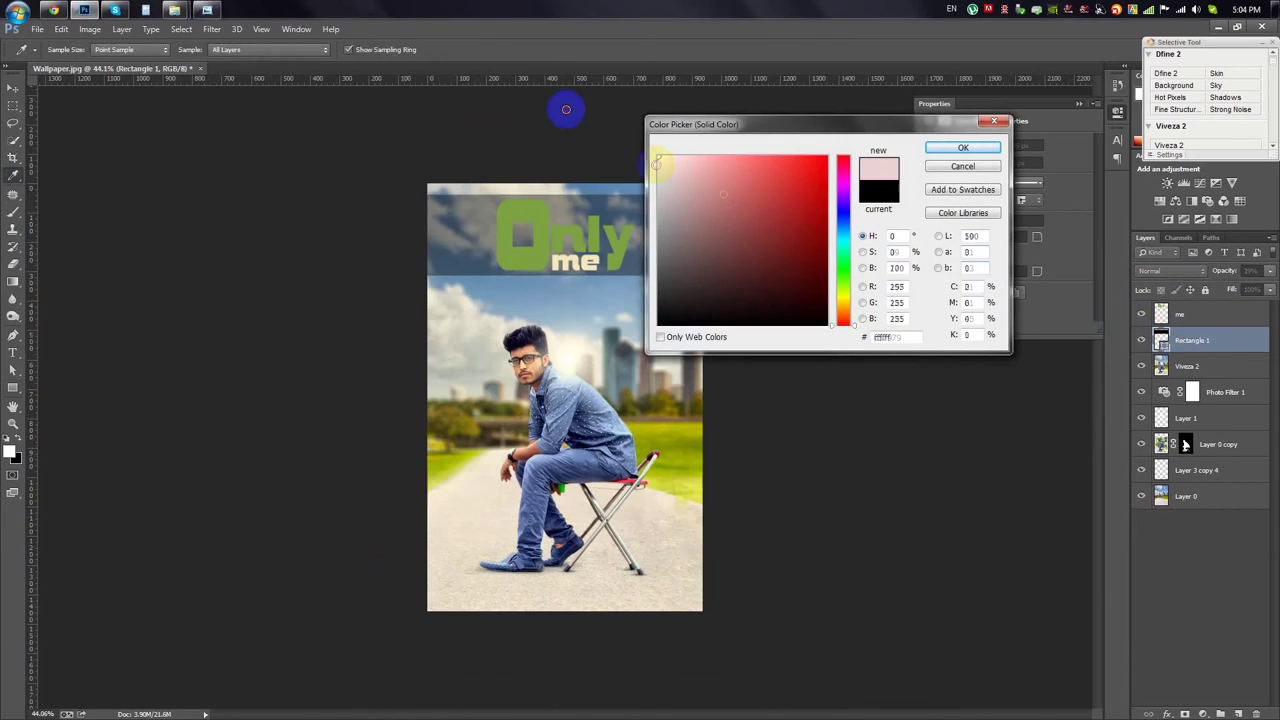
left_click(665, 151)
left_click(971, 149)
left_click(1077, 106)
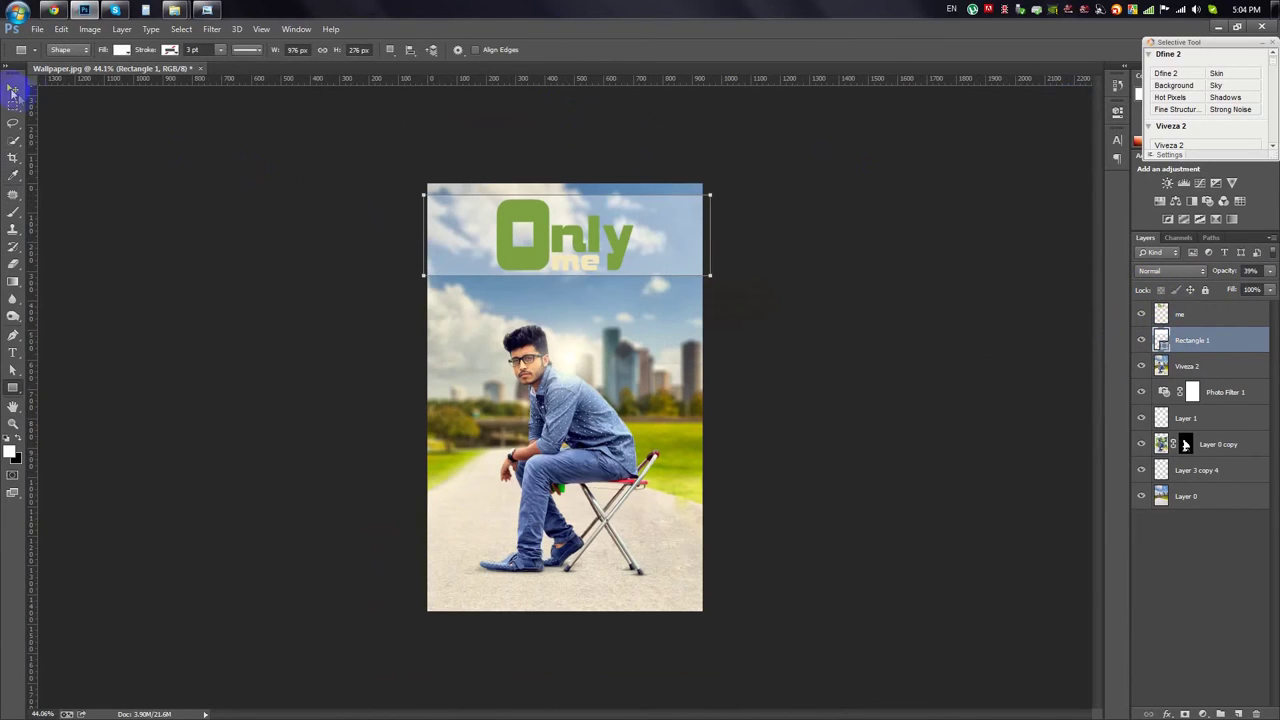
Step: Place a text insertion point below the banner for a new credit line
left_click(14, 88)
scroll(737, 346, "up", 1)
scroll(625, 257, "up", 1)
scroll(625, 257, "up", 1)
left_click(13, 352)
left_click(475, 278)
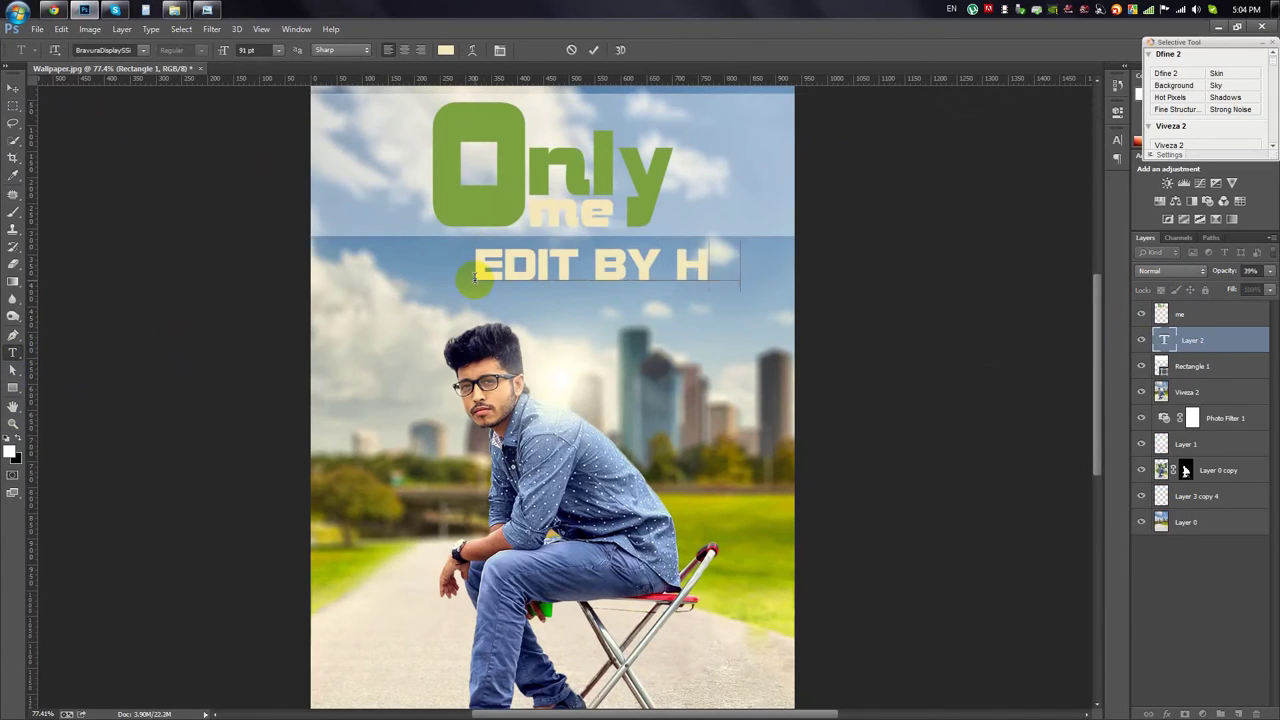
Step: Type the editor credit line in white at 30 pt and lower its opacity slightly
type("ASS")
key("ctrl+a")
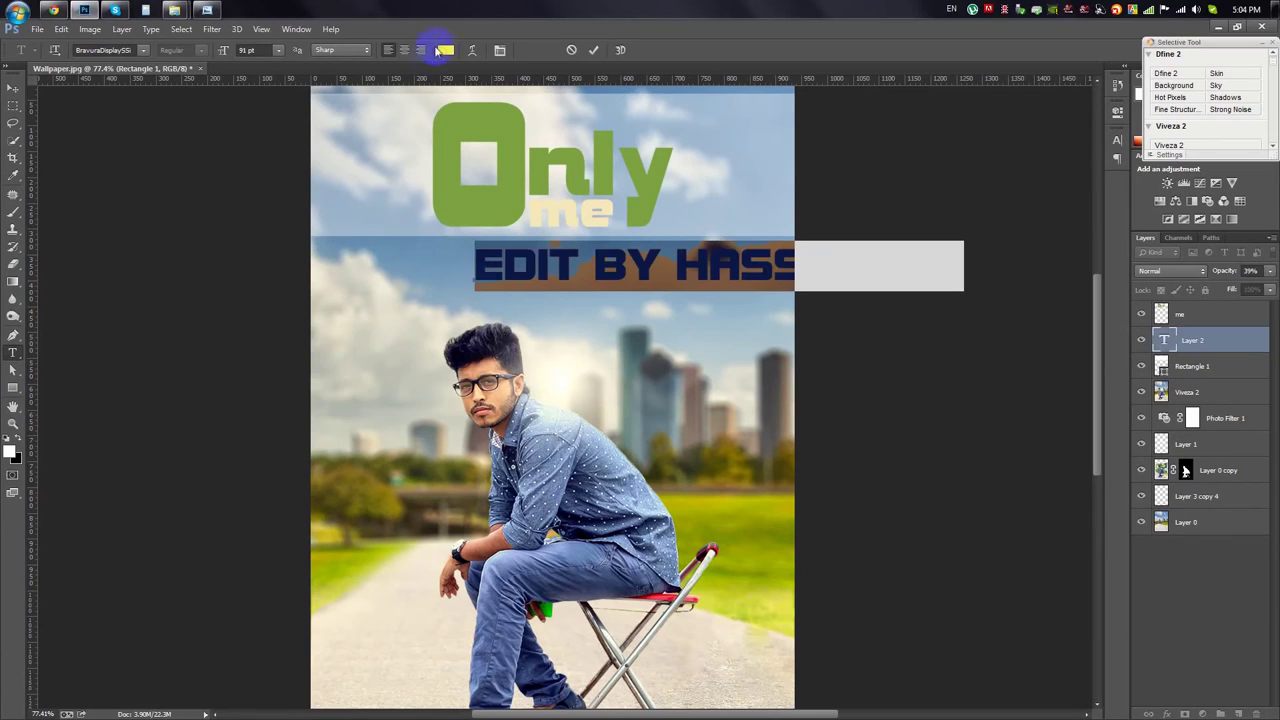
left_click(444, 50)
left_click(963, 142)
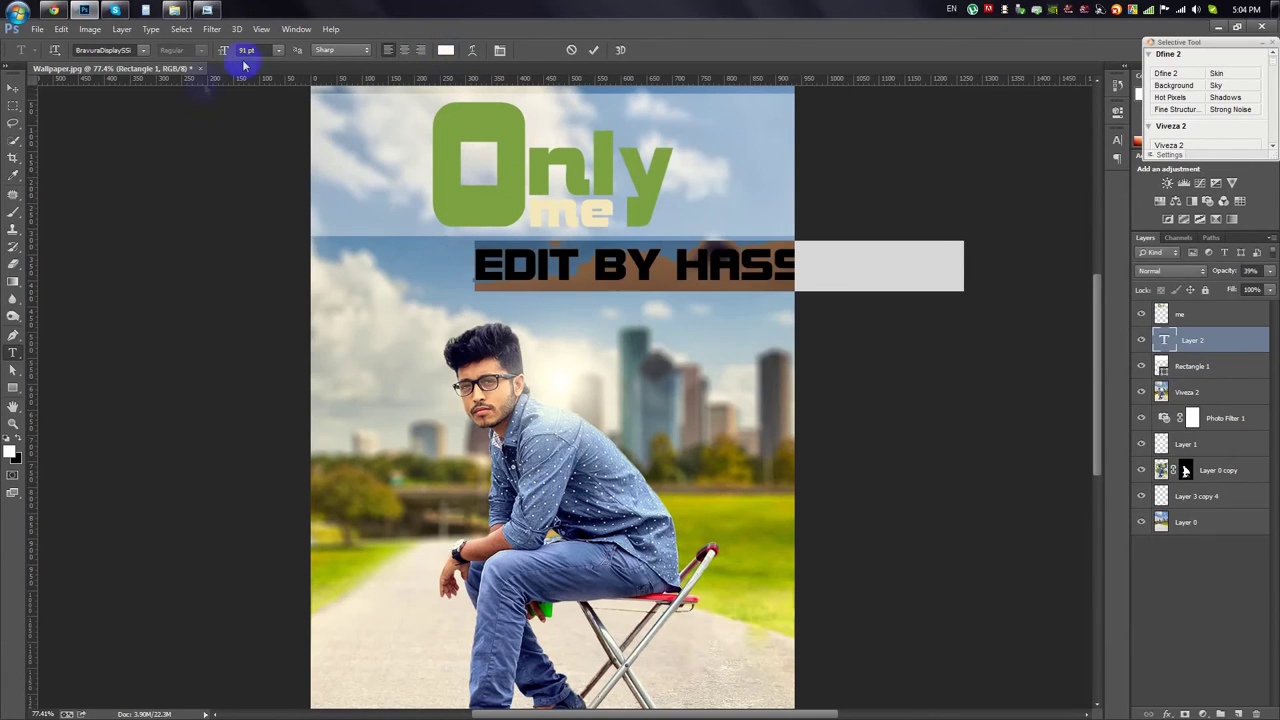
left_click(277, 50)
left_click(271, 205)
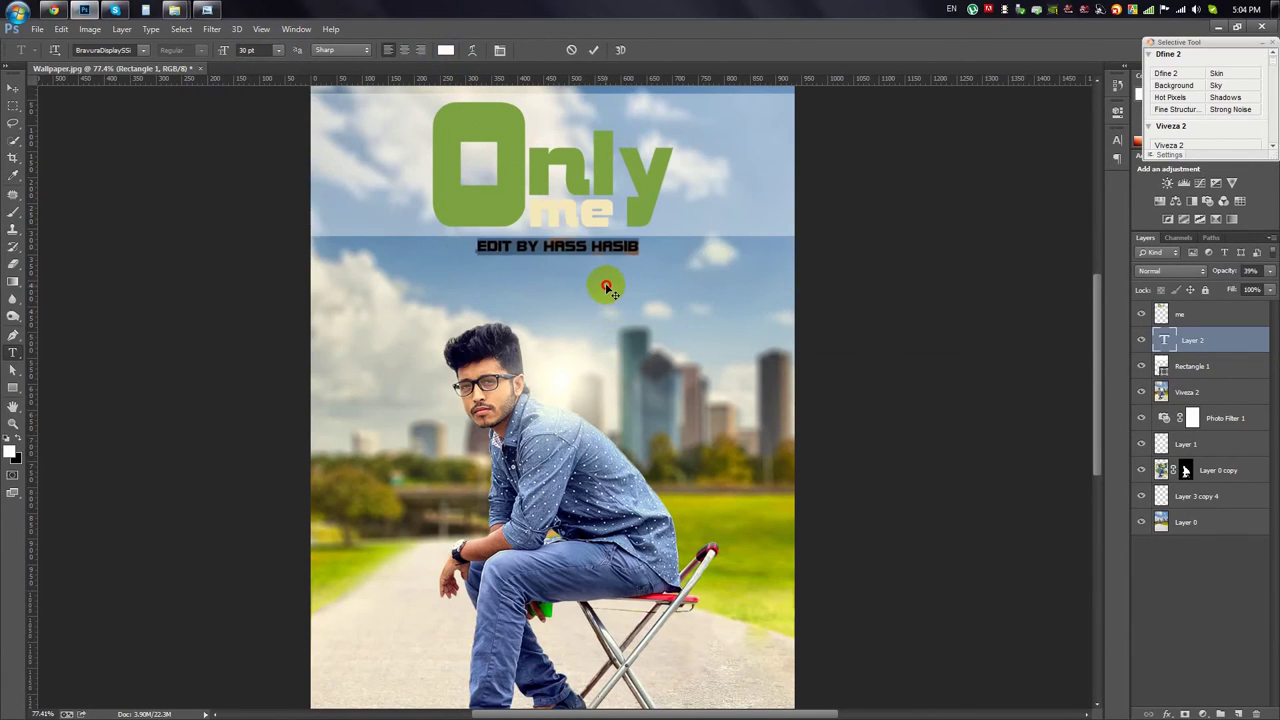
left_click(600, 50)
left_click(13, 88)
left_click_drag(1222, 272, 1205, 274)
Step: Stamp a merged copy of the poster onto a new top Layer 2 via Apply Image
scroll(880, 296, "down", 3)
left_click(1205, 314)
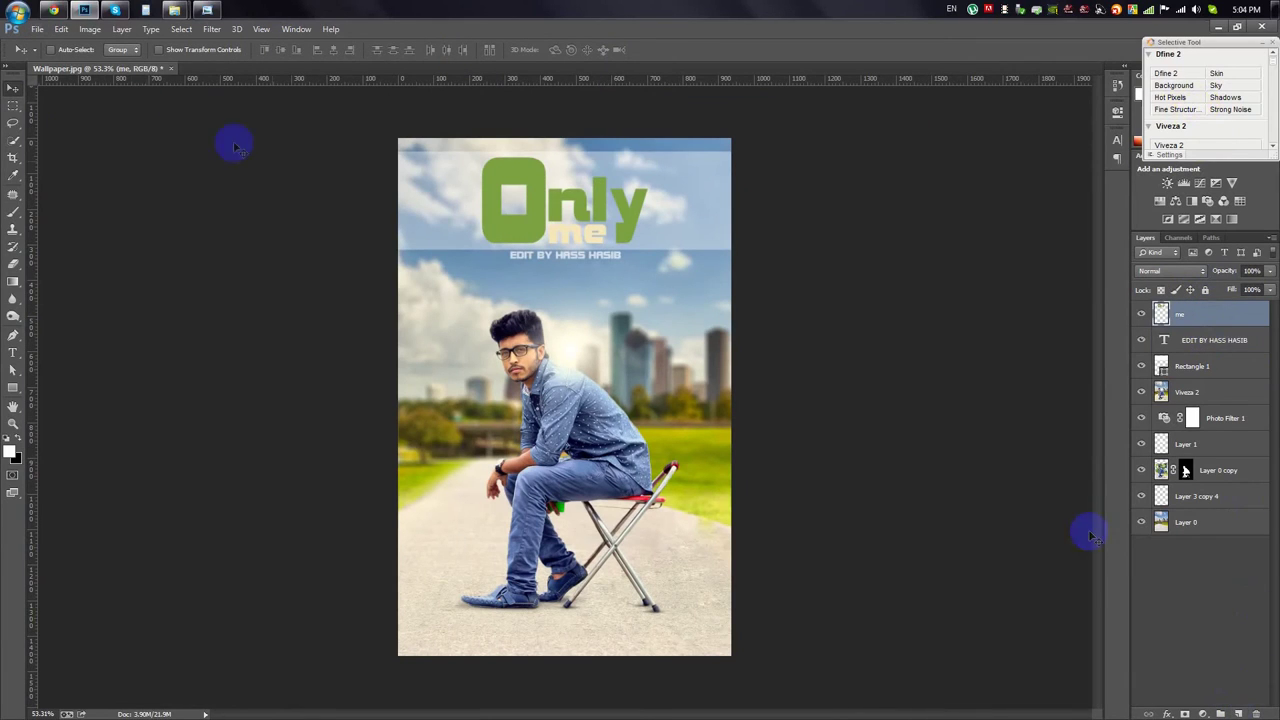
left_click(1238, 712)
left_click(105, 30)
left_click(110, 228)
left_click(758, 200)
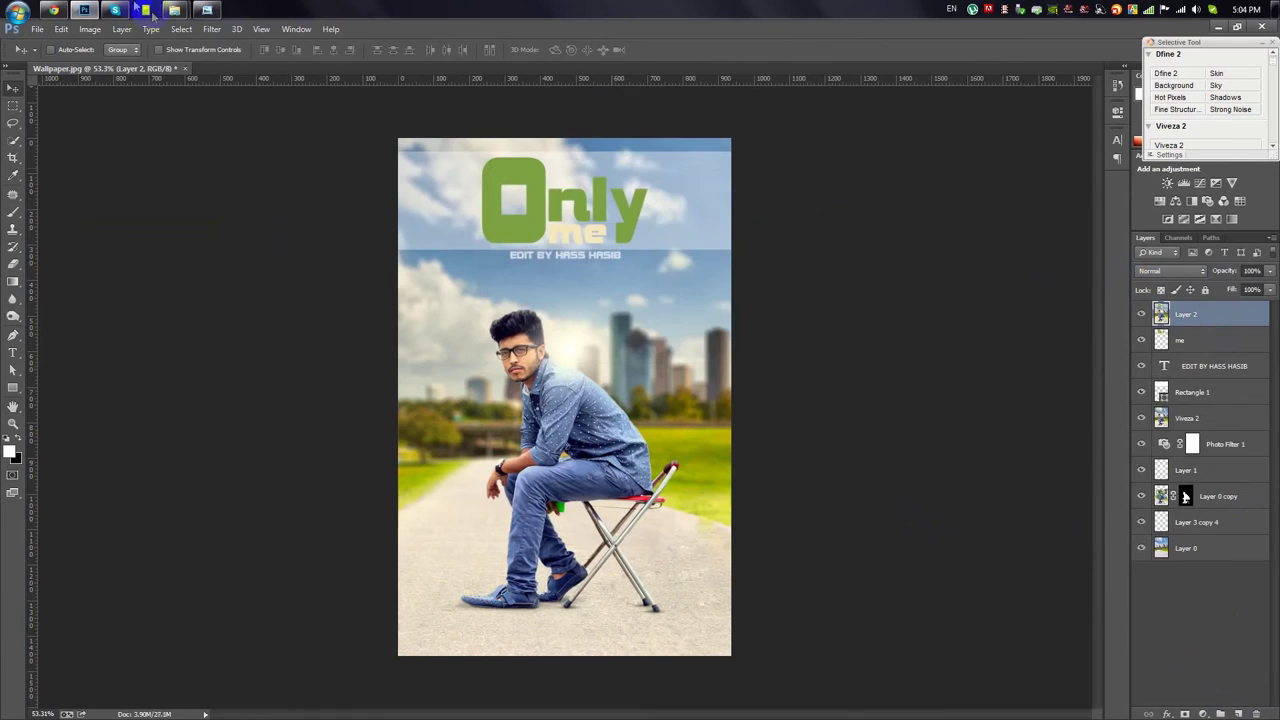
left_click(211, 29)
left_click(437, 348)
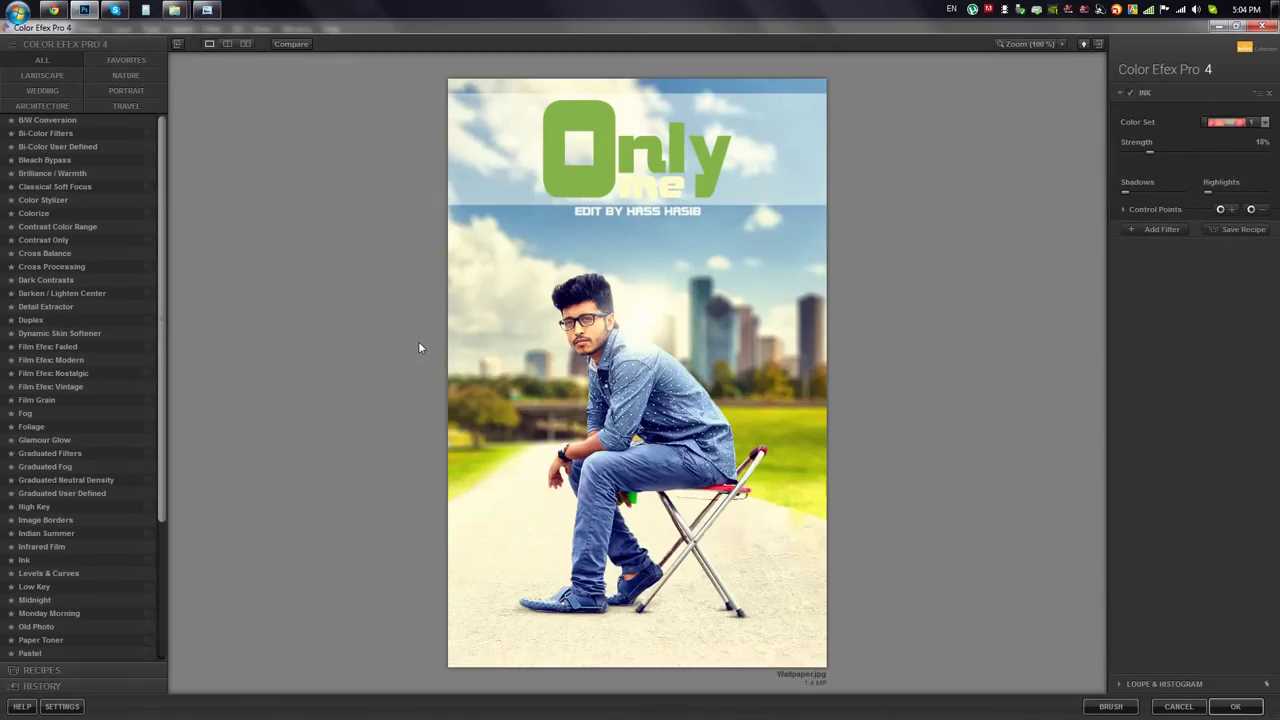
Step: Preview the Color Efex filter looks in turn, settling on Darken / Lighten Center
left_click(47, 120)
left_click(60, 134)
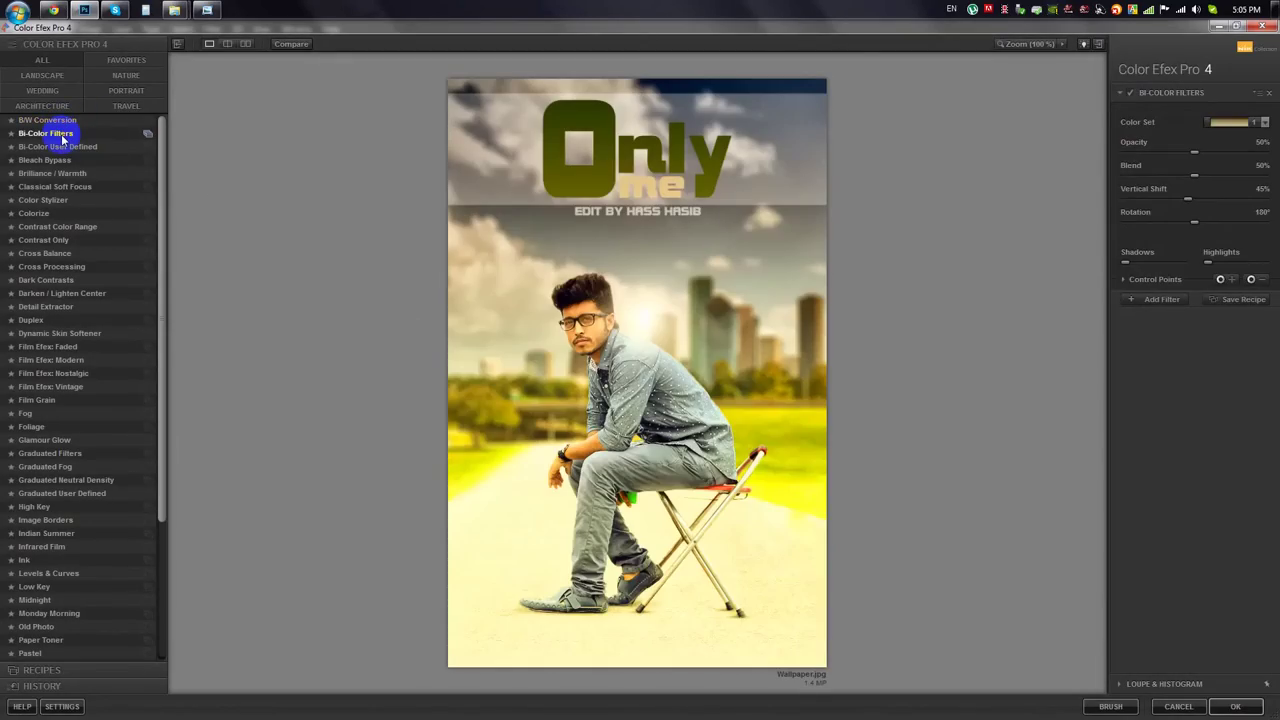
left_click(60, 146)
left_click(57, 161)
left_click(57, 173)
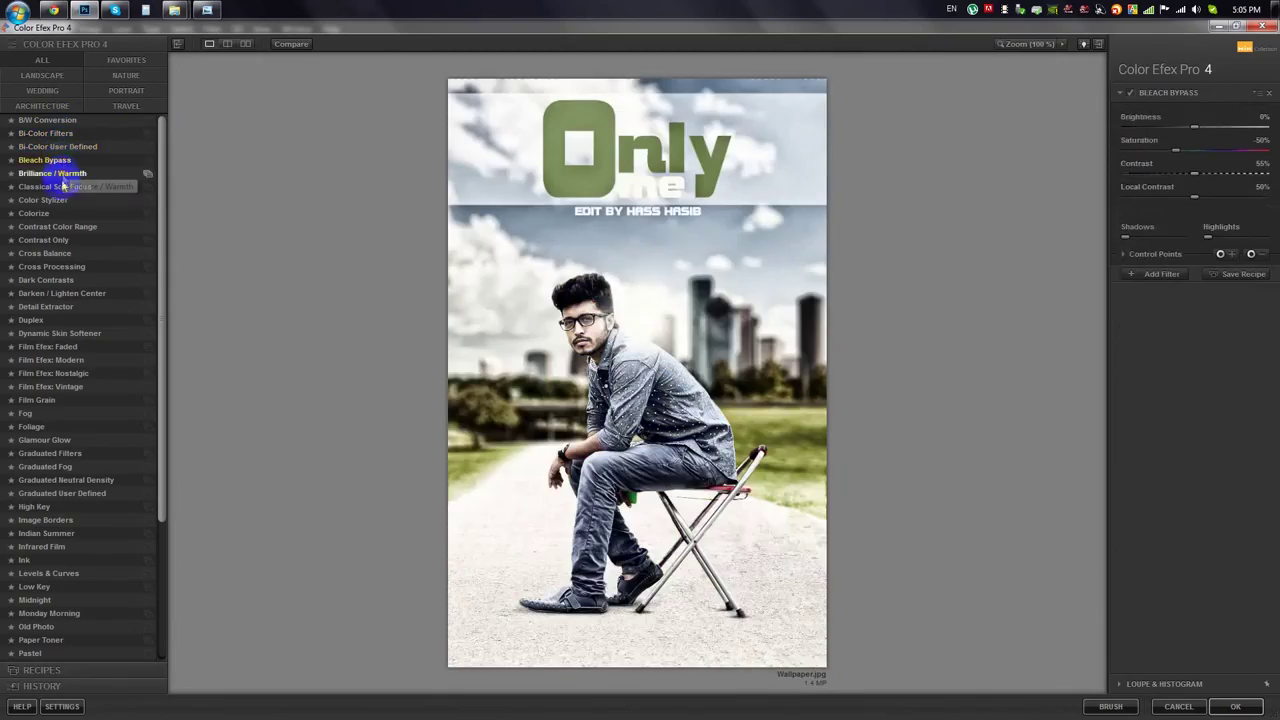
left_click(60, 187)
left_click(45, 200)
left_click(30, 213)
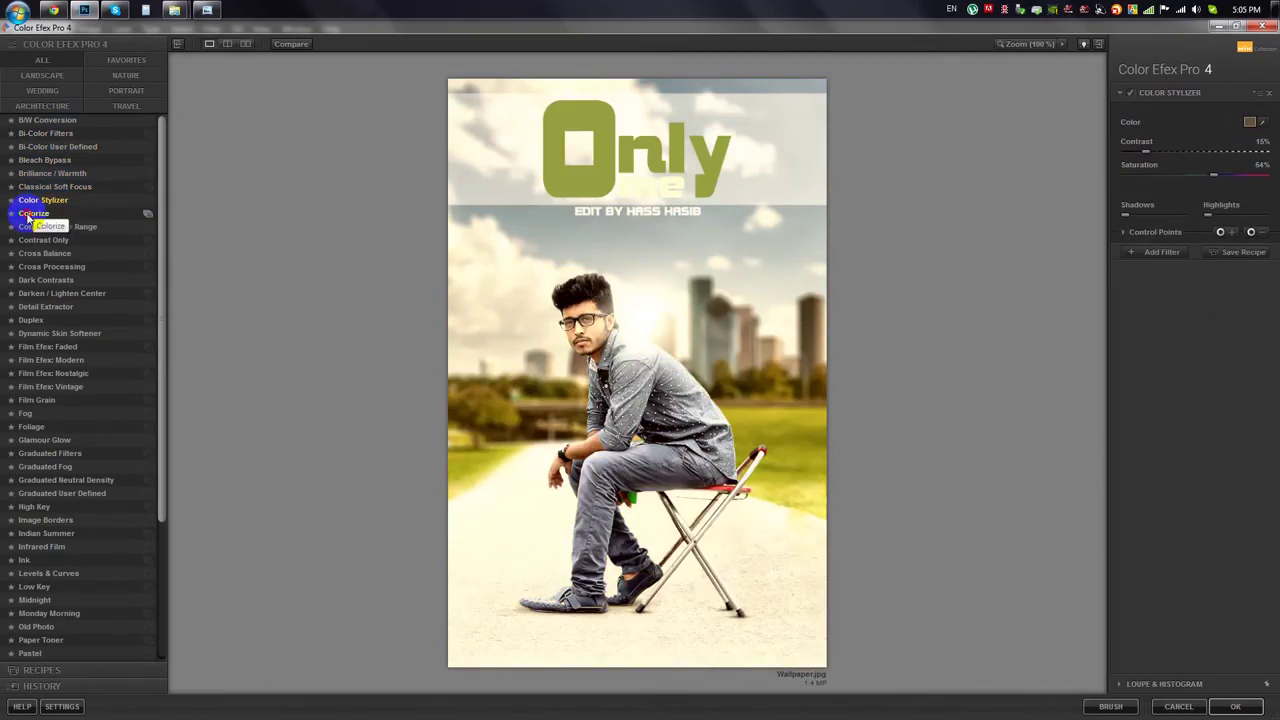
left_click(28, 227)
left_click(40, 240)
left_click(44, 254)
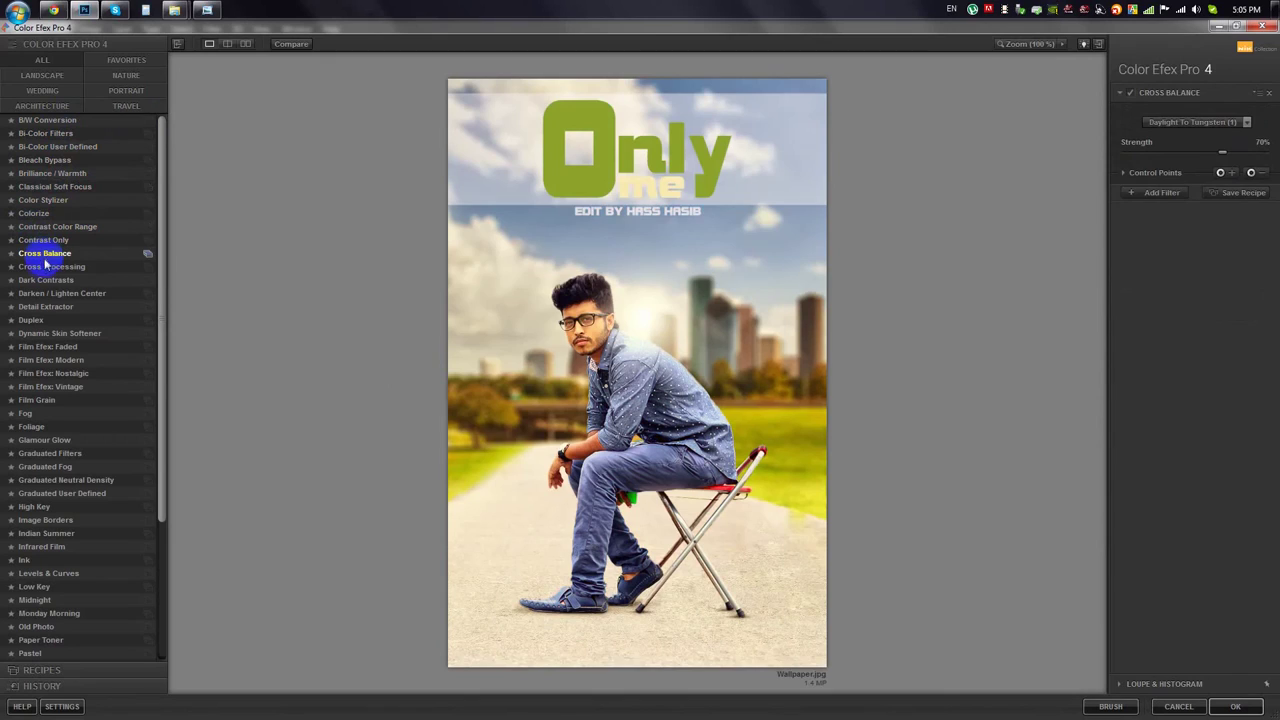
left_click(46, 267)
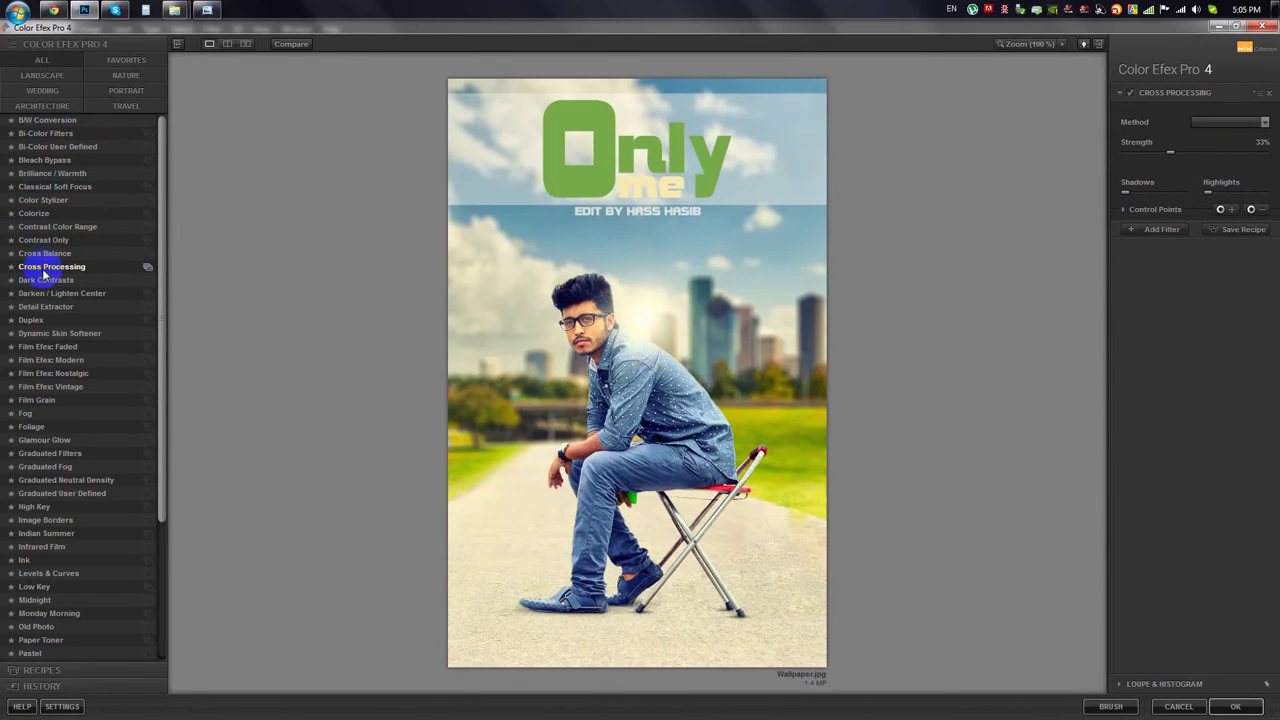
left_click(46, 281)
left_click(50, 293)
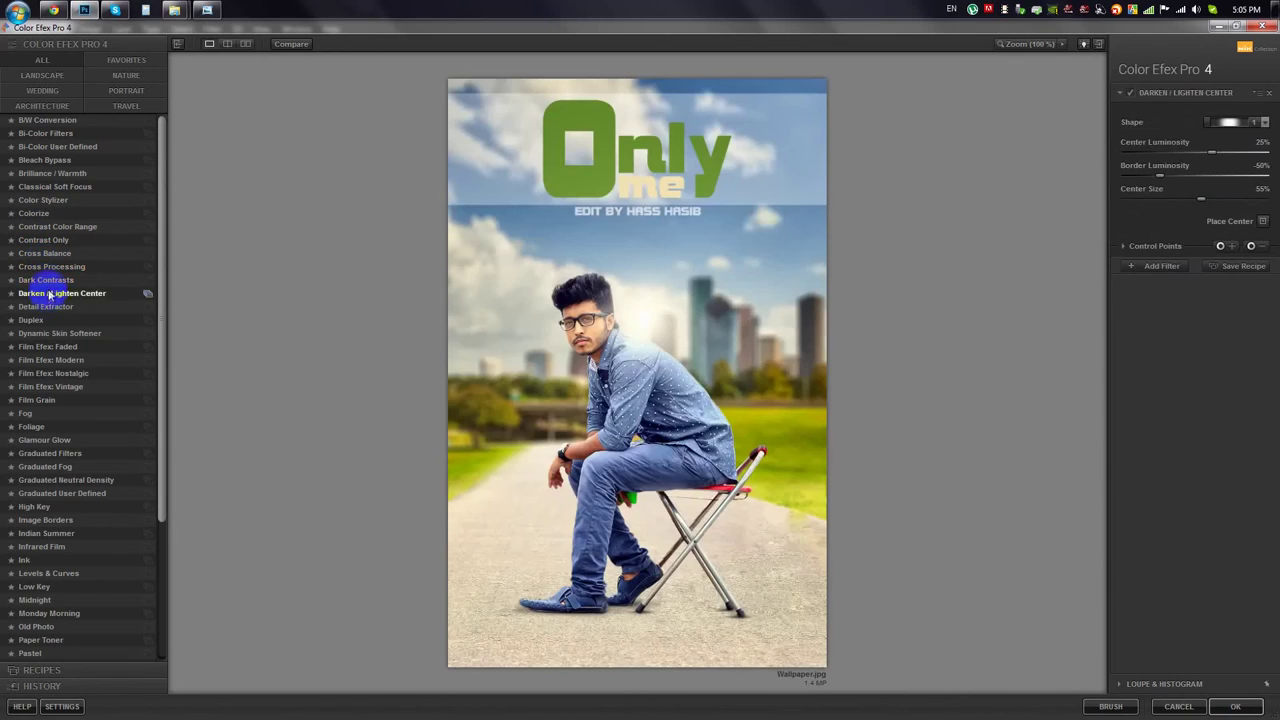
Step: Compare the vignette on and off, then add Cross Processing method B02 and apply
left_click(1129, 93)
left_click(1129, 93)
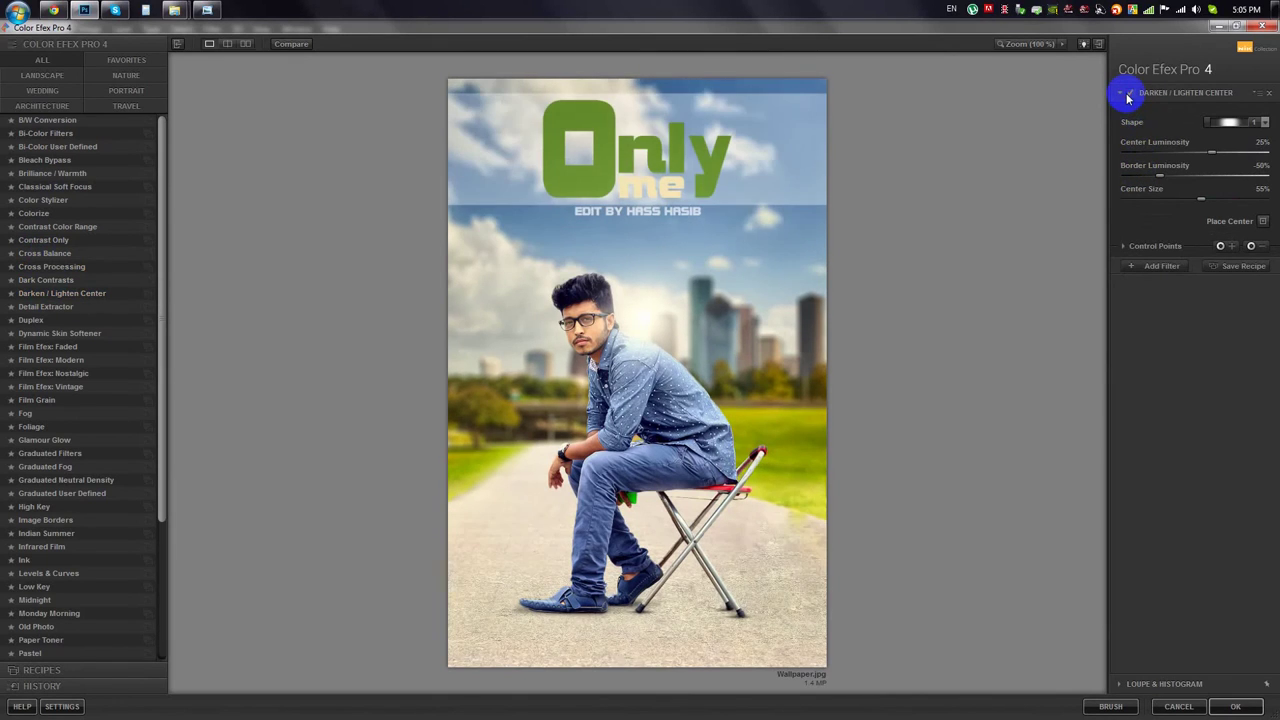
left_click(1129, 93)
left_click(1129, 93)
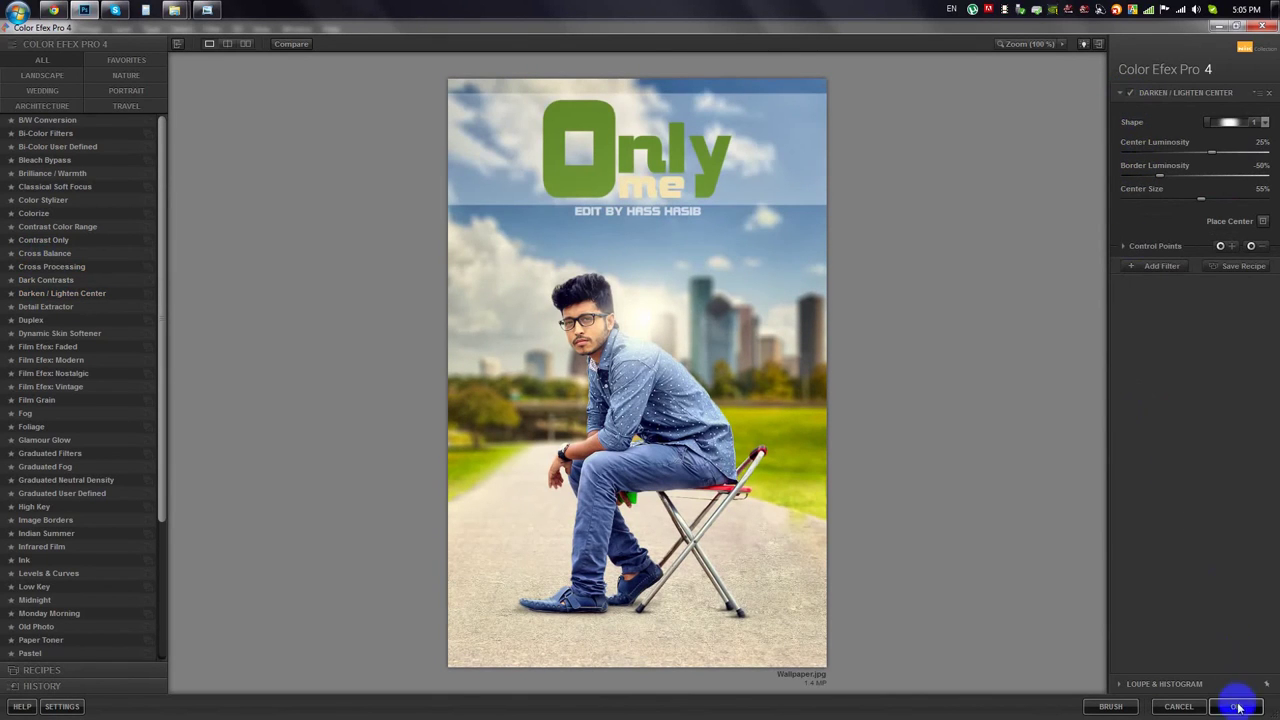
left_click(1163, 267)
left_click(46, 256)
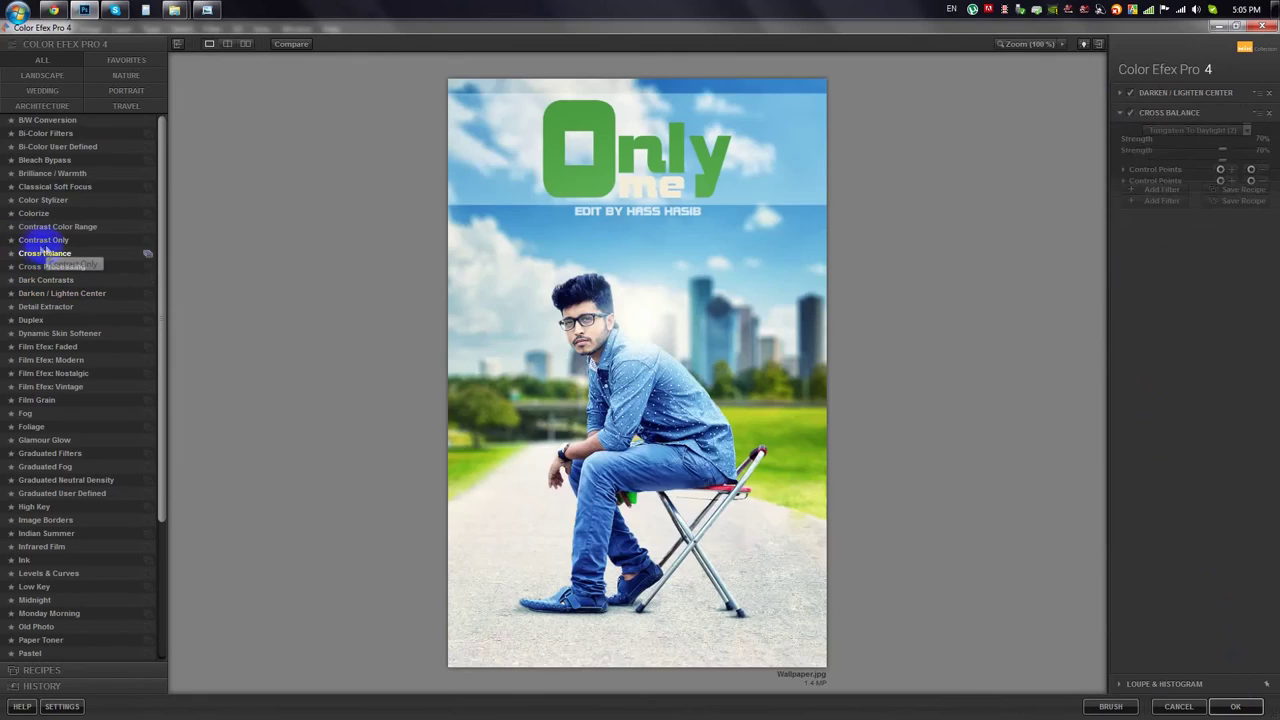
left_click(40, 266)
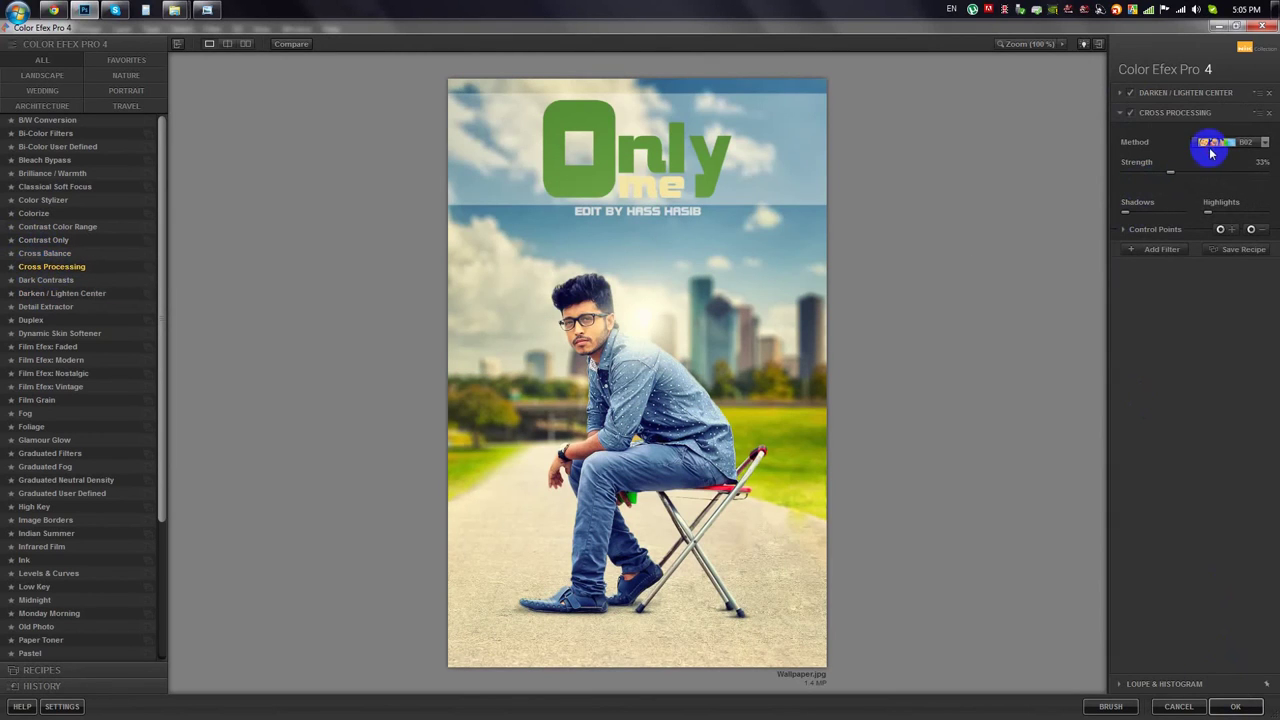
left_click(1215, 142)
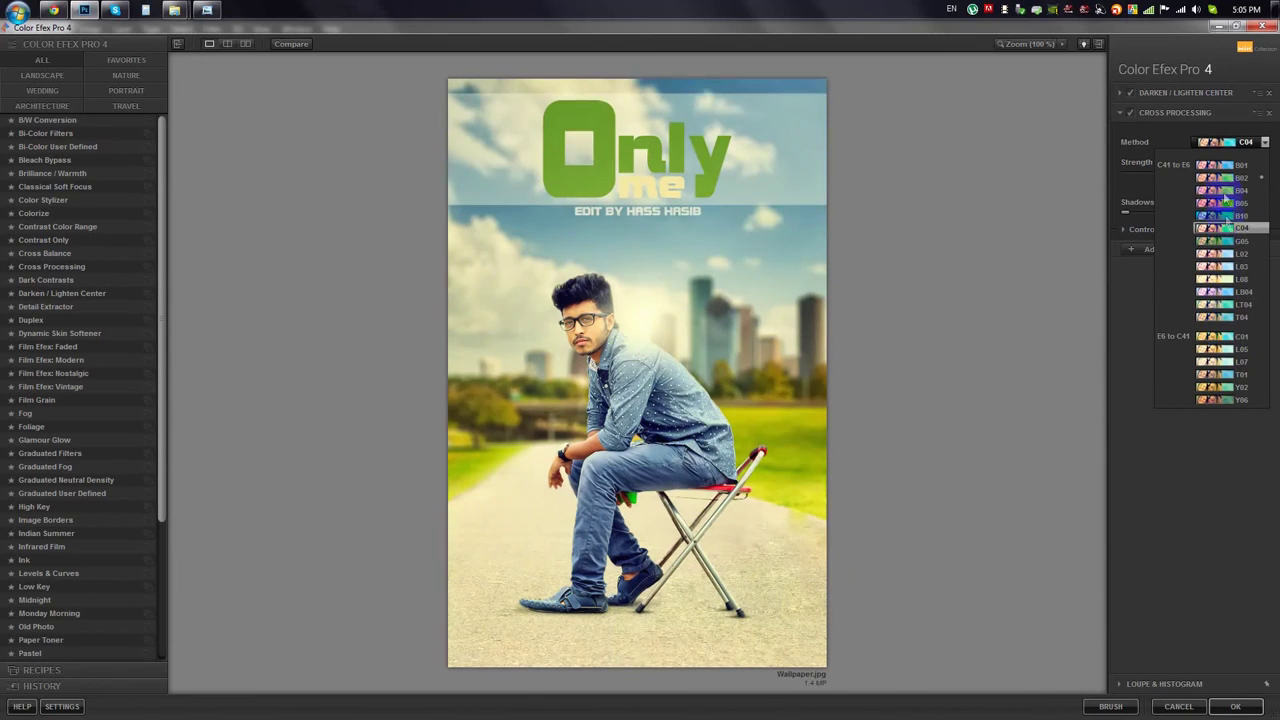
left_click(1226, 177)
left_click(1250, 706)
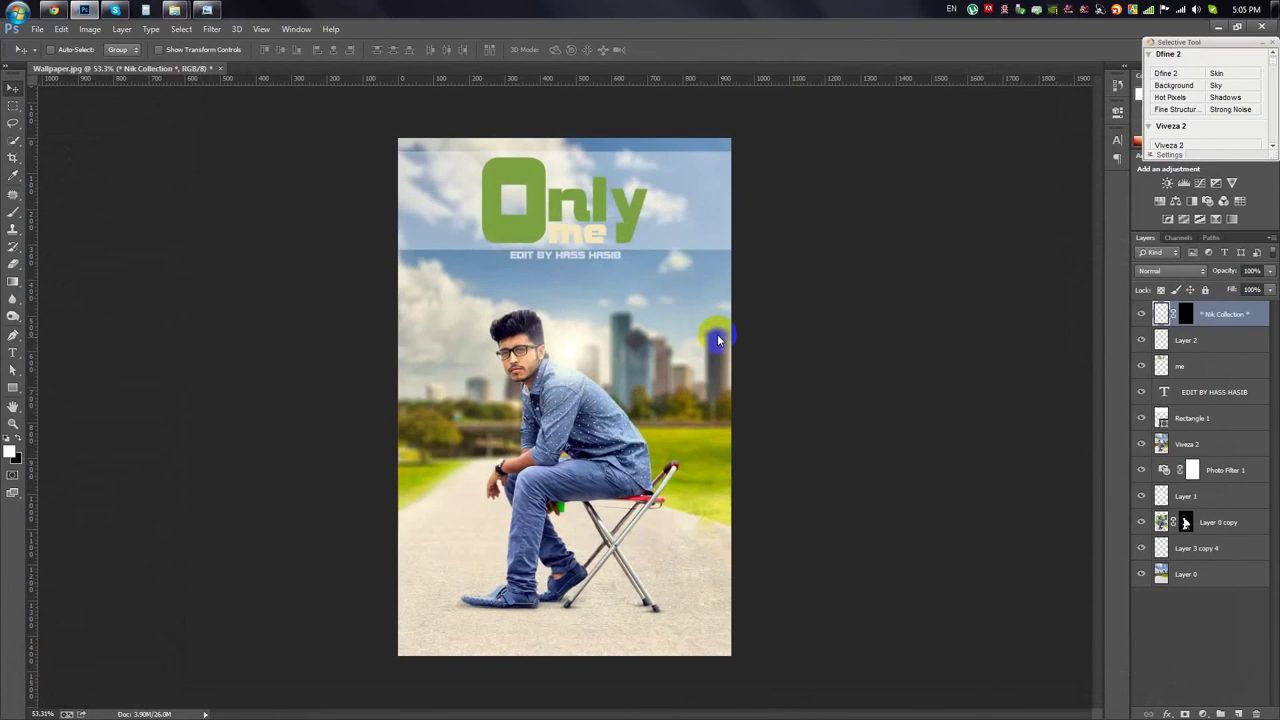
Step: Duplicate the EDIT BY credit layer and move the copy to the poster's bottom edge
left_click(1215, 392)
key("ctrl+j")
key("ctrl+shift+bracketright")
left_click_drag(594, 262, 594, 646)
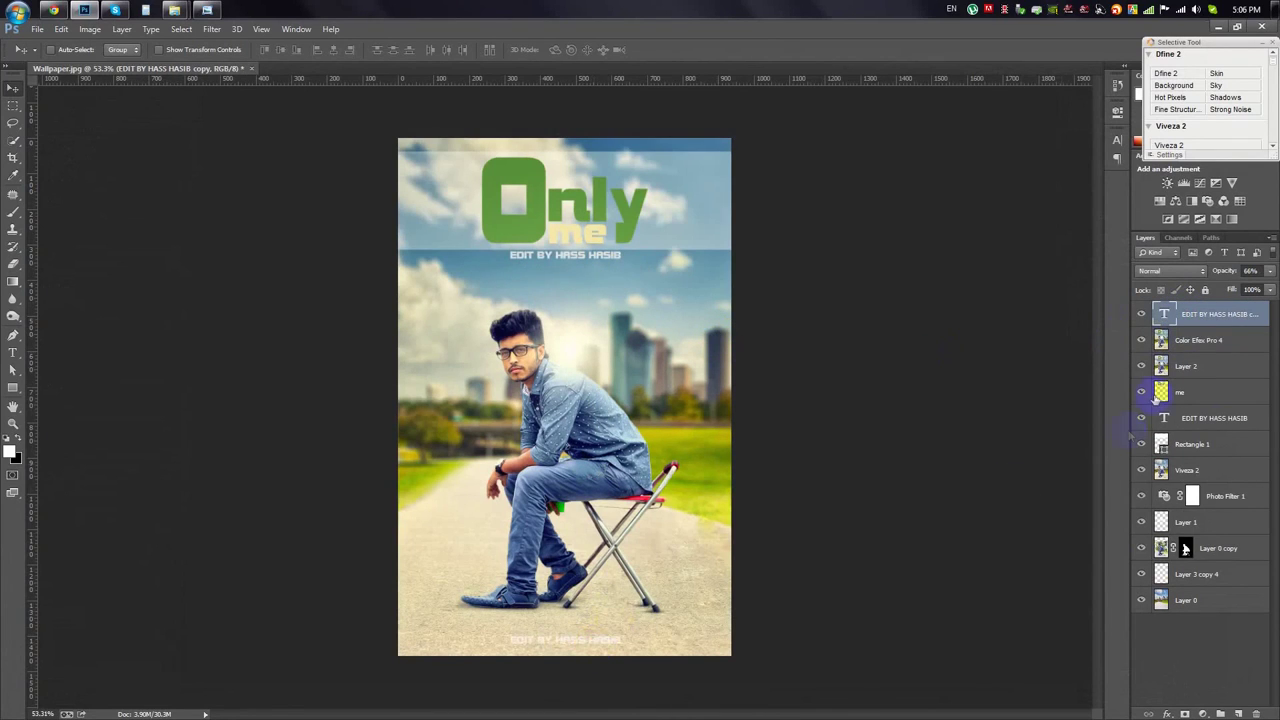
double_click(1161, 314)
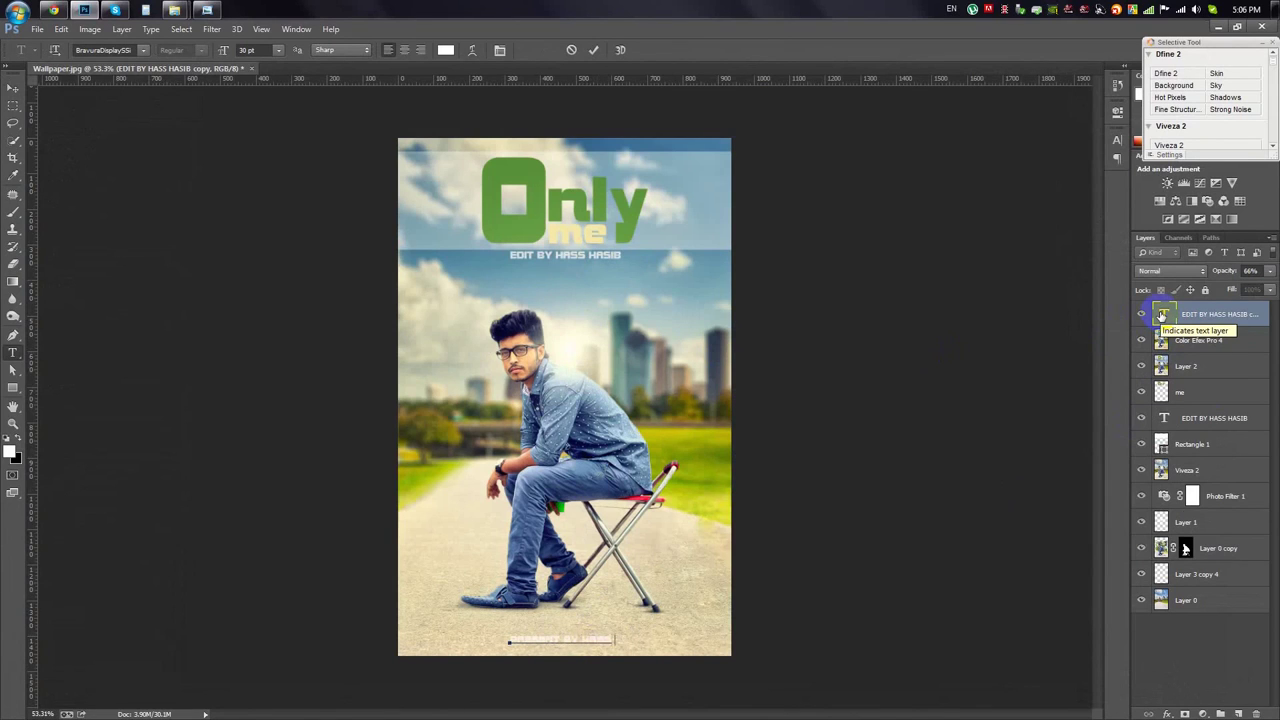
Step: Retype the copy as the PRESENT BY credit in dark navy
left_click(445, 50)
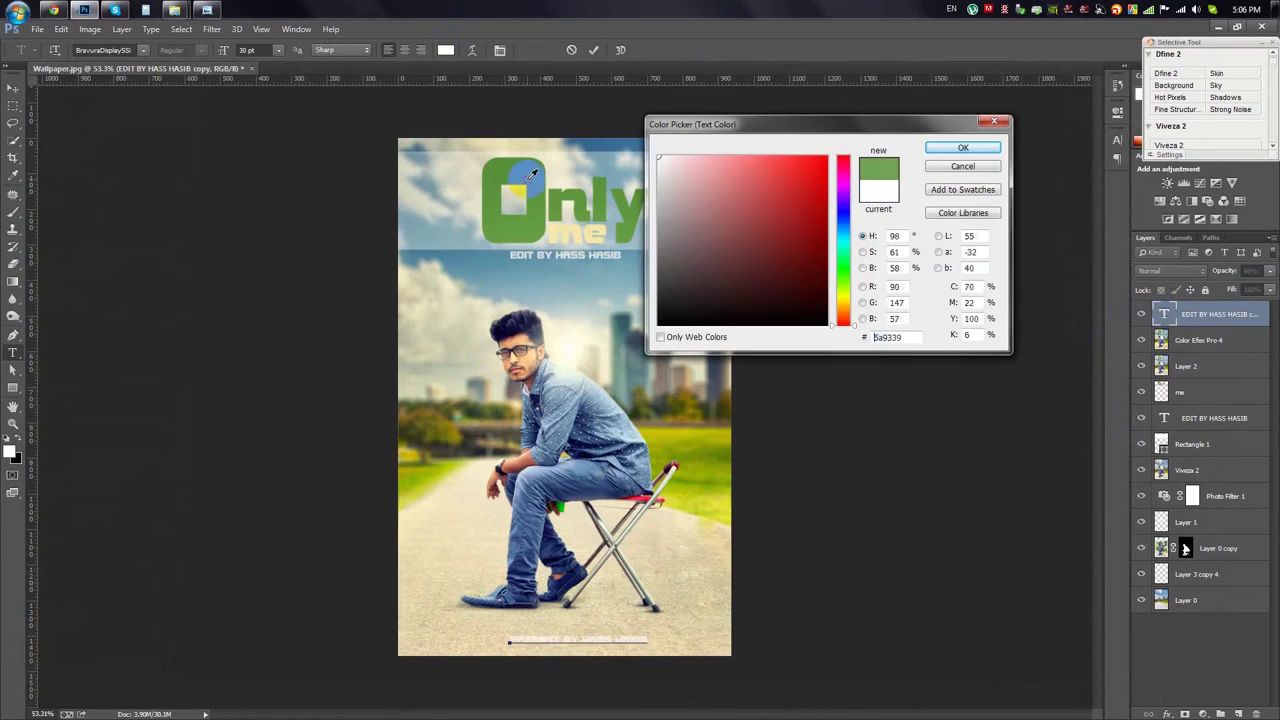
left_click(530, 178)
left_click(578, 605)
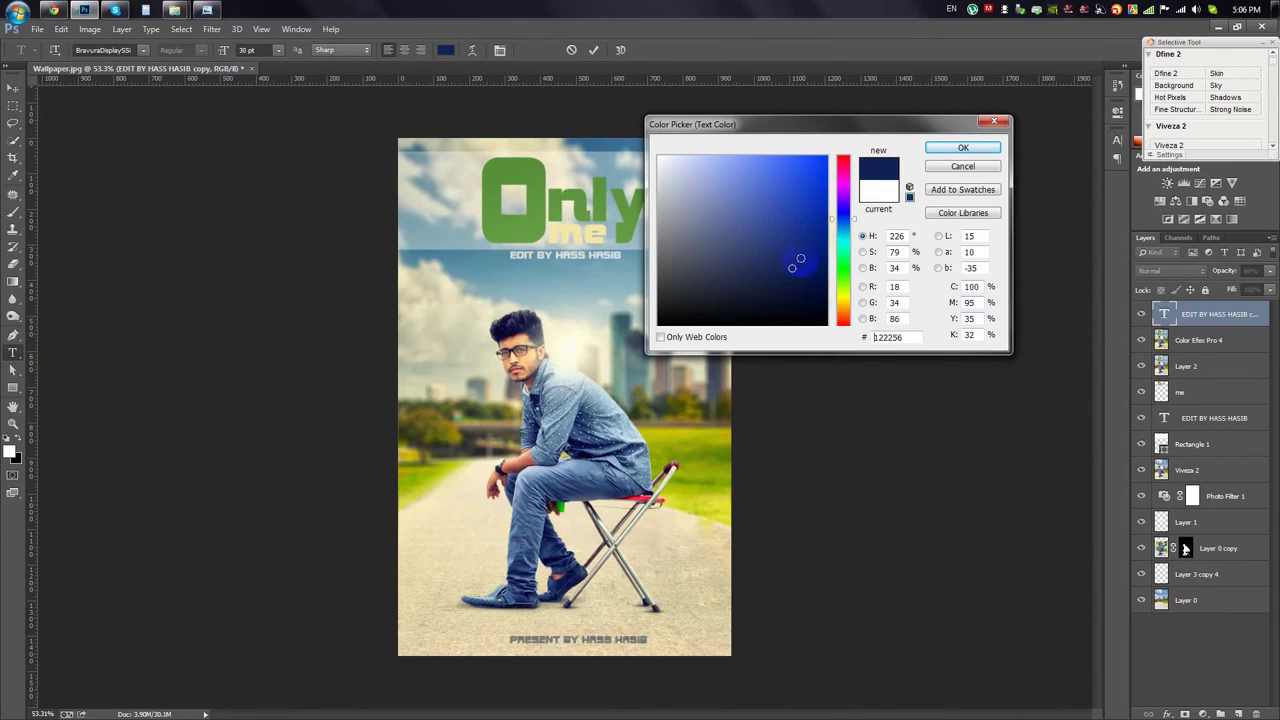
left_click(960, 151)
left_click(1214, 268)
Step: Nudge the bottom credit into place and shrink it with Free Transform
key("v")
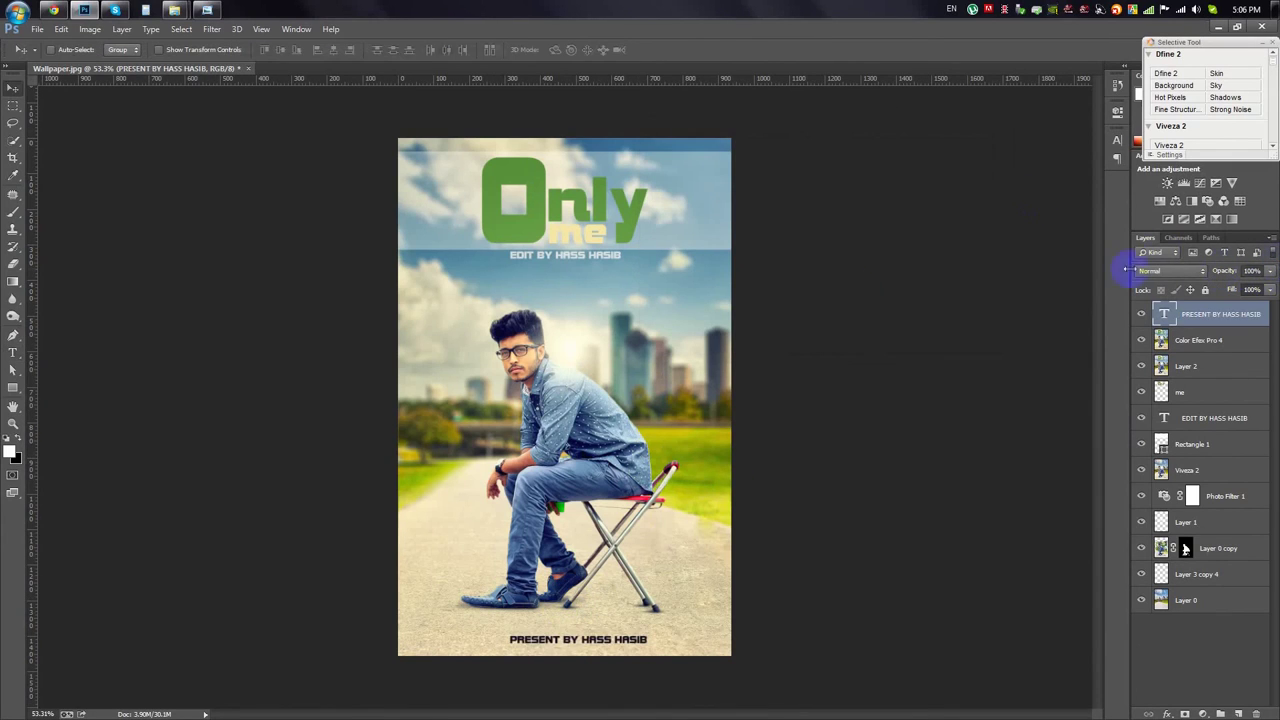
left_click_drag(516, 458, 505, 462)
left_click(986, 391)
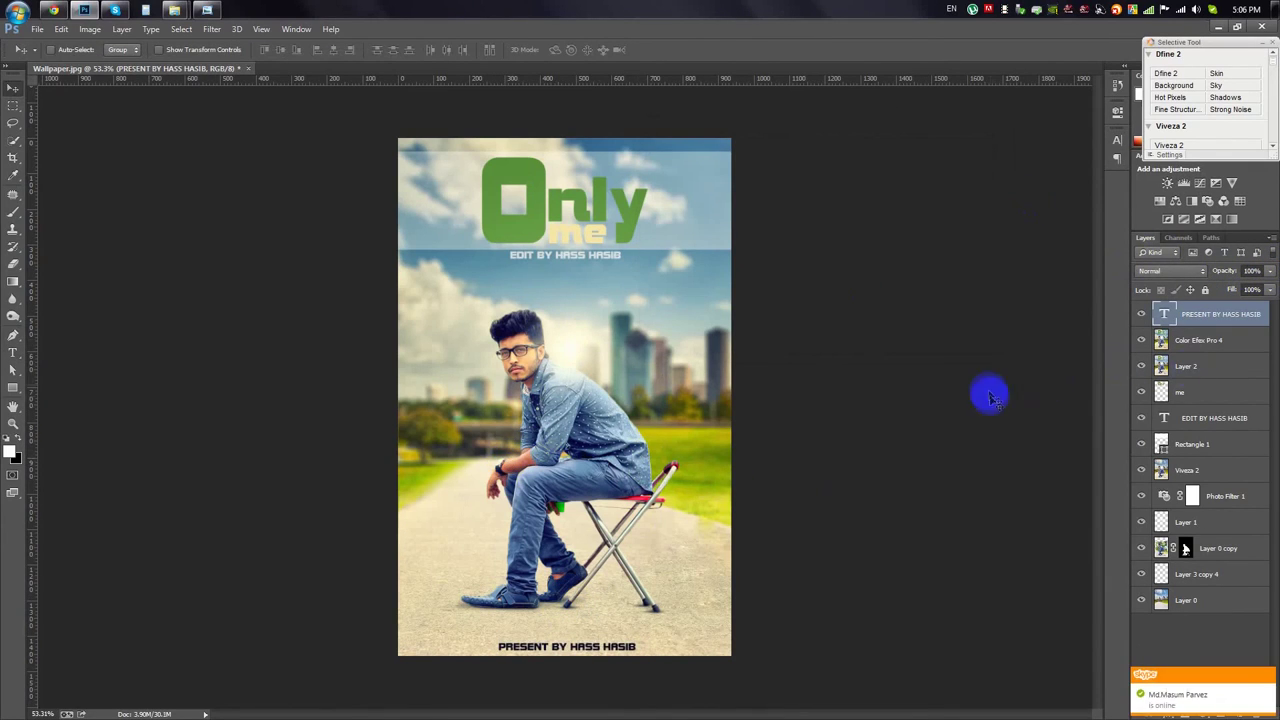
key("ctrl+t")
left_click_drag(636, 652, 575, 652)
key("Return")
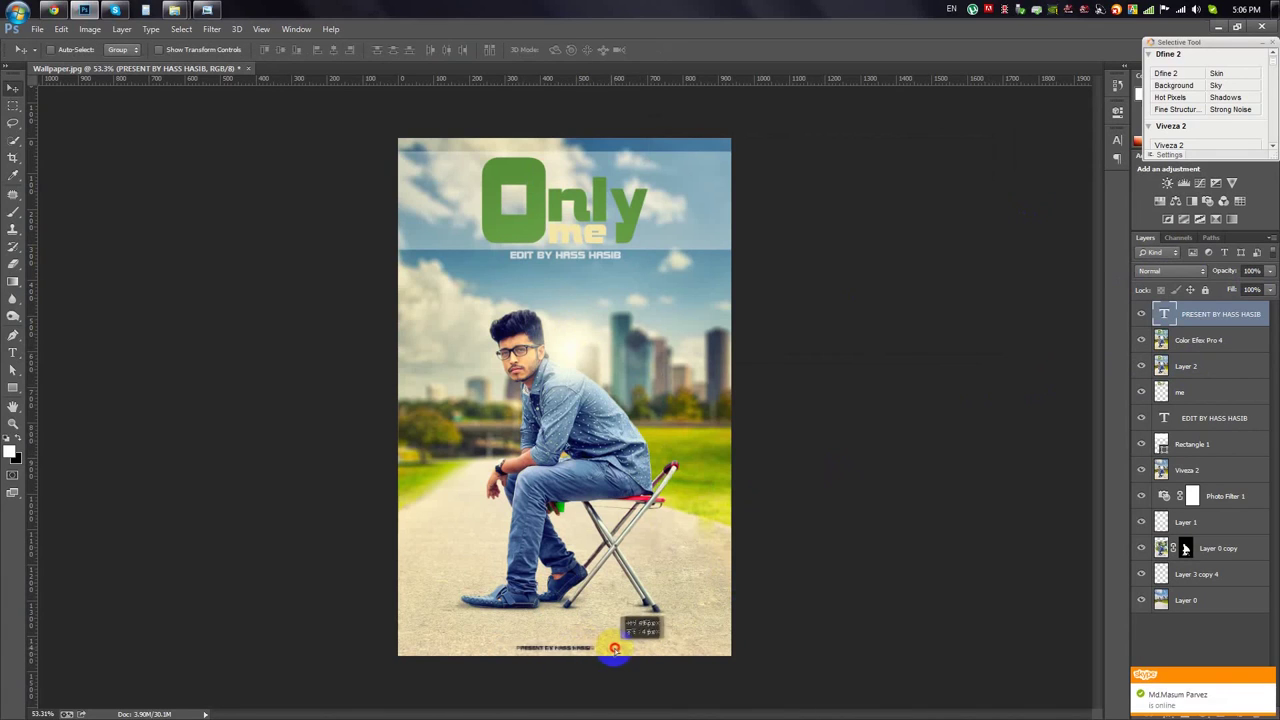
key("t")
left_click(449, 49)
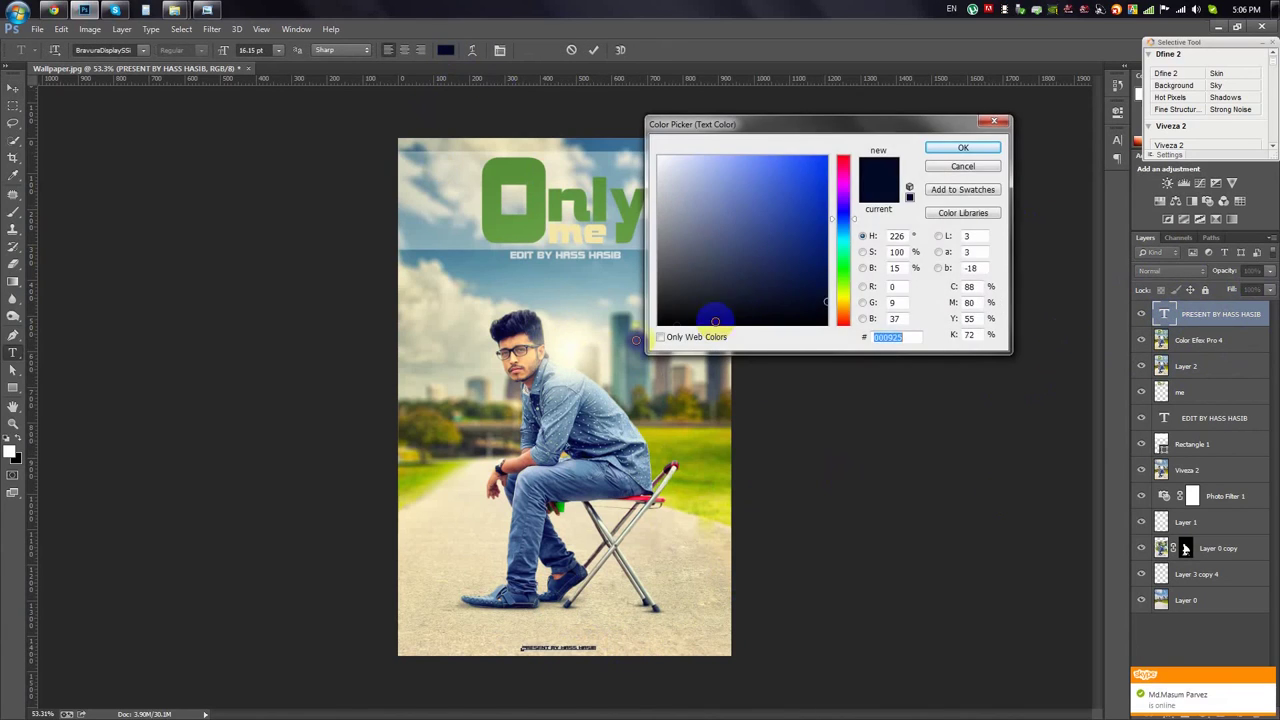
Step: Make the bottom credit black and set its font to Cabin after trying Bubbleboy
left_click(980, 149)
left_click(143, 50)
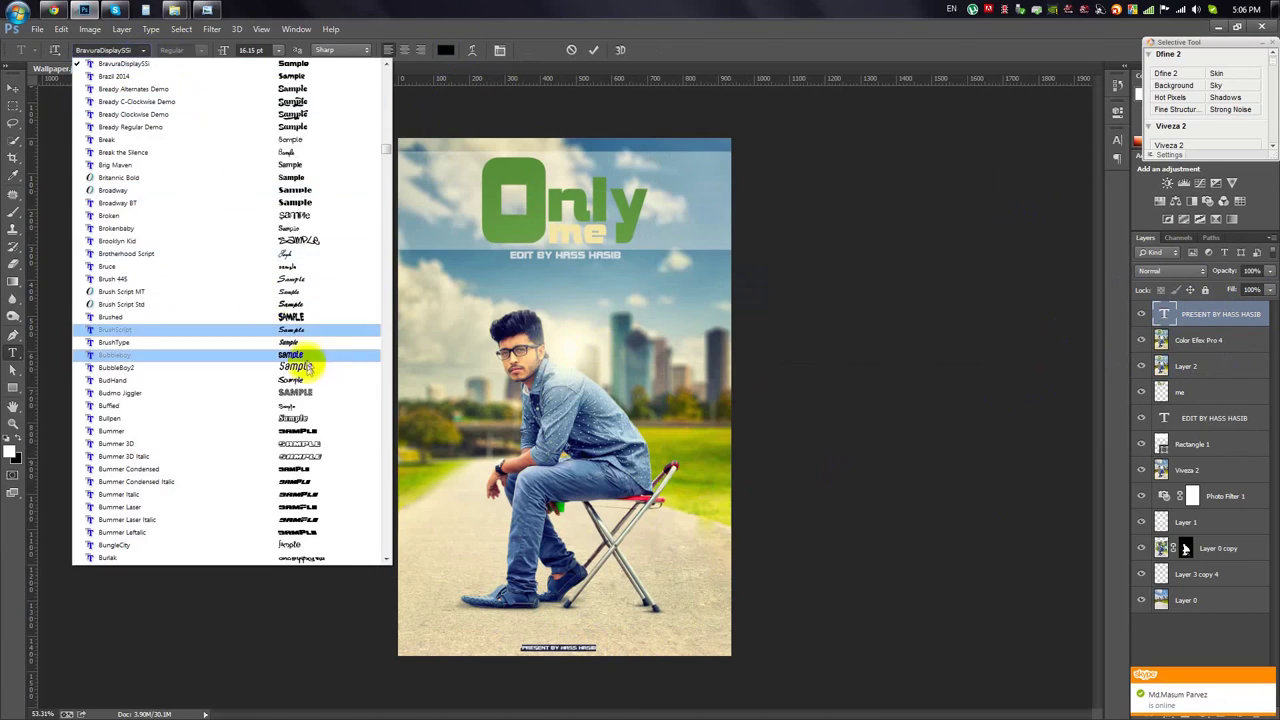
left_click(320, 352)
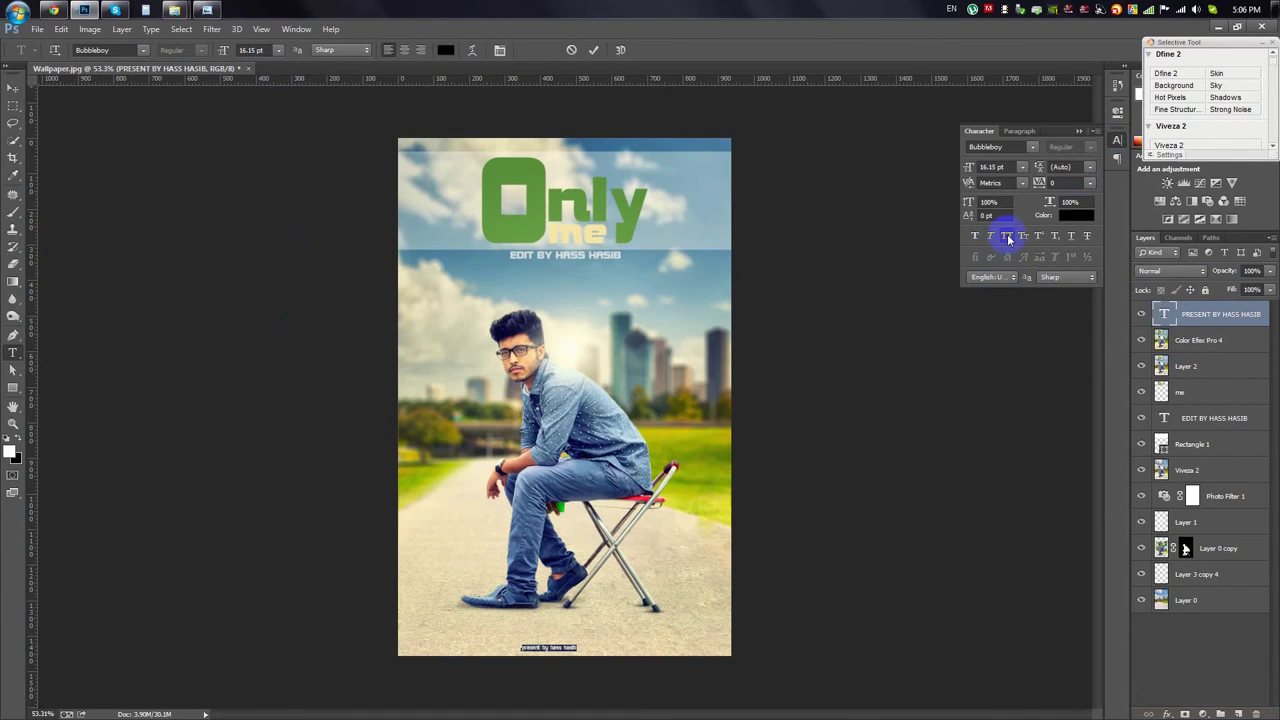
left_click(146, 50)
left_click(313, 362)
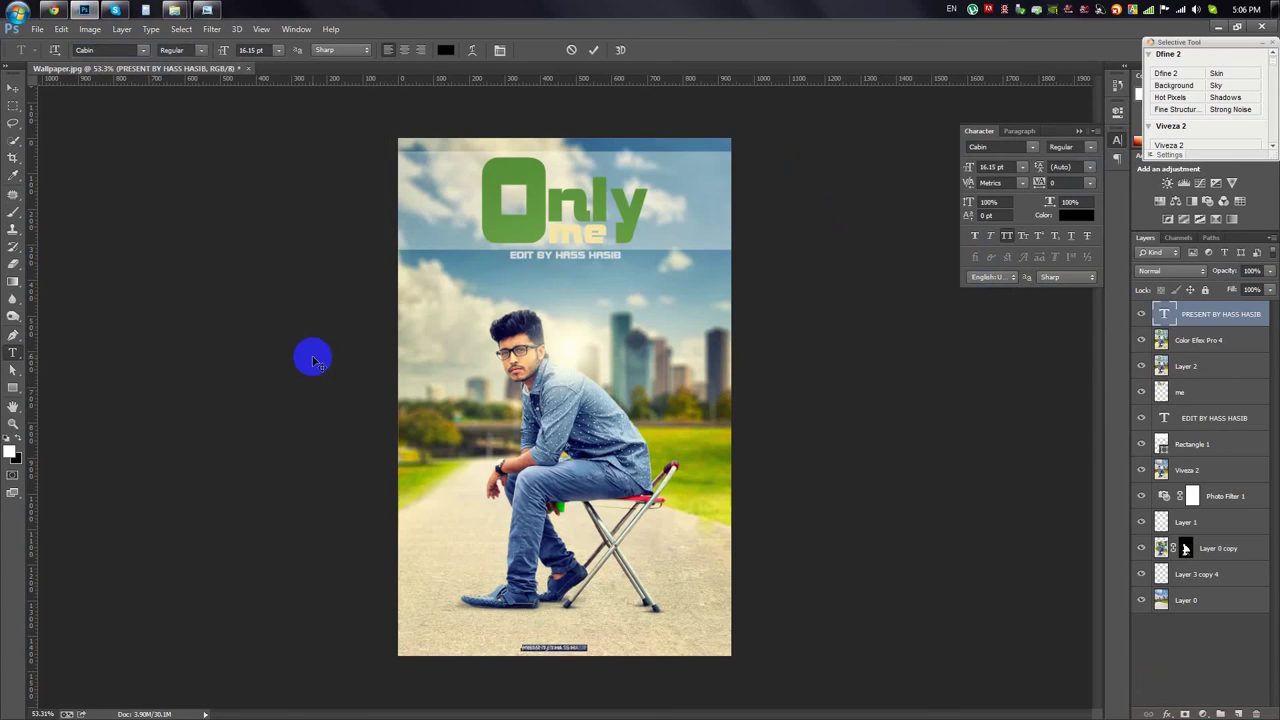
left_click(593, 50)
key("v")
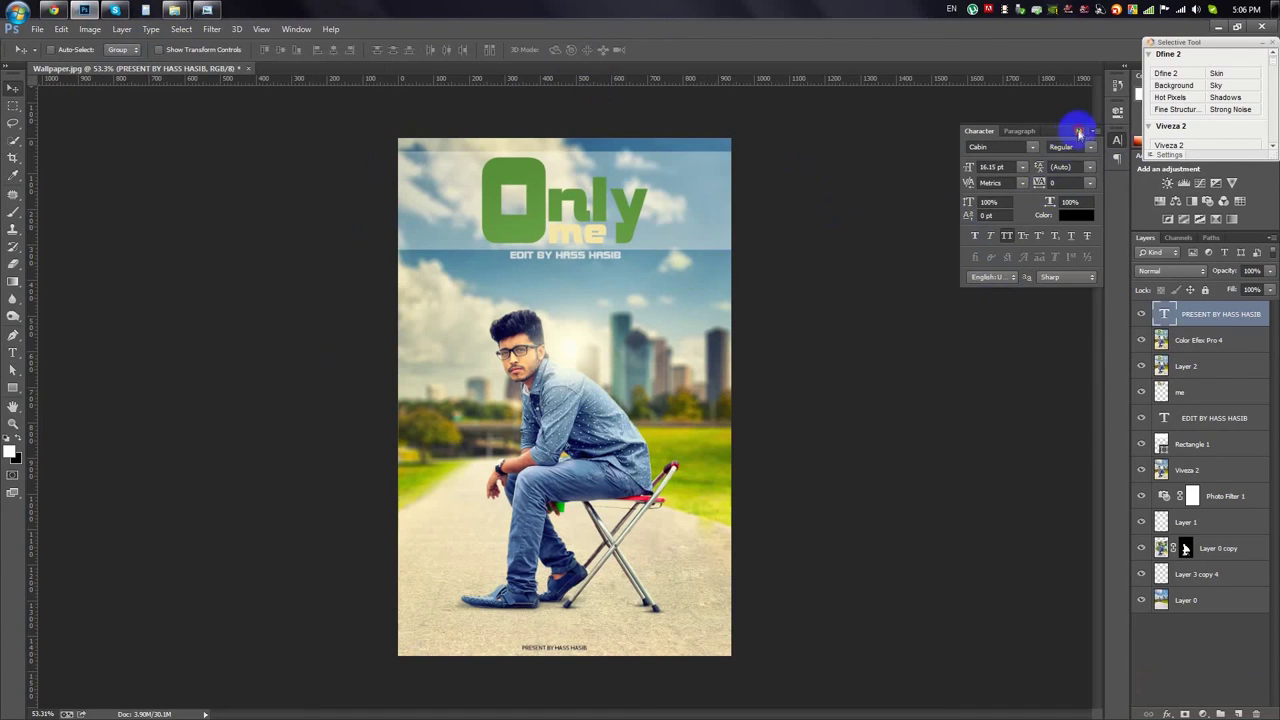
Step: Centre the credit horizontally on the canvas and fade it to 56% opacity
left_click(1079, 133)
scroll(575, 608, "up", 4)
left_click_drag(620, 584, 622, 585)
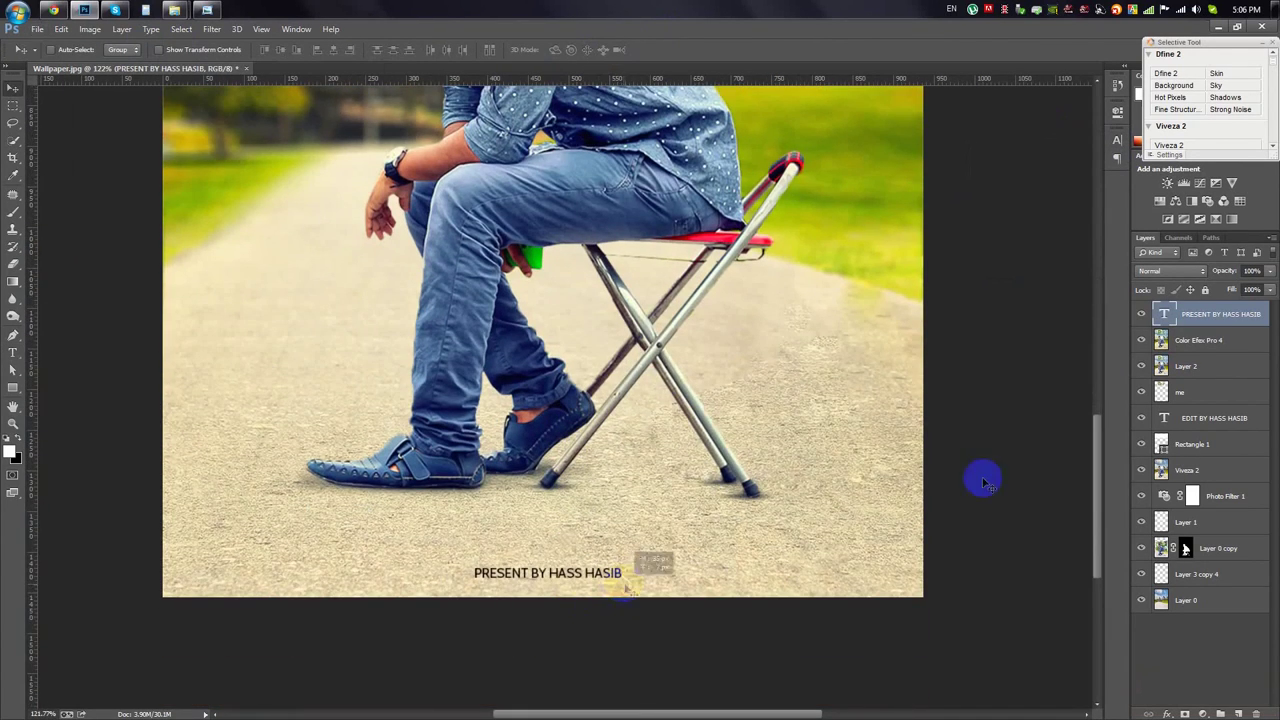
key("ctrl+a")
left_click(333, 49)
key("ctrl+d")
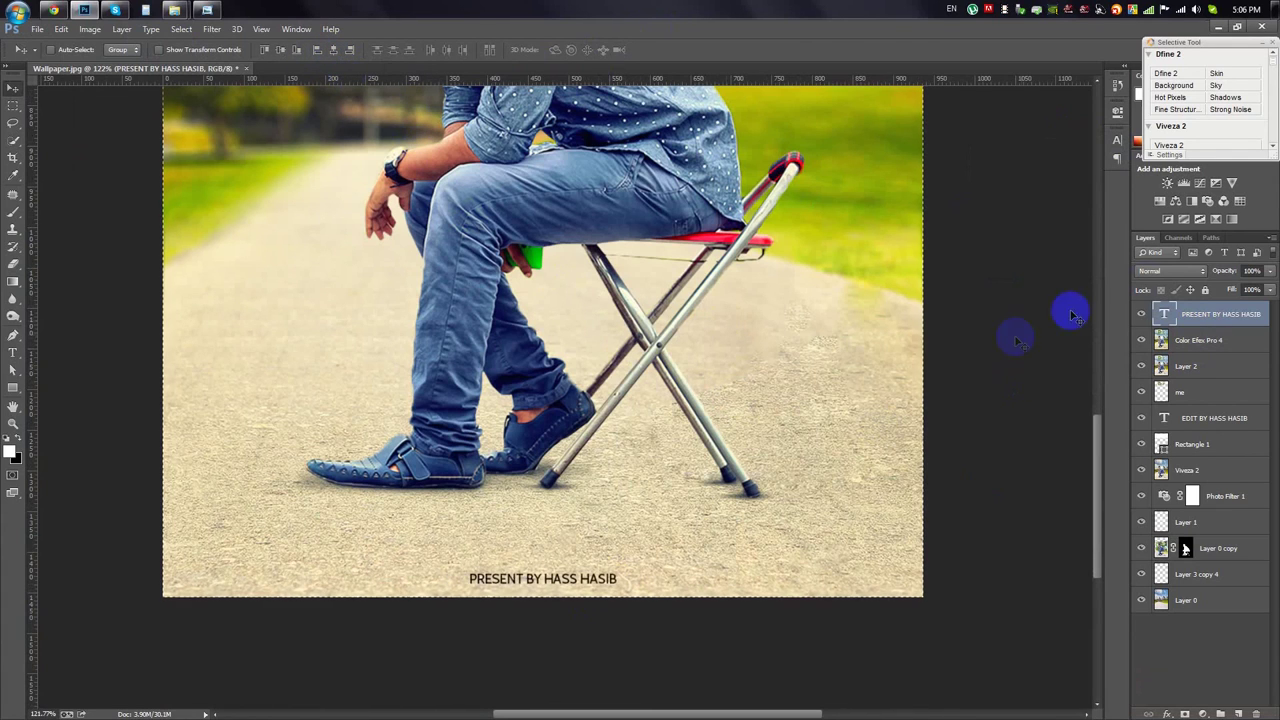
left_click_drag(1222, 271, 1195, 272)
key("ctrl+0")
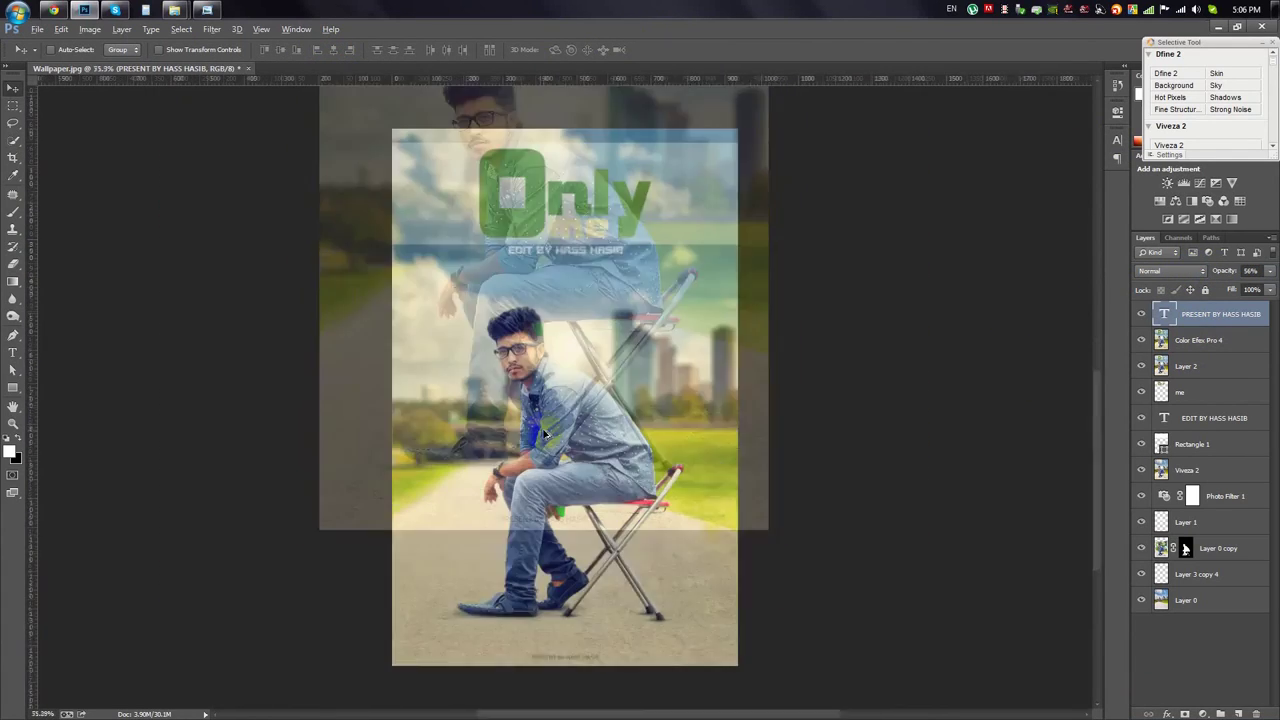
key("ctrl+t")
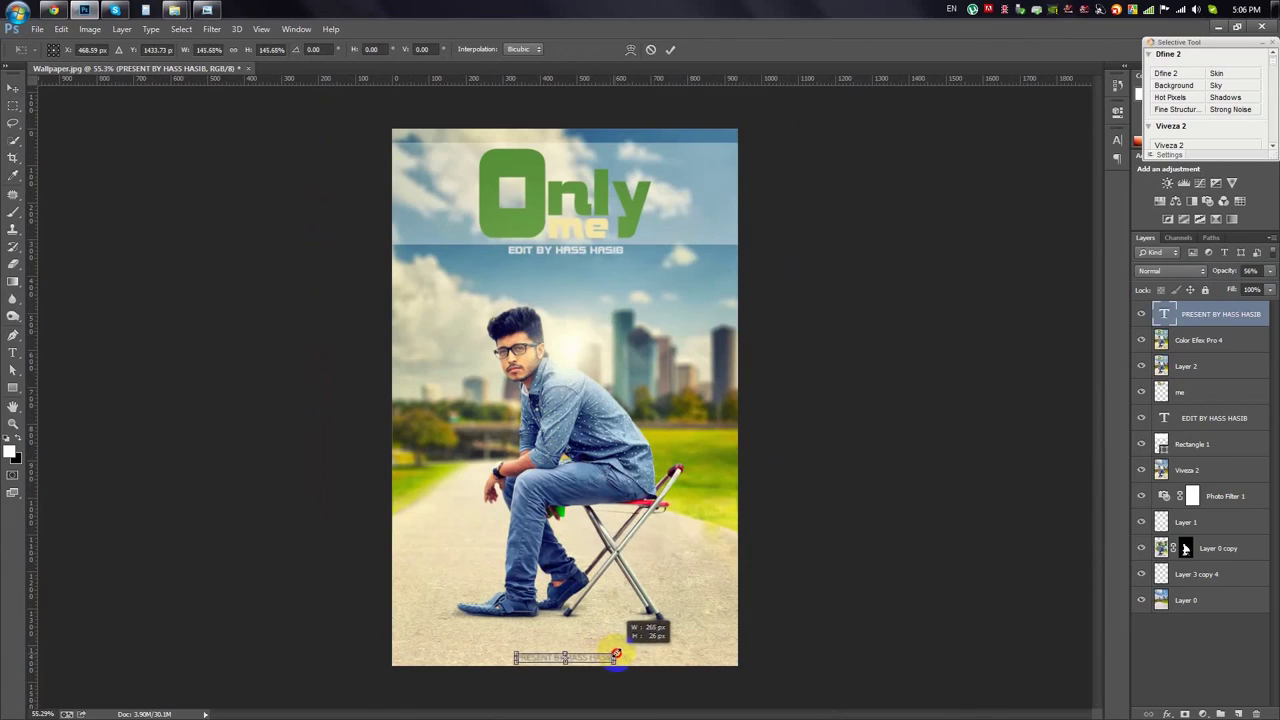
key("Return")
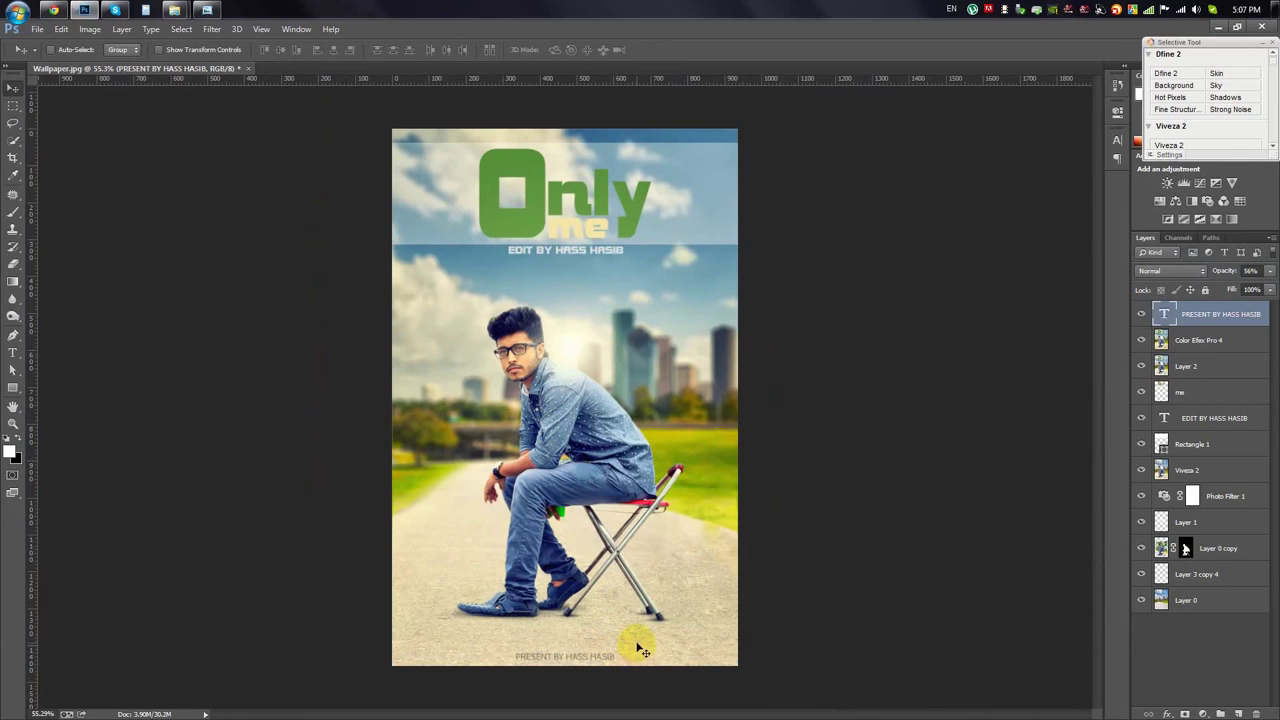